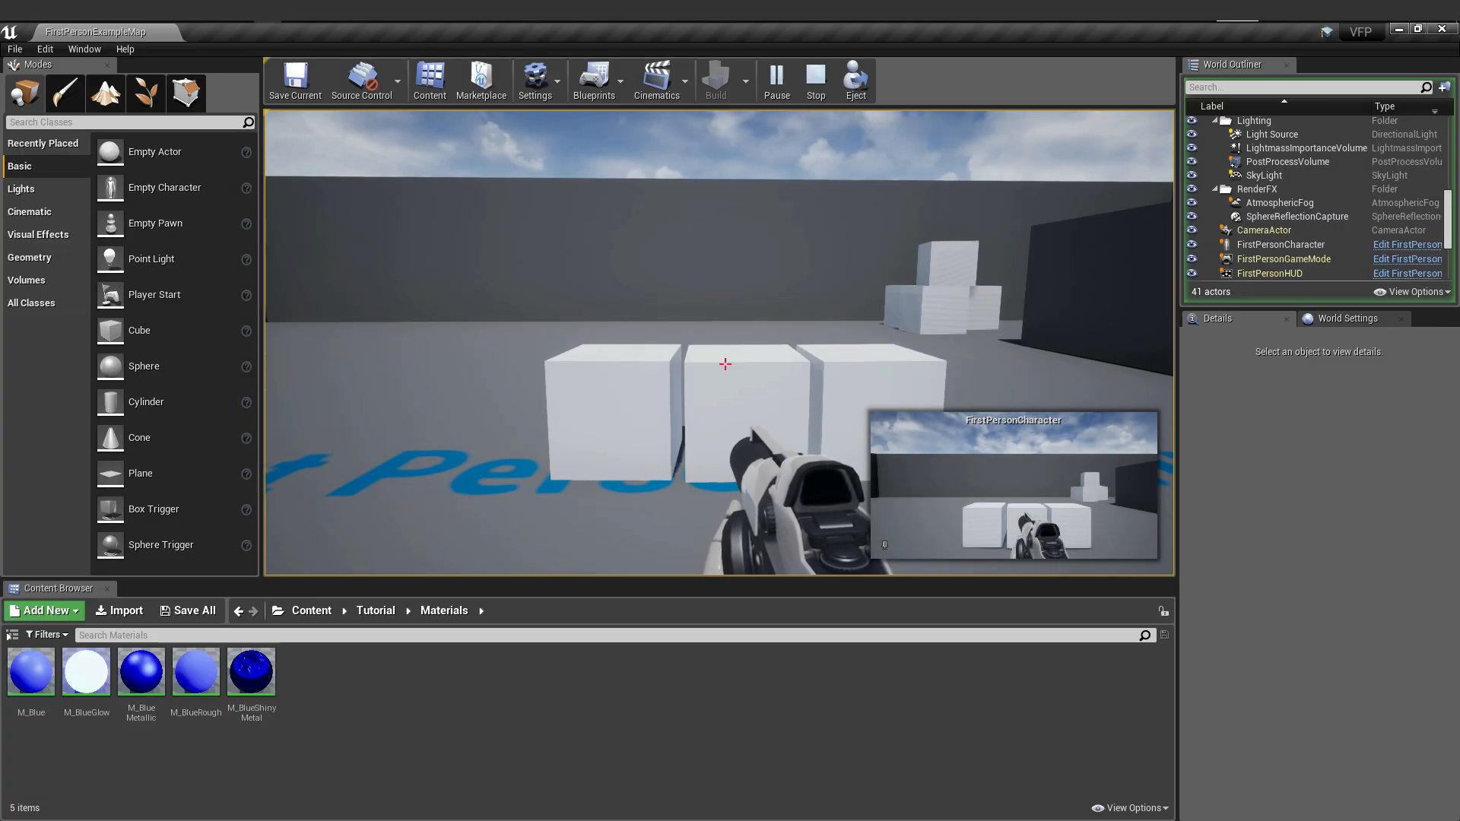
# - End the play session and duplicate the M_Blue material under the name M_BlueGlass
pyautogui.press('Escape')
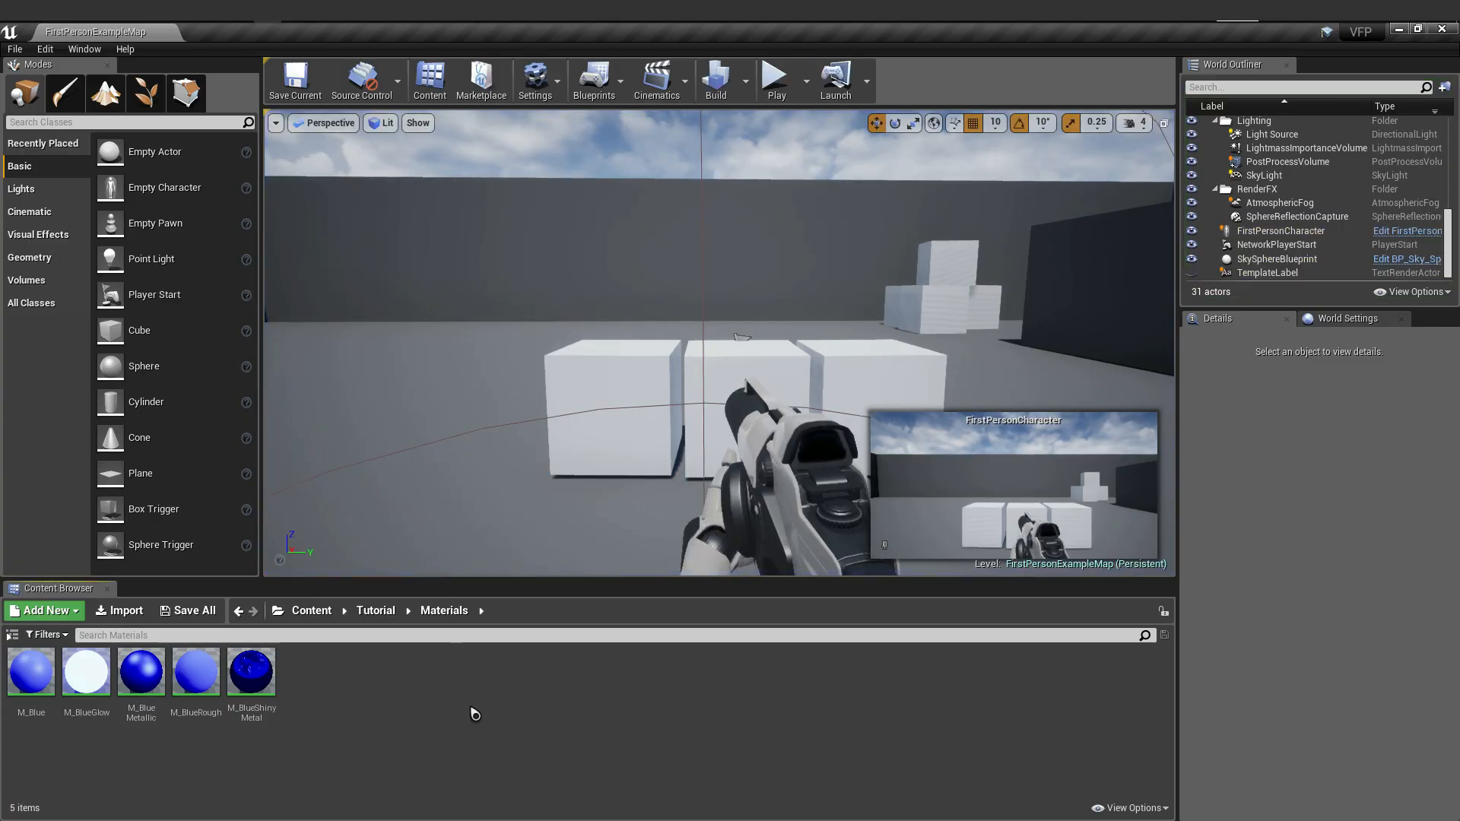
pyautogui.click(42, 692)
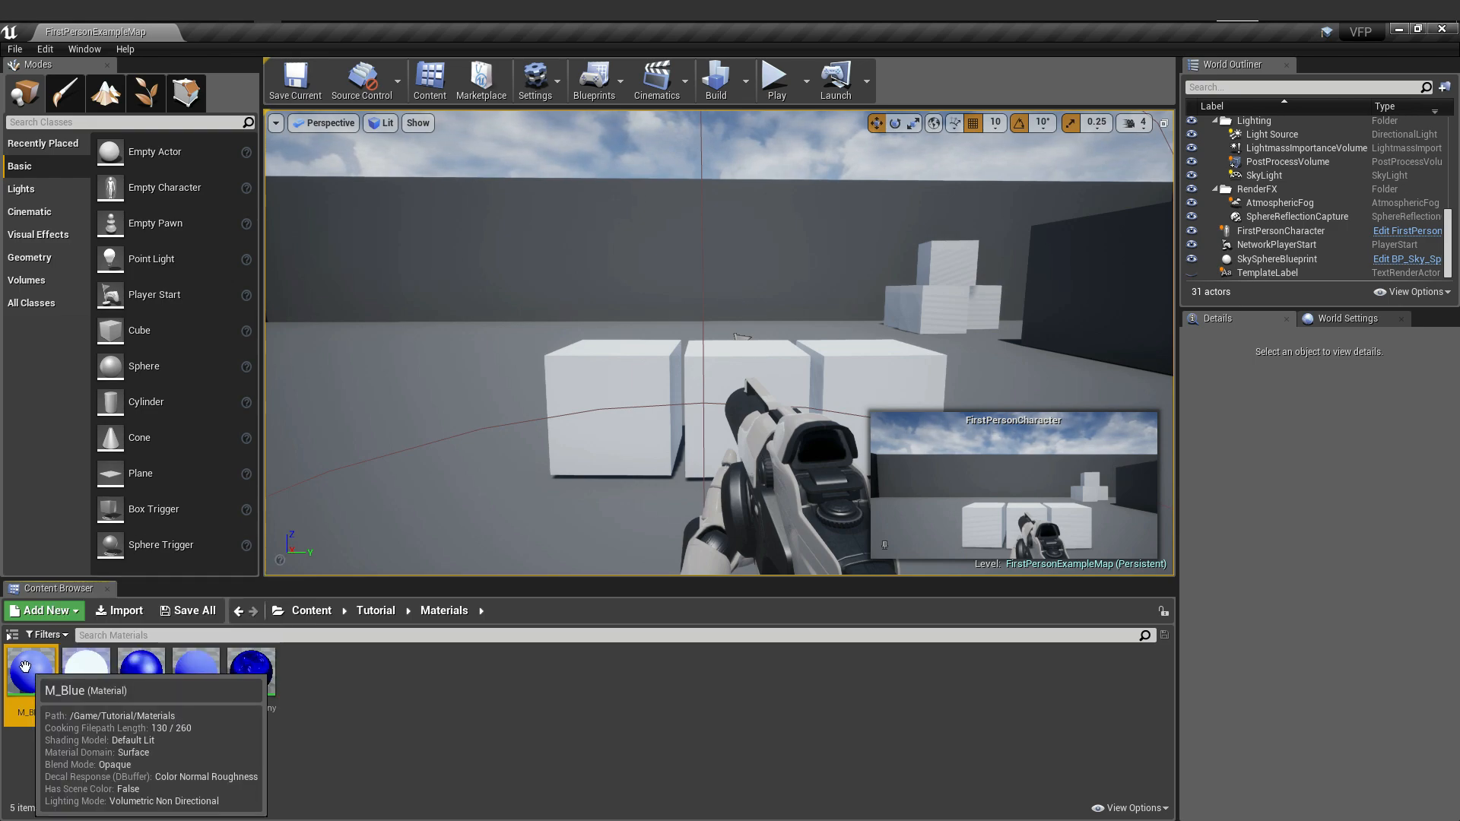
pyautogui.rightClick(28, 669)
pyautogui.click(76, 410)
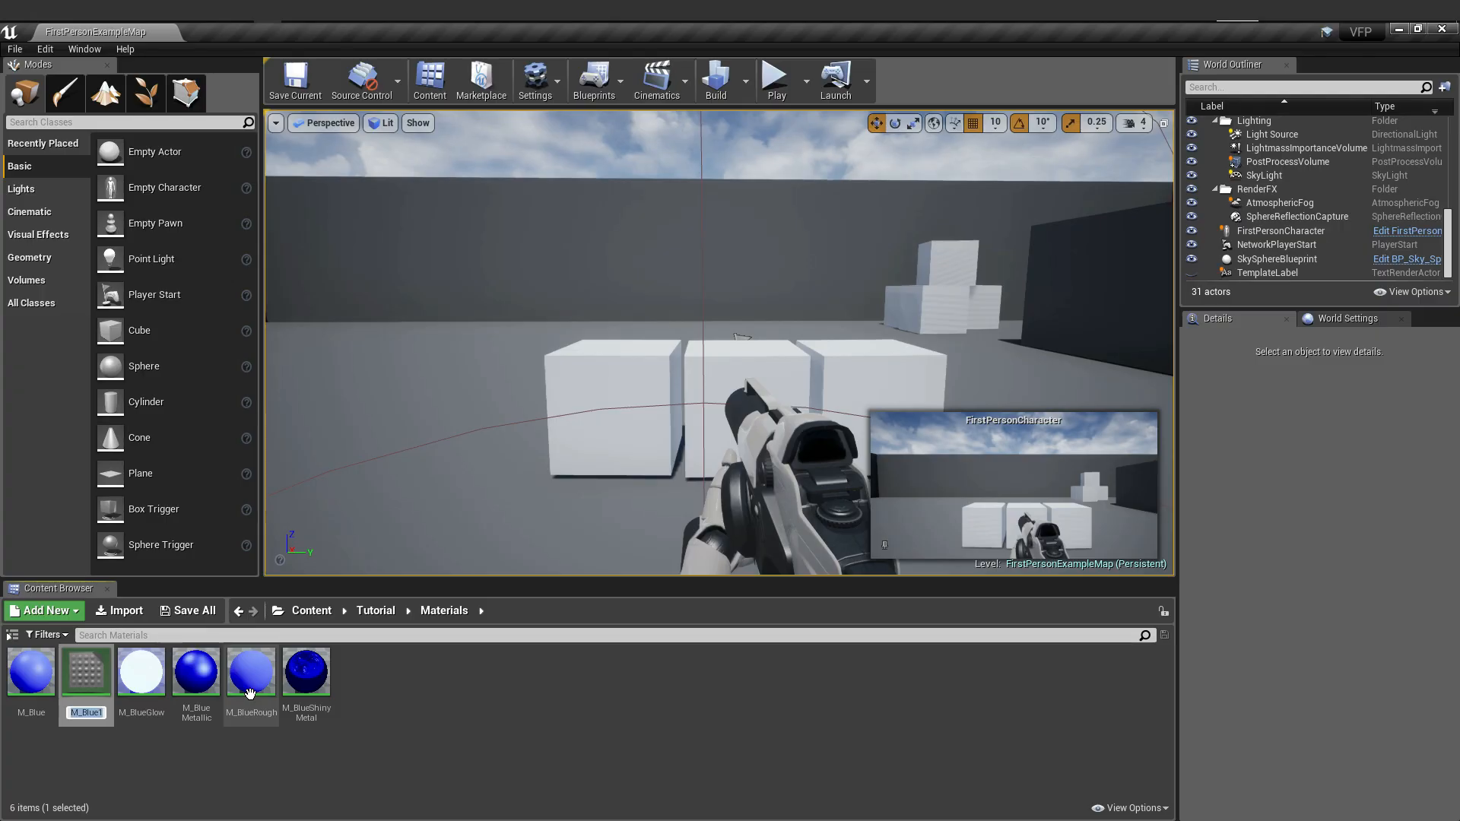
pyautogui.press('Right')
pyautogui.press('BackSpace')
pyautogui.write('Glass')
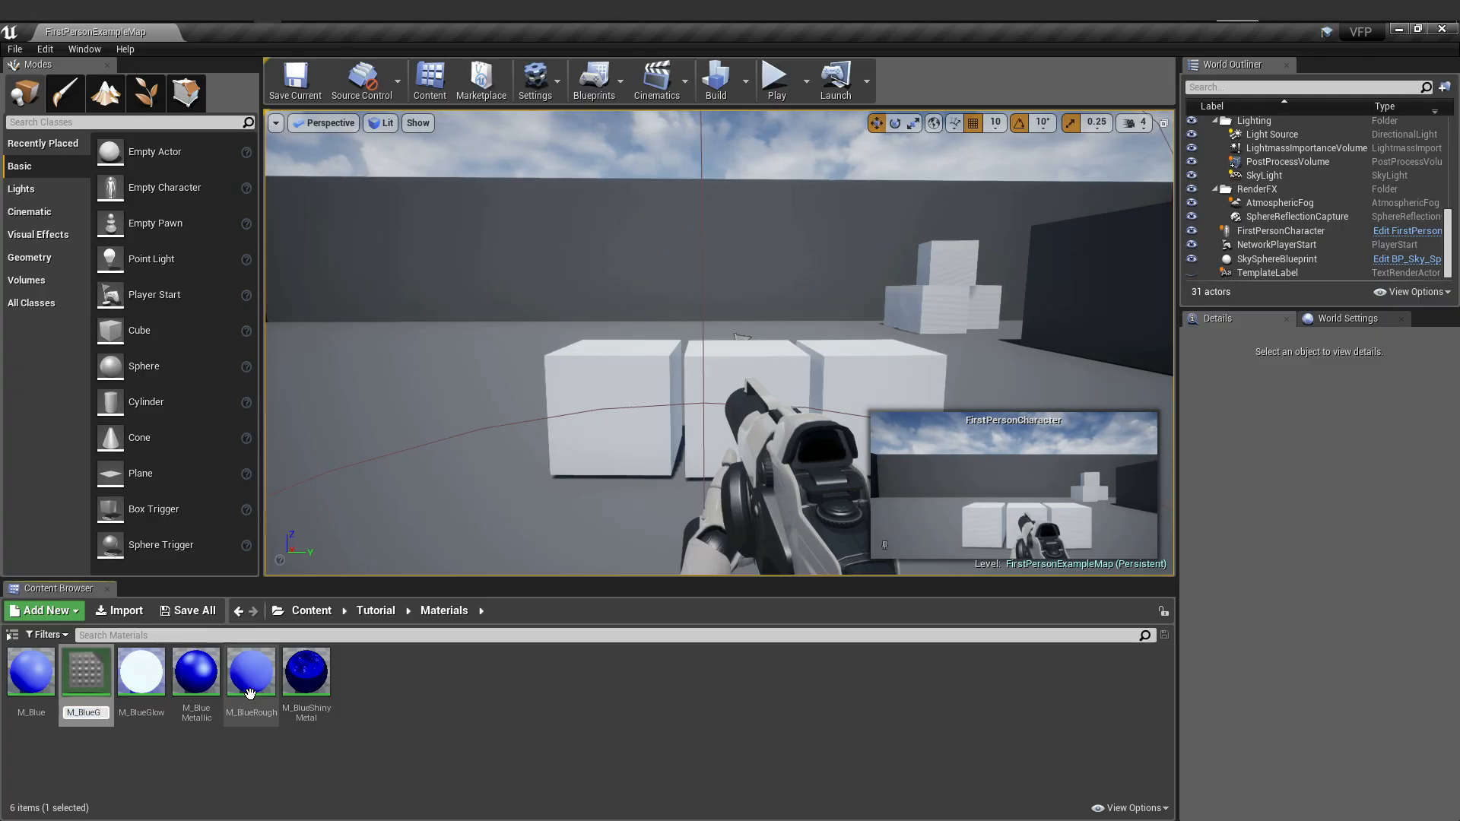
pyautogui.press('Return')
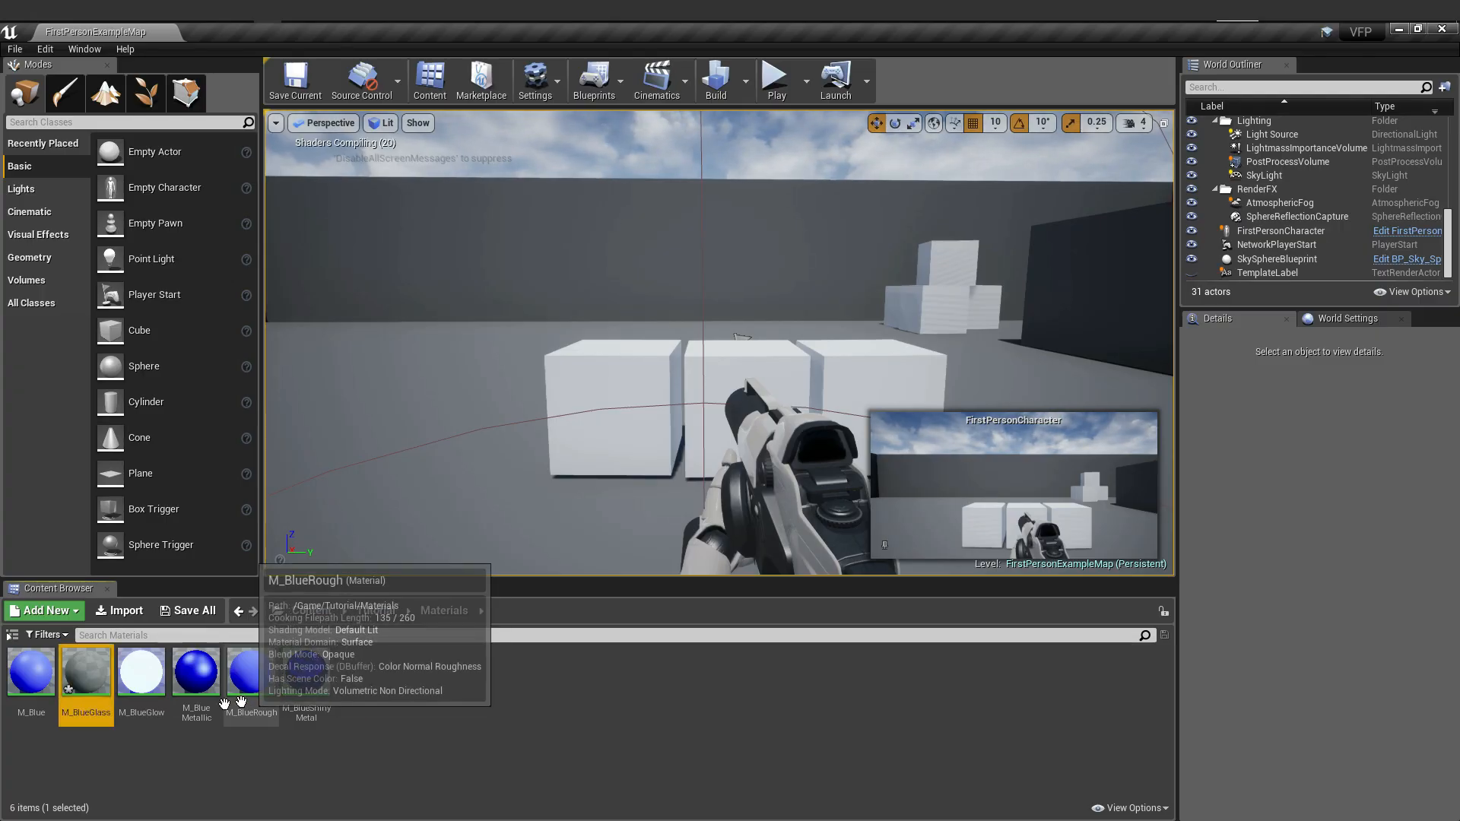
# - Open M_BlueGlass for editing and connect a new scalar parameter named Specular to its Specular input, placed below the colour node
pyautogui.doubleClick(96, 689)
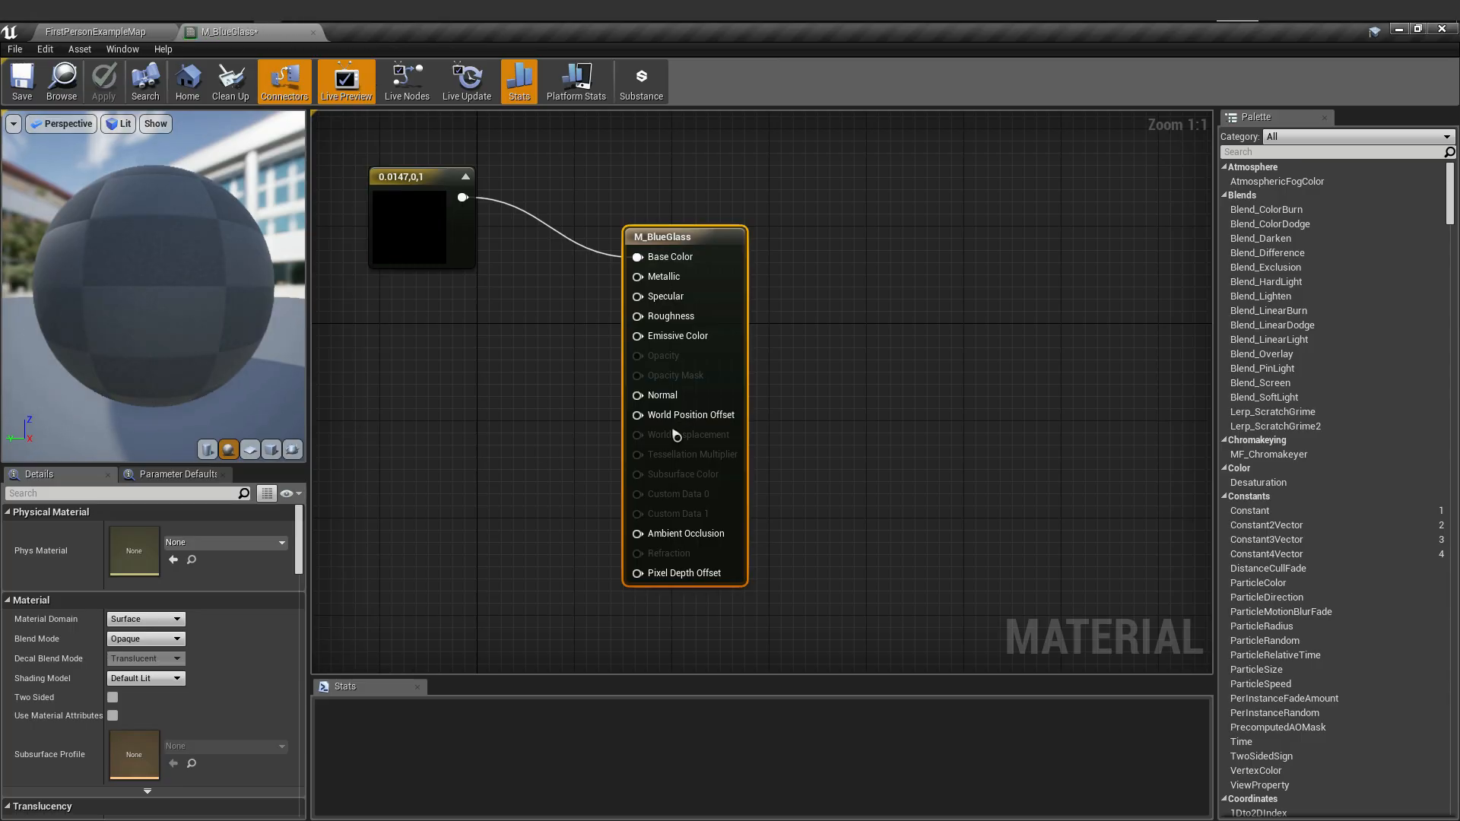
pyautogui.moveTo(492, 326); pyautogui.dragTo(645, 351, button='right')
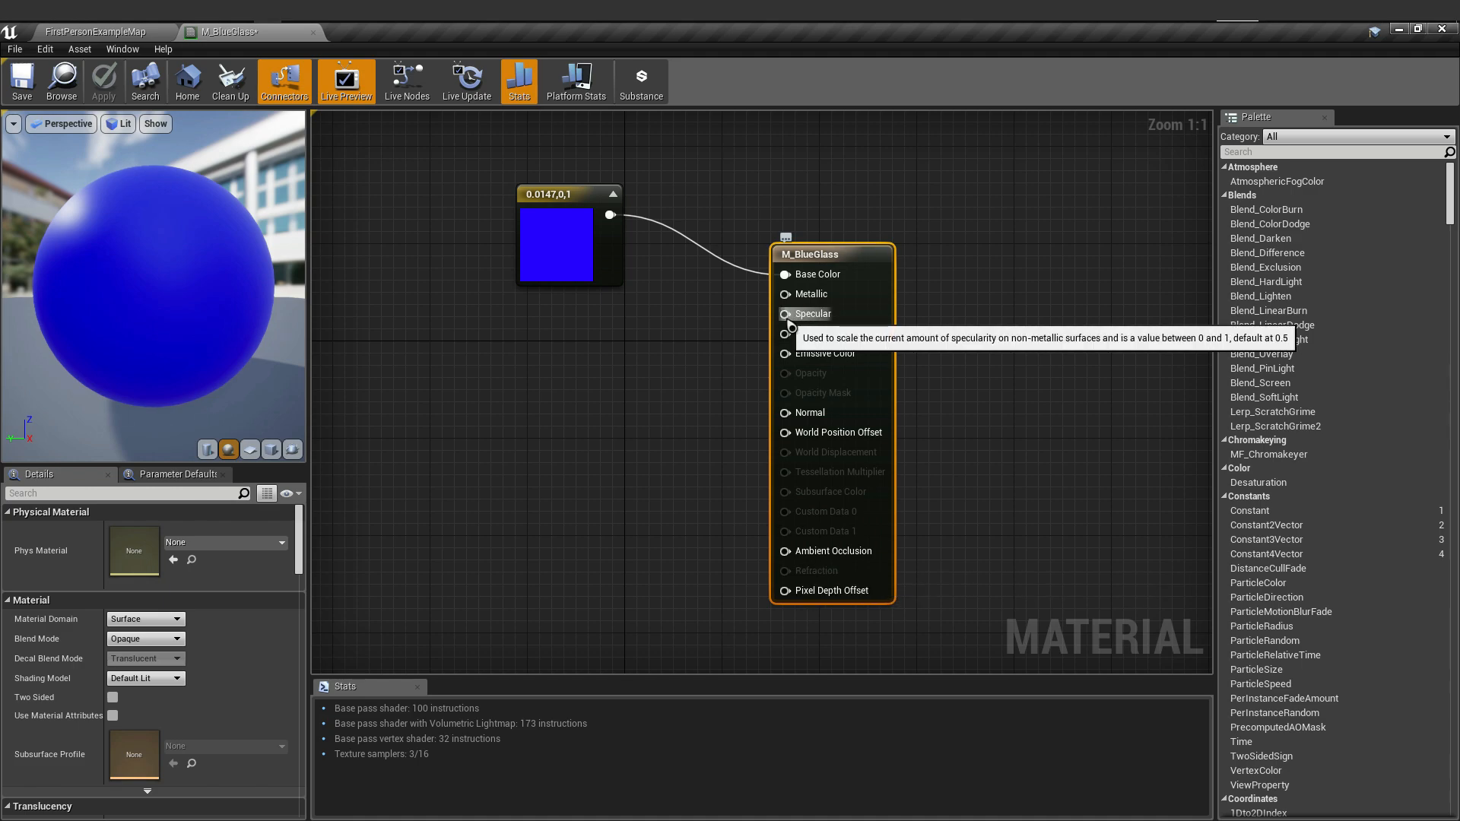
pyautogui.moveTo(786, 314); pyautogui.dragTo(617, 349)
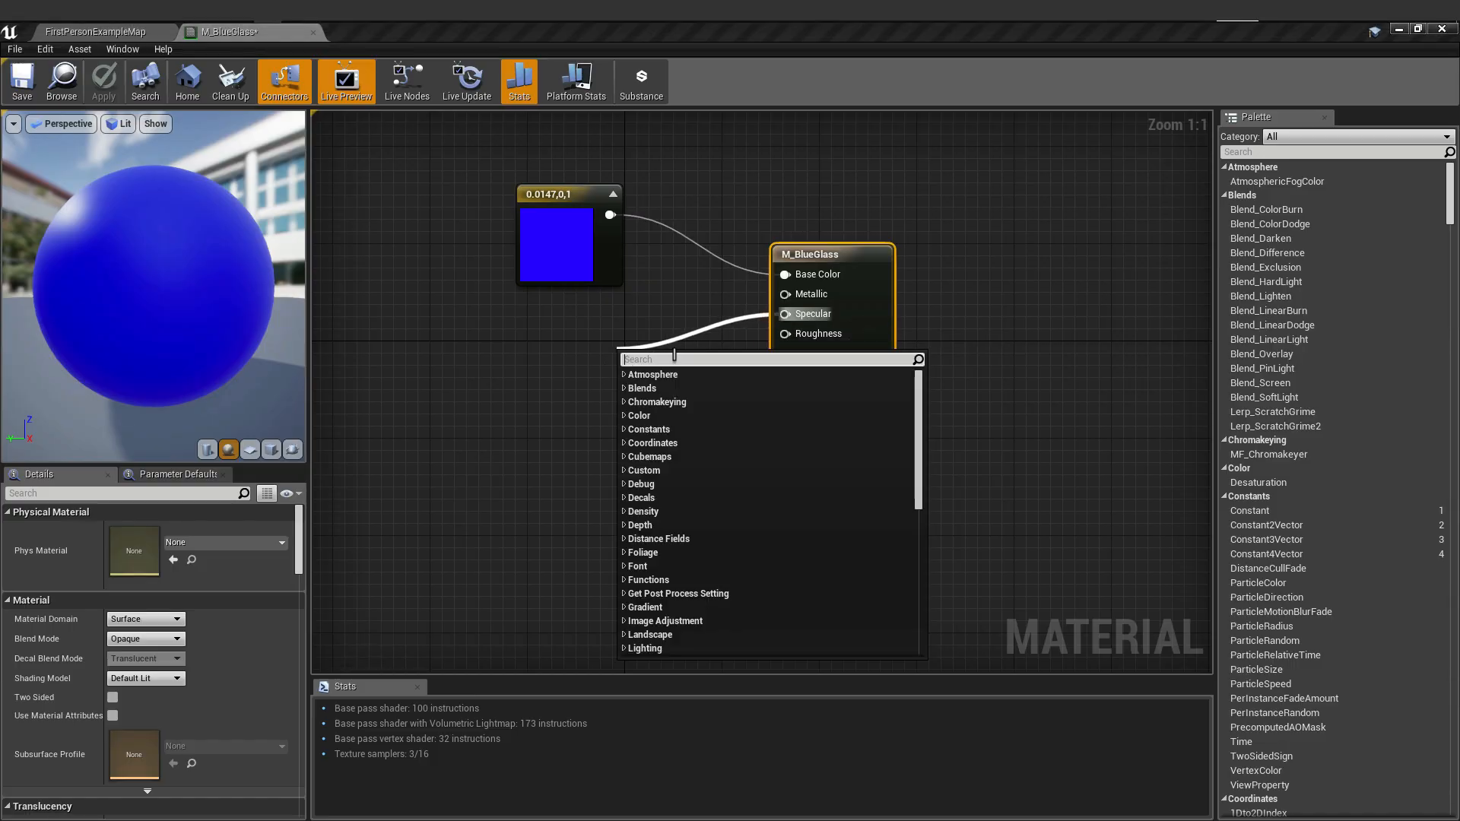
pyautogui.write('sca')
pyautogui.press('Return')
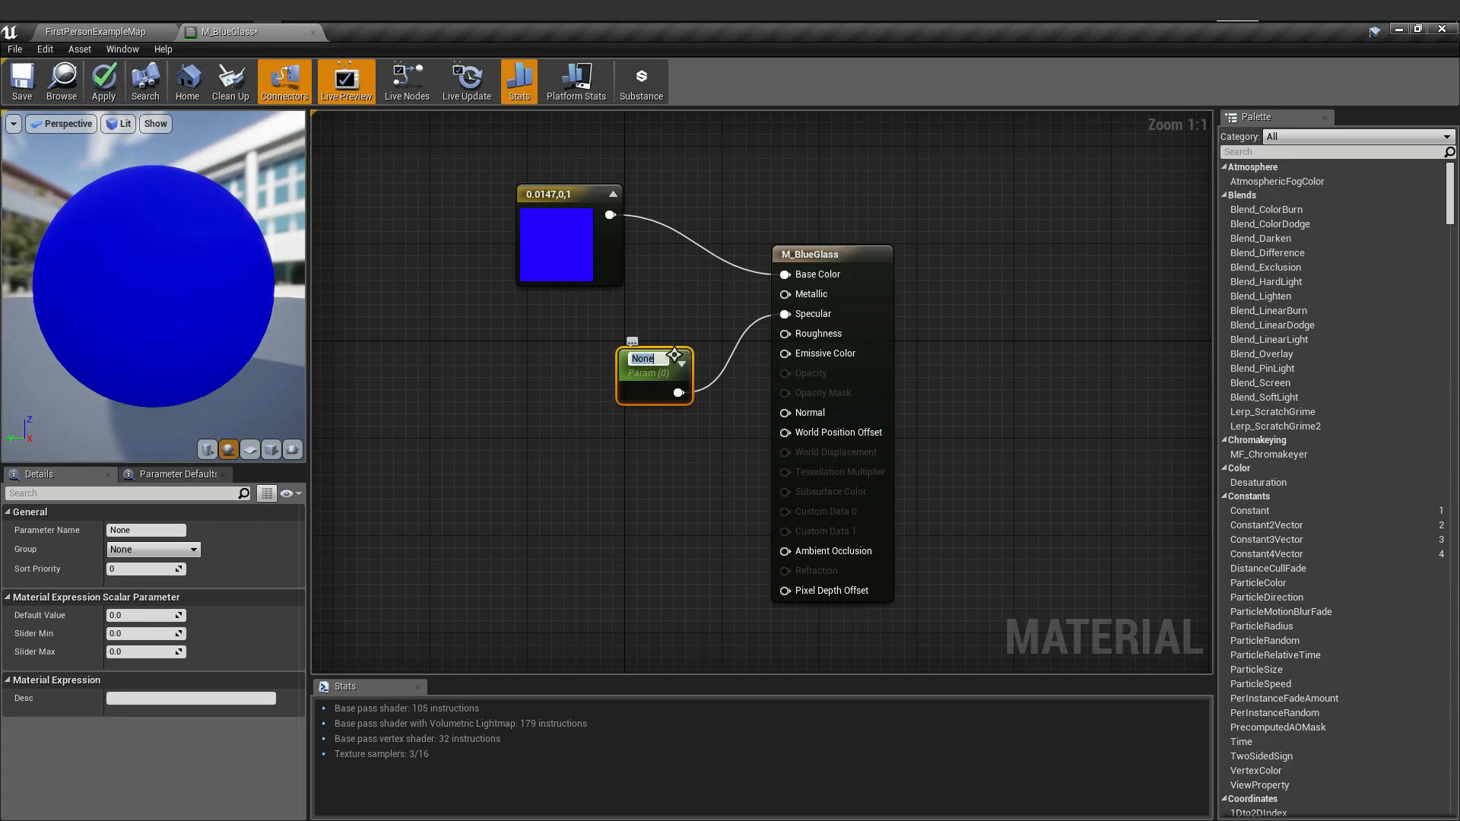
pyautogui.write('Specular')
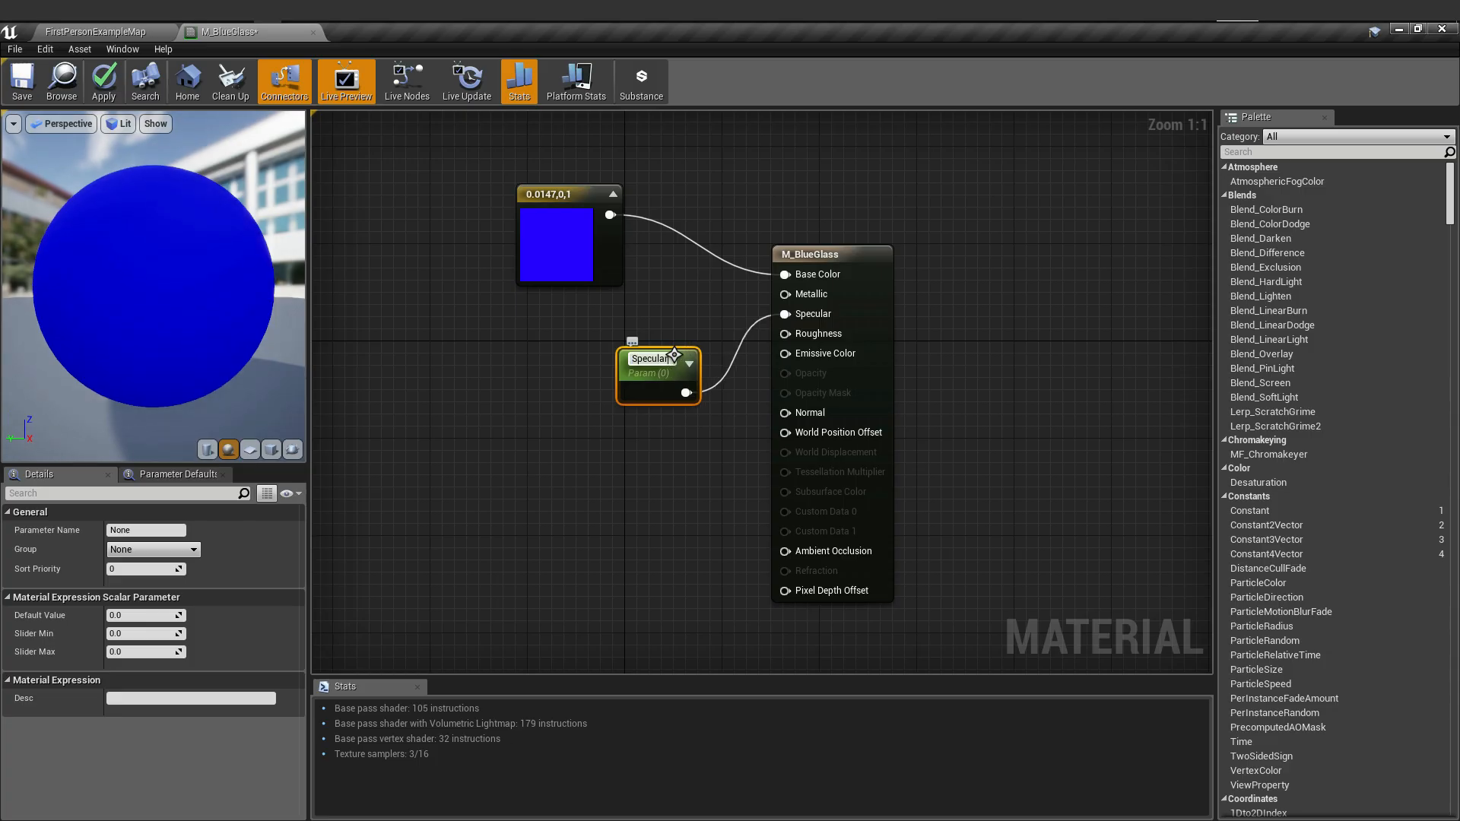
pyautogui.press('Return')
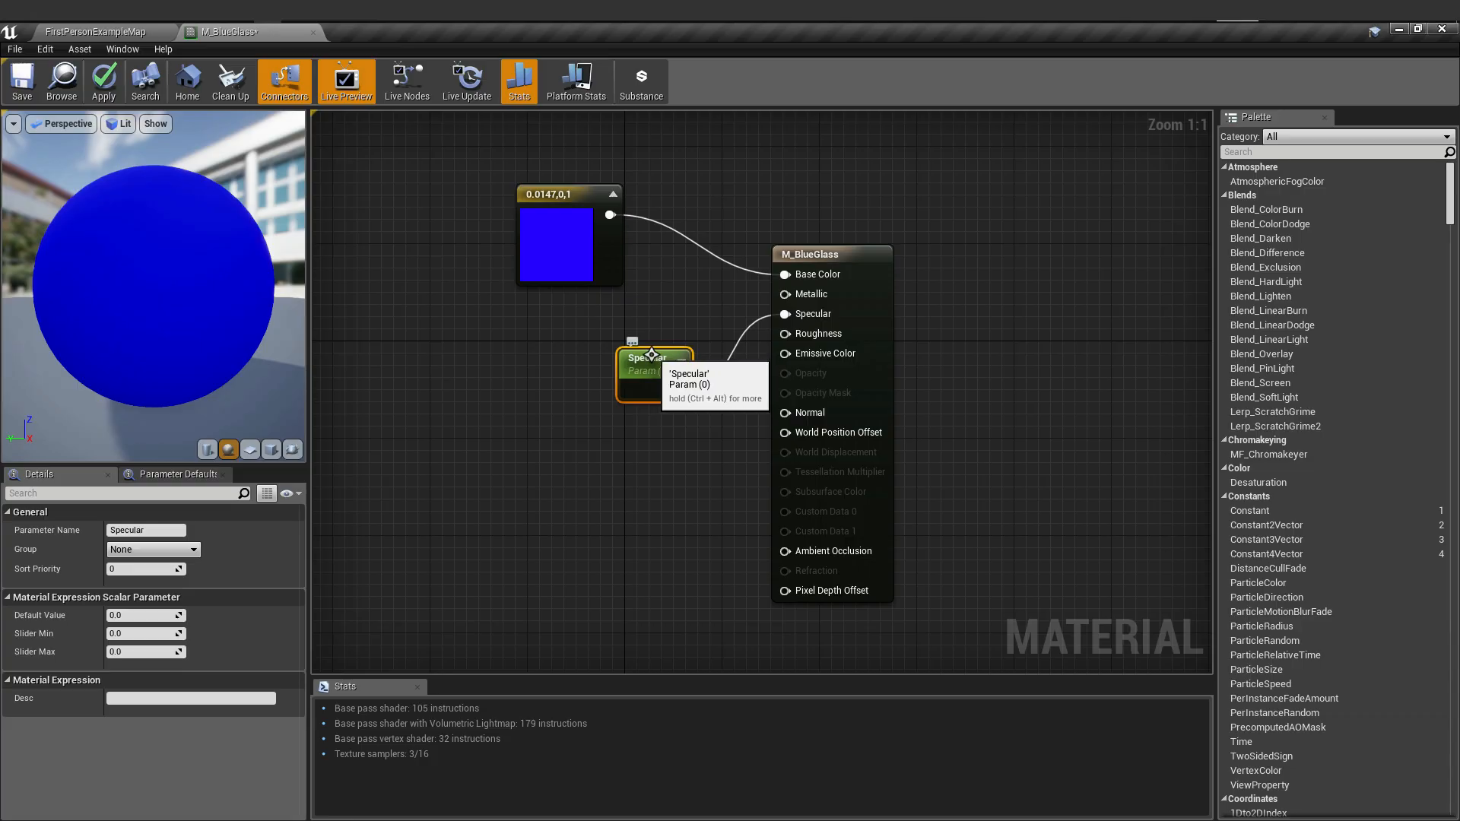
pyautogui.moveTo(659, 365); pyautogui.dragTo(601, 327)
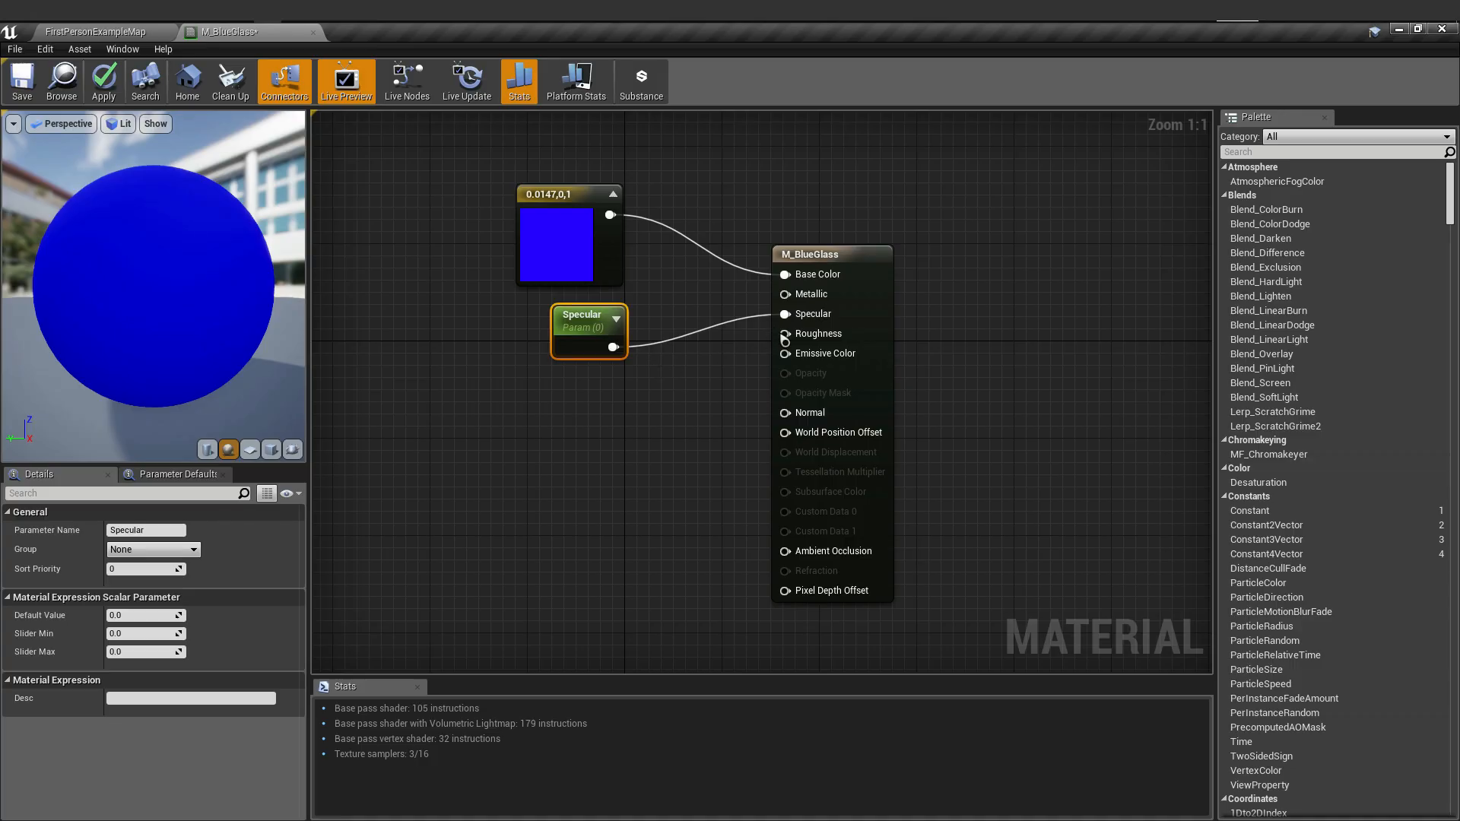
# - Connect a new scalar parameter named Roughness to the material's Roughness input and place it below the Specular node
pyautogui.moveTo(785, 333); pyautogui.dragTo(621, 391)
pyautogui.write('scalar')
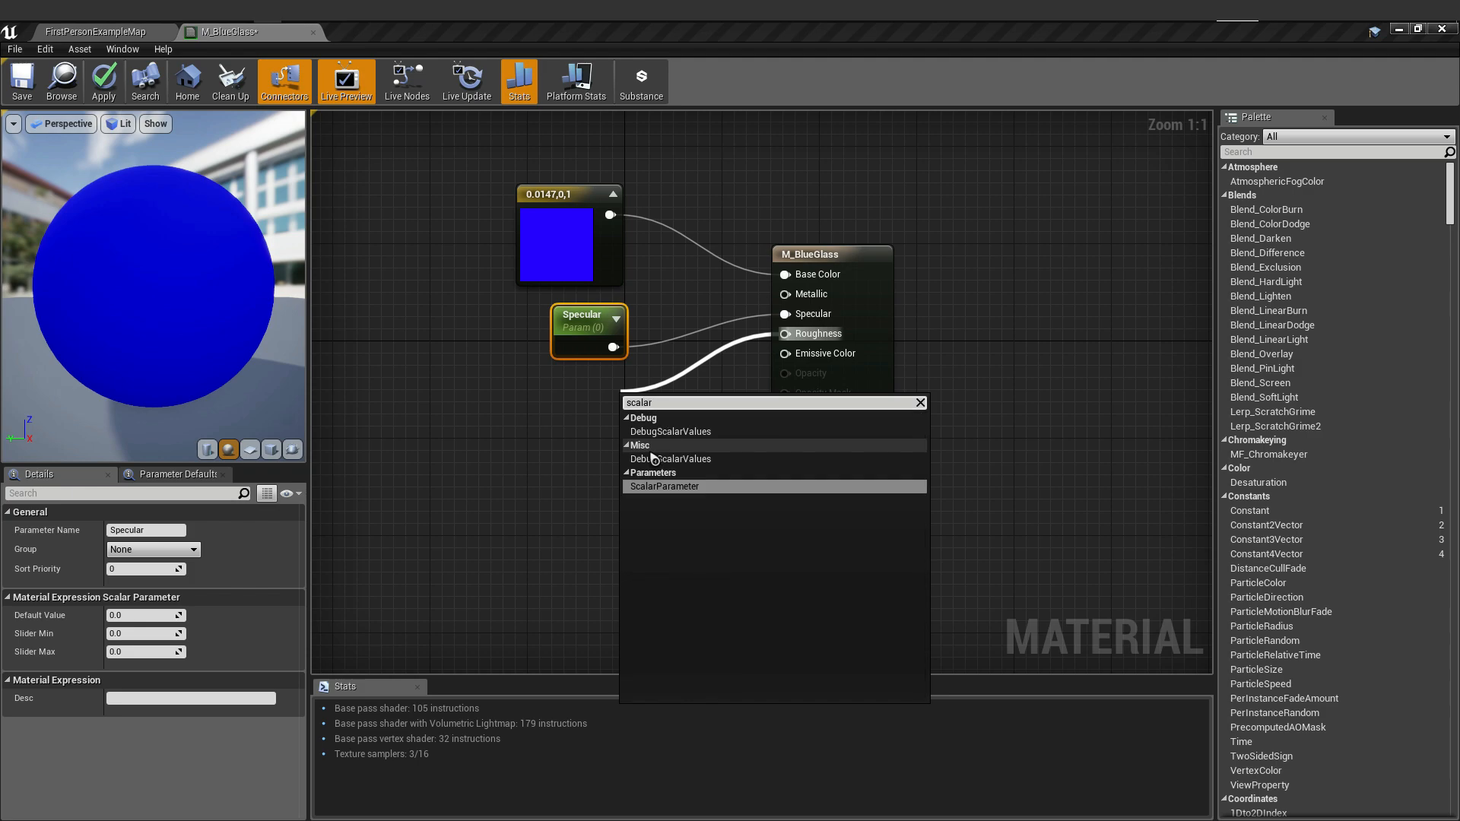
pyautogui.press('Return')
pyautogui.write('R')
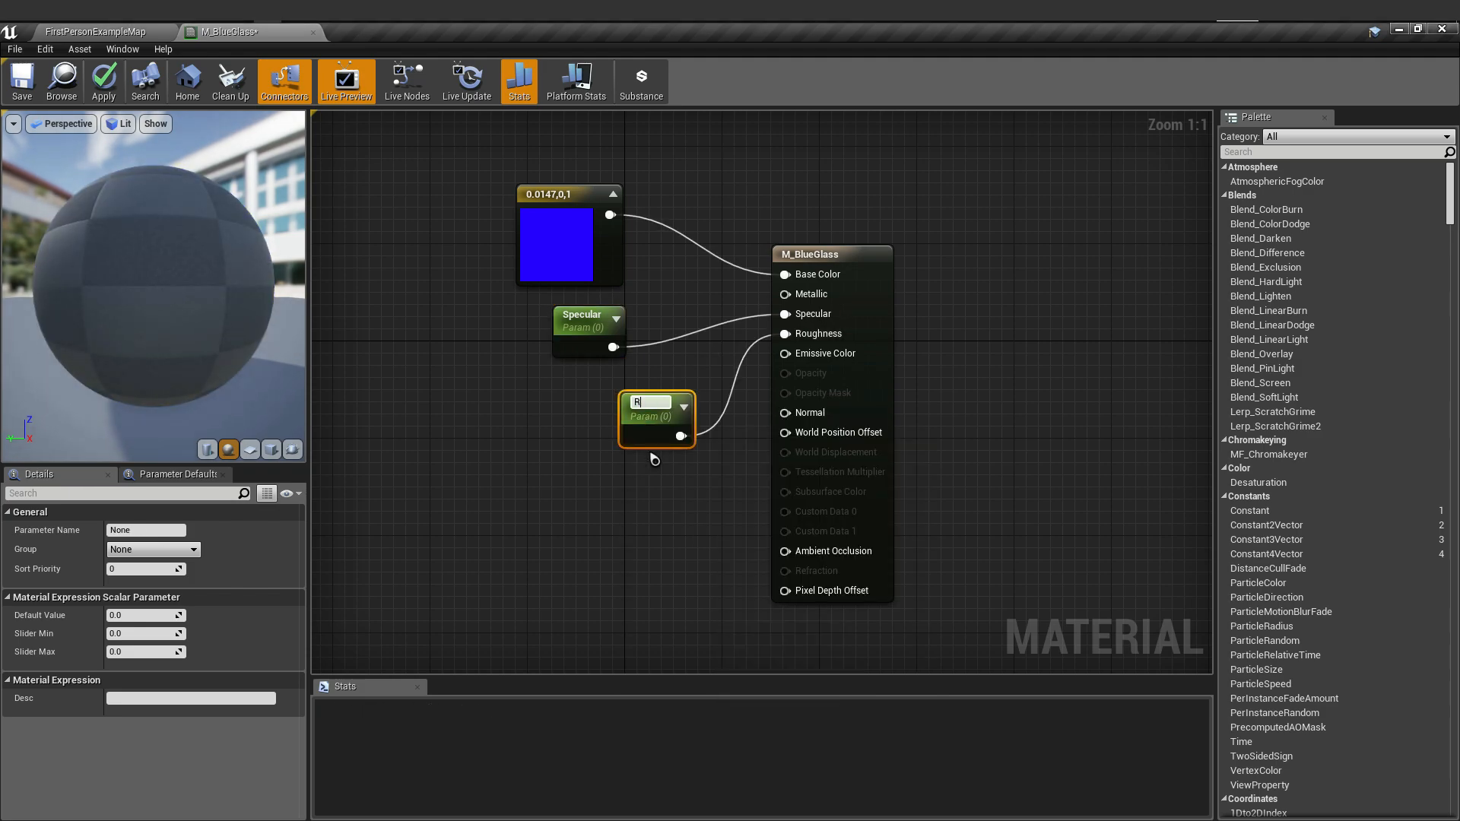
pyautogui.write('oughness')
pyautogui.press('Return')
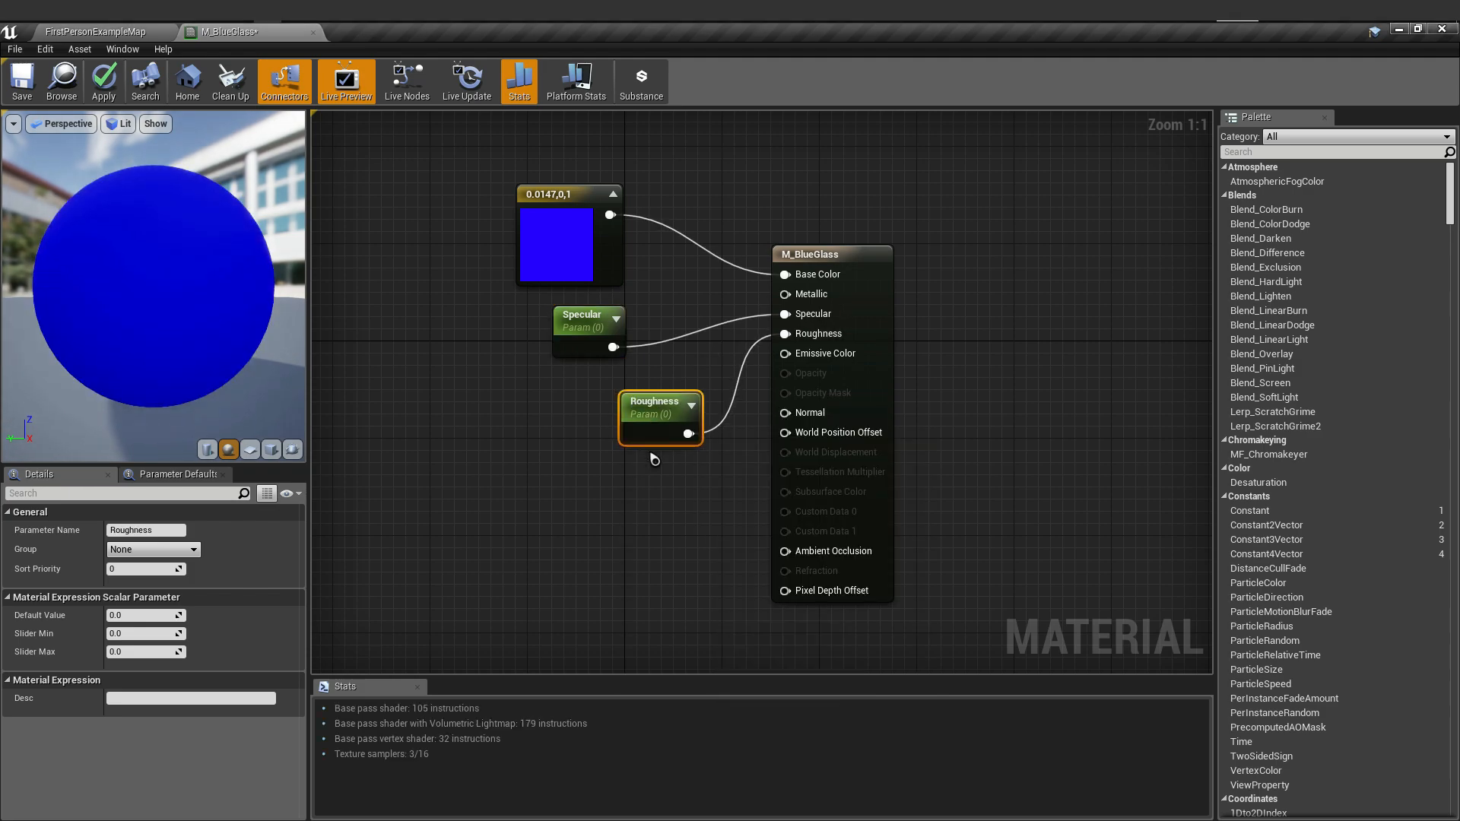
pyautogui.moveTo(680, 410); pyautogui.dragTo(599, 396)
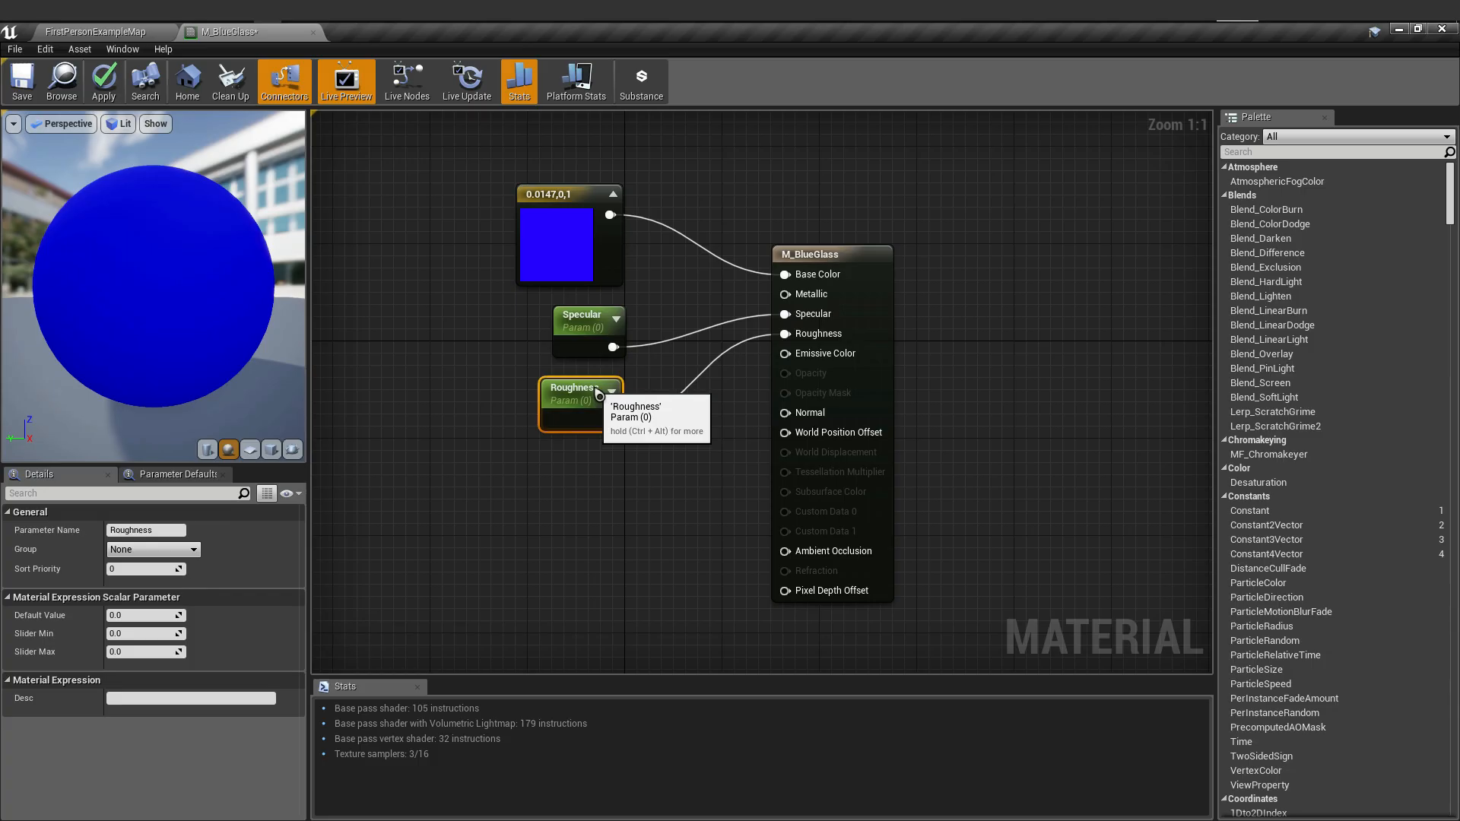
# - Connect a new scalar parameter named Opacity to the material's Opacity input and place it below the Roughness node
pyautogui.moveTo(785, 373); pyautogui.dragTo(622, 466)
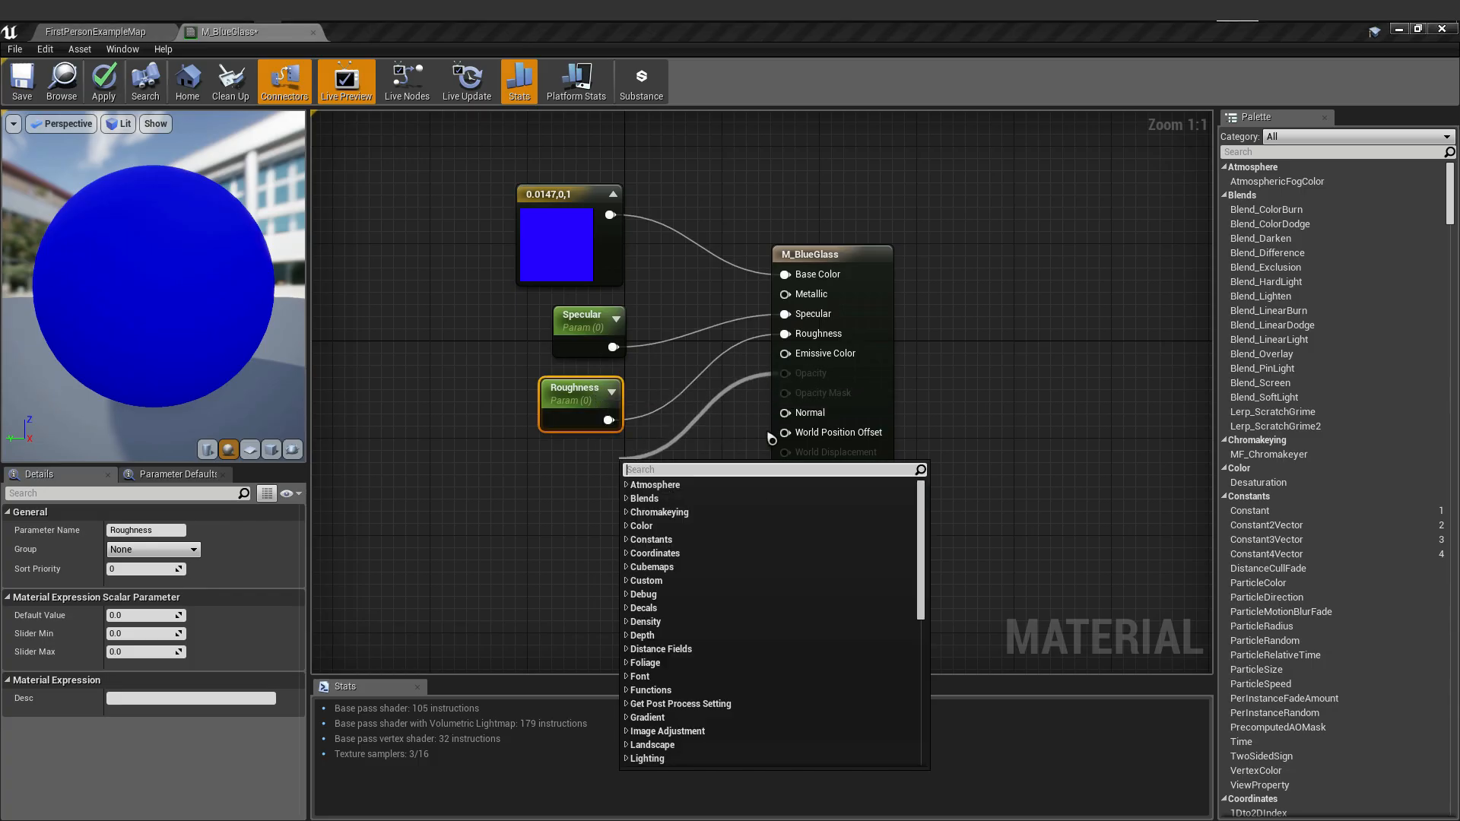
pyautogui.write('sc')
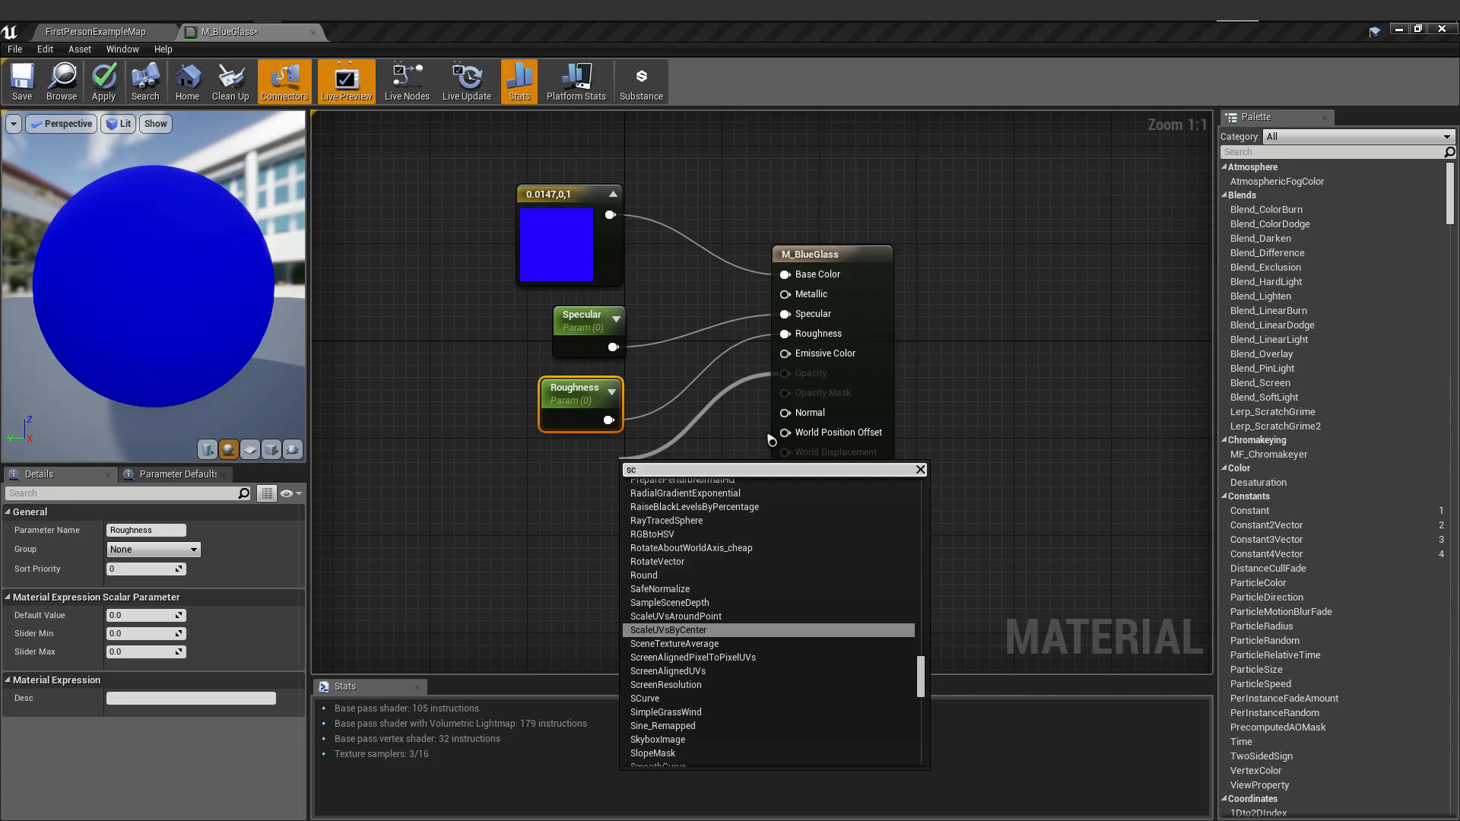
pyautogui.write('alar')
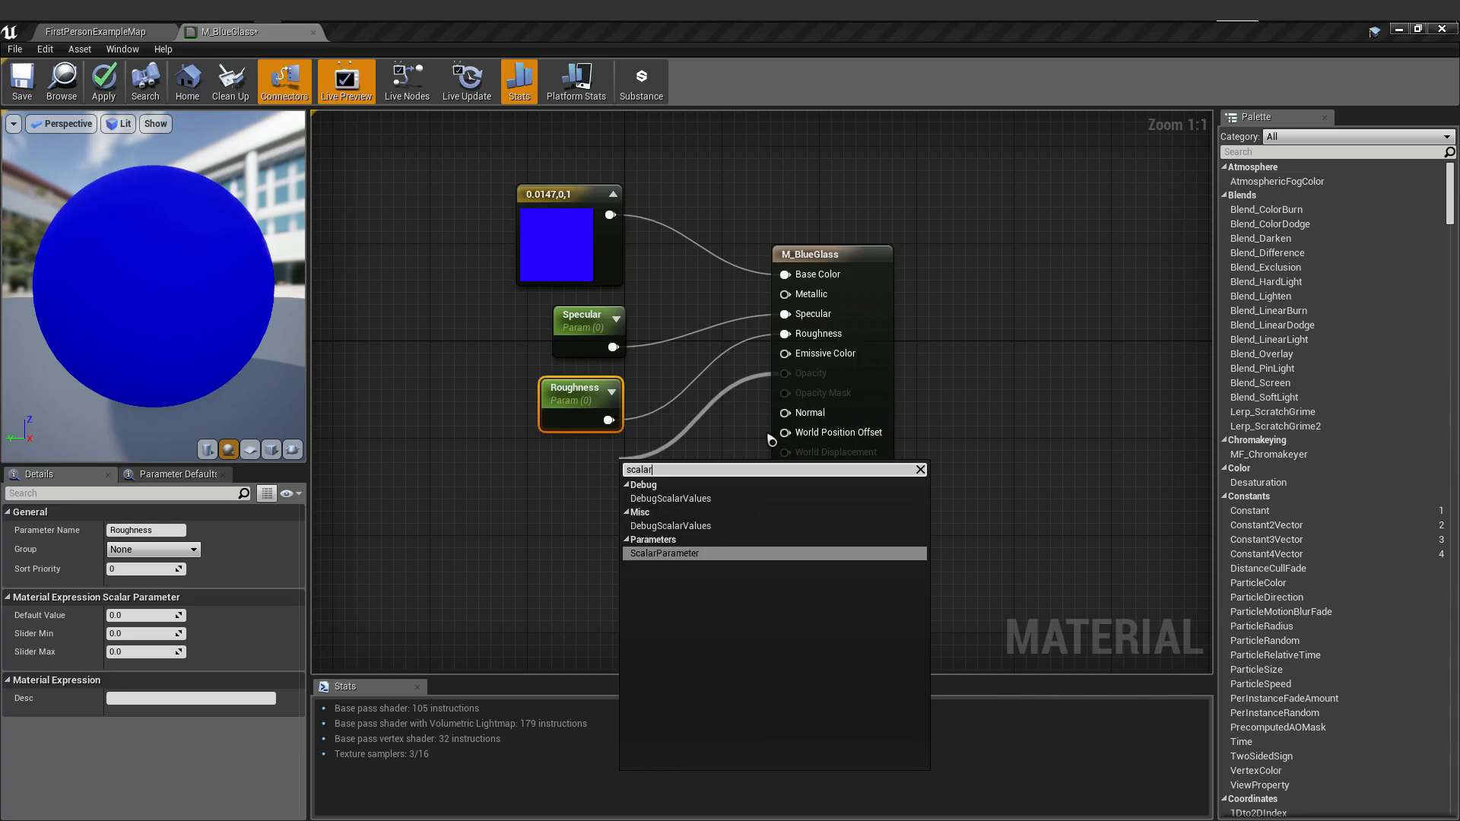
pyautogui.press('Return')
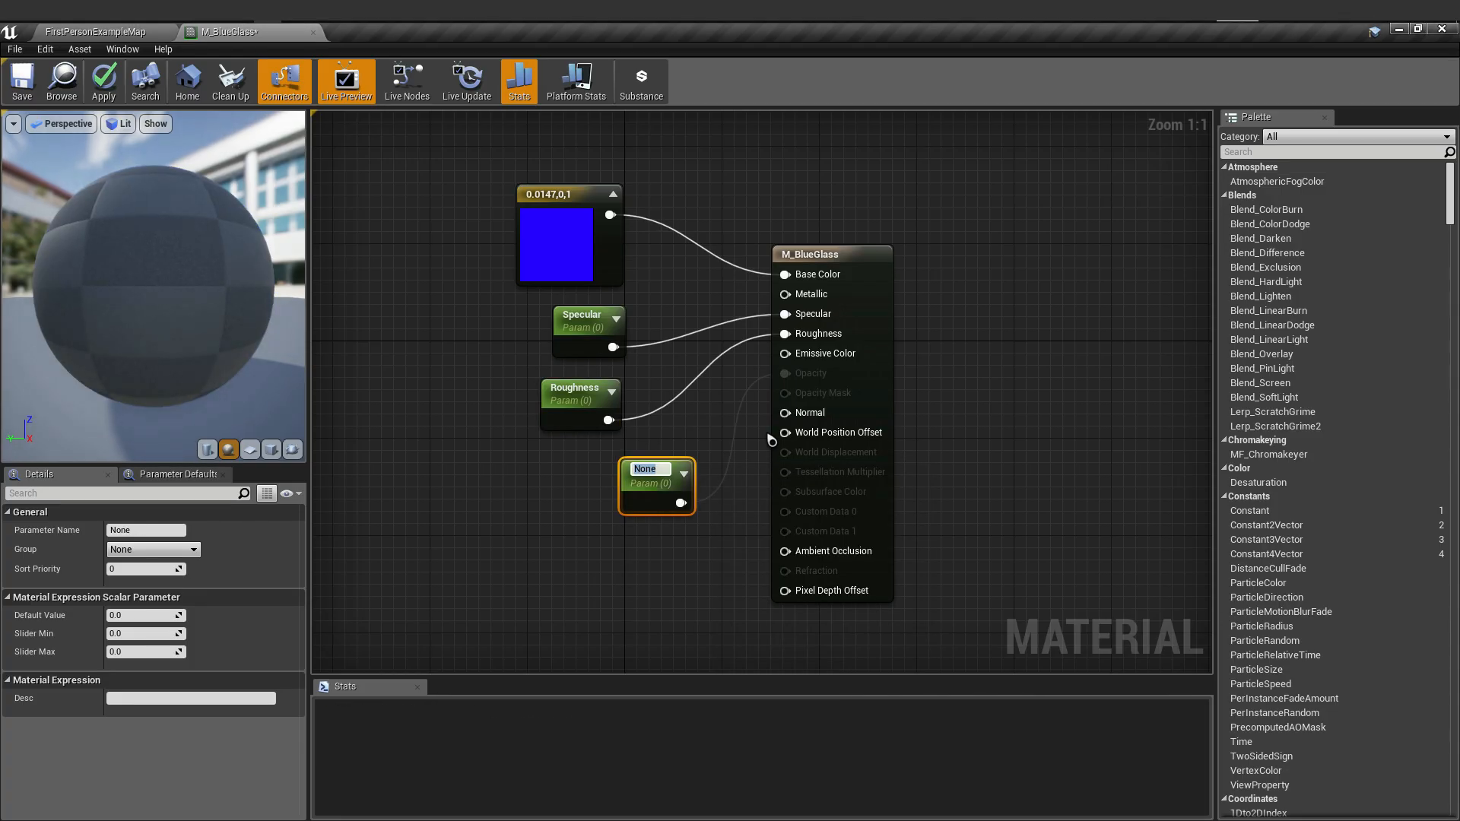
pyautogui.write('Op')
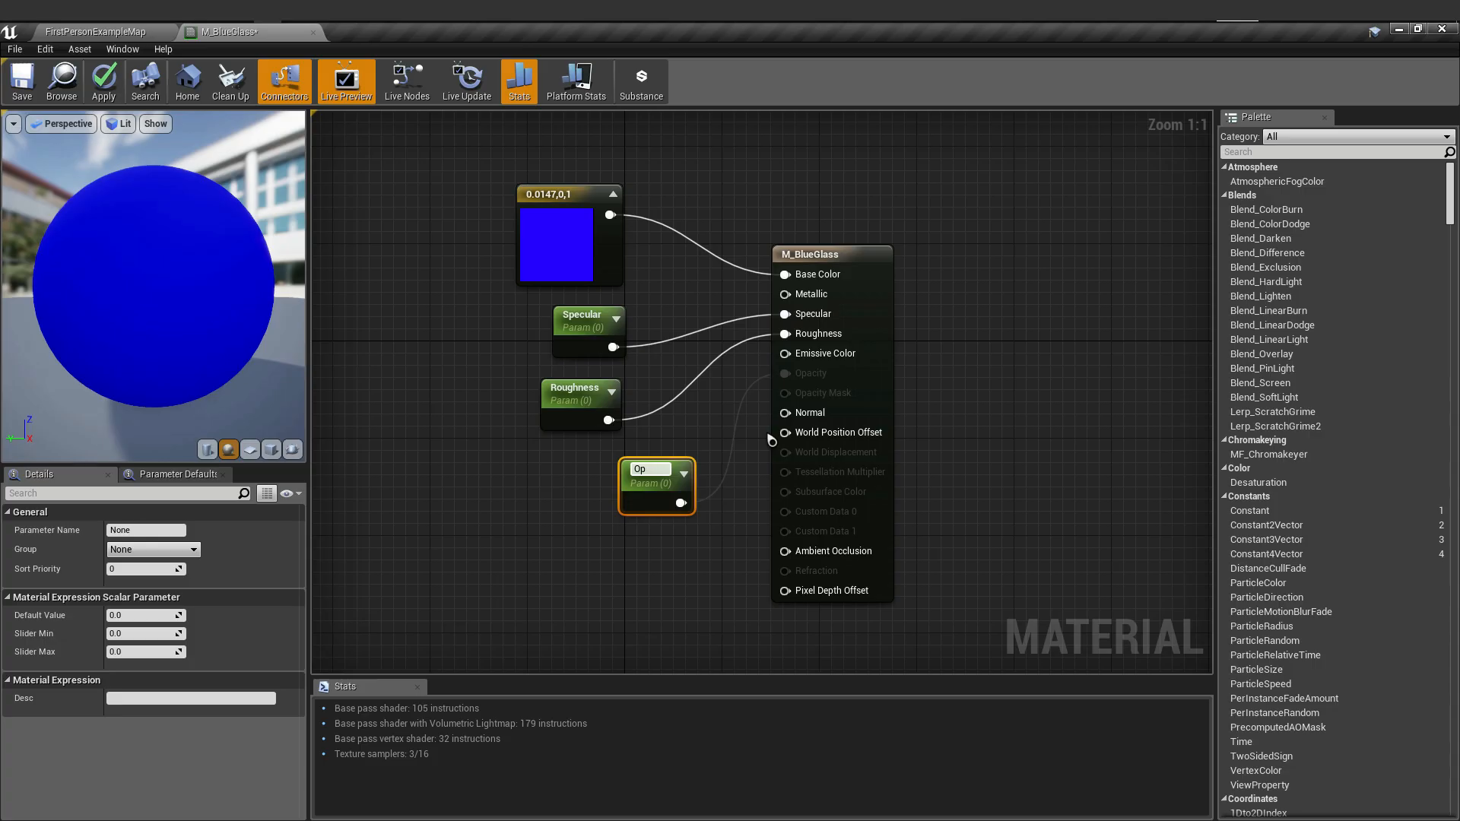
pyautogui.write('acity')
pyautogui.press('Return')
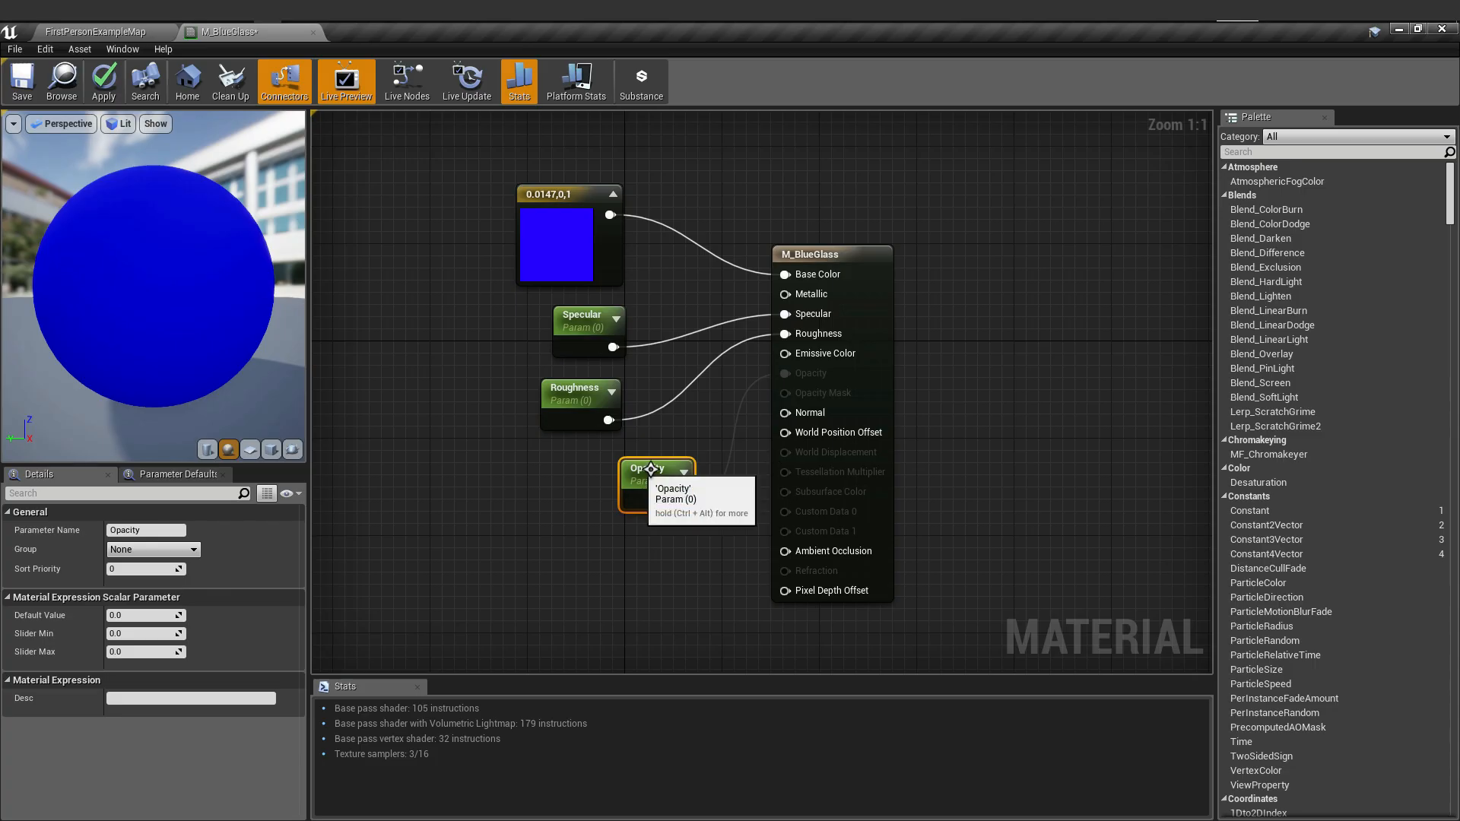
pyautogui.moveTo(669, 467); pyautogui.dragTo(600, 459)
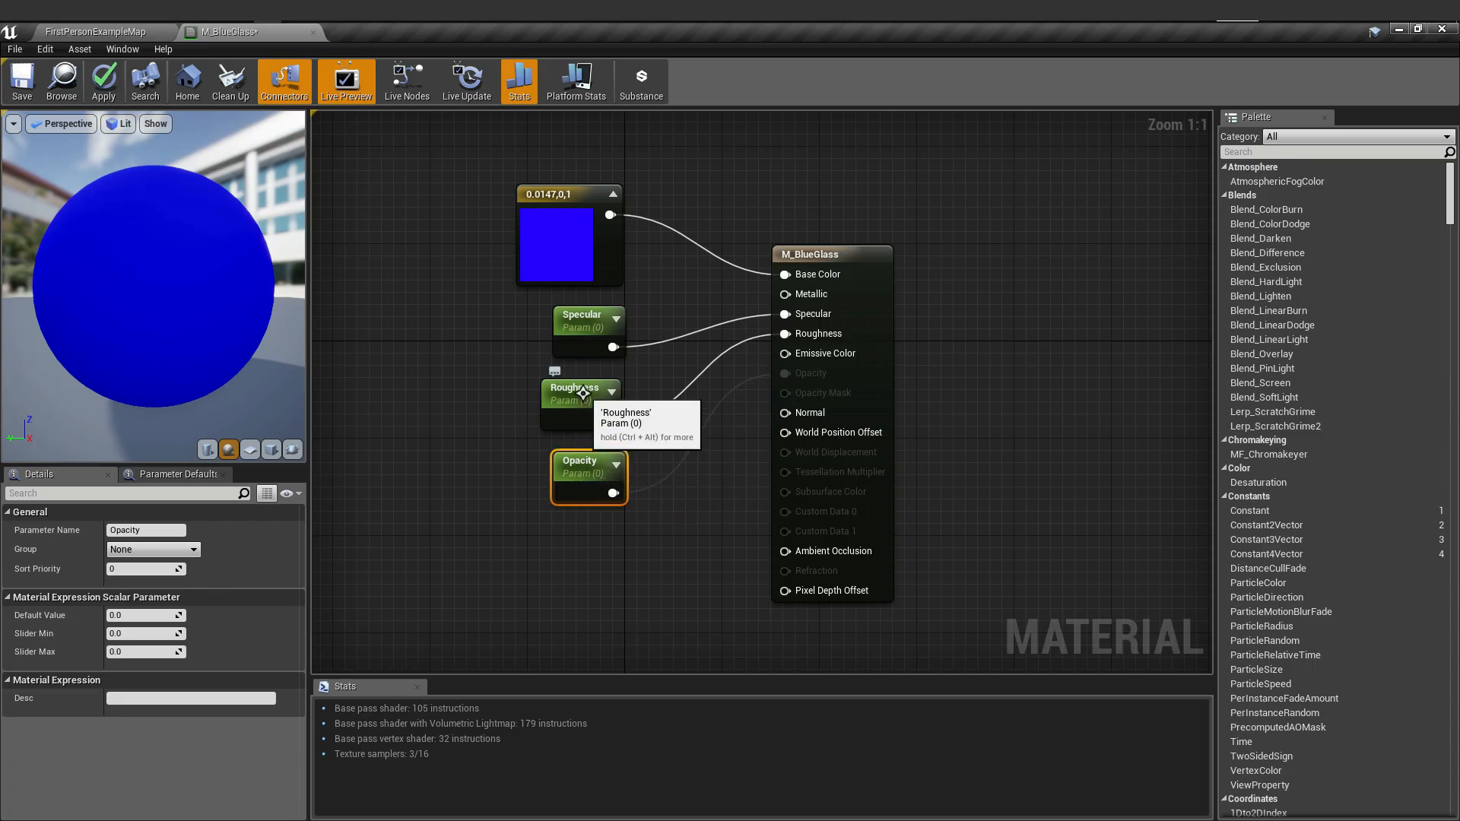
pyautogui.moveTo(584, 394); pyautogui.dragTo(596, 394)
pyautogui.hotkey('ctrl', 'z')
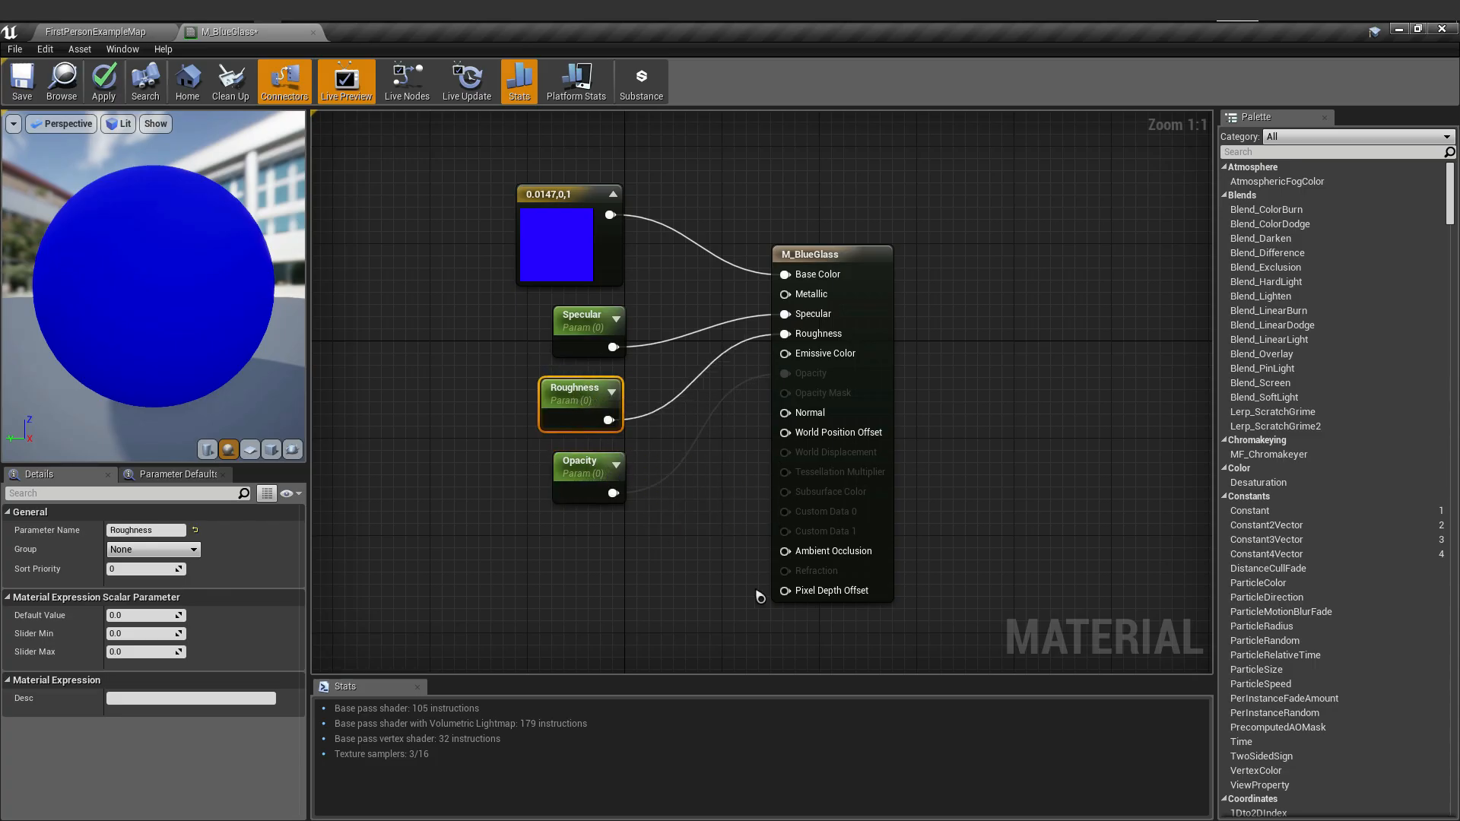
# - Connect a new scalar parameter named Refraction to the material's Refraction input and place it below the Opacity node
pyautogui.moveTo(780, 573); pyautogui.dragTo(606, 557)
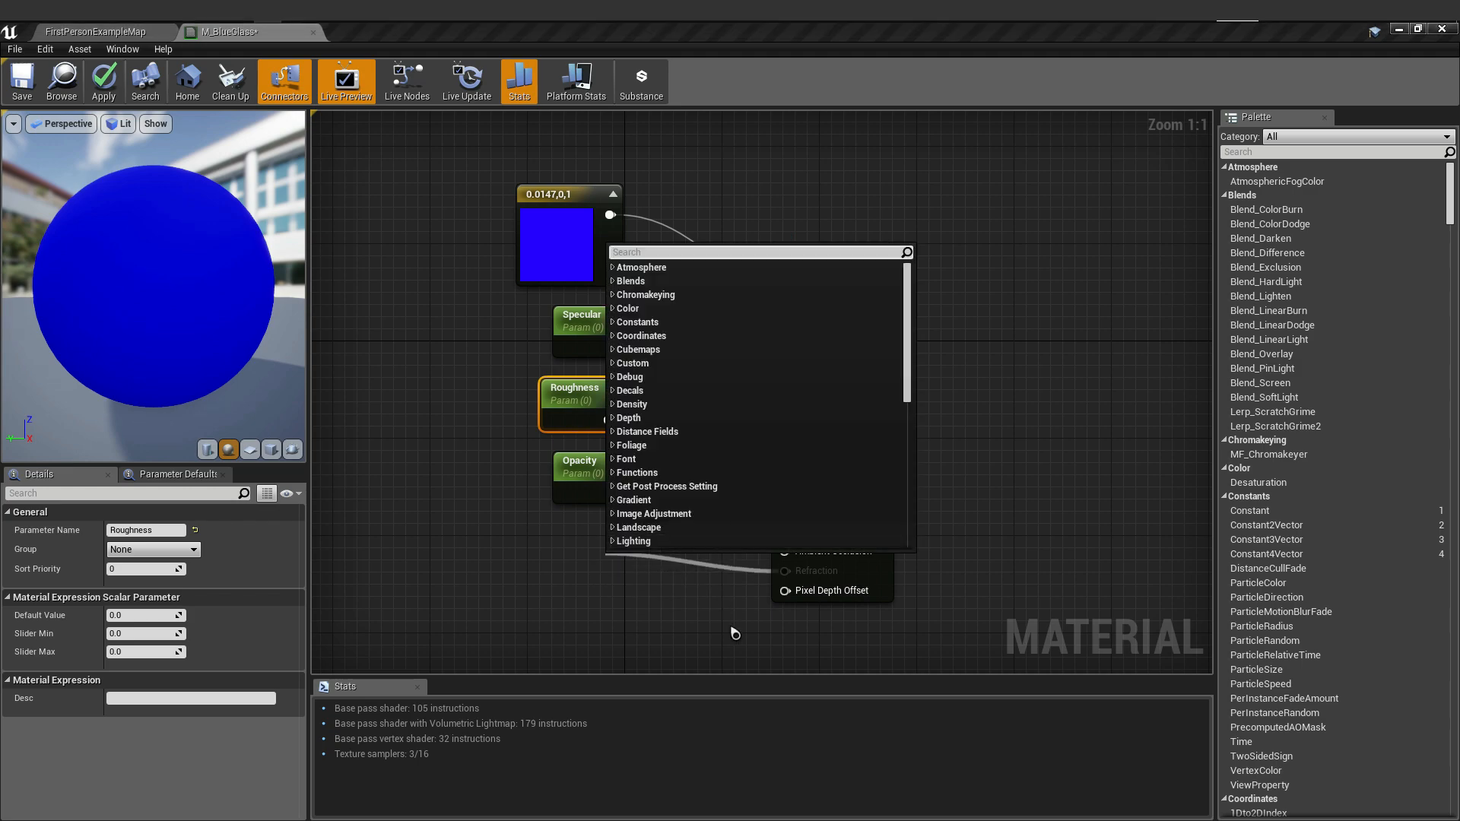
pyautogui.write('s')
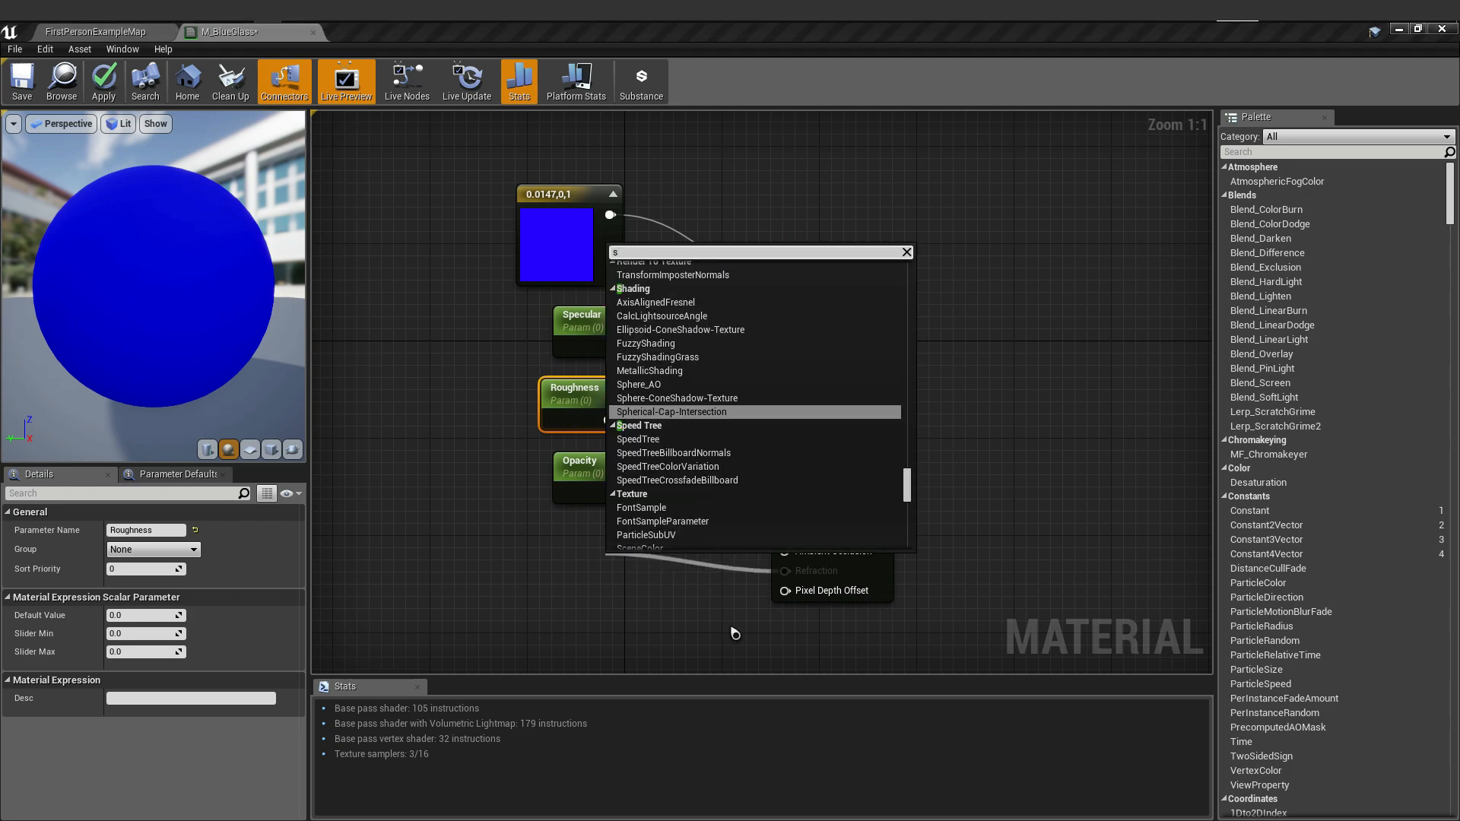
pyautogui.write('c')
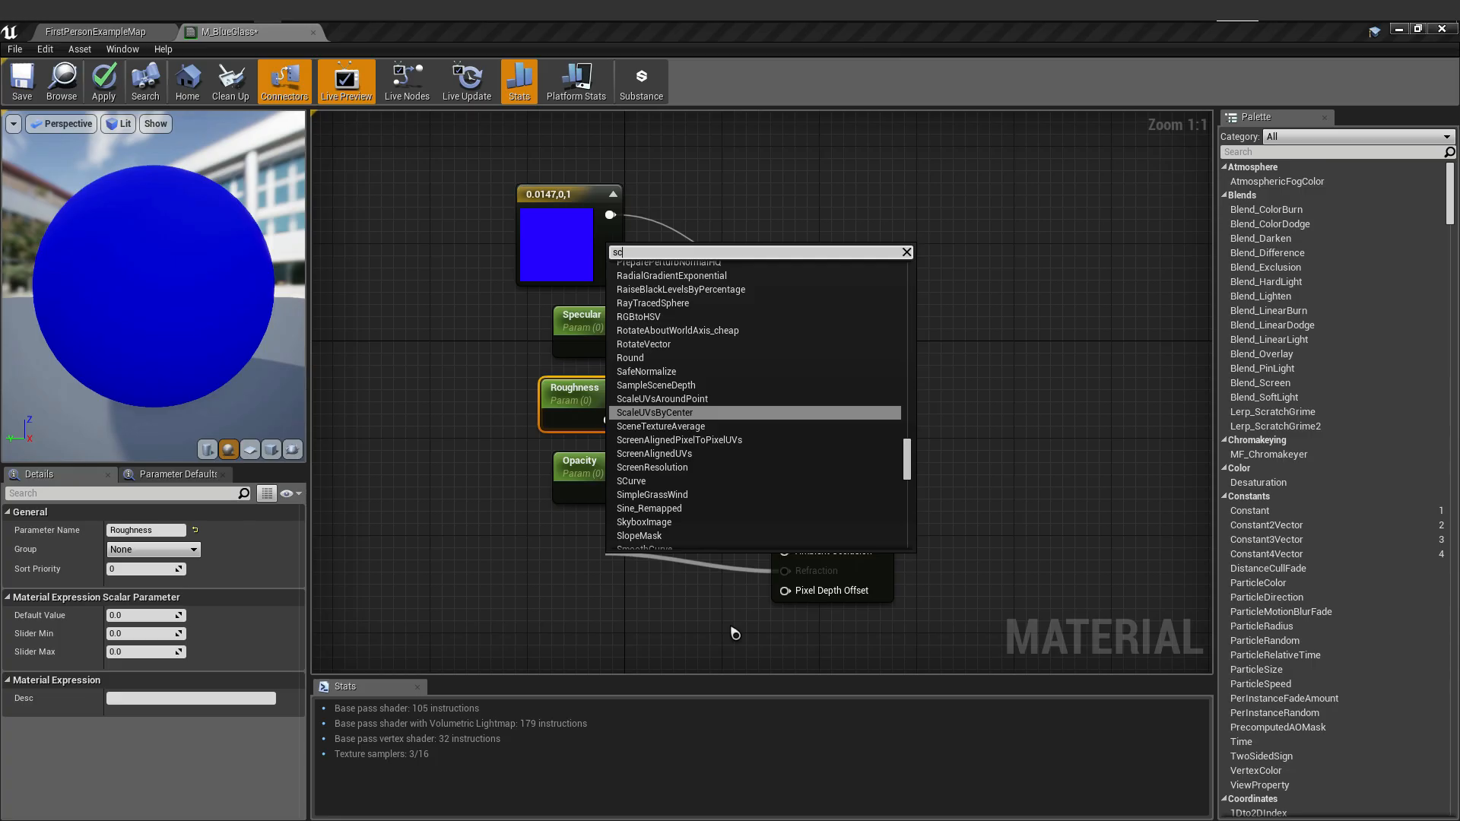
pyautogui.write('la')
pyautogui.press('BackSpace')
pyautogui.press('BackSpace')
pyautogui.press('BackSpace')
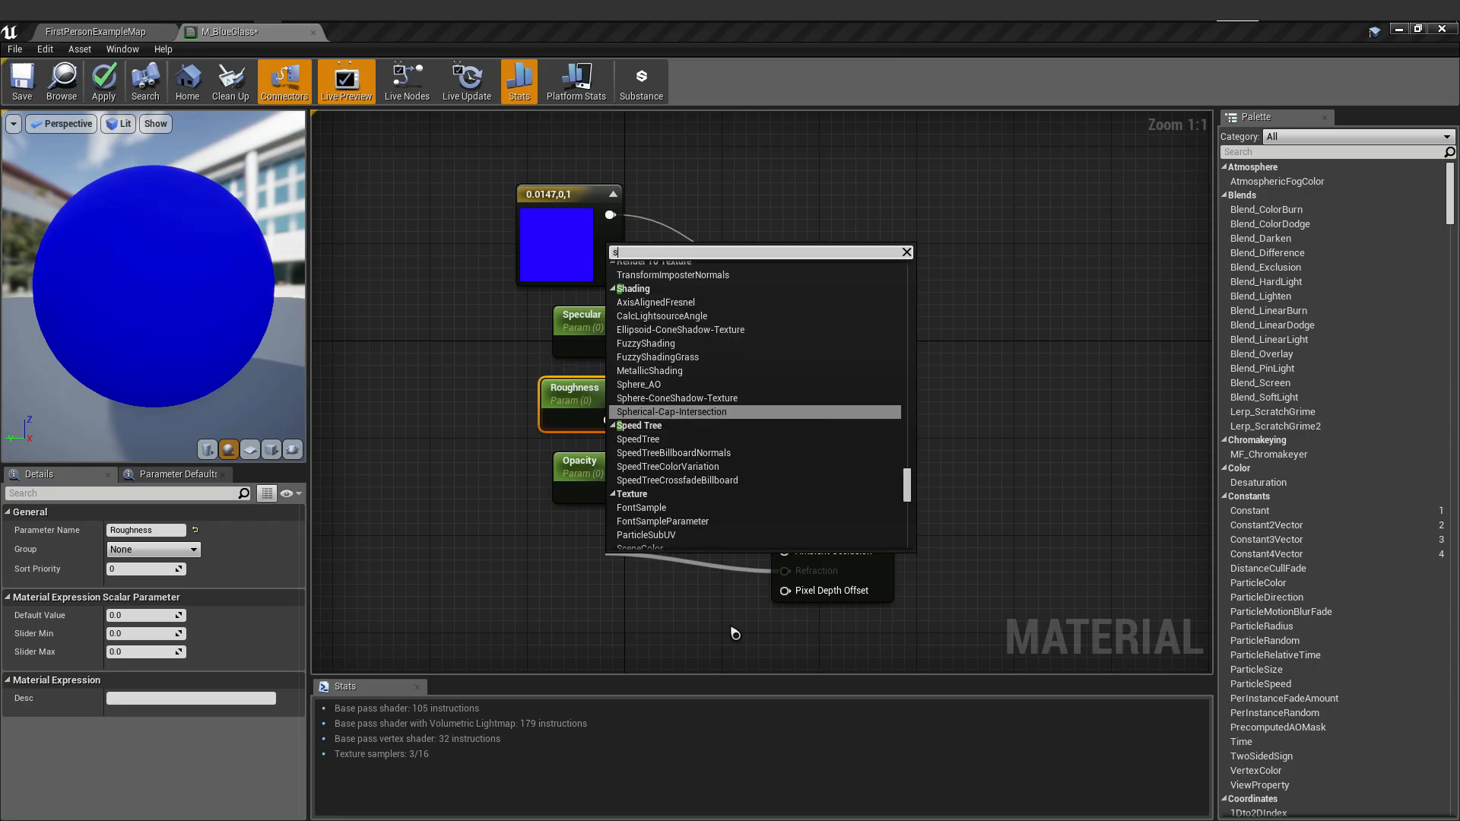
pyautogui.write('cala')
pyautogui.press('Return')
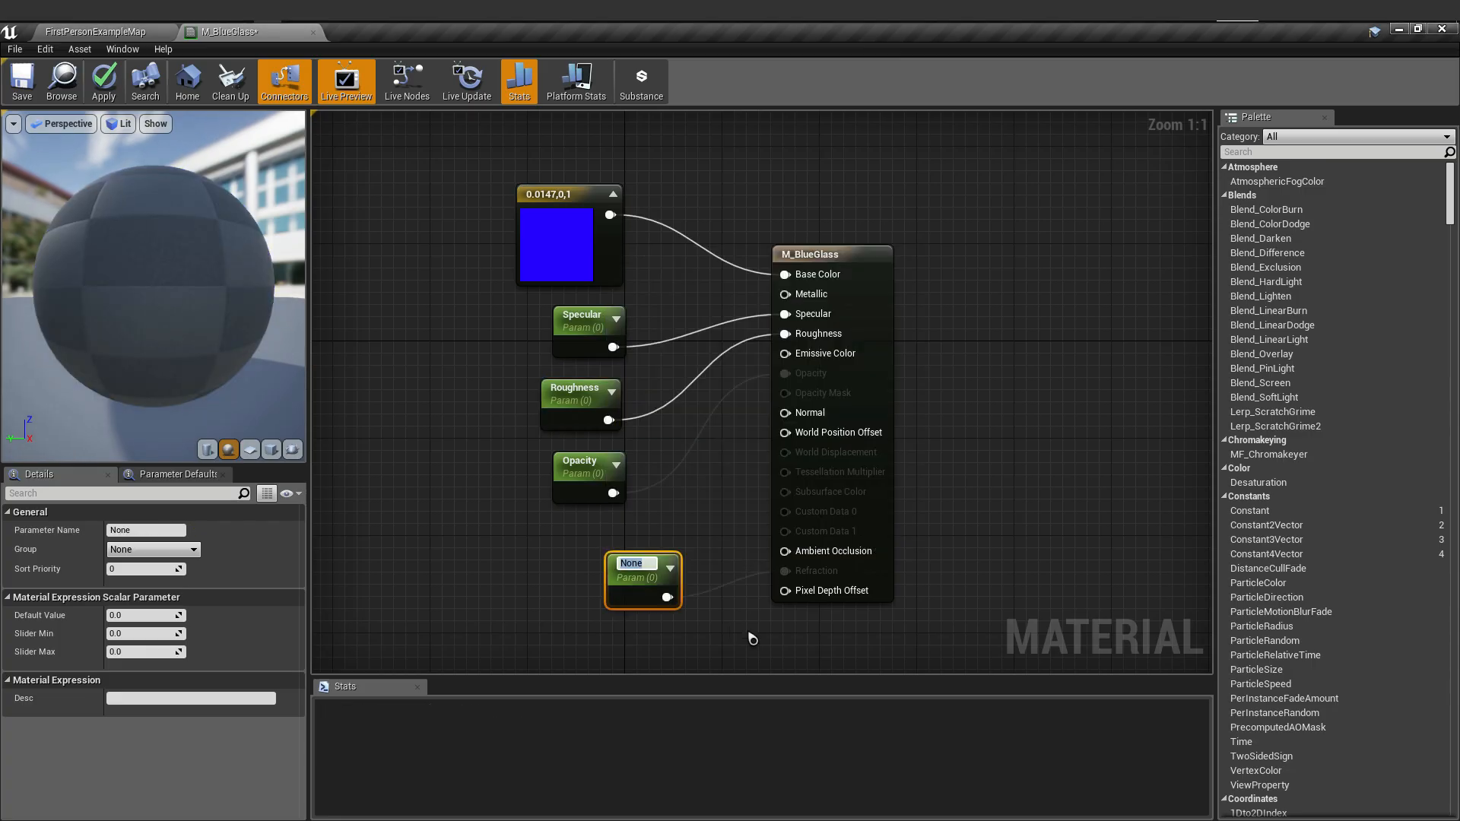
pyautogui.write('S')
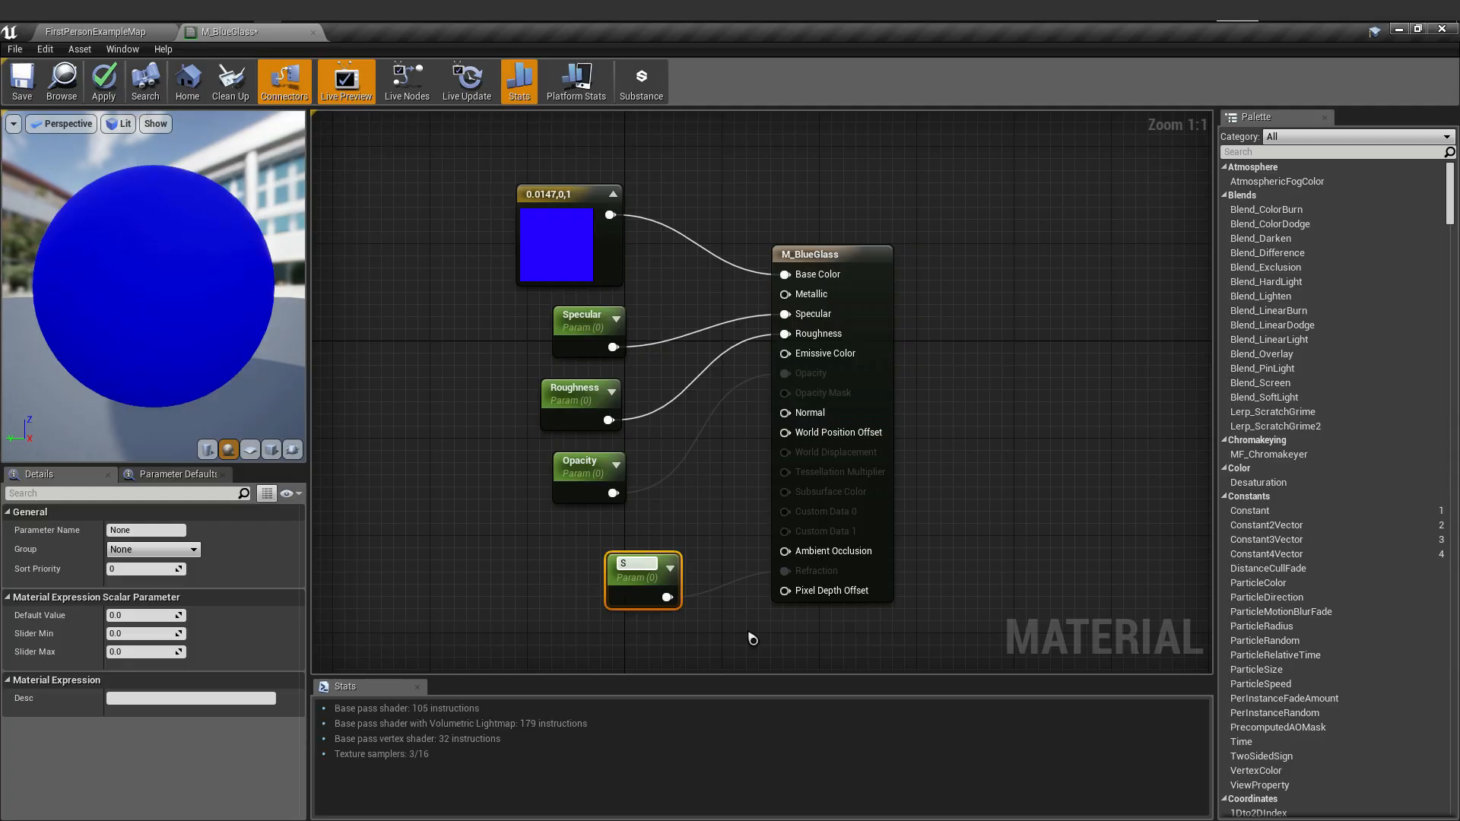
pyautogui.write('efraction')
pyautogui.press('Return')
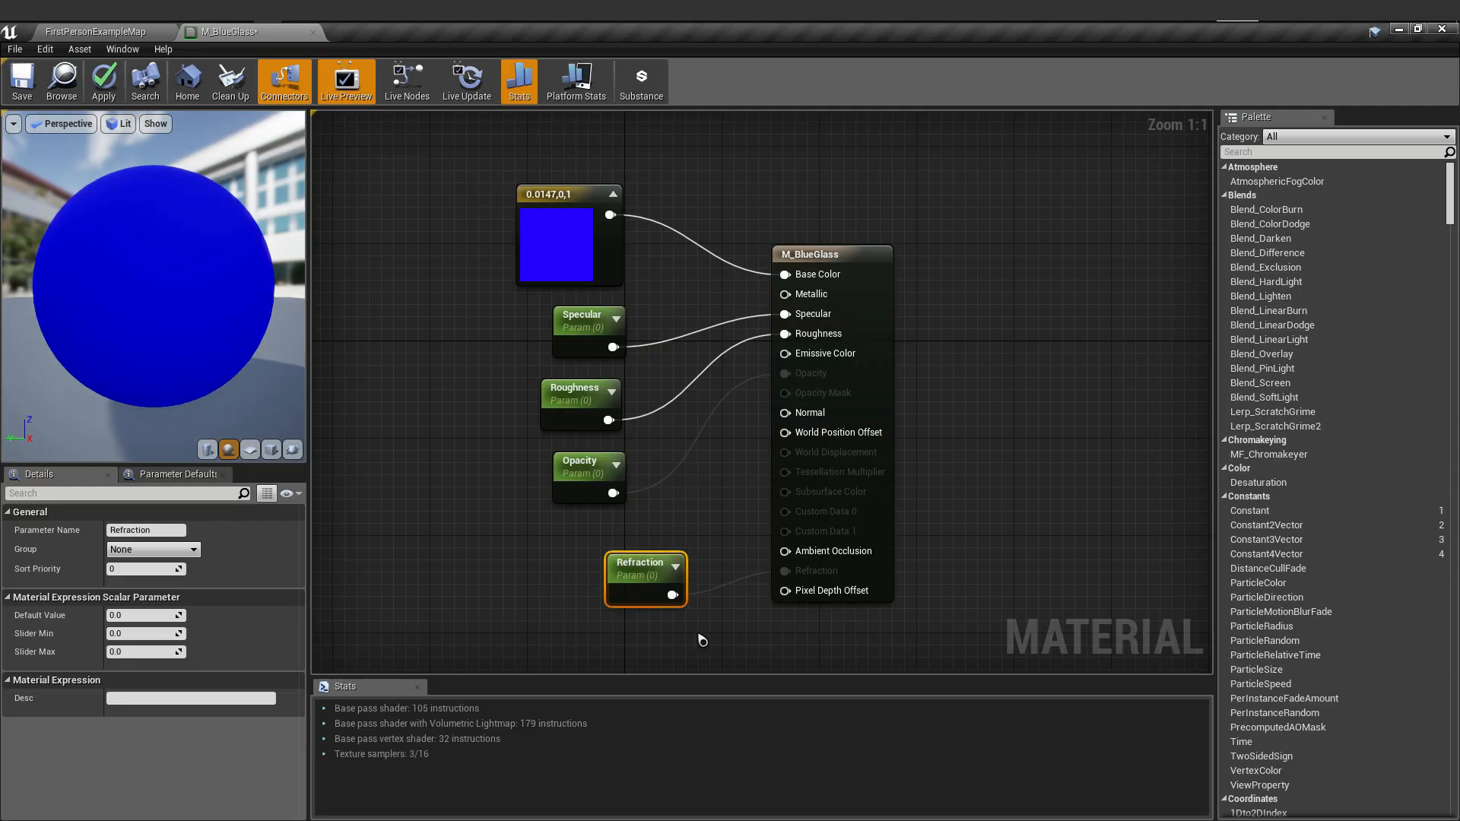
pyautogui.moveTo(669, 570); pyautogui.dragTo(600, 540)
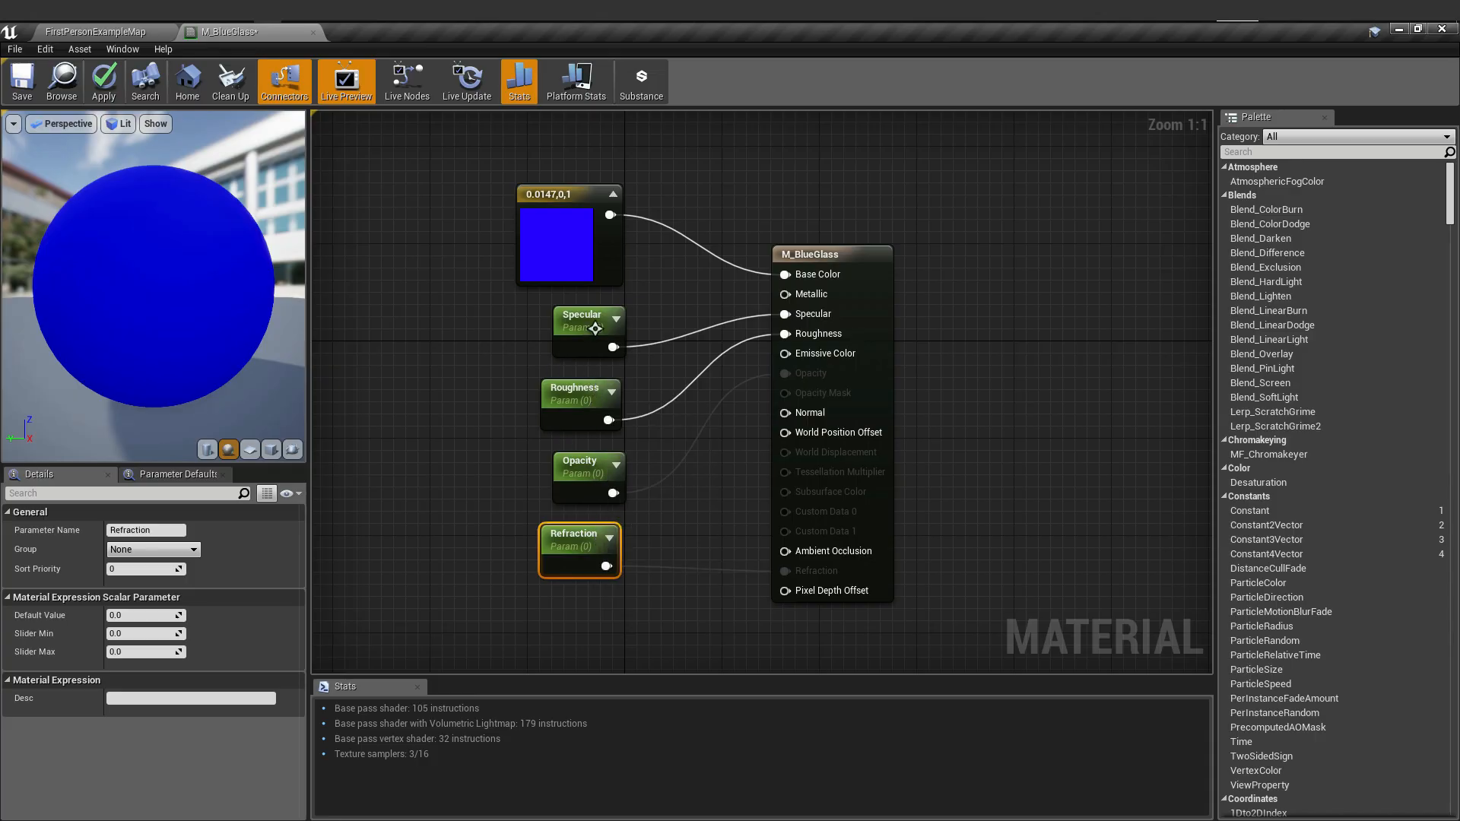
# - Set the Specular parameter's default value to 10 and align its node with the Roughness node below
pyautogui.click(597, 397)
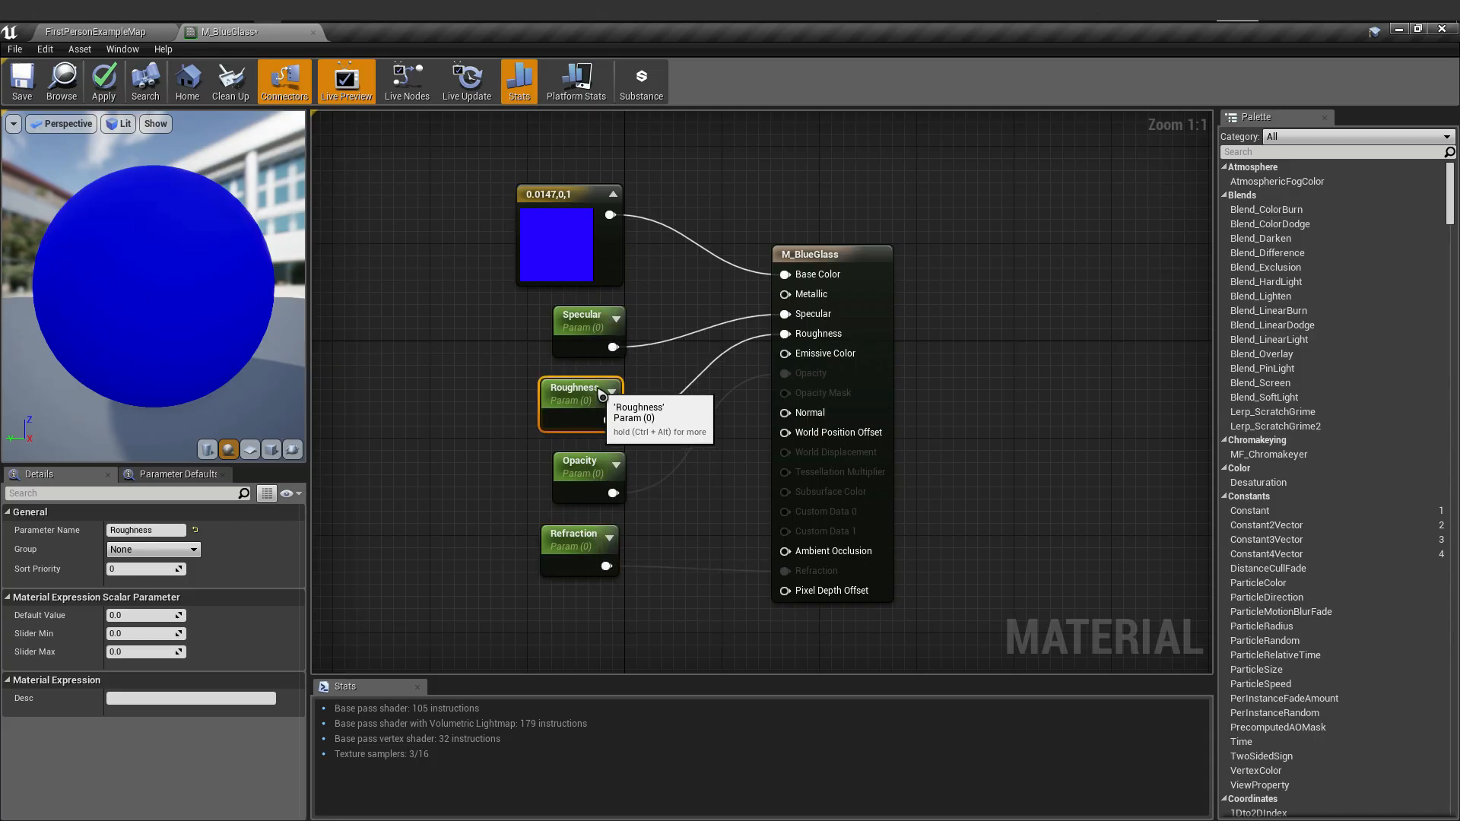
pyautogui.click(599, 539)
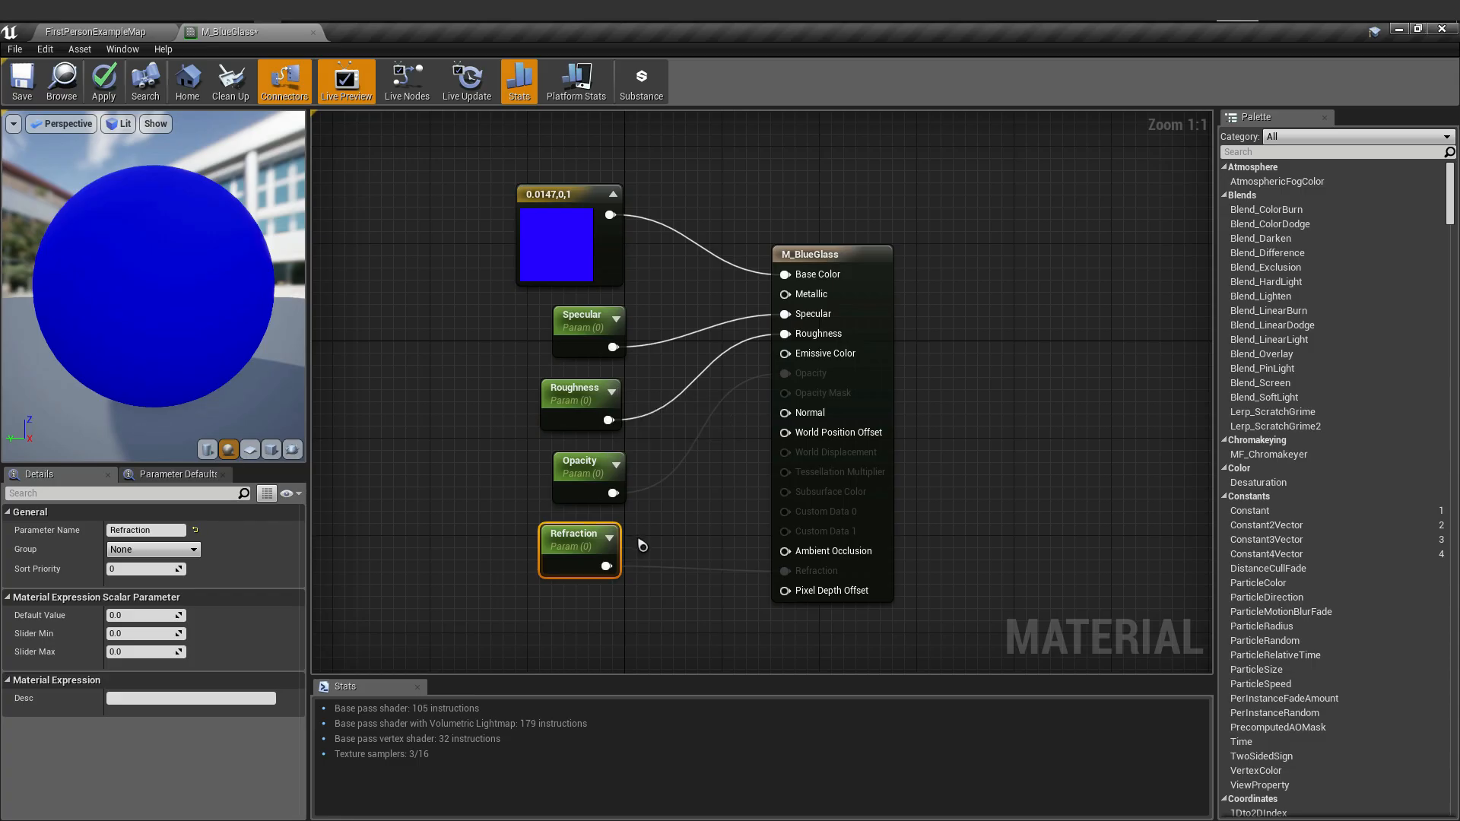
pyautogui.click(598, 336)
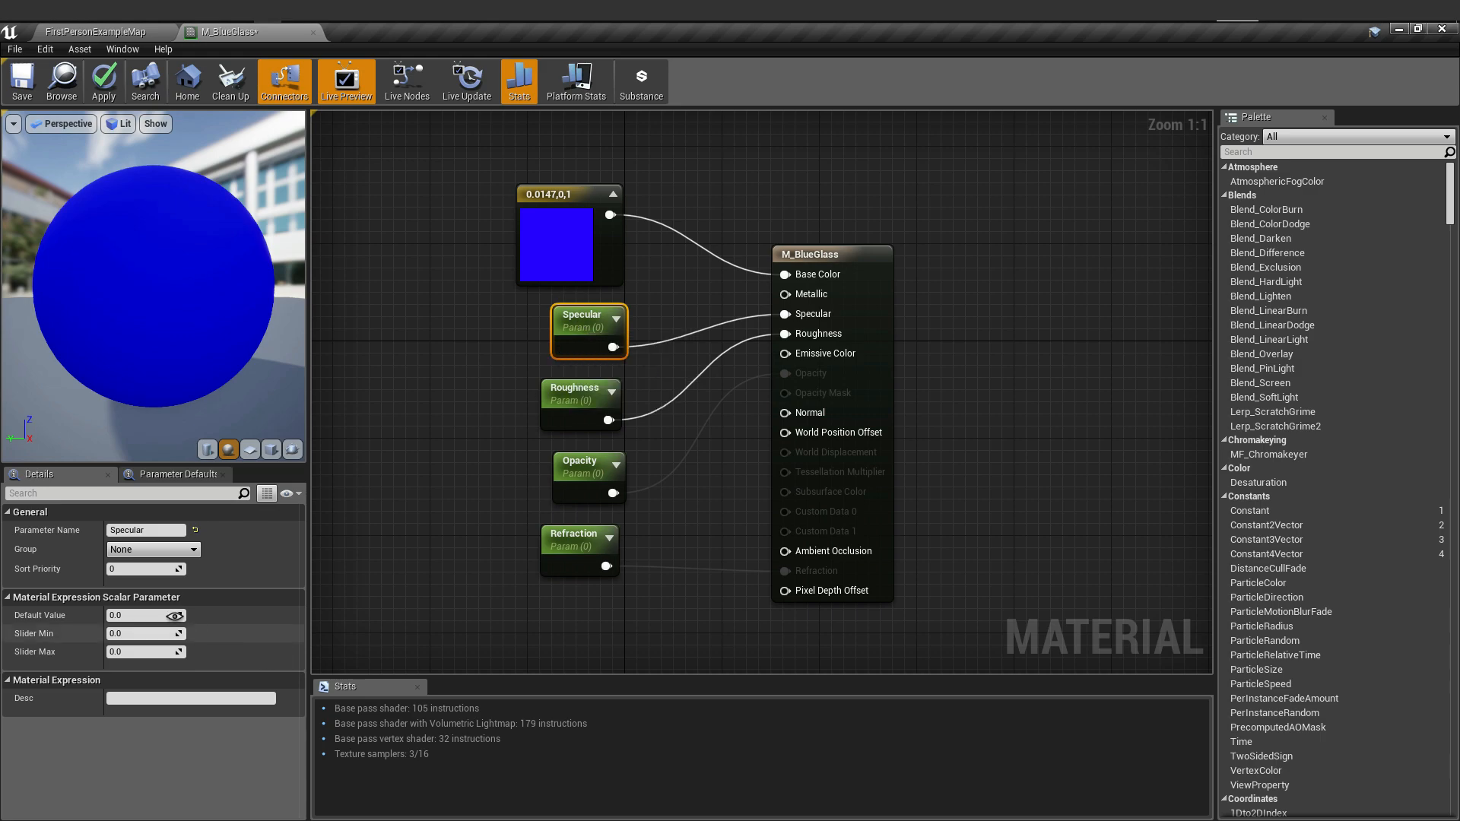
pyautogui.click(173, 615)
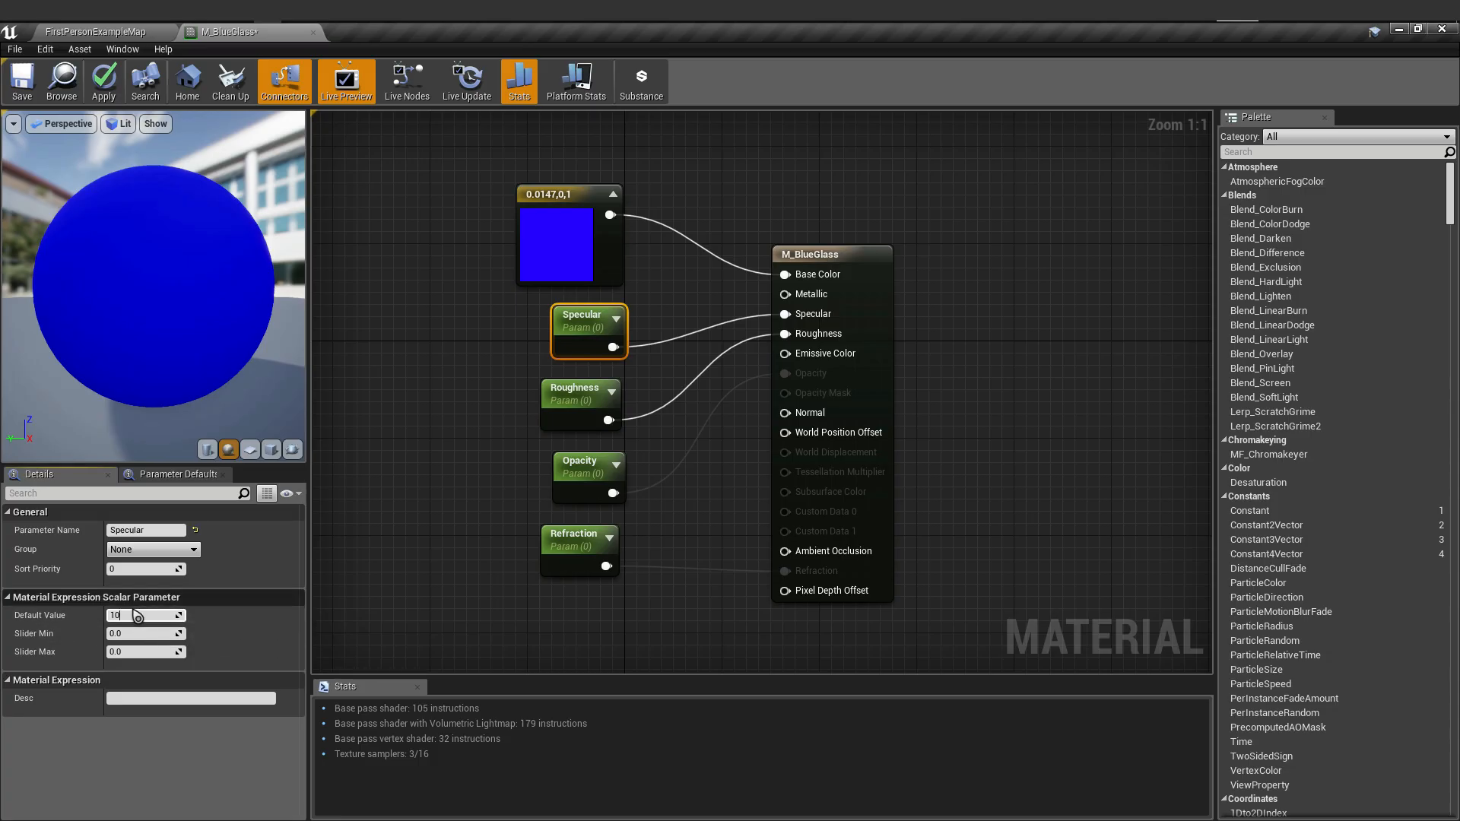
pyautogui.click(587, 314)
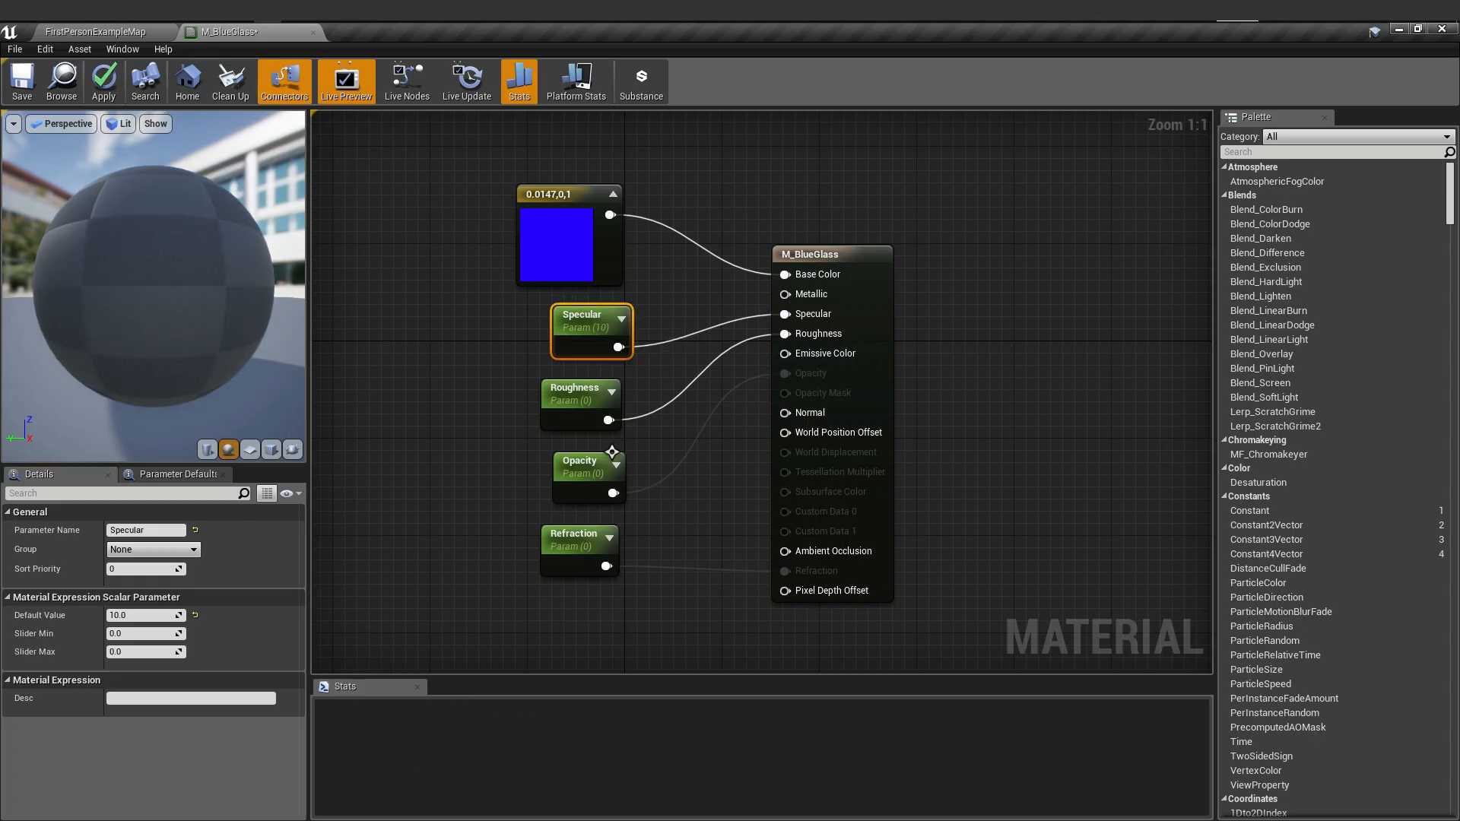
pyautogui.moveTo(589, 316); pyautogui.dragTo(576, 316)
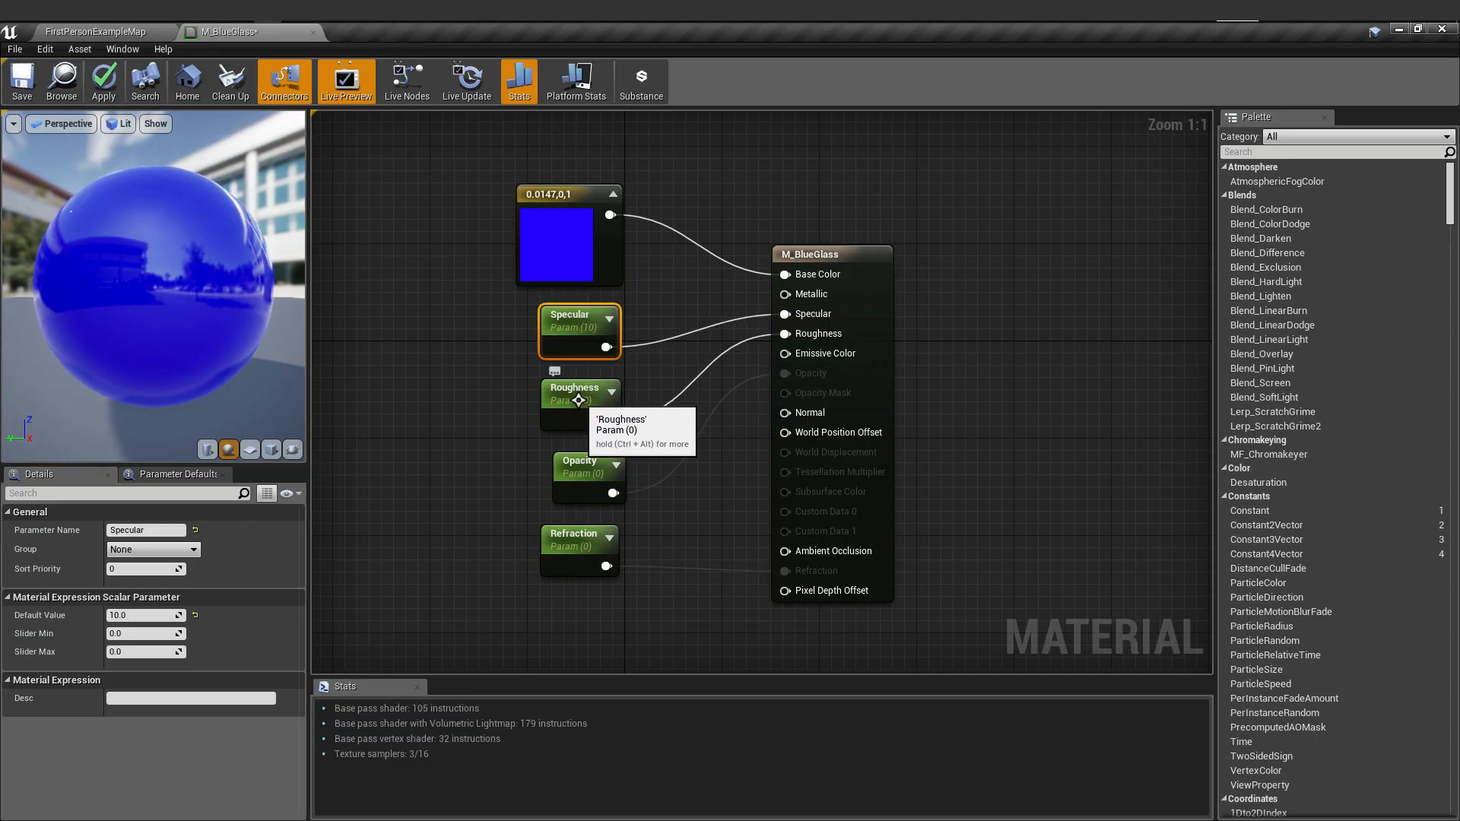
# - Try a default value of 1 on the Roughness parameter and return it to 0
pyautogui.click(595, 396)
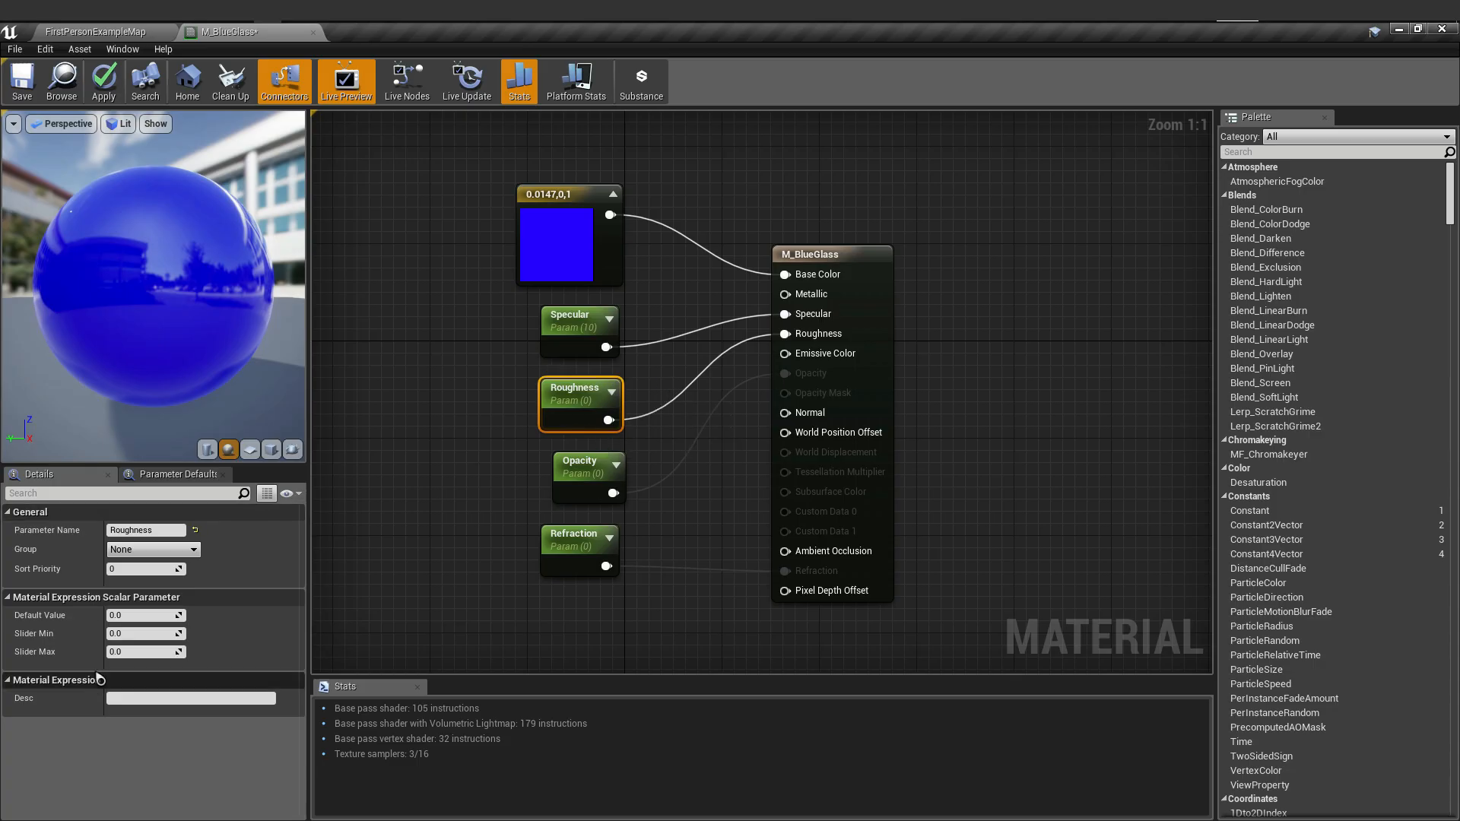
pyautogui.click(150, 616)
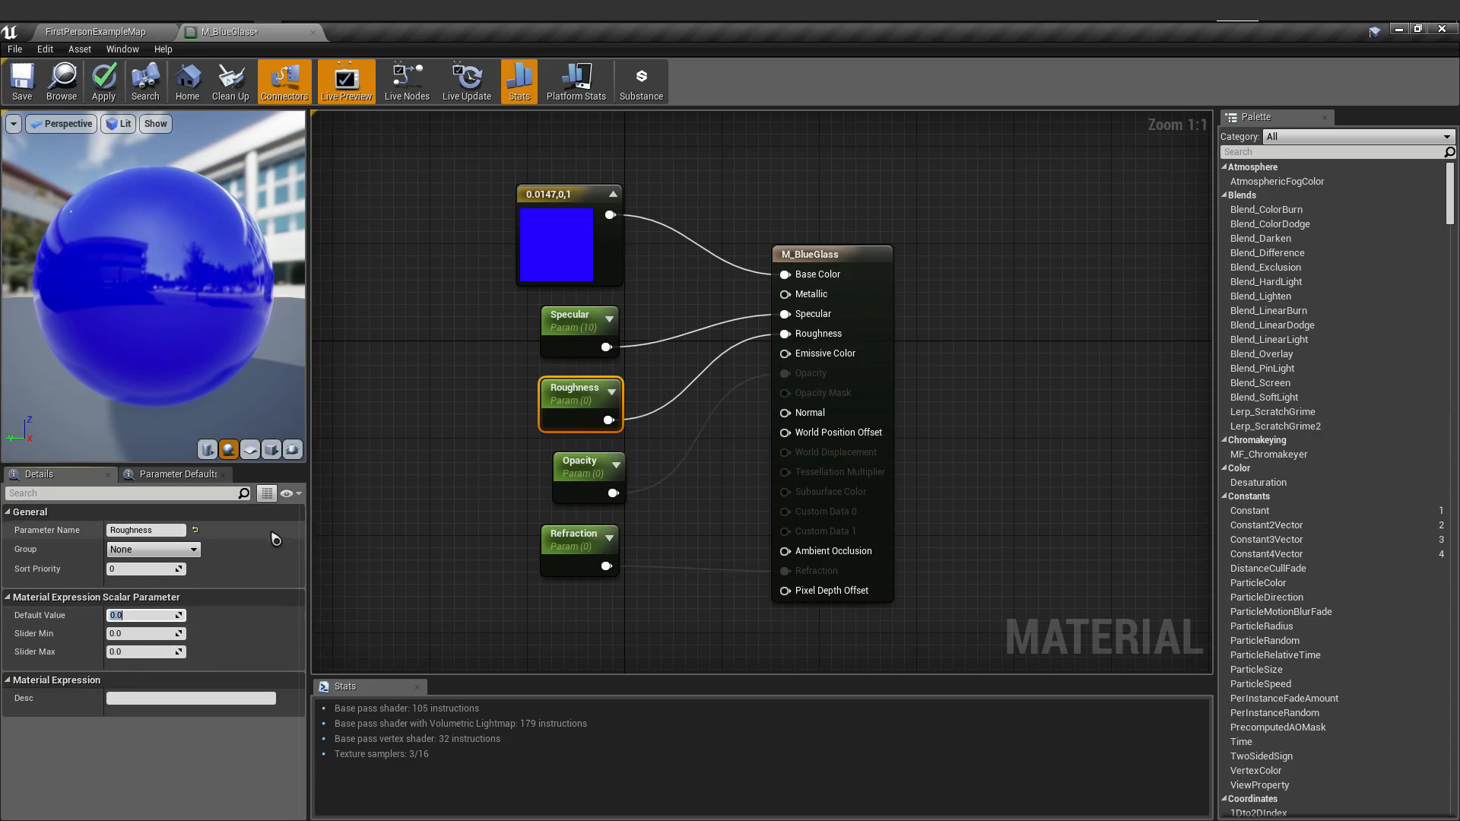
pyautogui.write('1')
pyautogui.press('Return')
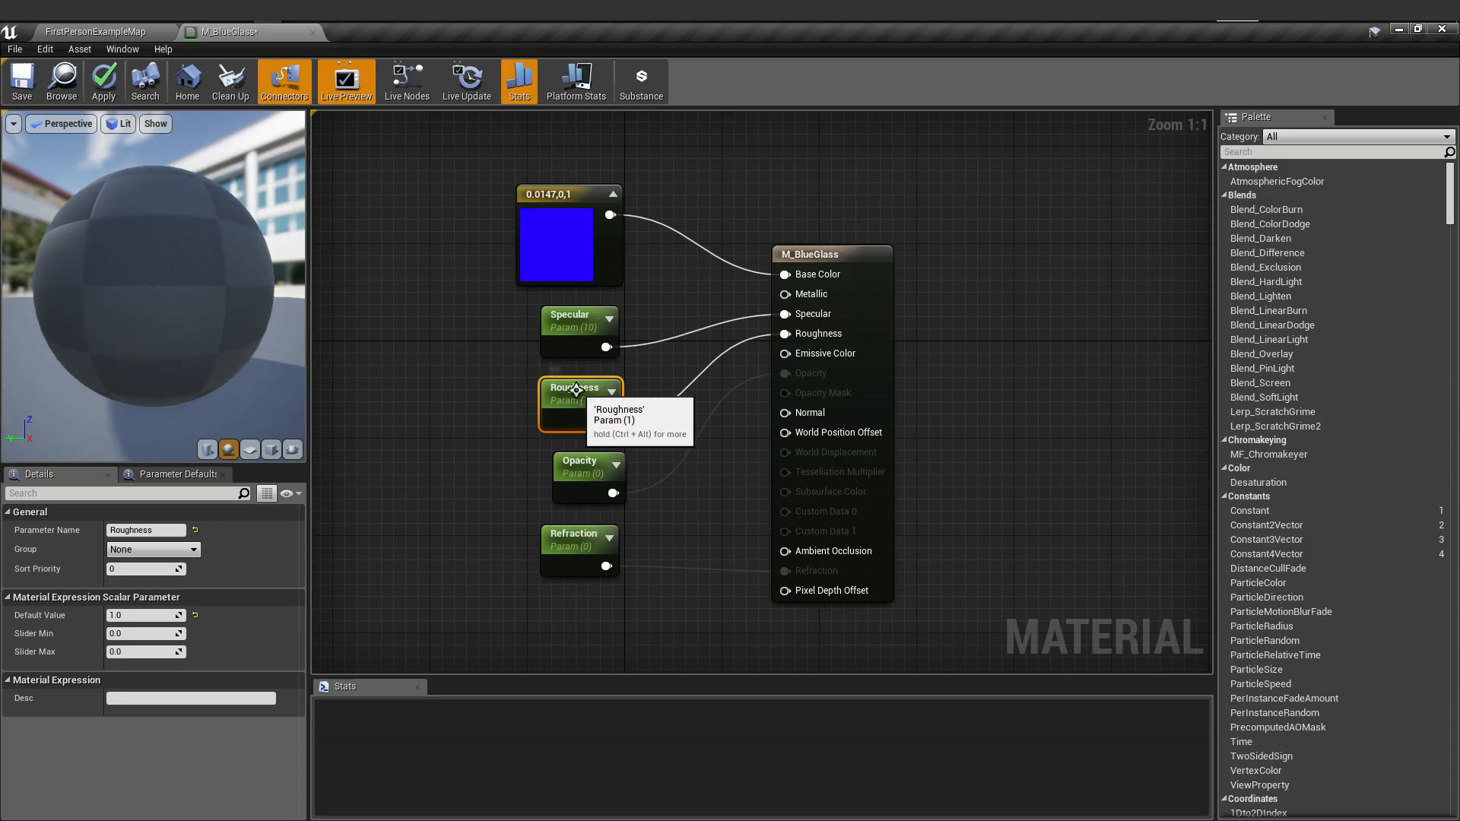
pyautogui.click(145, 613)
pyautogui.write('0')
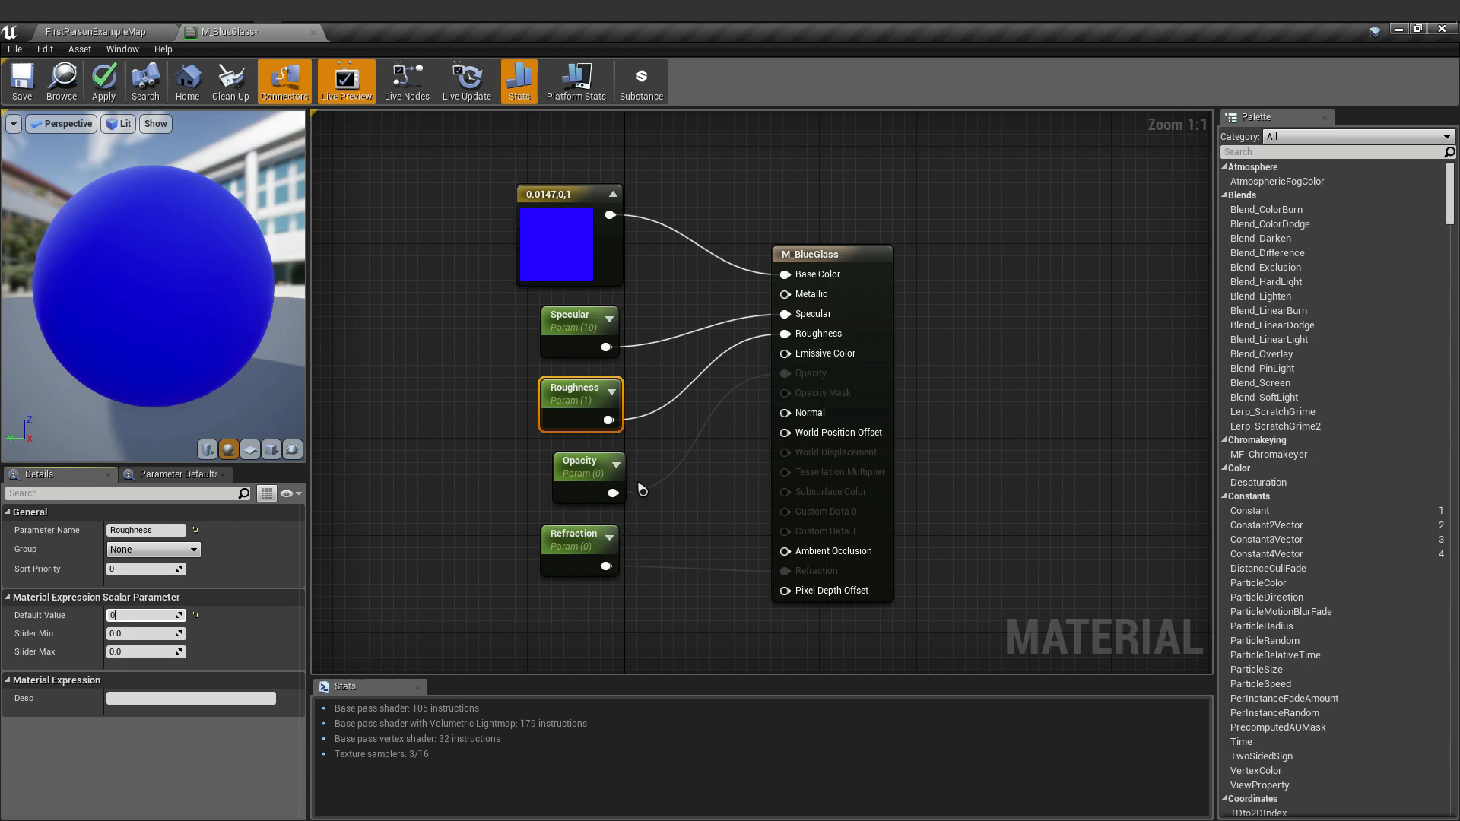
pyautogui.click(658, 452)
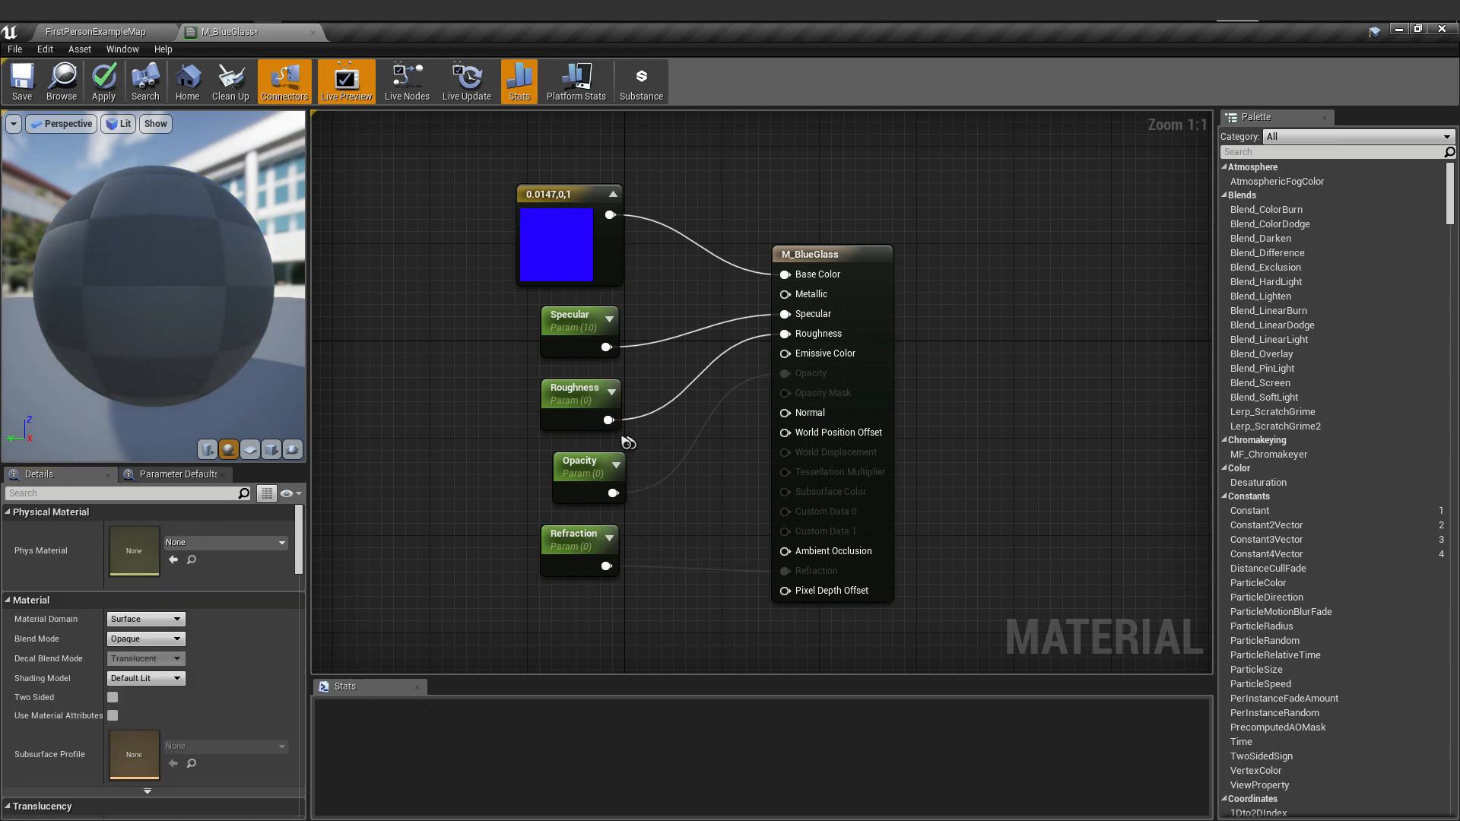
# - Set the Opacity parameter's default value to 0.5 and align its node with the other parameter nodes
pyautogui.click(584, 466)
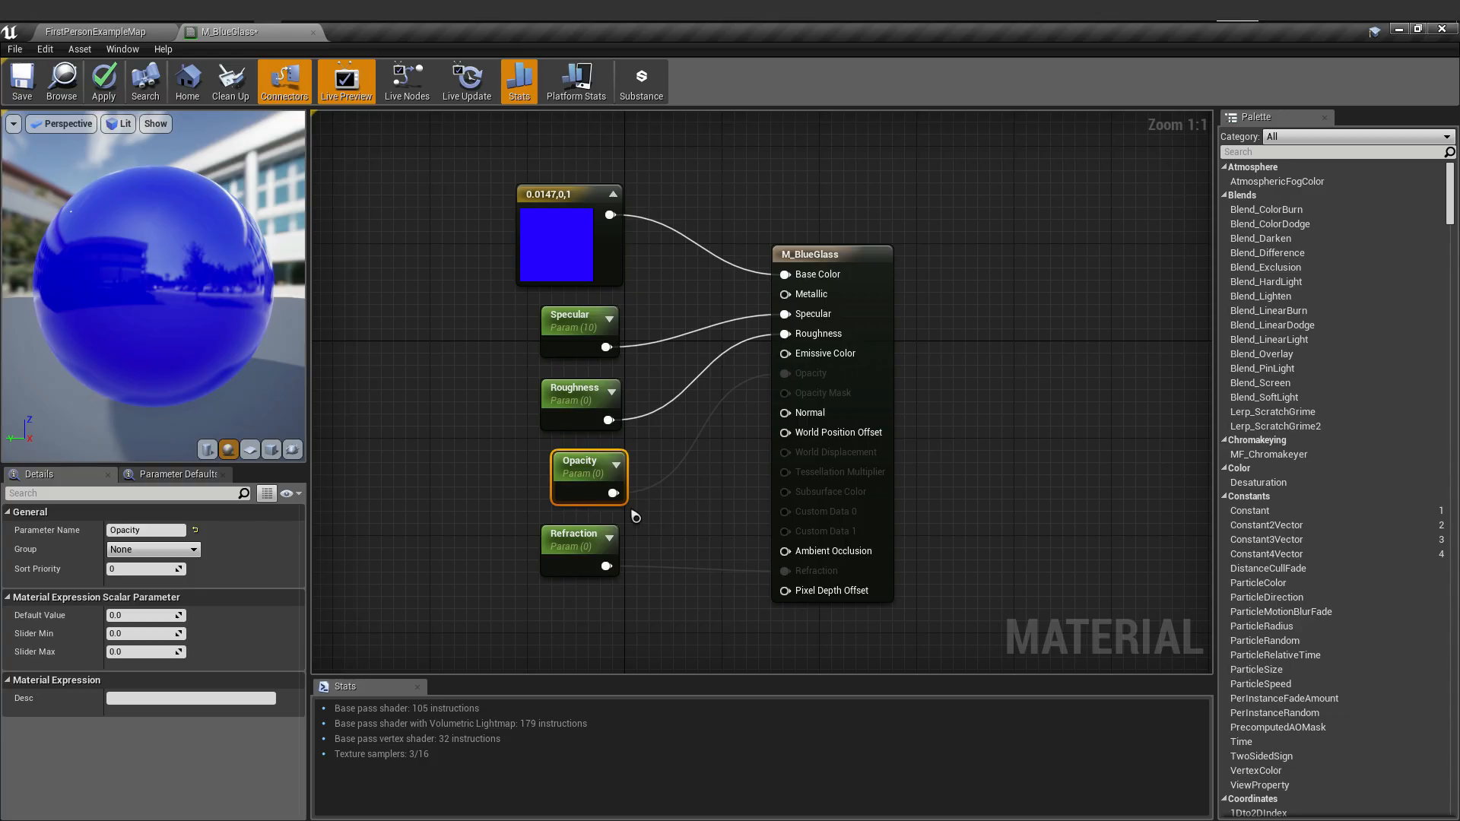
pyautogui.click(158, 616)
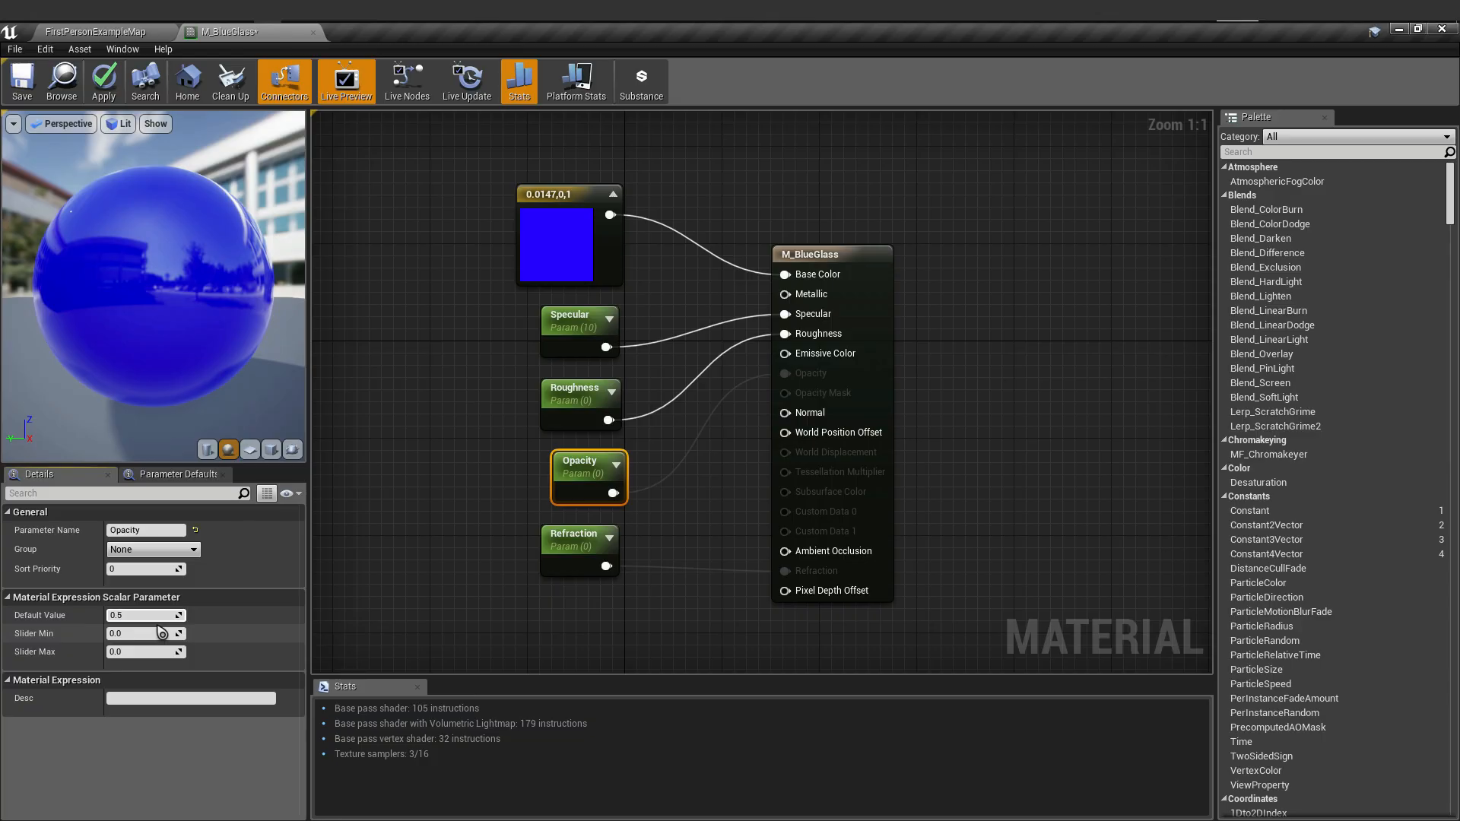
pyautogui.press('Return')
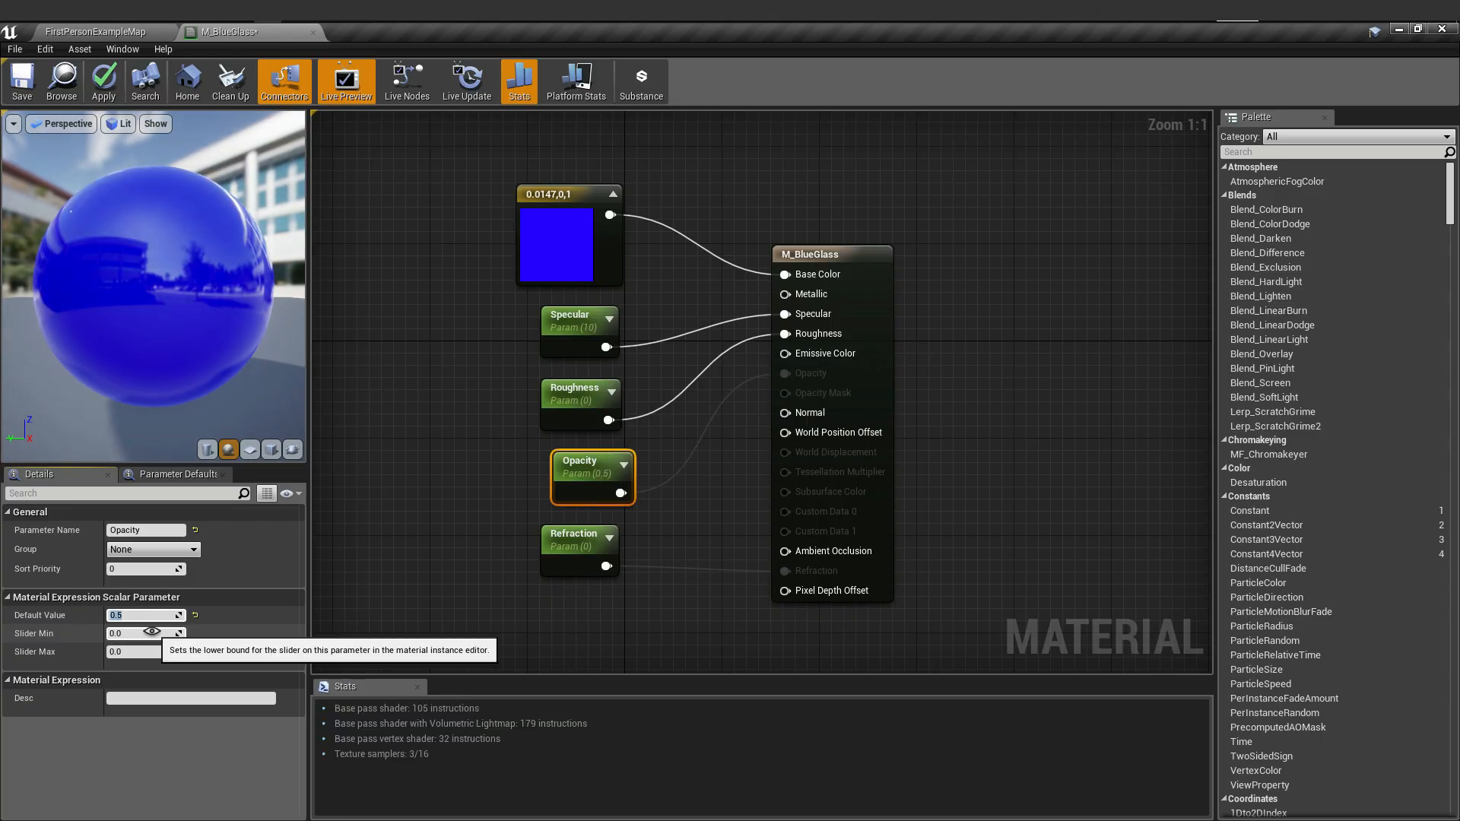
pyautogui.click(590, 470)
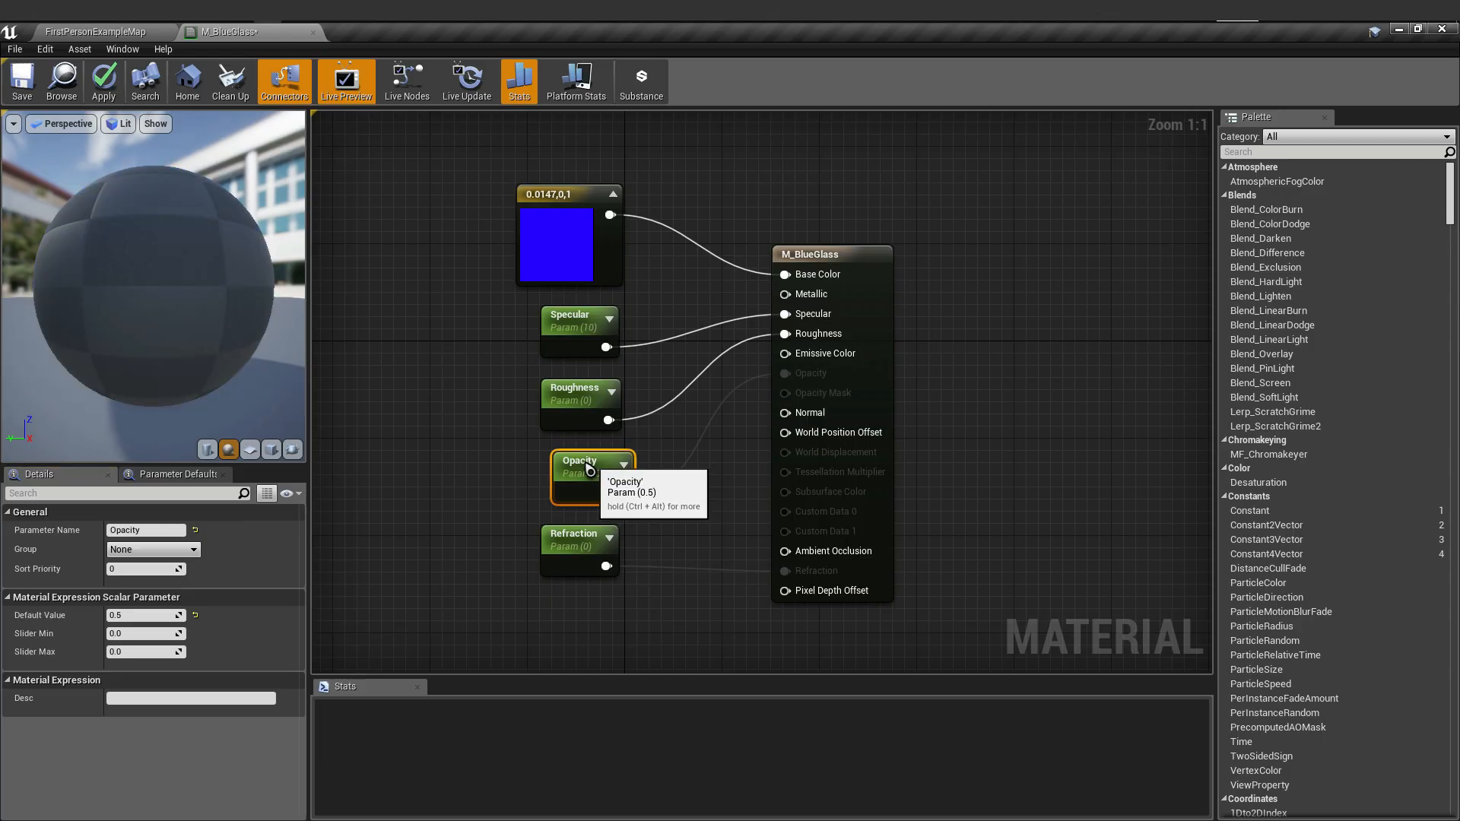
pyautogui.moveTo(590, 470); pyautogui.dragTo(577, 470)
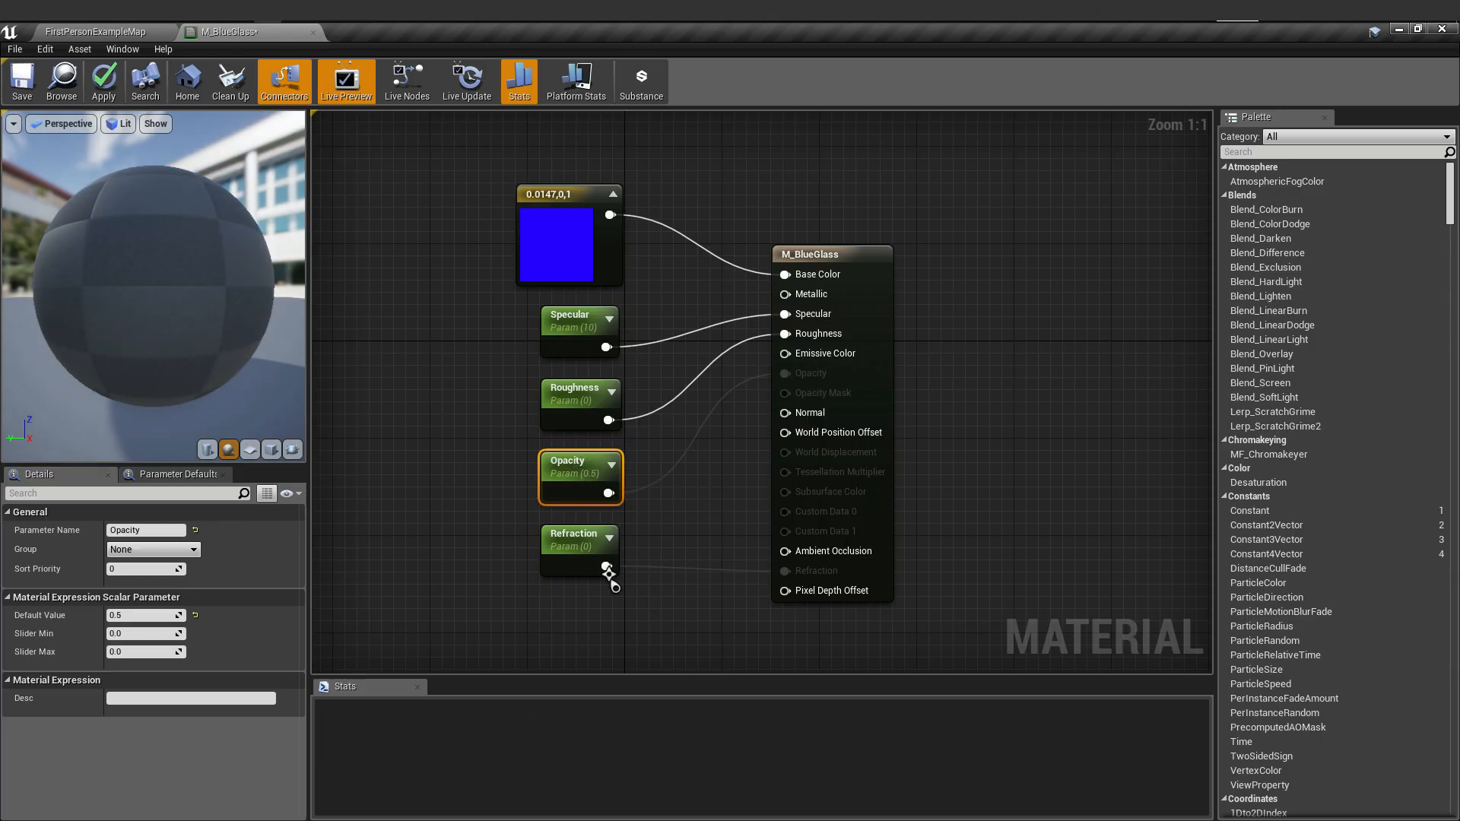
# - Set the Refraction parameter's default value to 1
pyautogui.click(576, 542)
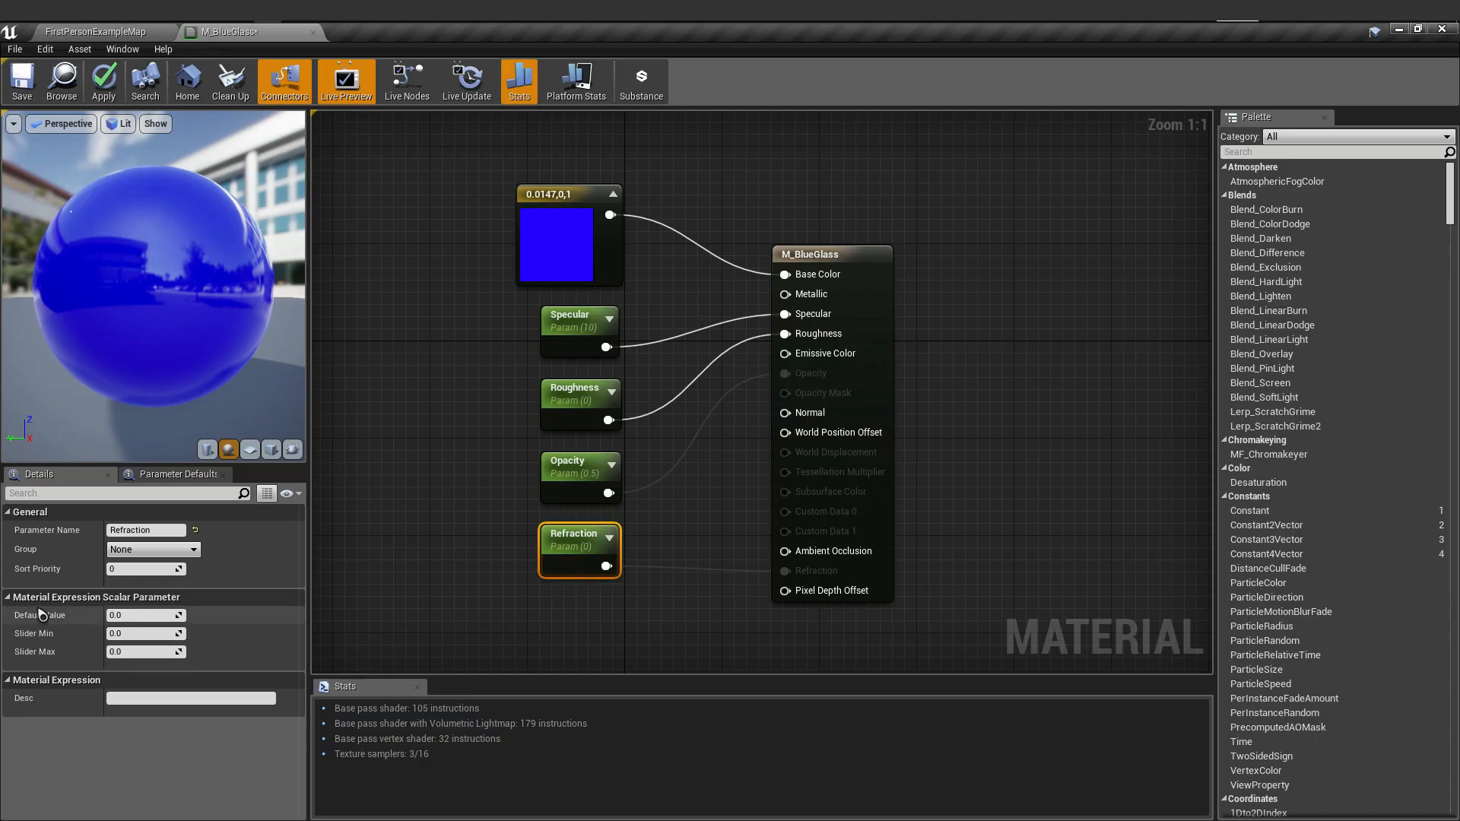
pyautogui.click(145, 616)
pyautogui.write('1')
pyautogui.press('Return')
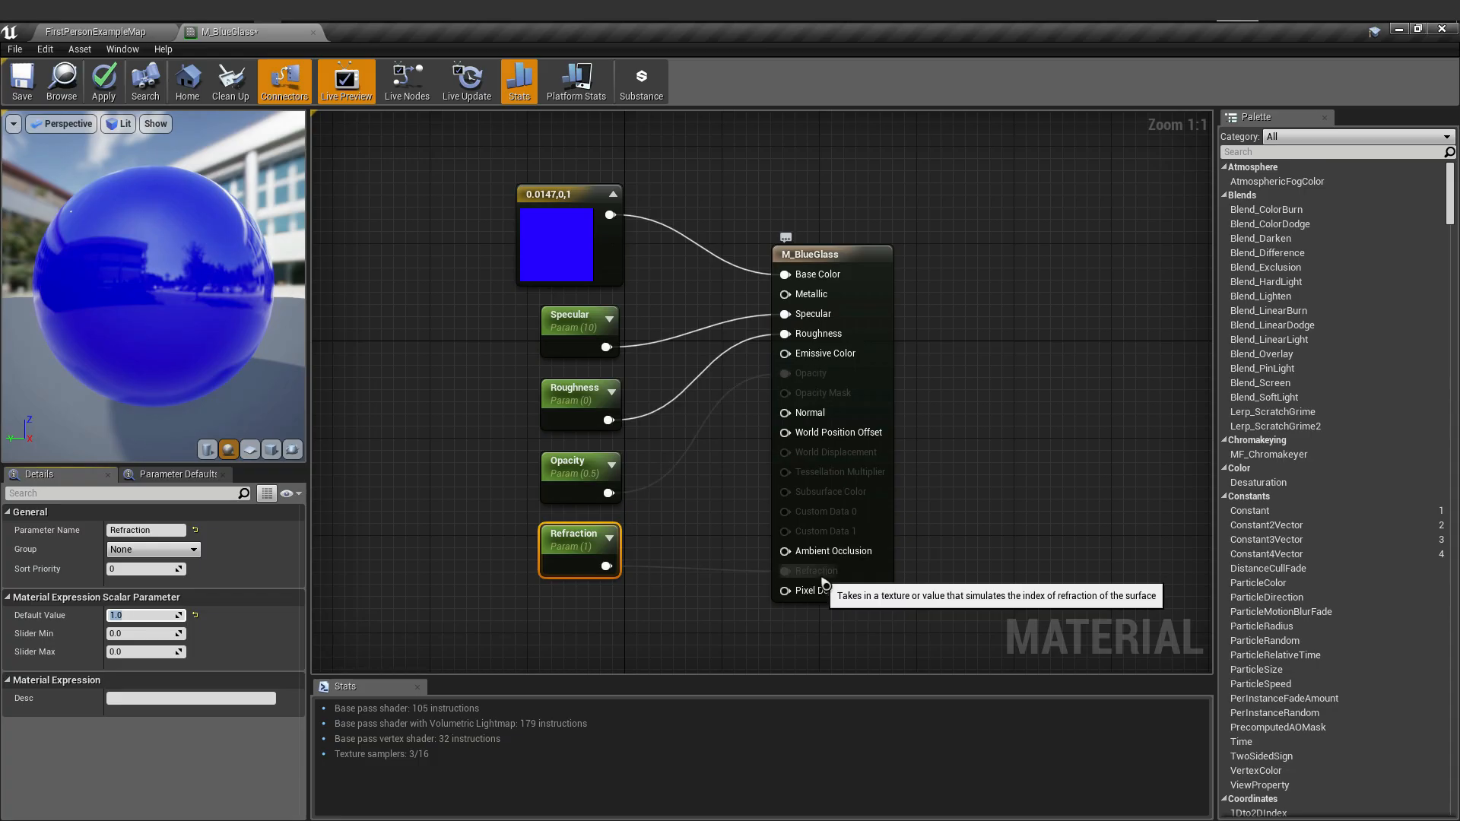
# - Move the M_BlueGlass result node closer to the parameter nodes and set the material's Blend Mode to Translucent
pyautogui.moveTo(840, 259); pyautogui.dragTo(816, 234)
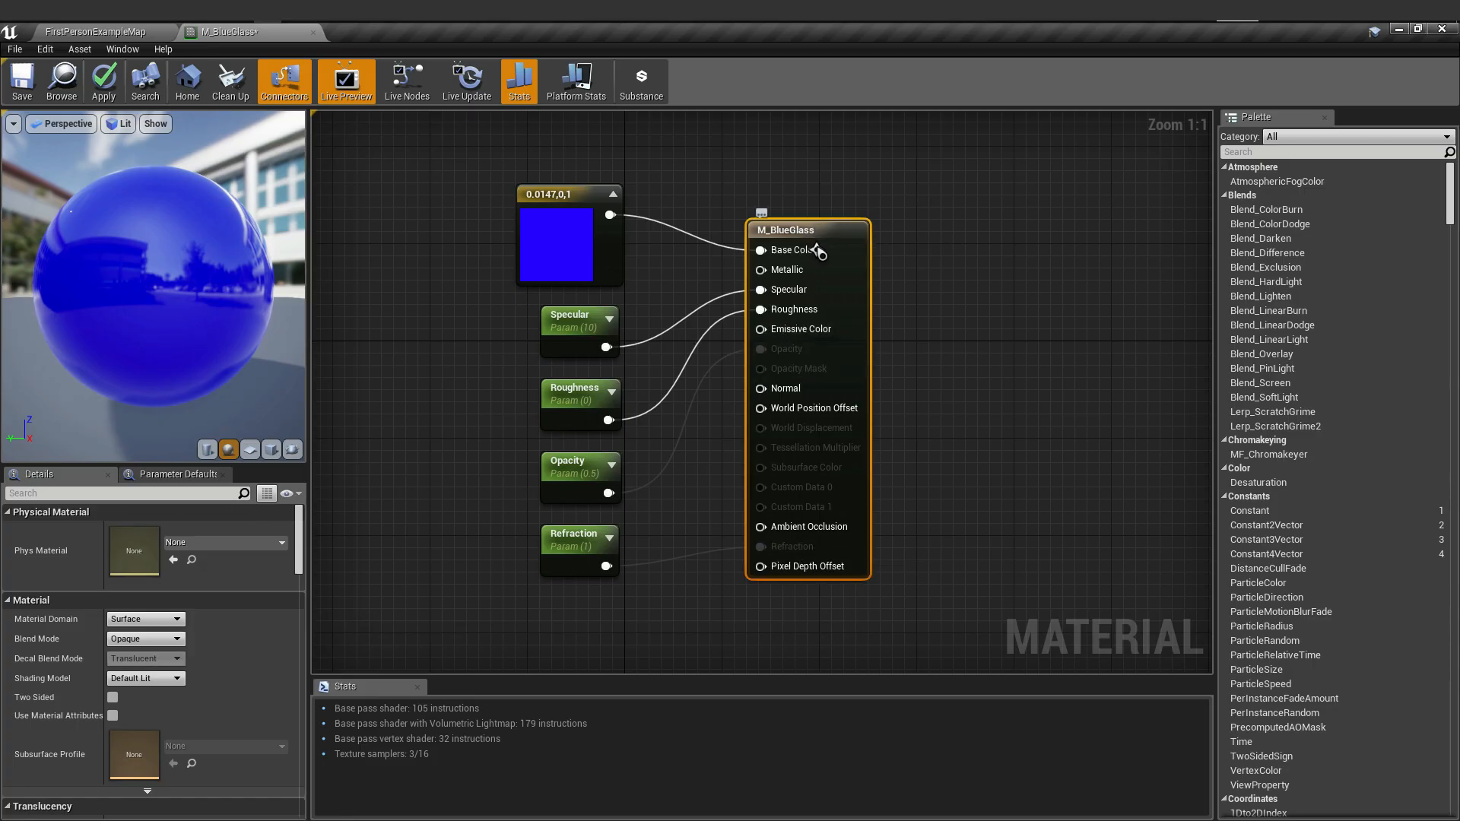
pyautogui.moveTo(833, 223); pyautogui.dragTo(822, 222)
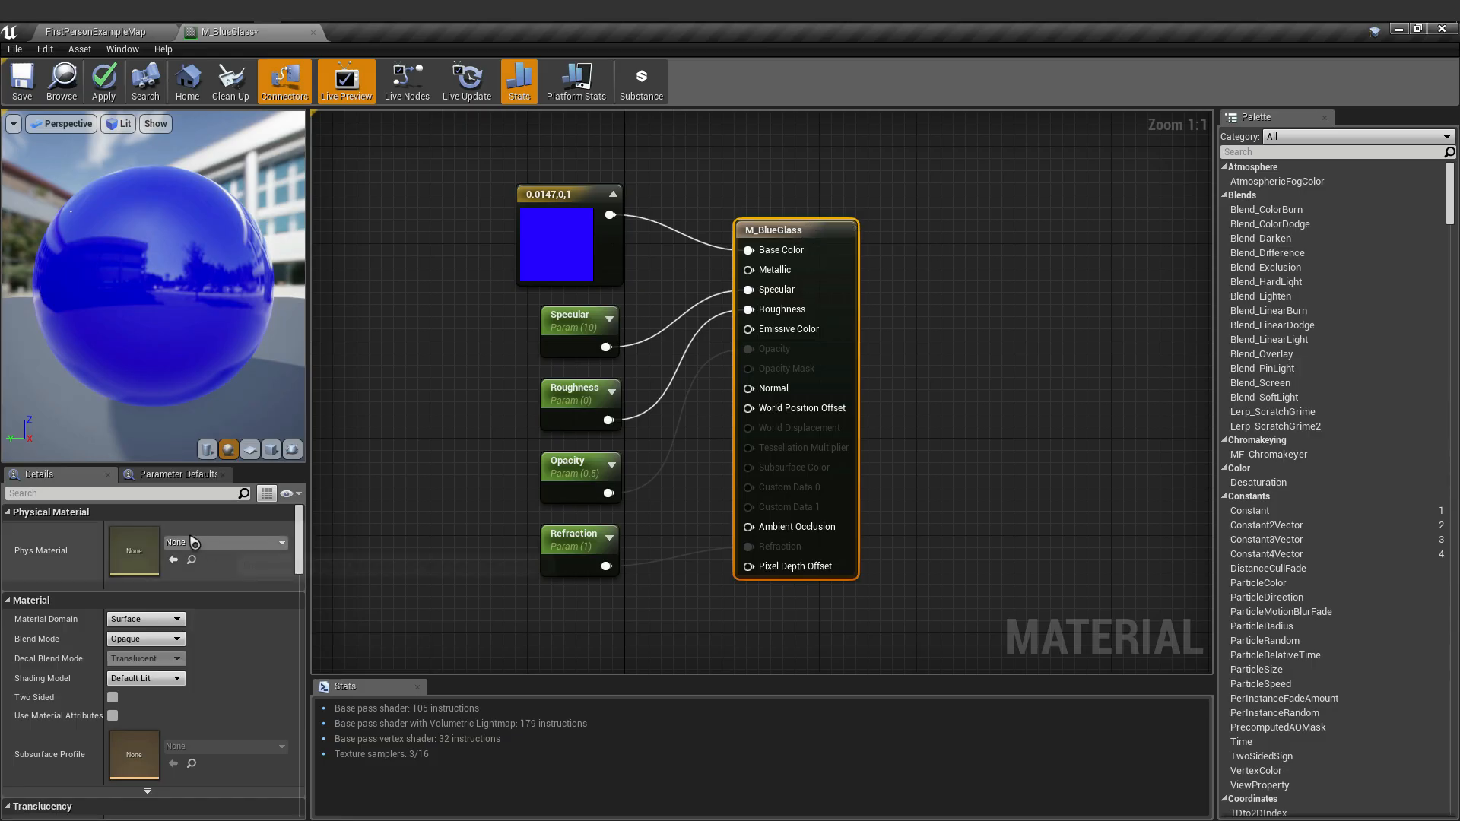
pyautogui.click(174, 644)
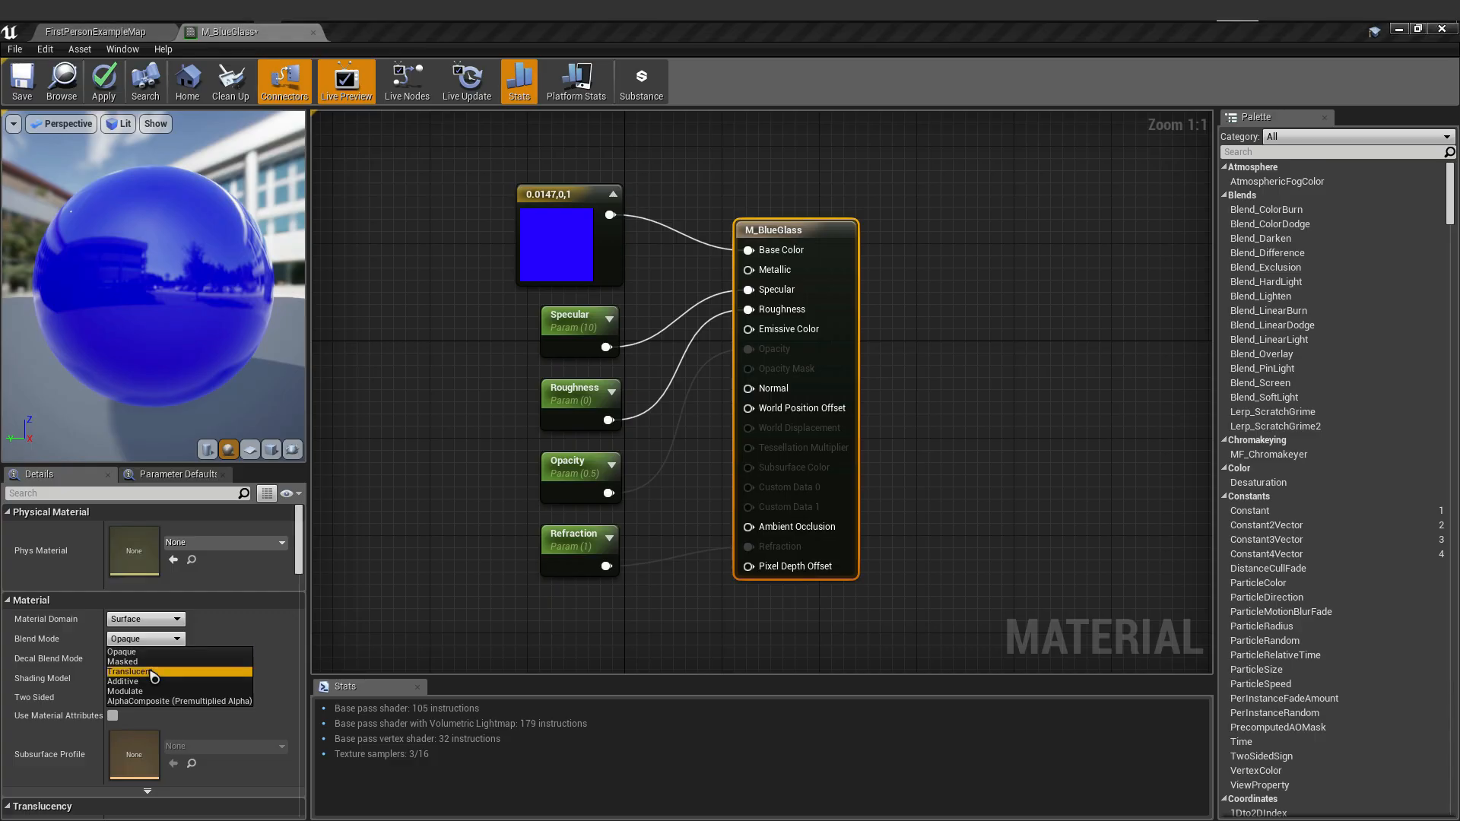
pyautogui.click(154, 674)
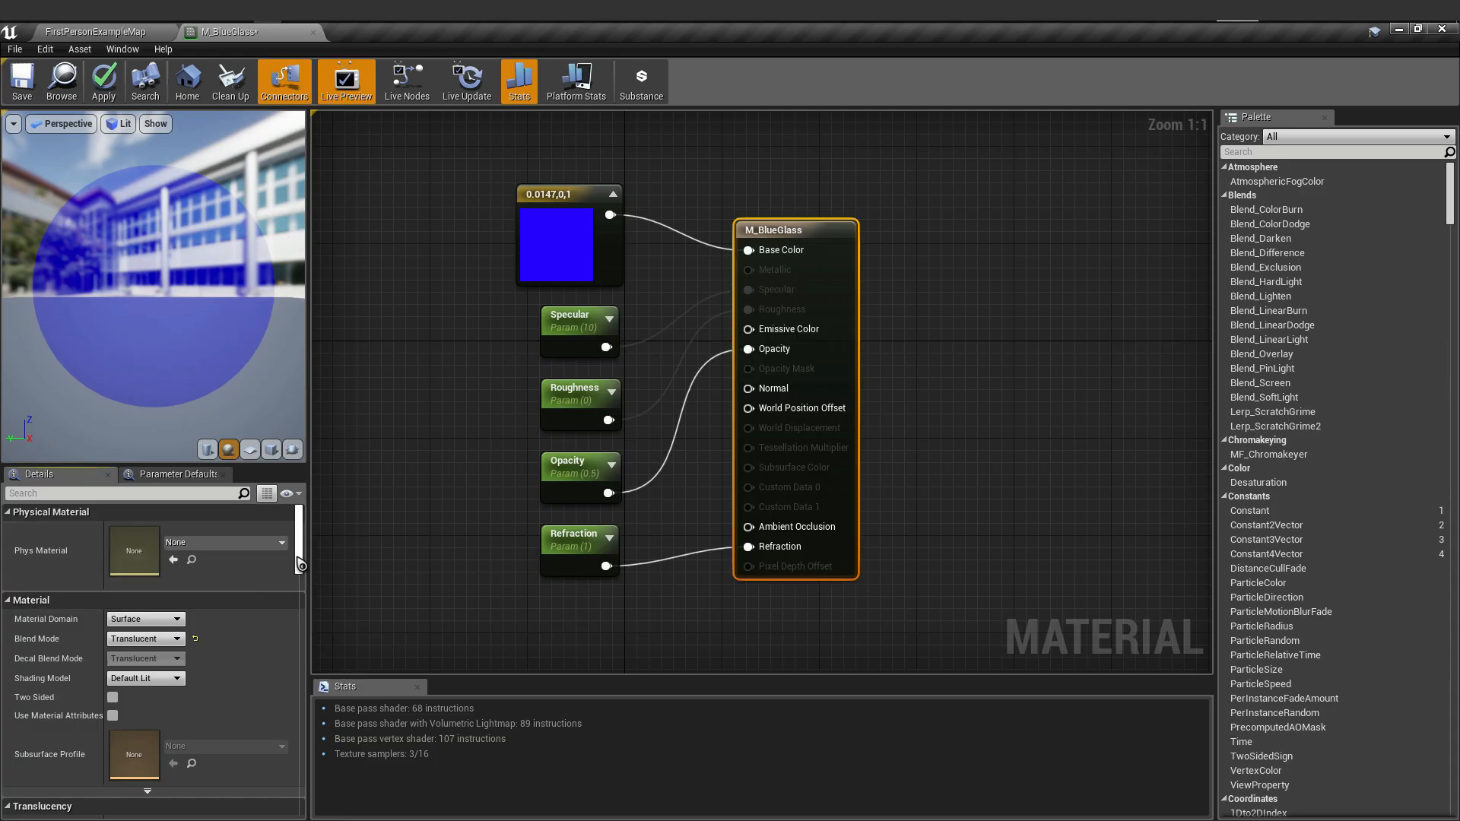
# - Set the material's translucency Lighting Mode to Surface TranslucencyVolume
pyautogui.scroll(-3, 301, 574)
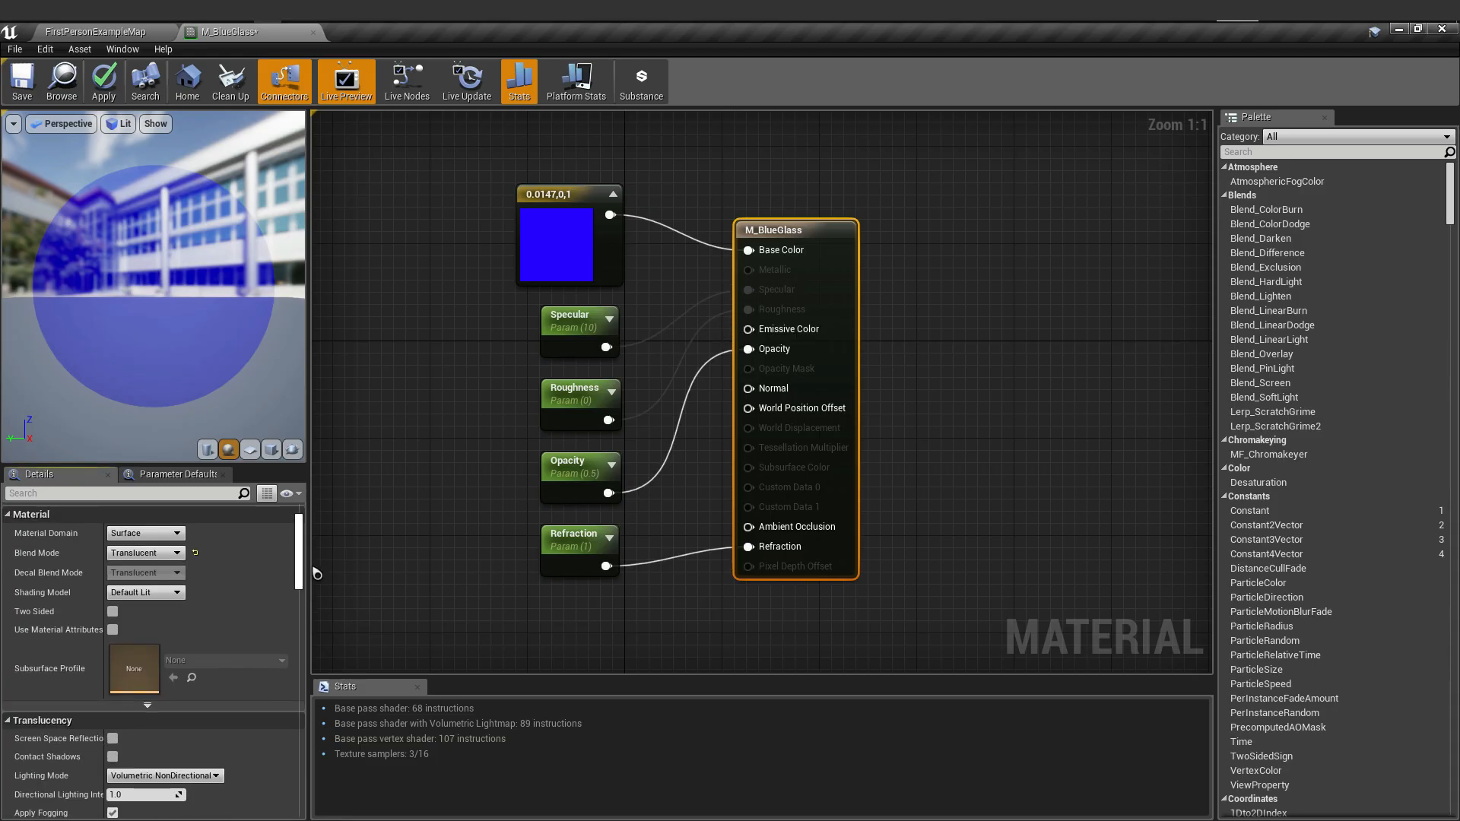
pyautogui.moveTo(314, 568); pyautogui.dragTo(321, 596)
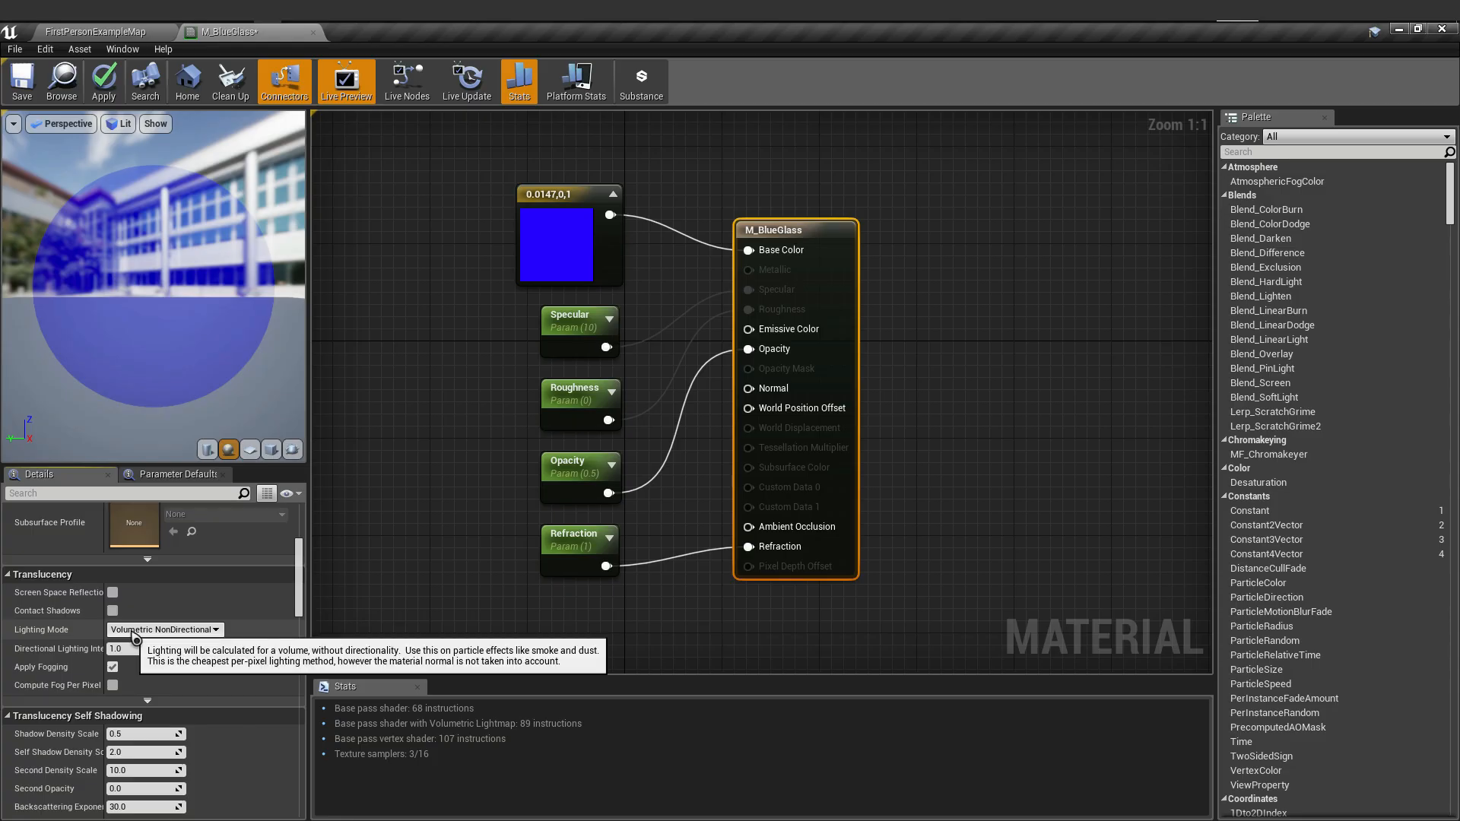
pyautogui.click(217, 632)
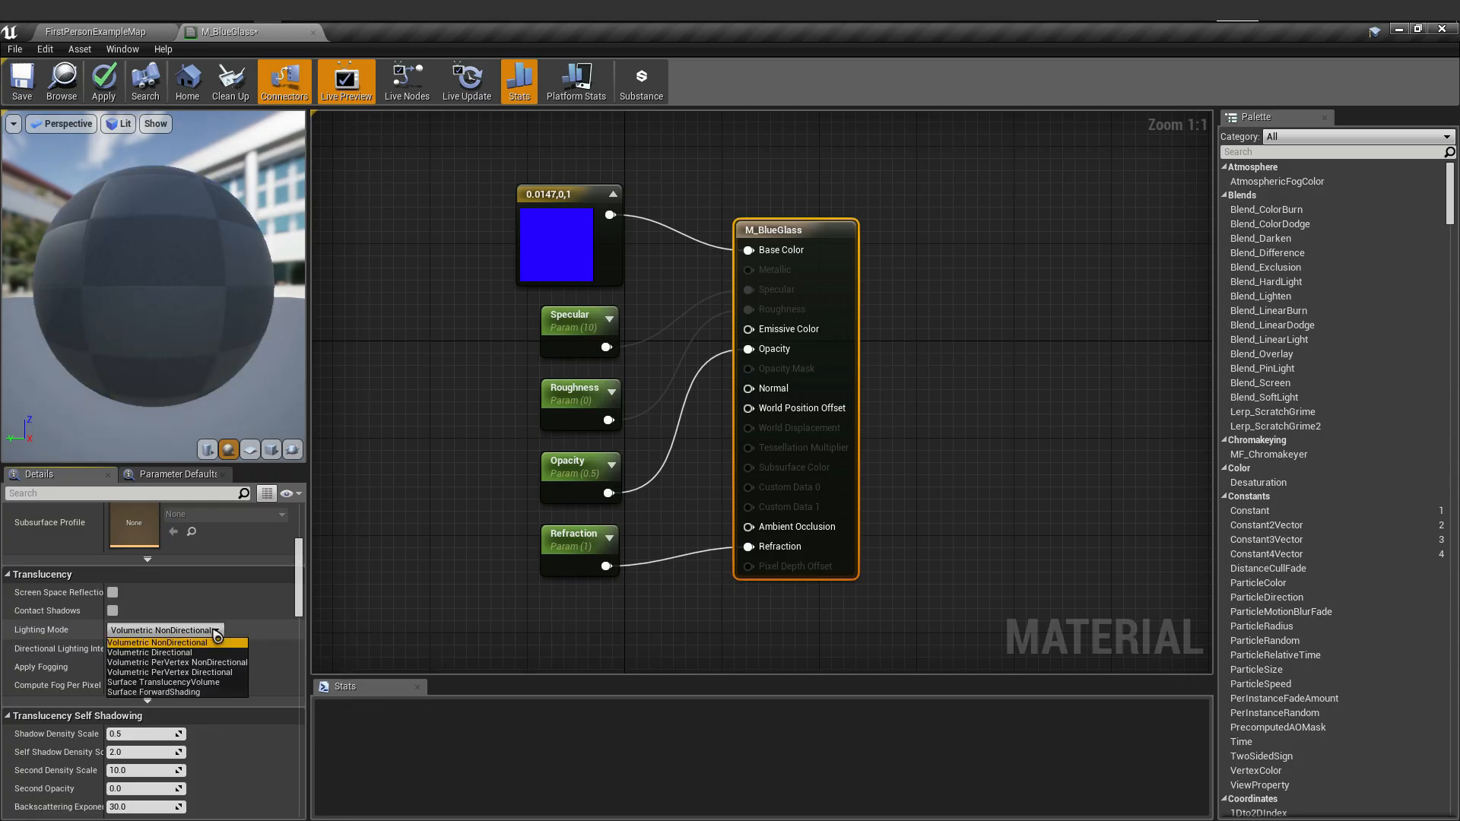
pyautogui.click(216, 643)
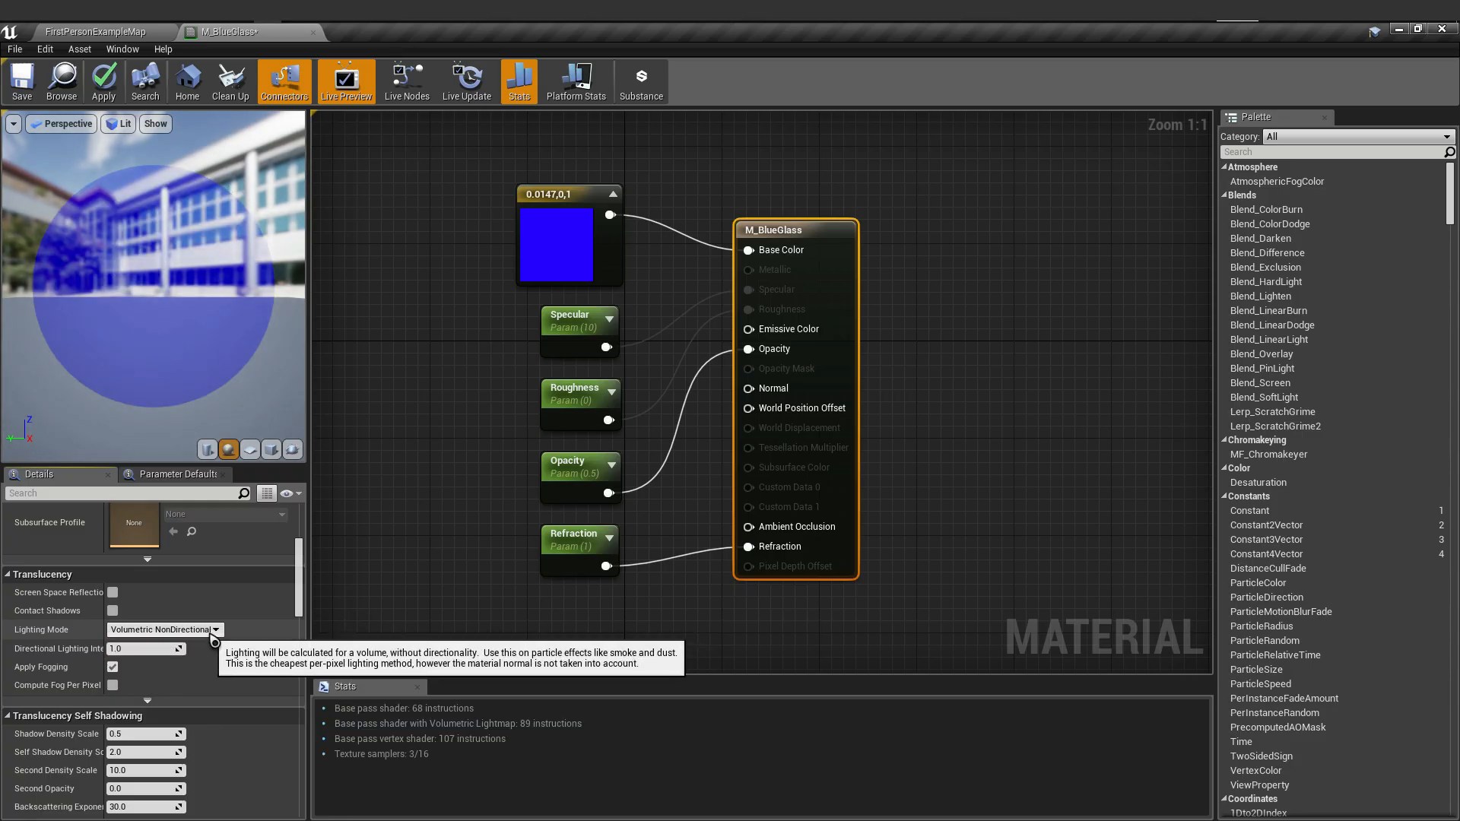
pyautogui.click(216, 634)
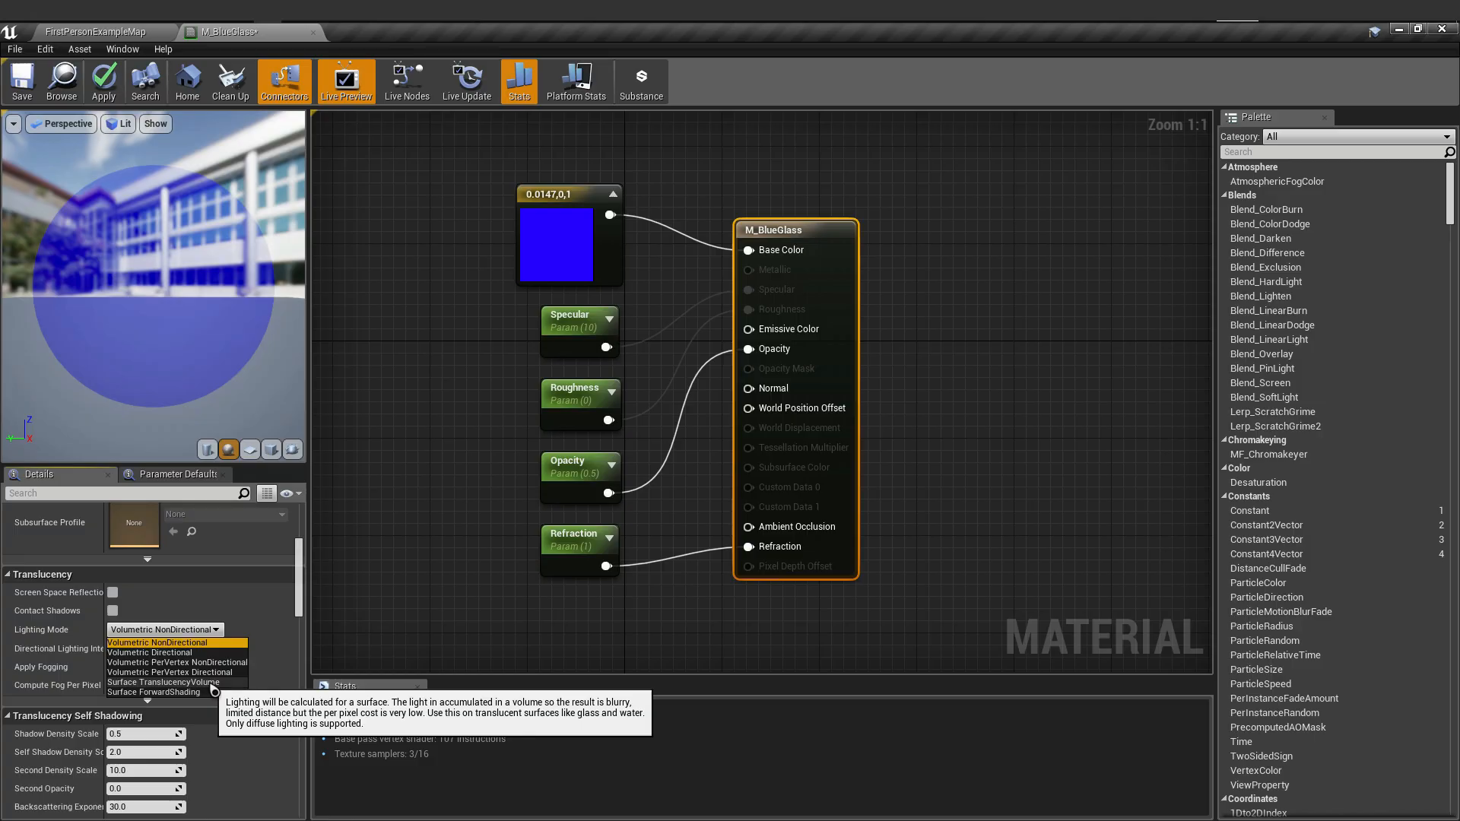
pyautogui.click(212, 683)
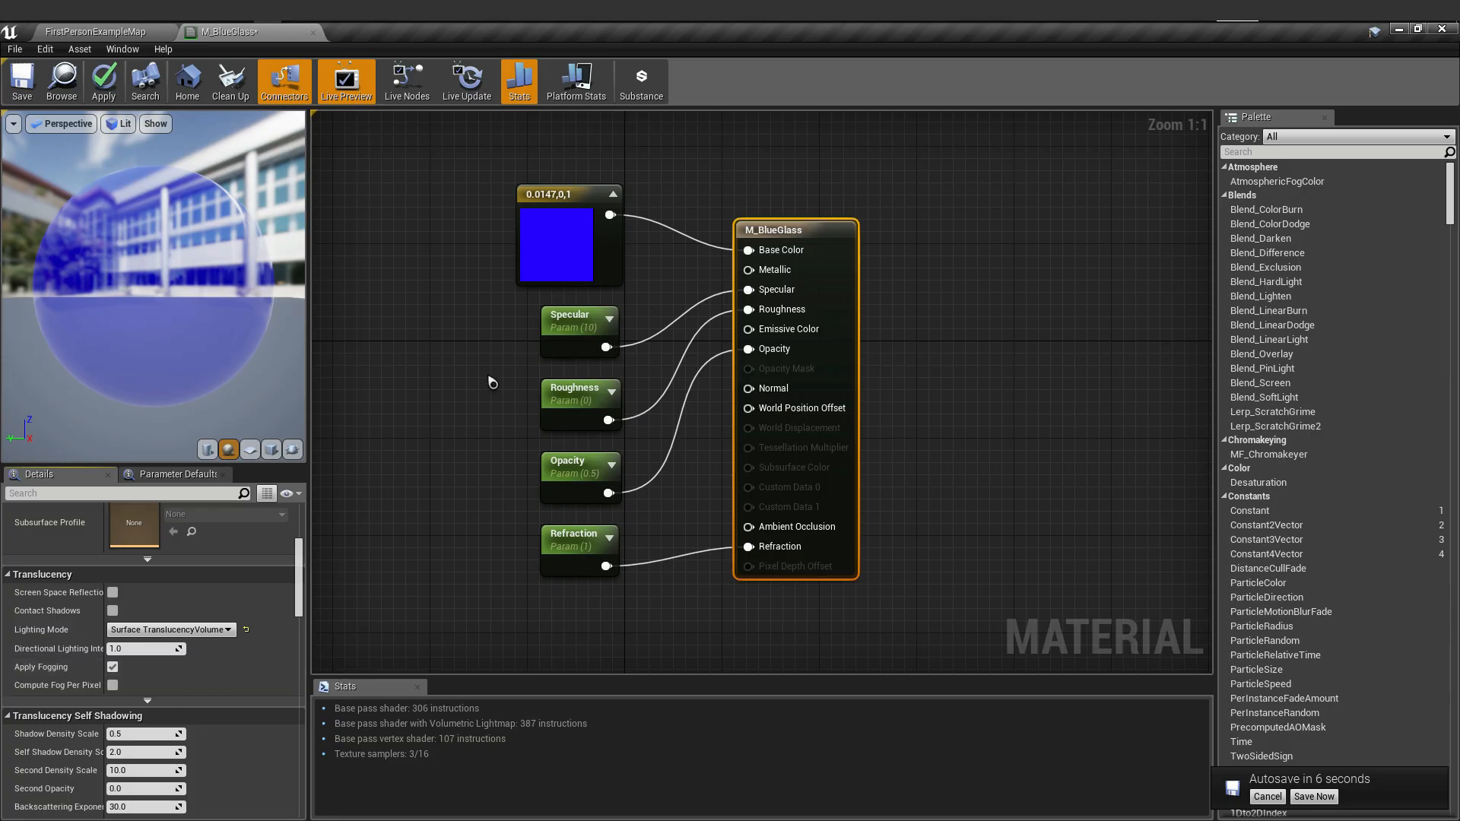
# - Review the material's blend and lighting modes and the Roughness and Opacity parameters, and examine the glass preview sphere from several angles
pyautogui.scroll(3, 306, 583)
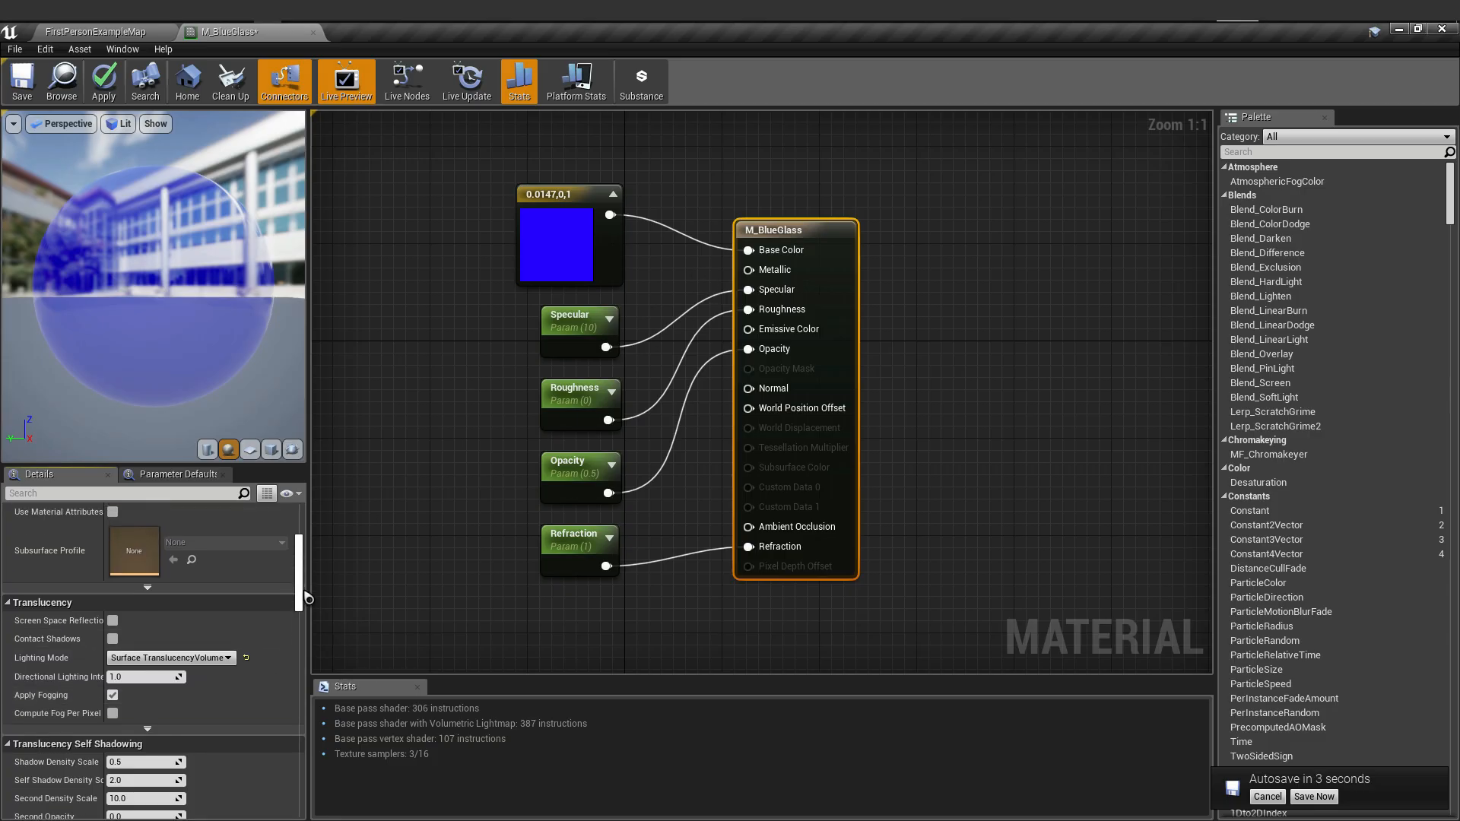
pyautogui.scroll(2, 306, 583)
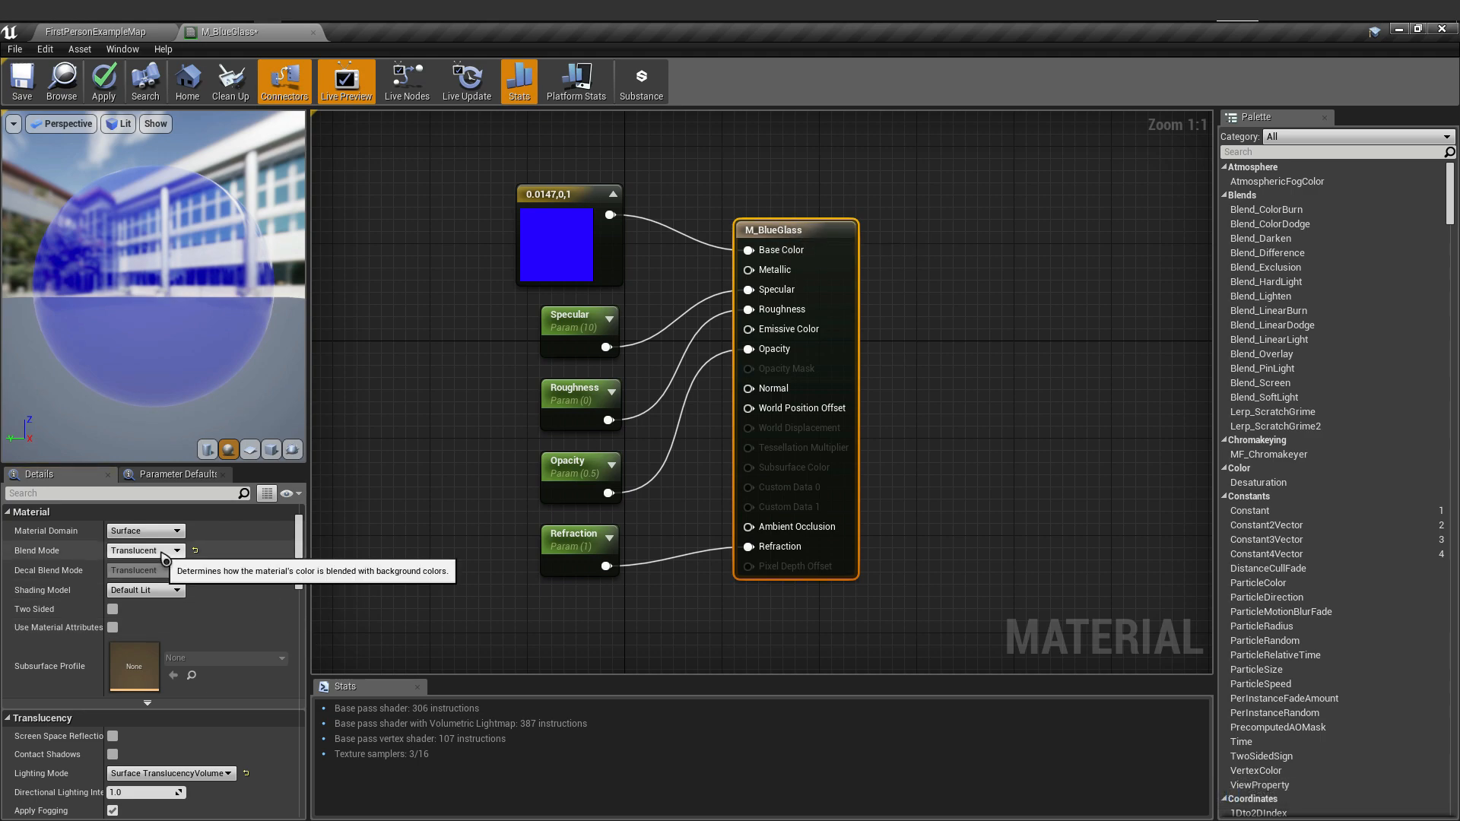
pyautogui.scroll(-3, 167, 567)
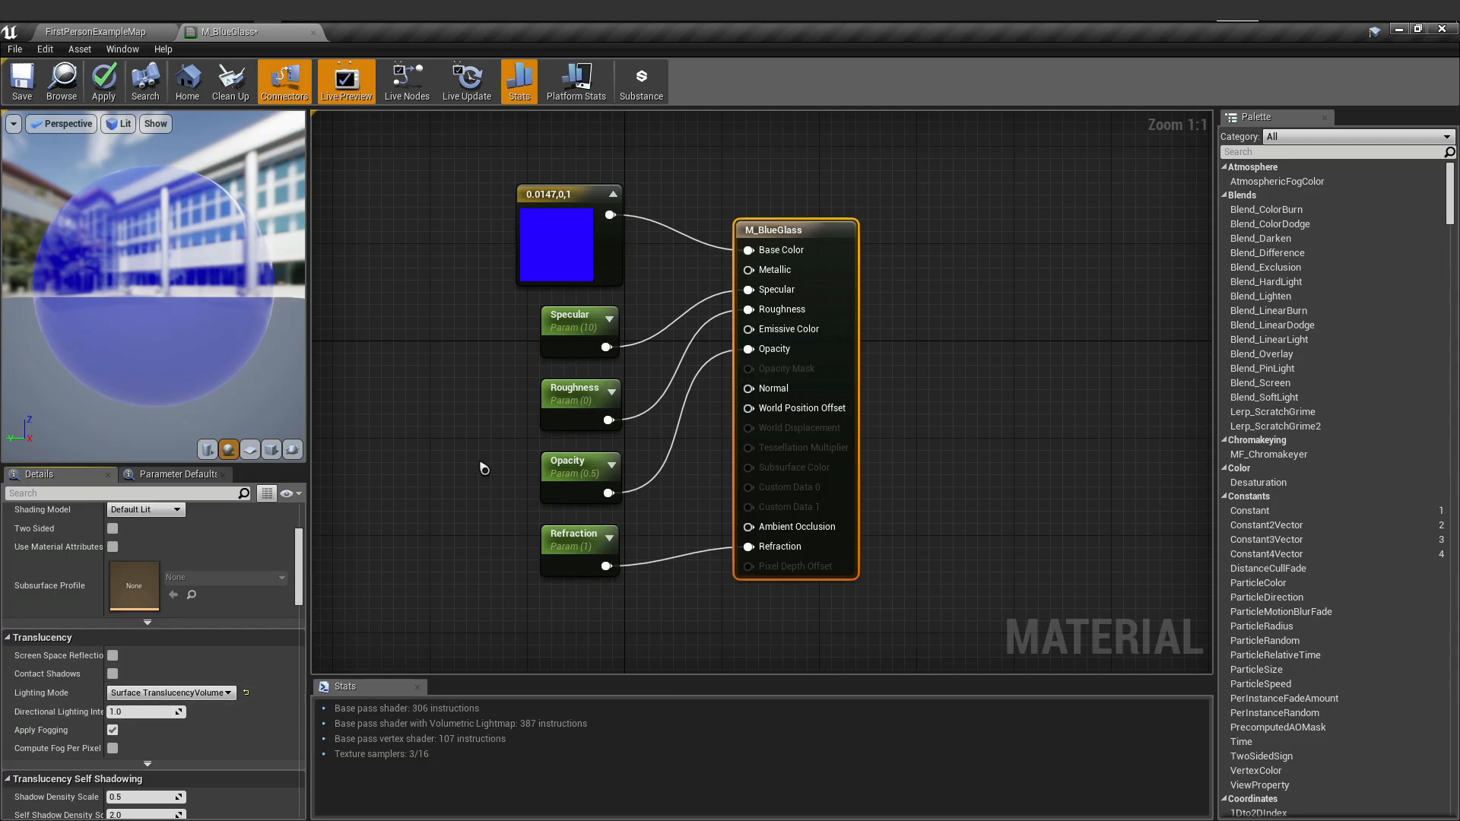
pyautogui.moveTo(98, 302); pyautogui.dragTo(87, 344)
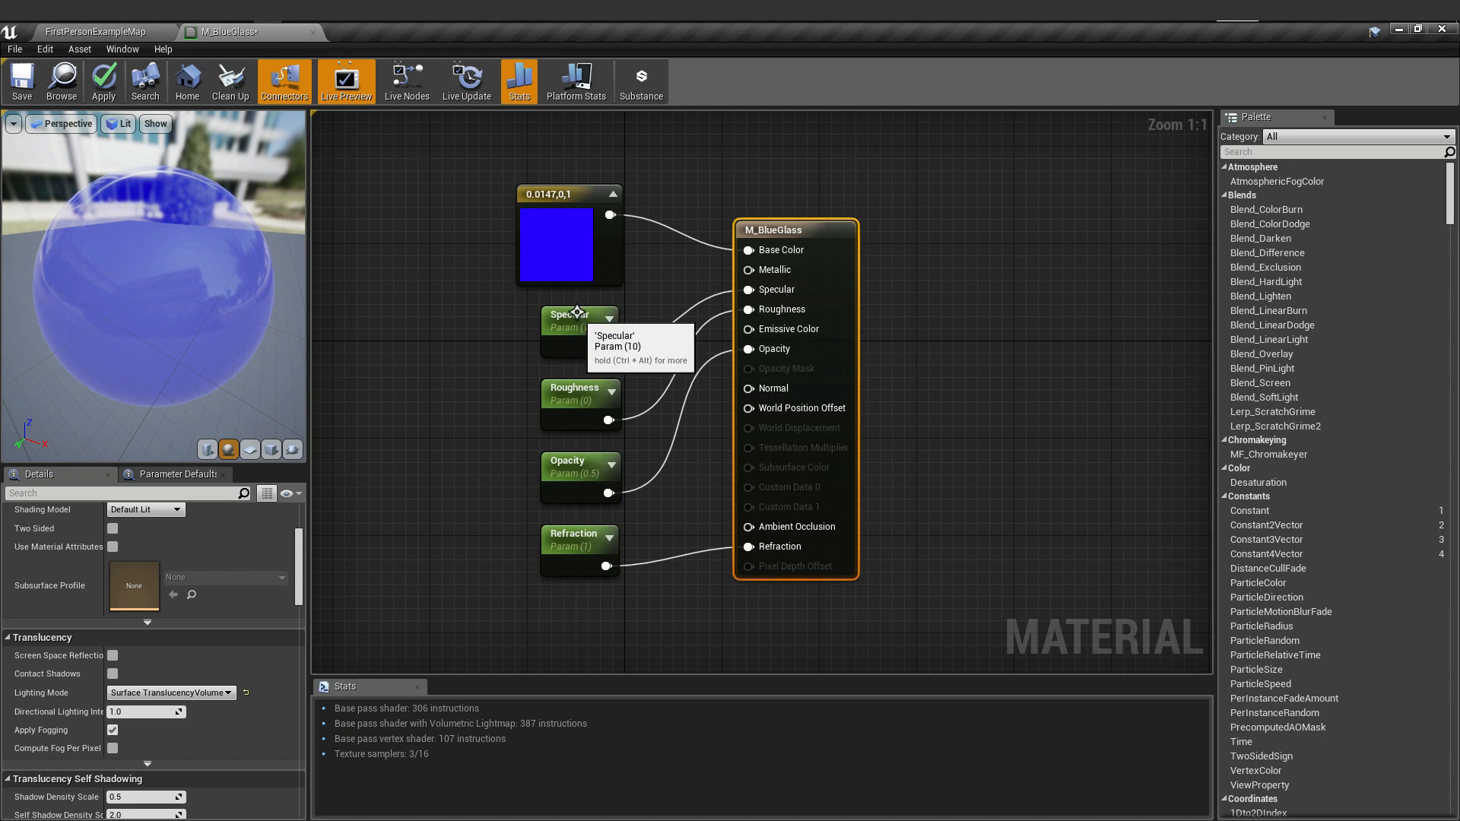
pyautogui.moveTo(191, 291); pyautogui.dragTo(290, 321)
pyautogui.click(576, 393)
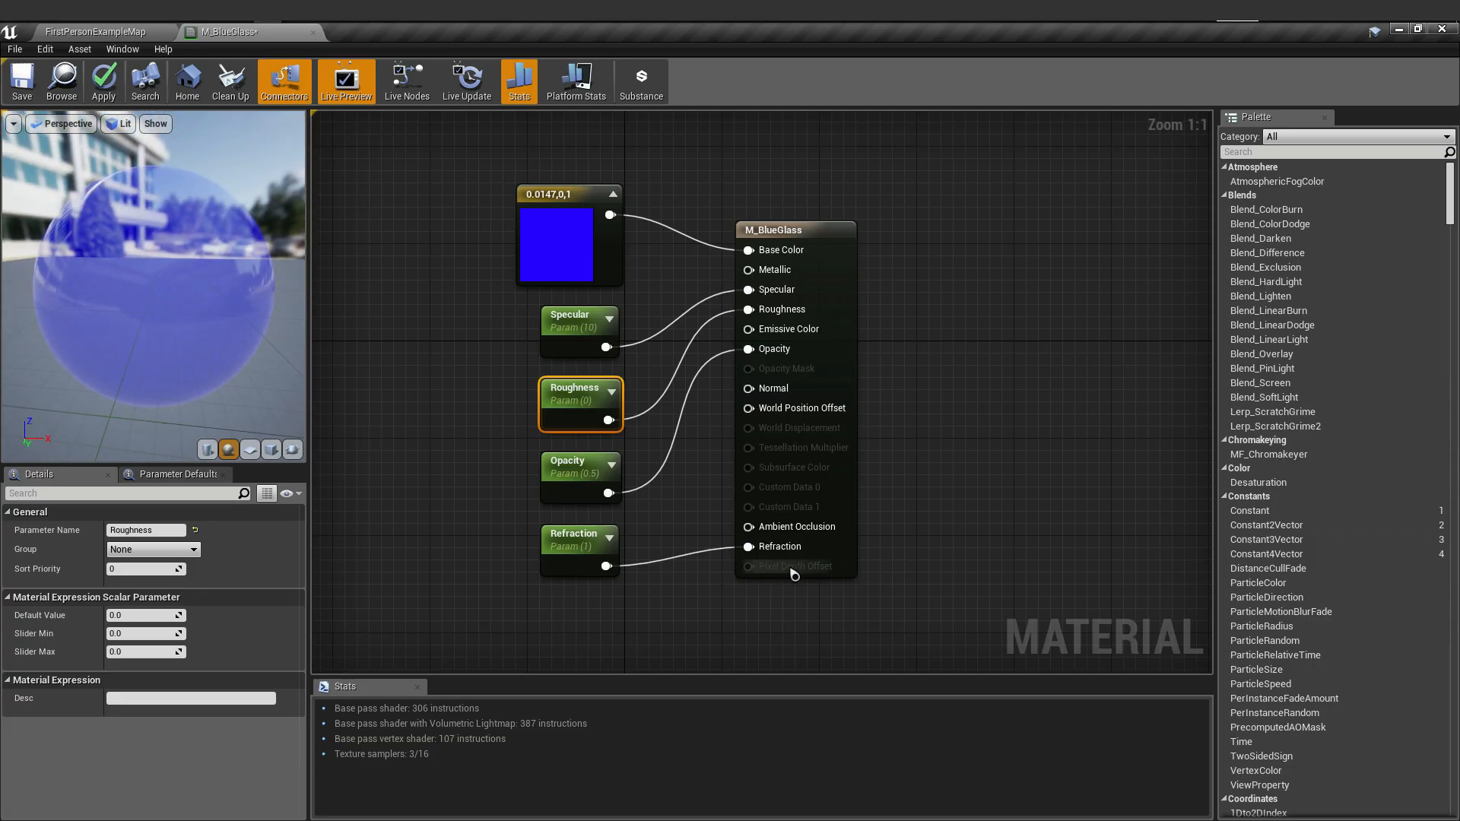
pyautogui.click(584, 474)
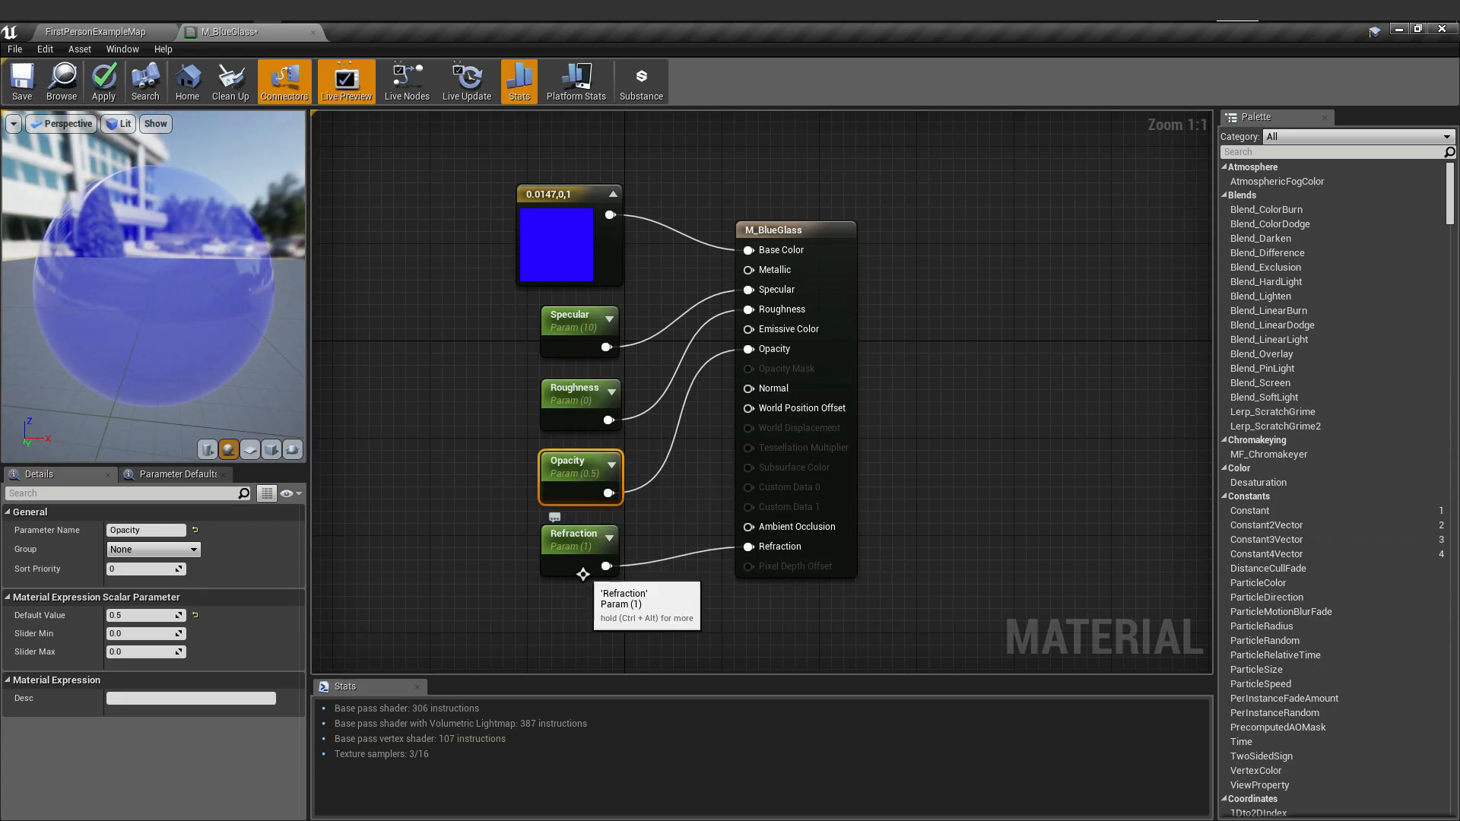
pyautogui.moveTo(73, 368); pyautogui.dragTo(317, 352)
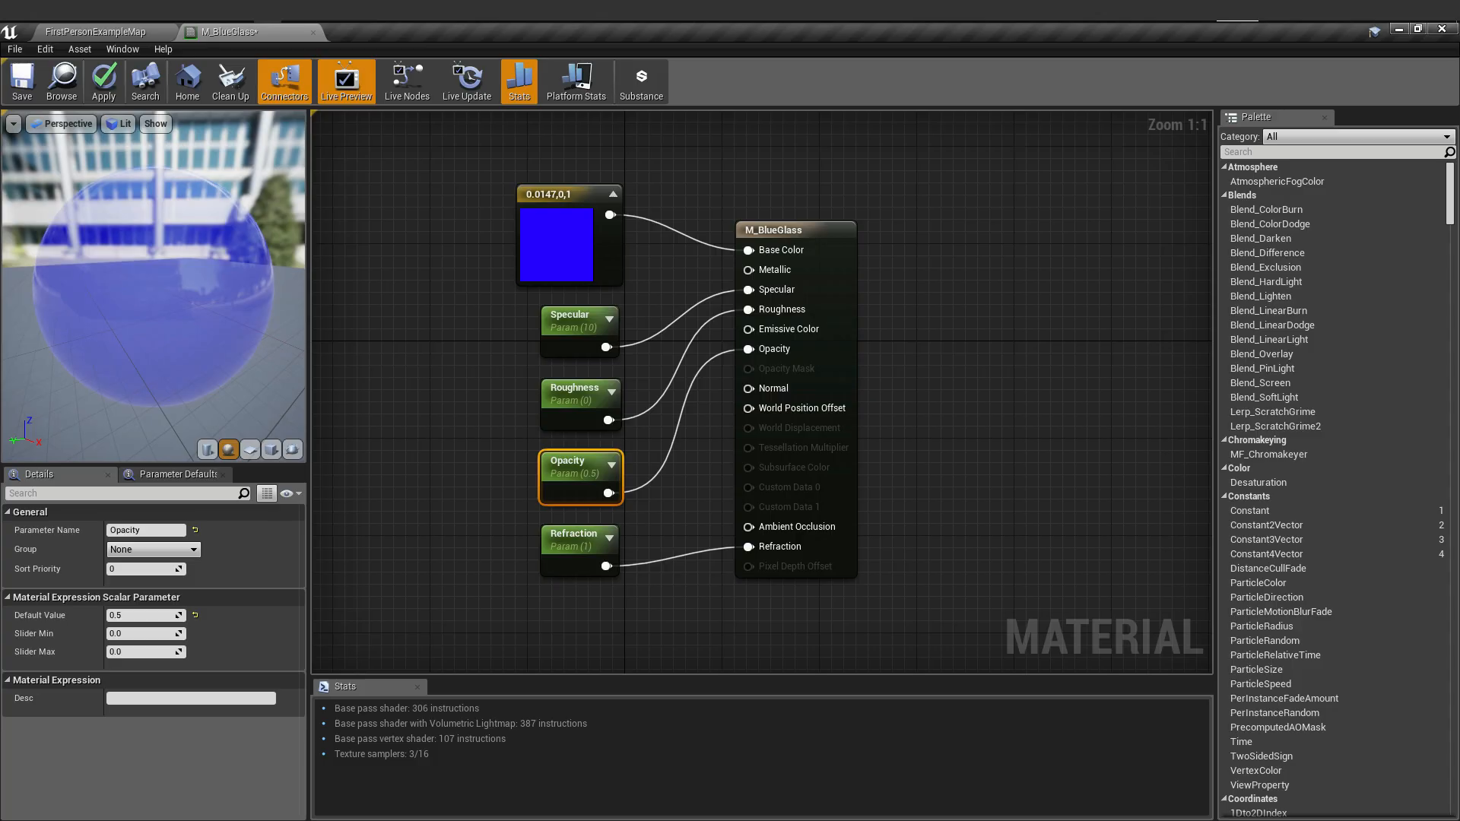
# - Set the Refraction parameter's default value to 1.5
pyautogui.moveTo(161, 323); pyautogui.dragTo(167, 323)
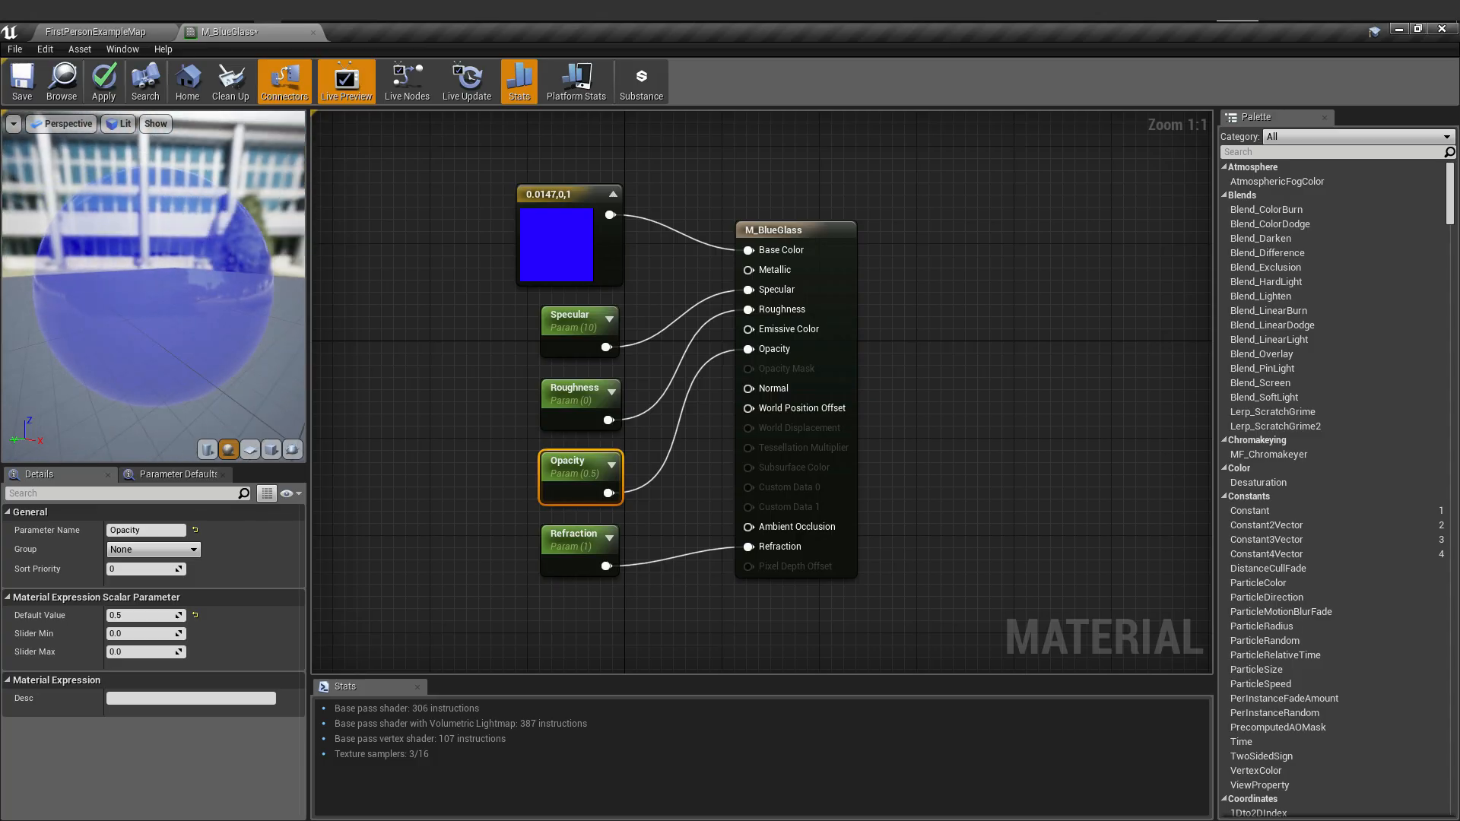
pyautogui.click(579, 538)
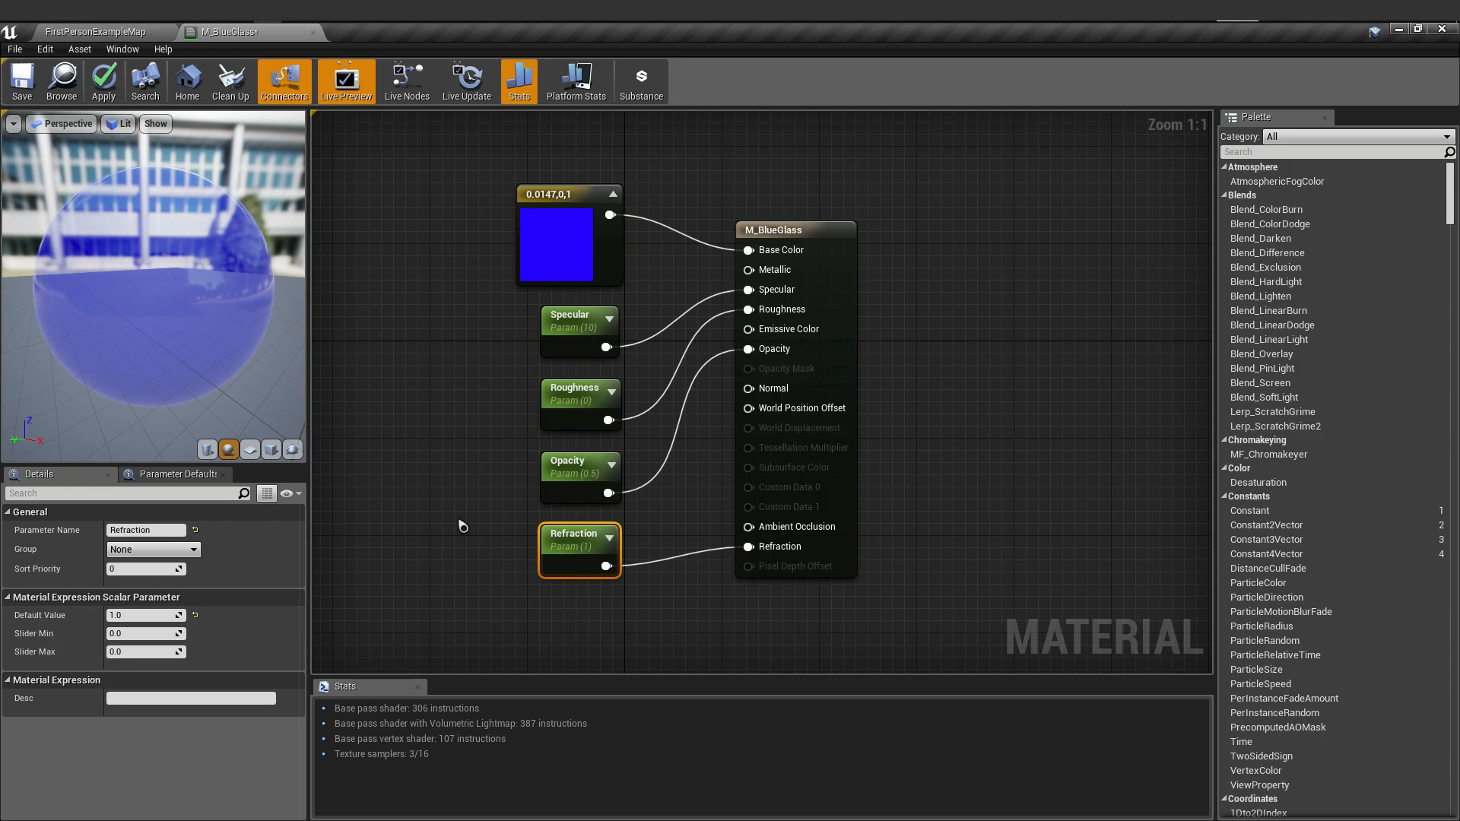
pyautogui.click(154, 616)
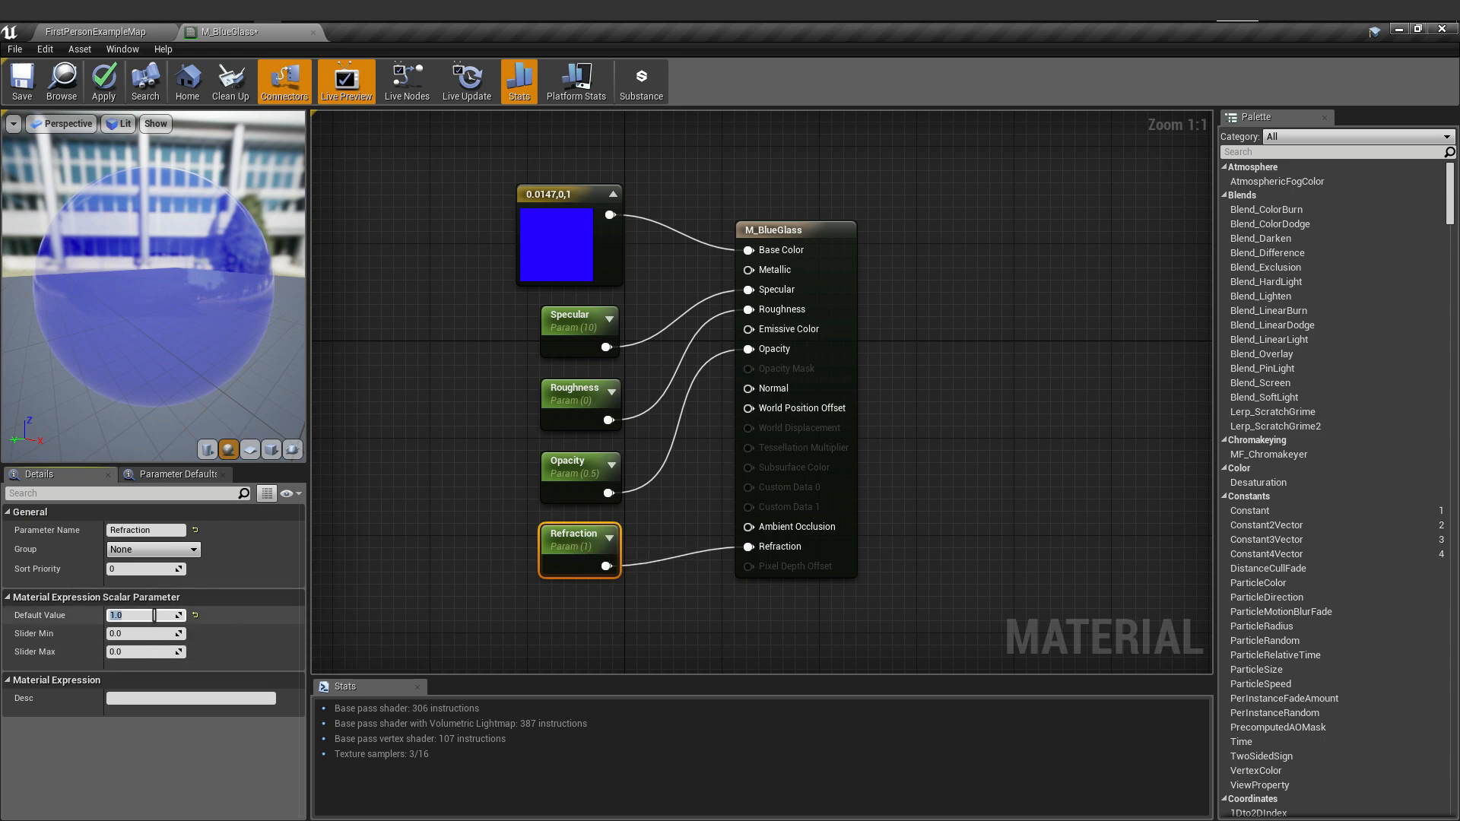
pyautogui.click(155, 615)
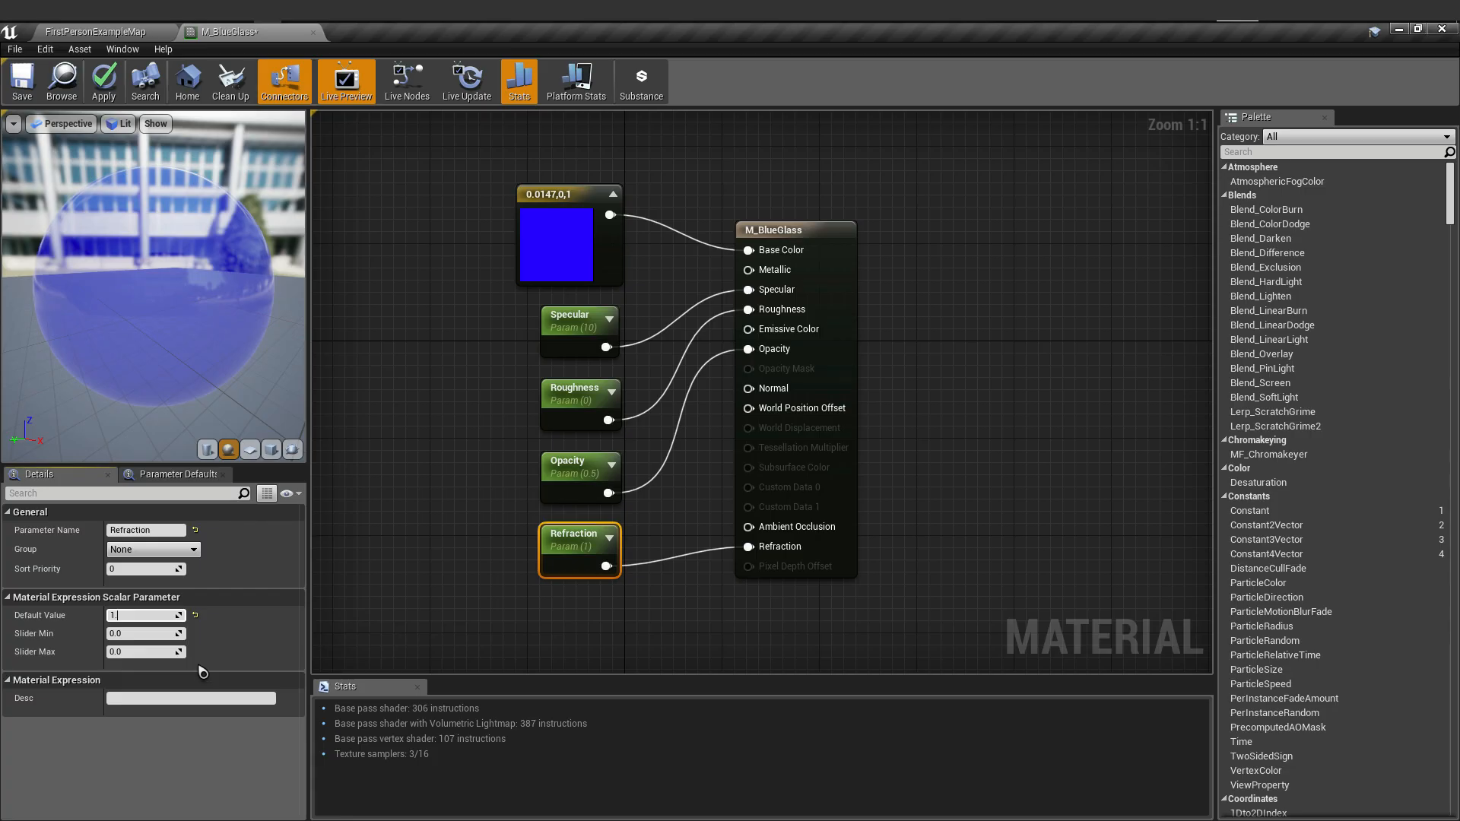
pyautogui.write('.5')
pyautogui.press('Return')
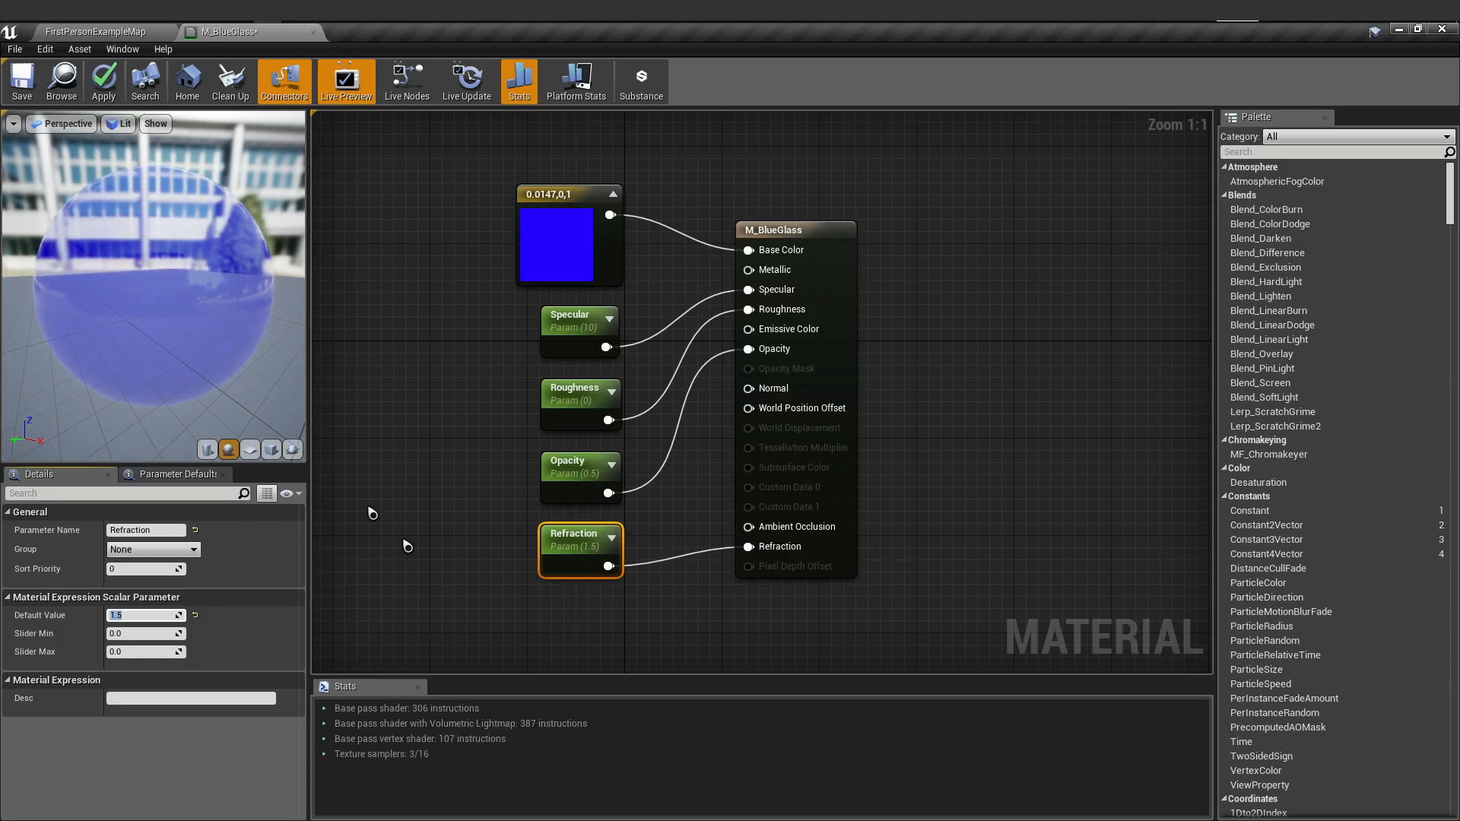
# - Examine the glass material on the preview sphere and on the preview cube from several angles
pyautogui.moveTo(81, 345); pyautogui.dragTo(92, 347)
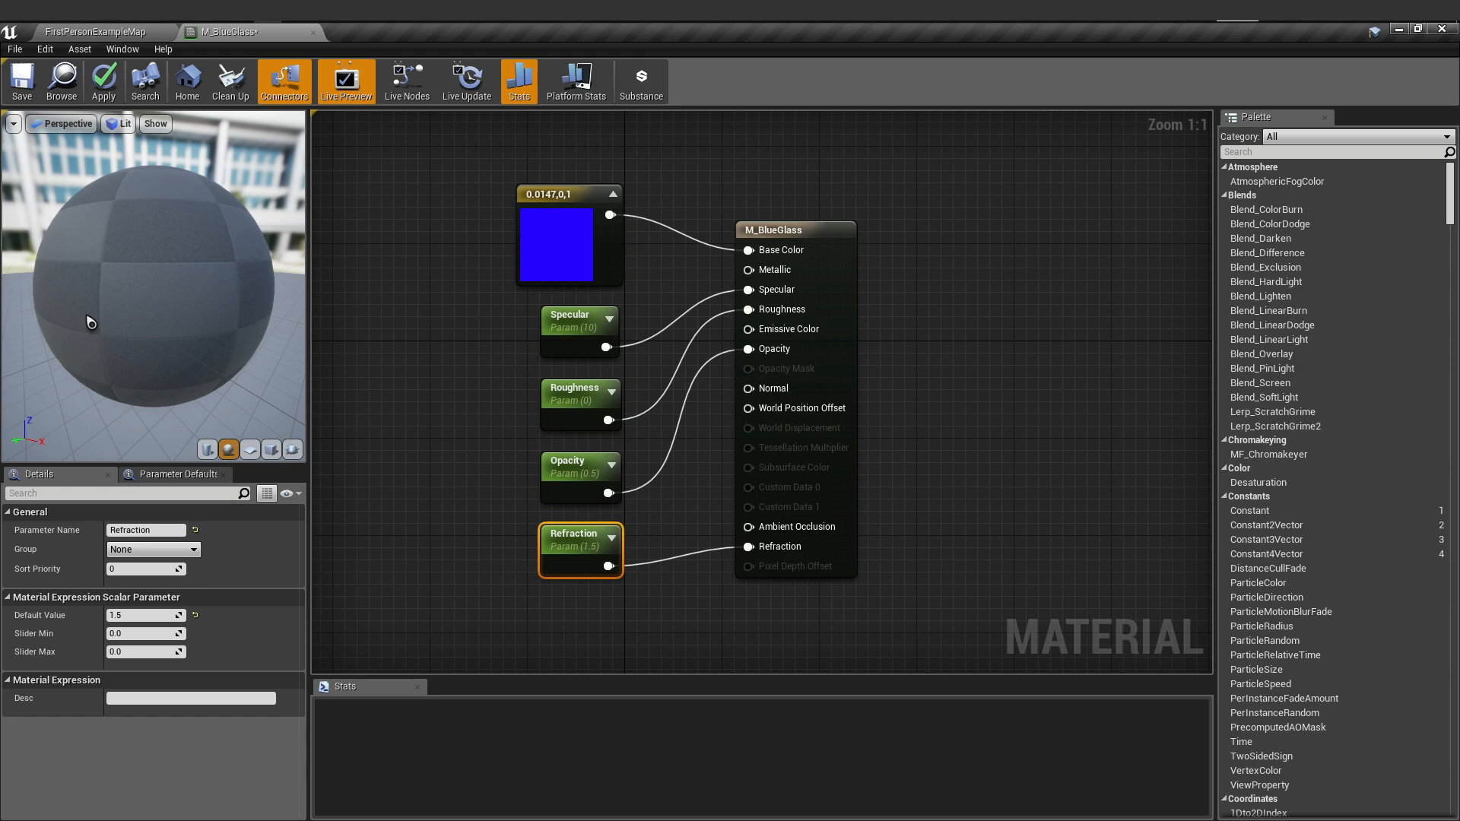
pyautogui.moveTo(67, 303); pyautogui.dragTo(245, 304)
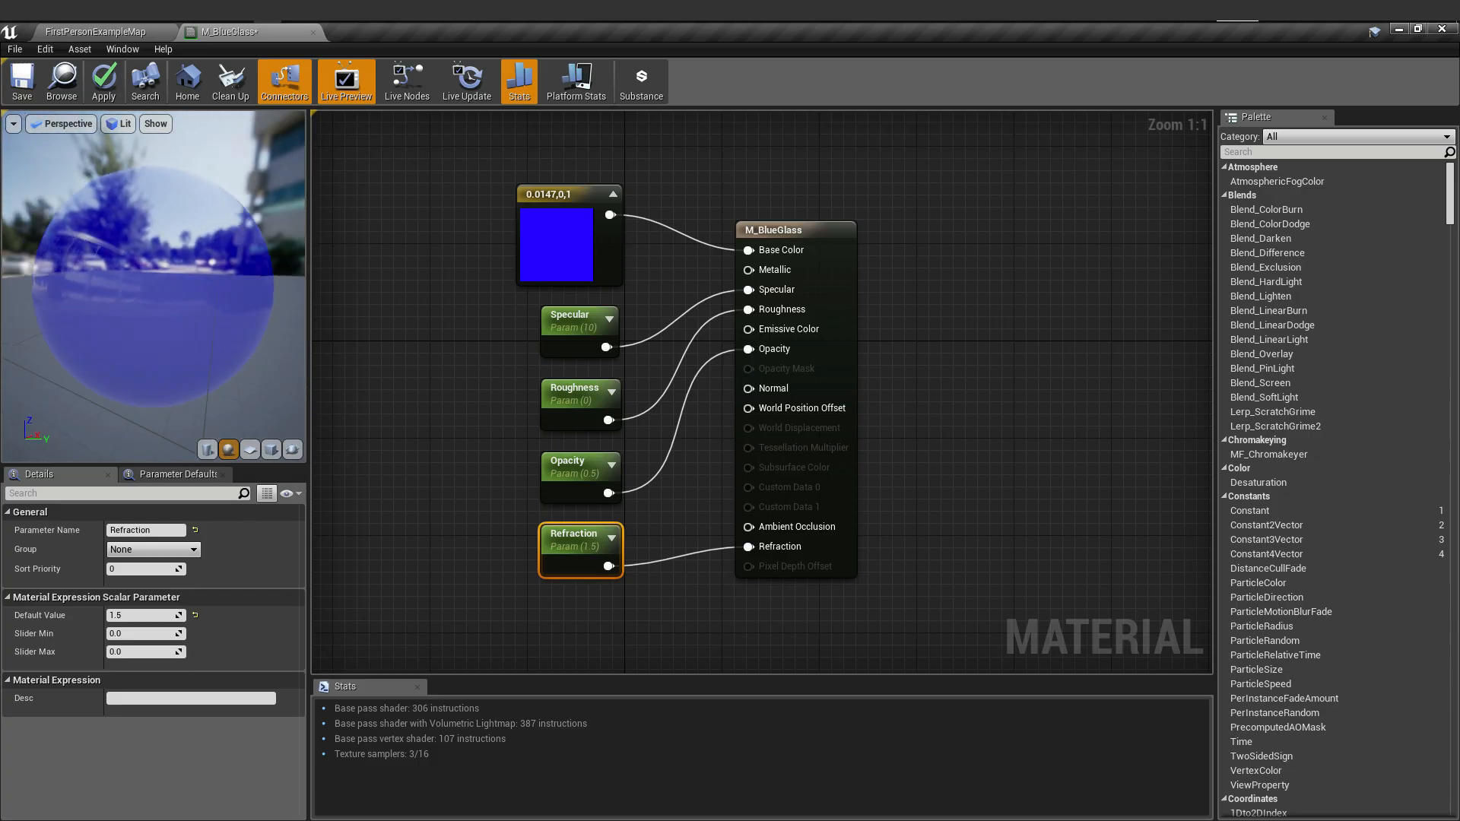
pyautogui.moveTo(83, 251); pyautogui.dragTo(283, 352)
pyautogui.click(275, 451)
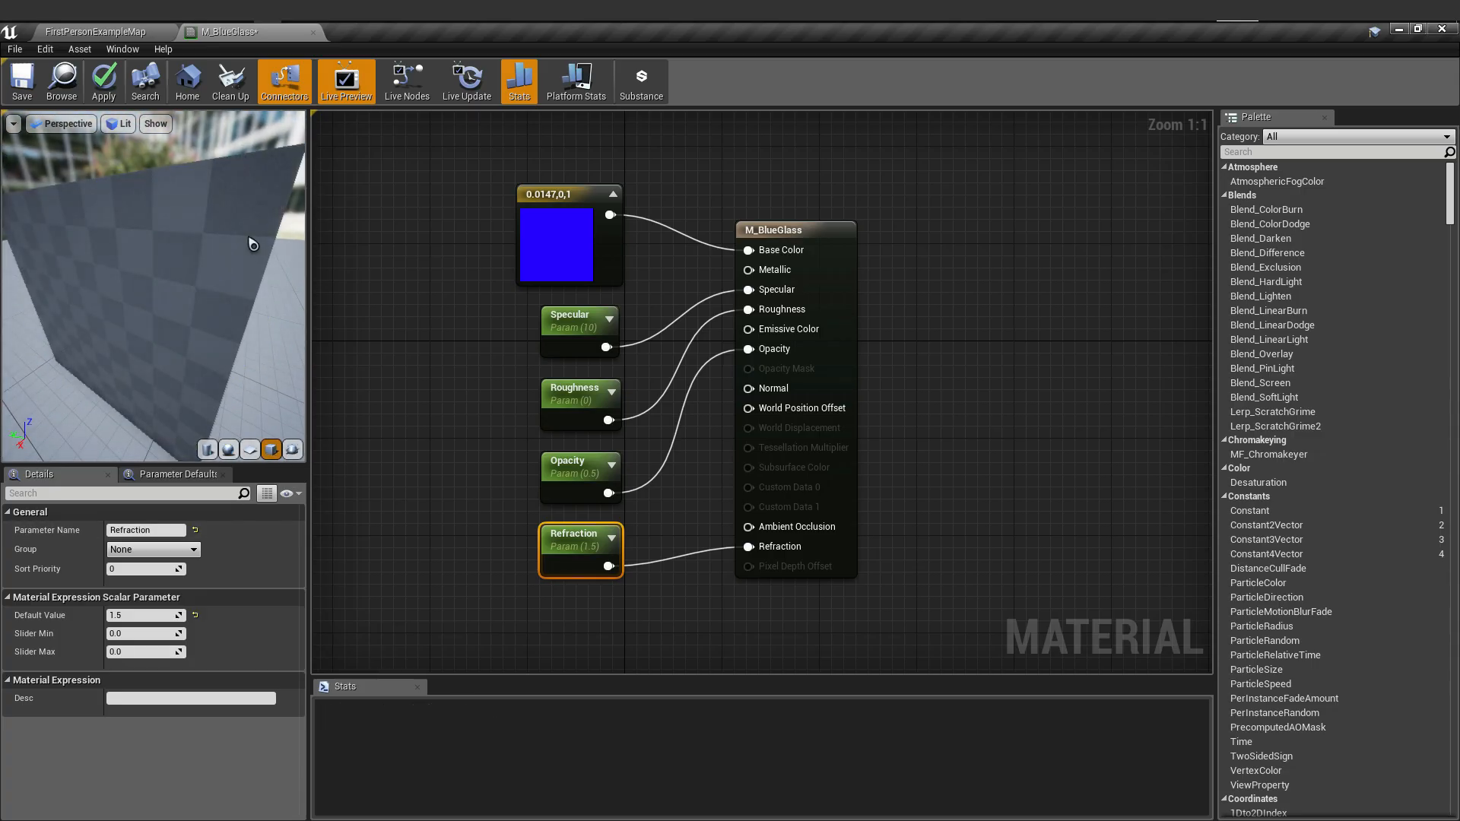
pyautogui.moveTo(167, 247); pyautogui.dragTo(183, 285)
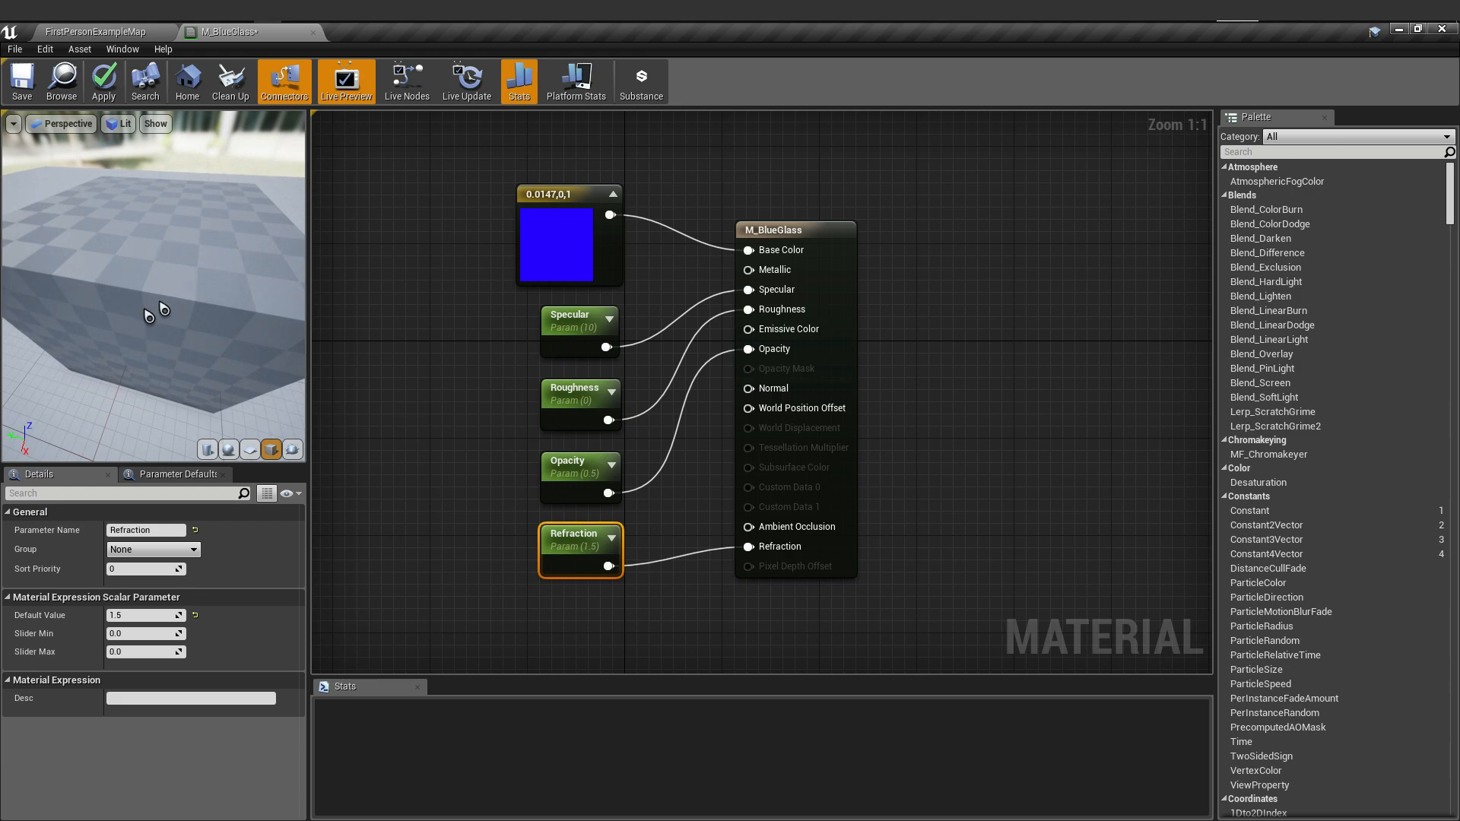
pyautogui.moveTo(164, 308); pyautogui.dragTo(187, 297)
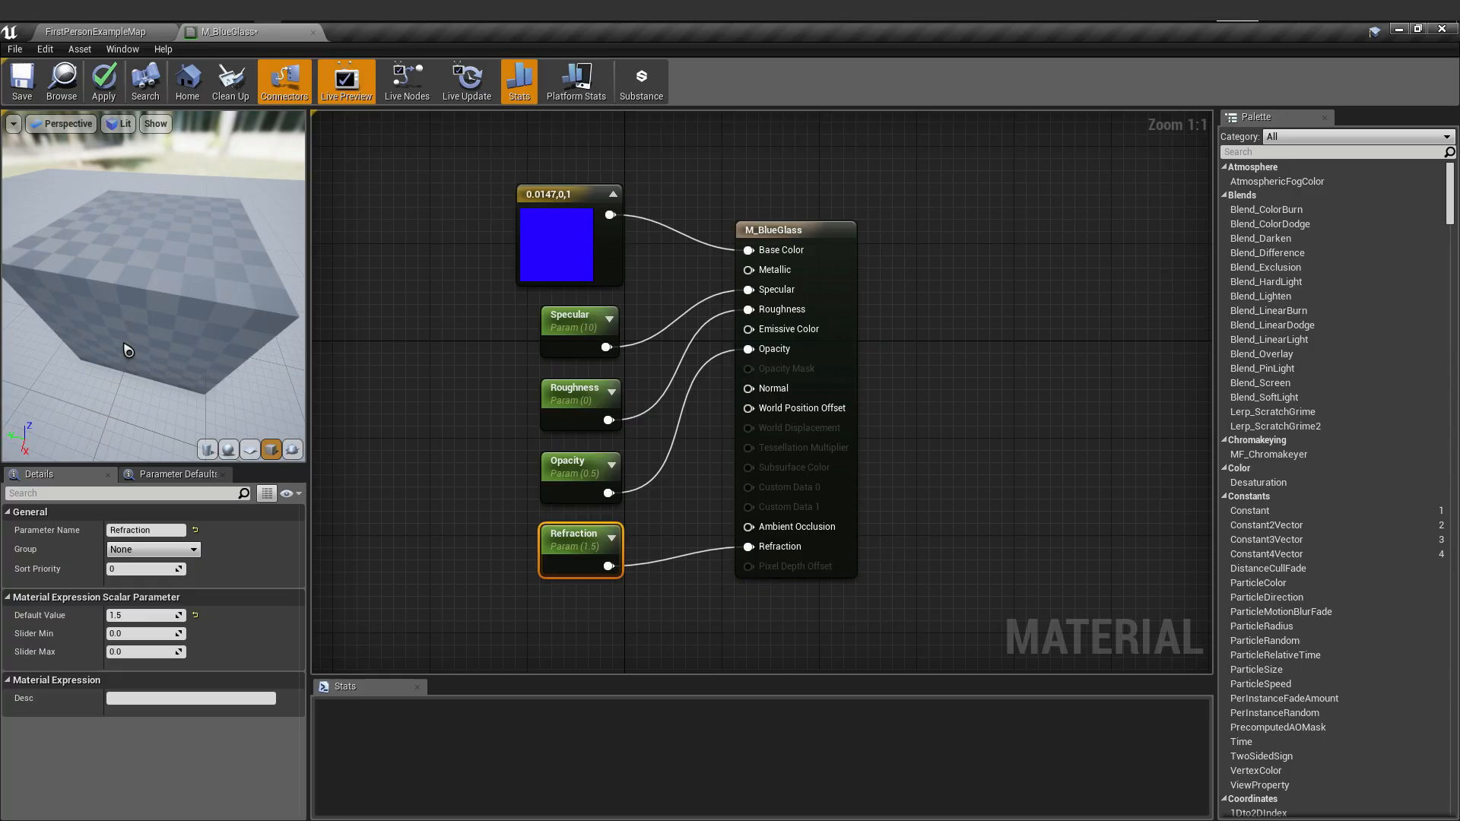
pyautogui.moveTo(122, 327); pyautogui.dragTo(237, 348)
# - Preview the glass material on a plane and examine its transparency and refraction from different angles
pyautogui.click(250, 449)
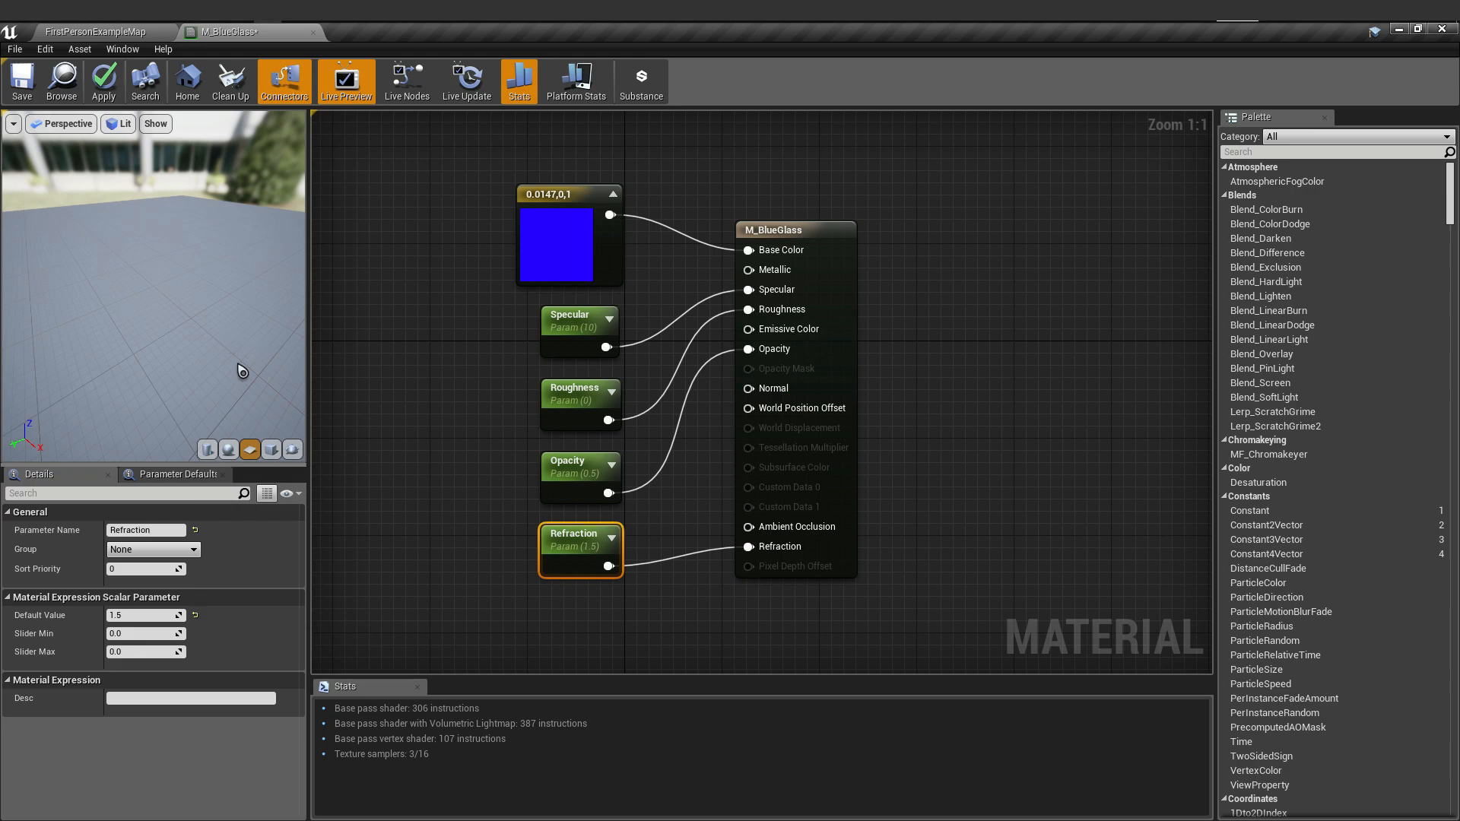
pyautogui.moveTo(227, 342); pyautogui.dragTo(11, 248)
pyautogui.scroll(5, 46, 255)
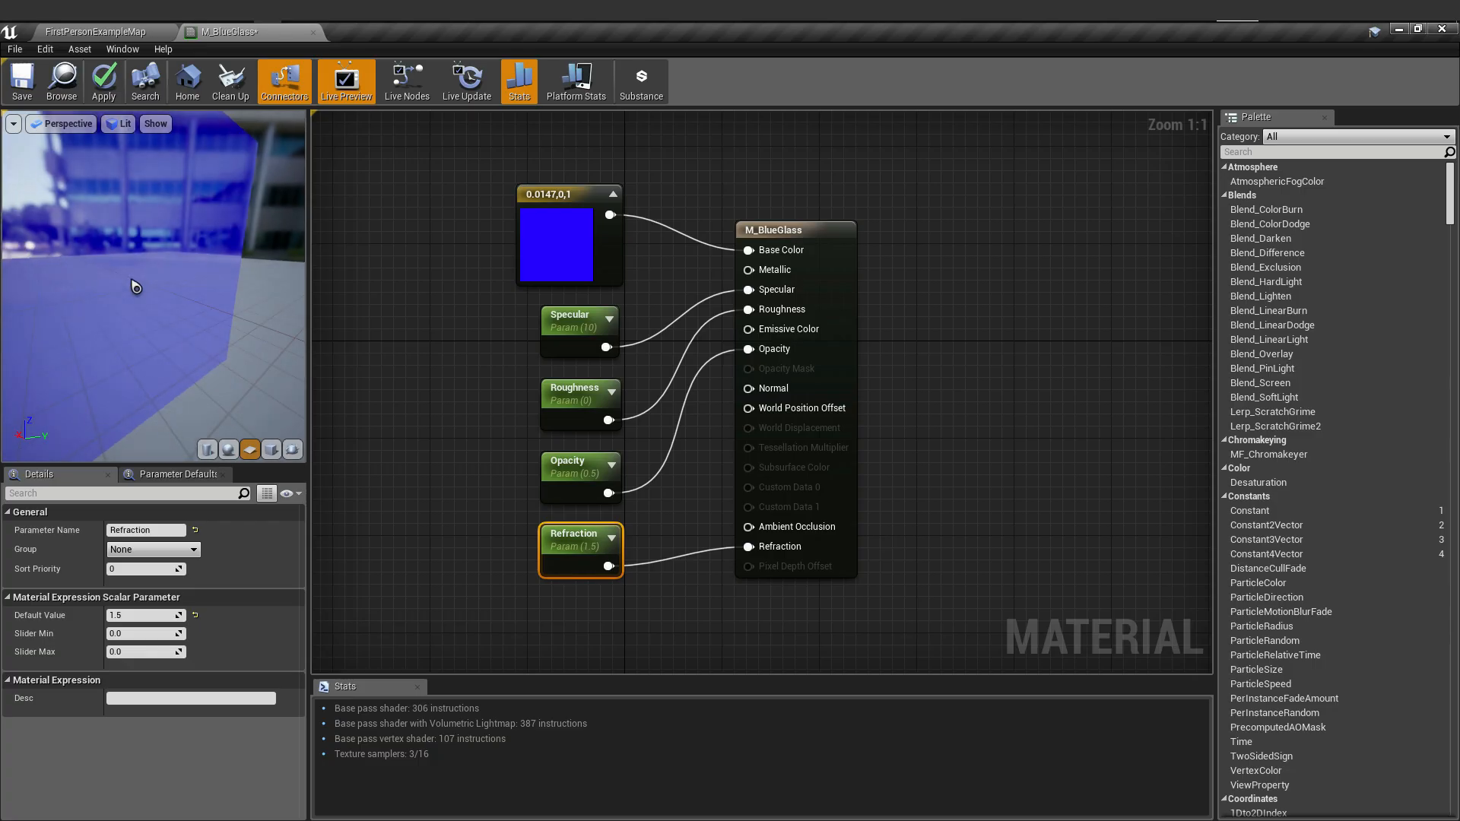
pyautogui.moveTo(132, 281); pyautogui.dragTo(225, 246)
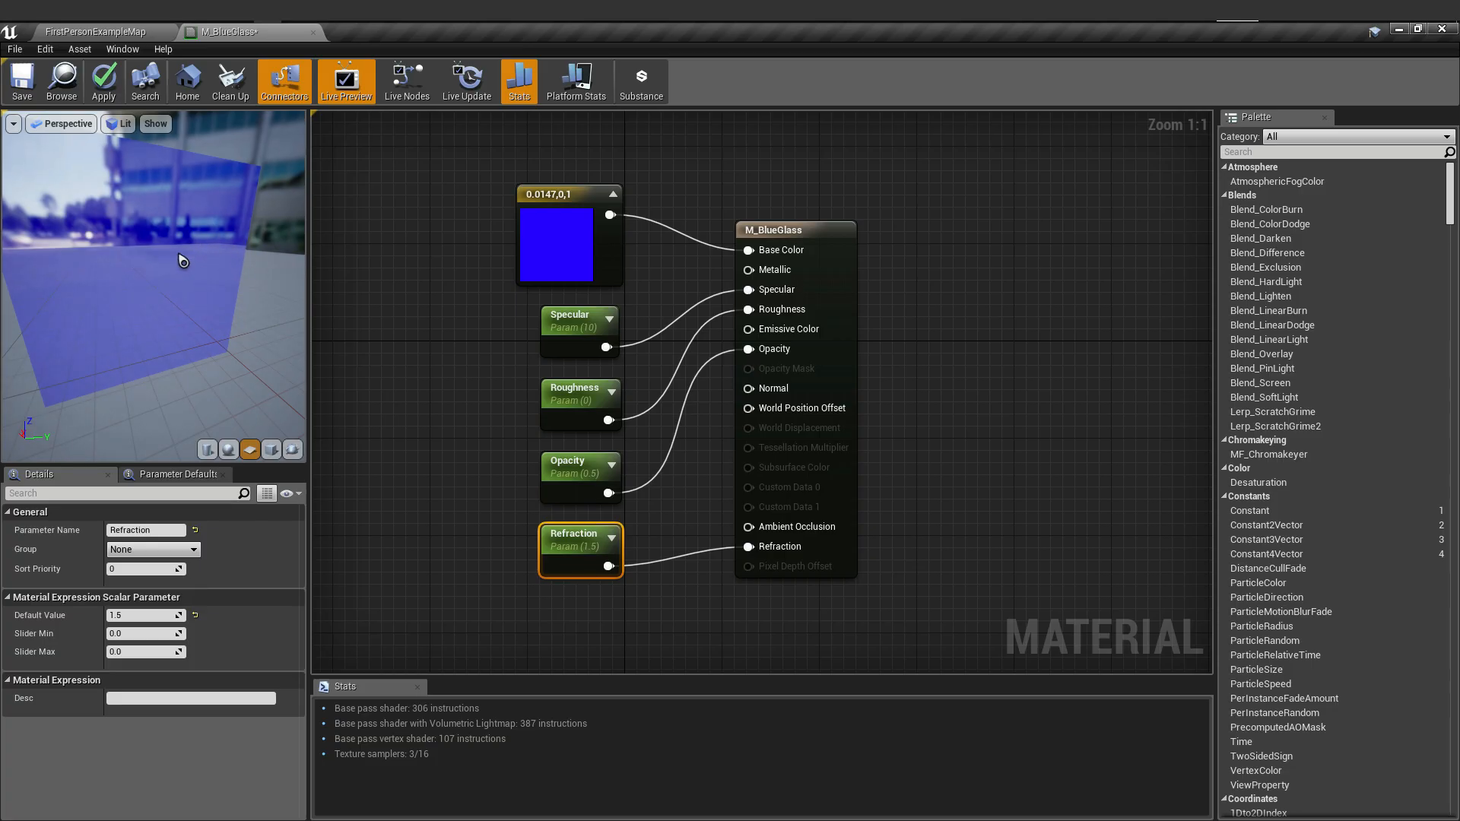
pyautogui.moveTo(220, 162); pyautogui.dragTo(175, 156)
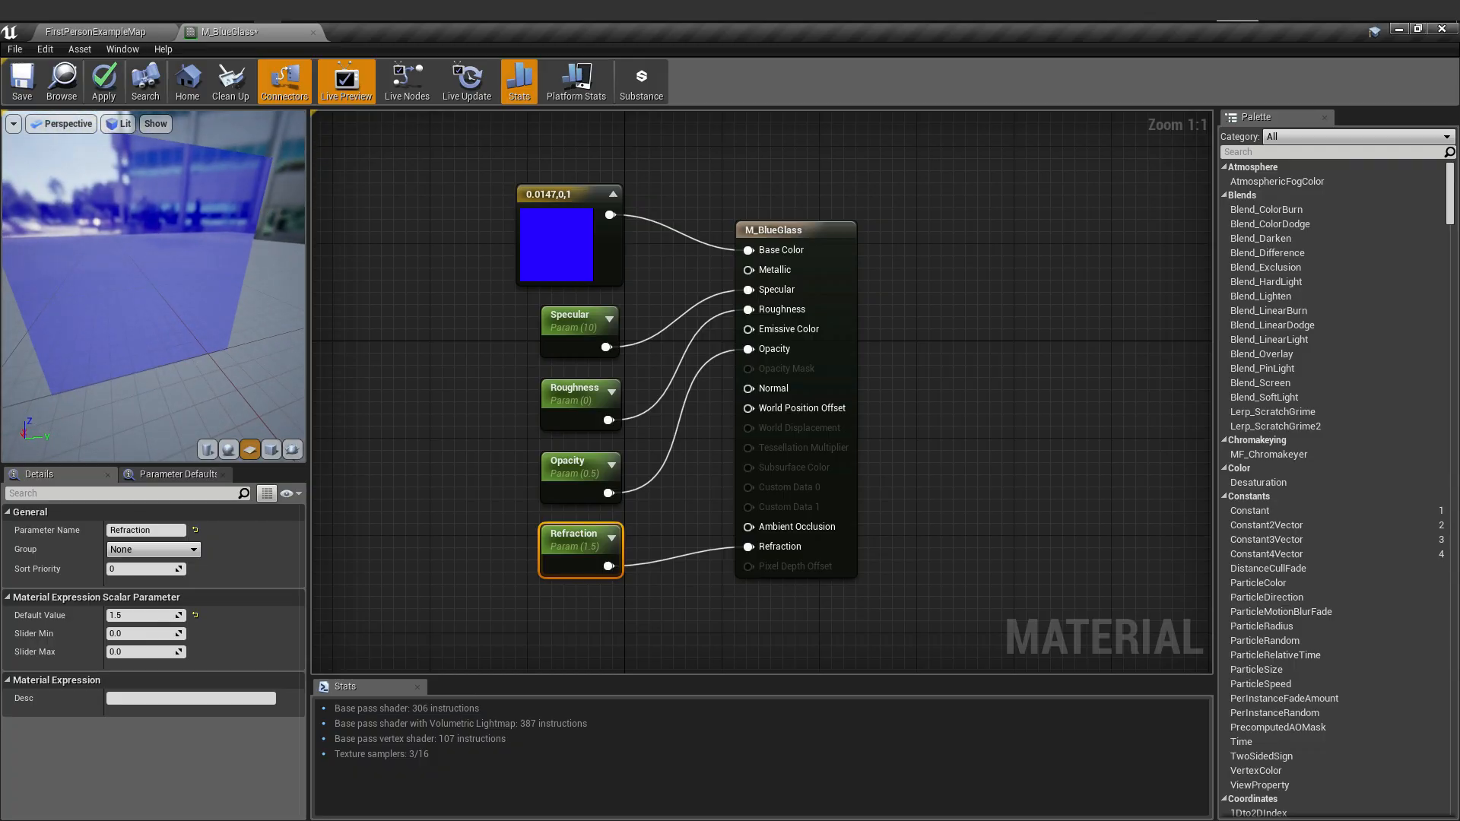
pyautogui.moveTo(213, 219)
pyautogui.mouseDown()
pyautogui.moveTo(204, 209)
pyautogui.moveTo(213, 219)
pyautogui.mouseUp()
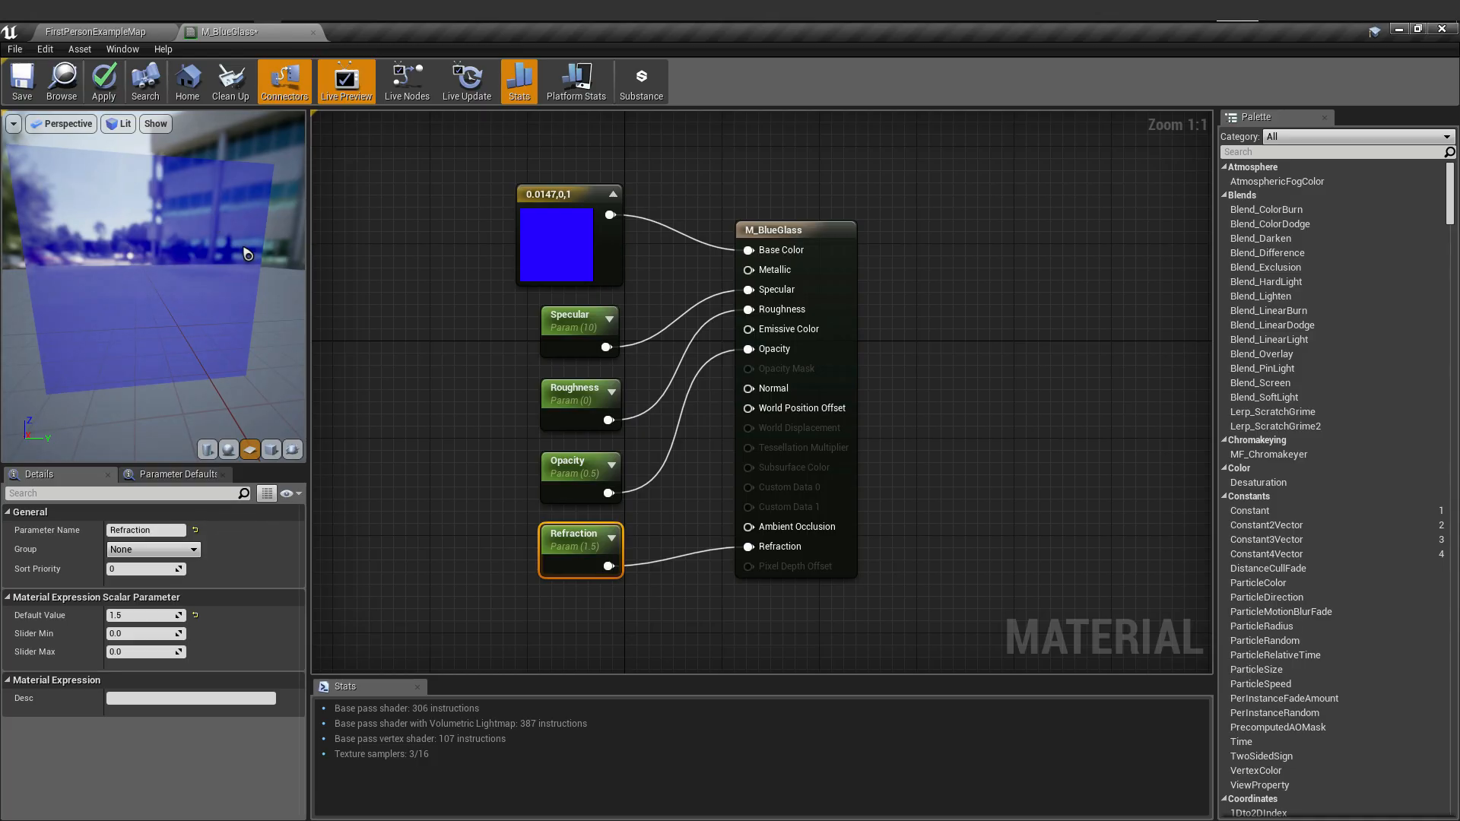
# - Switch the material preview back to the sphere and examine the whole glass sphere from another side
pyautogui.click(228, 449)
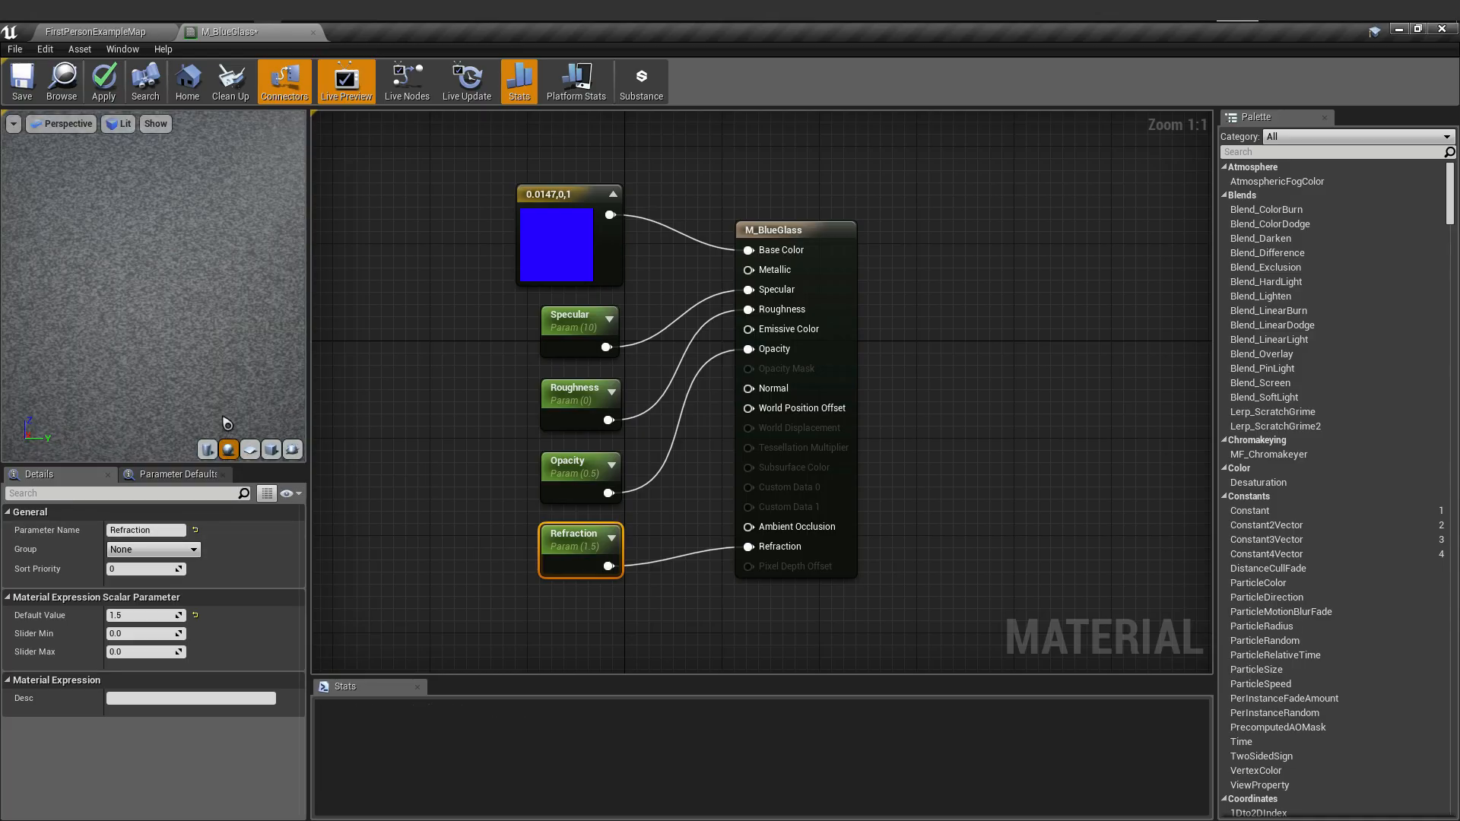
pyautogui.scroll(-8, 200, 351)
pyautogui.scroll(4, 205, 345)
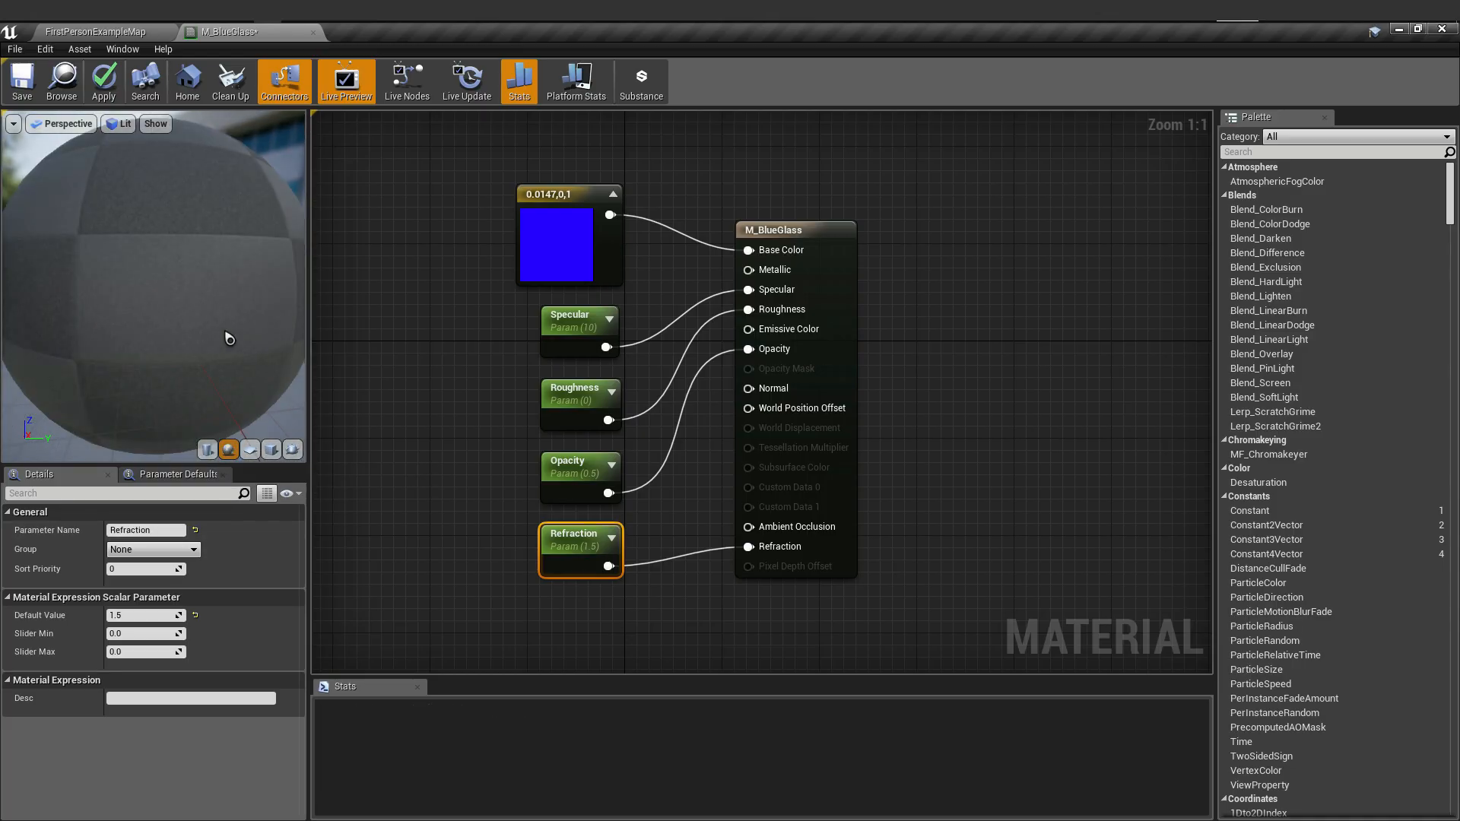
pyautogui.scroll(-5, 228, 337)
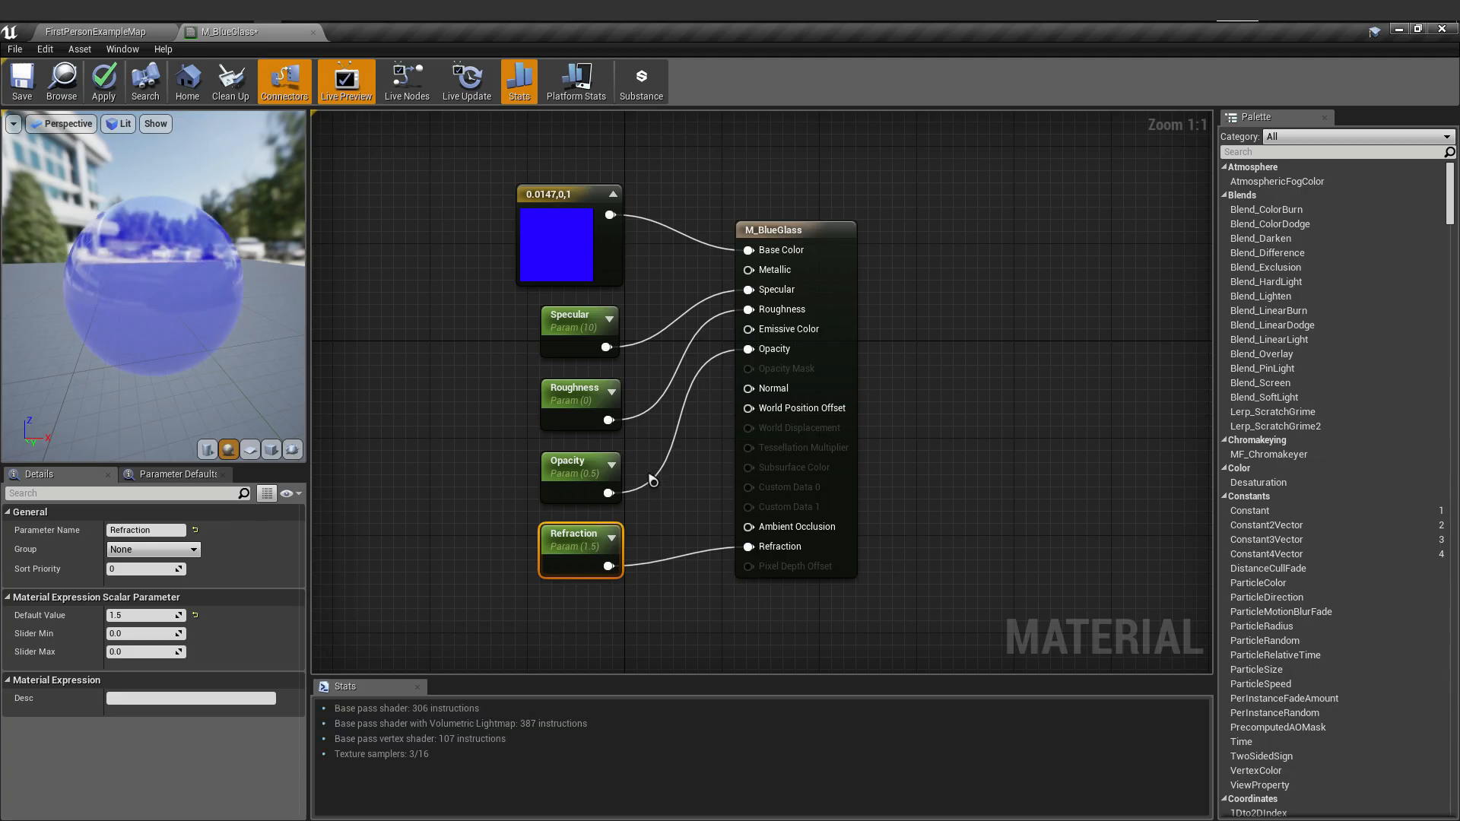
pyautogui.moveTo(131, 274); pyautogui.dragTo(10, 190)
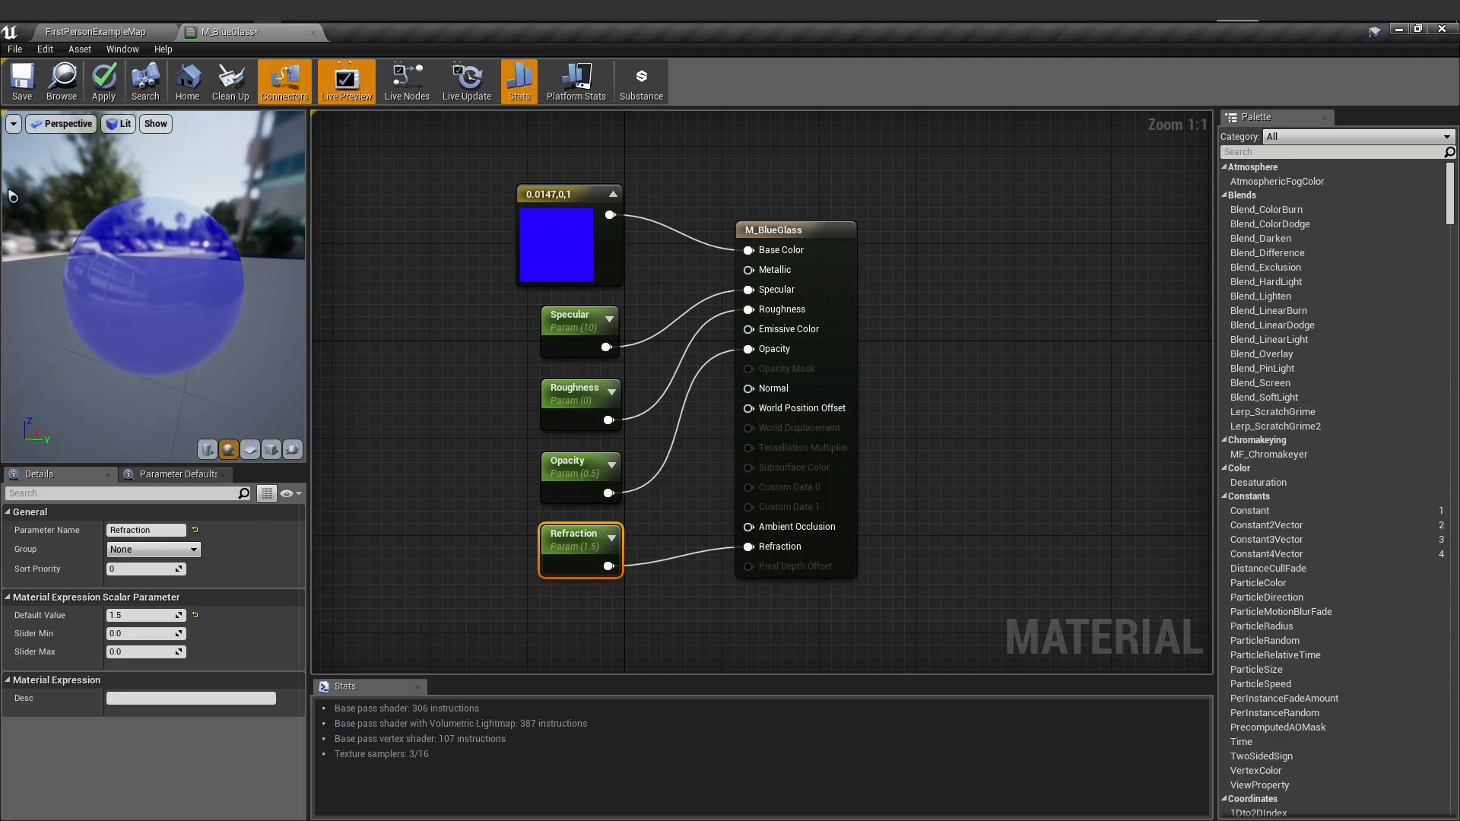
# - Save the material and apply M_BlueGlass to the leftmost of the three front white cubes in FirstPersonExampleMap
pyautogui.click(22, 81)
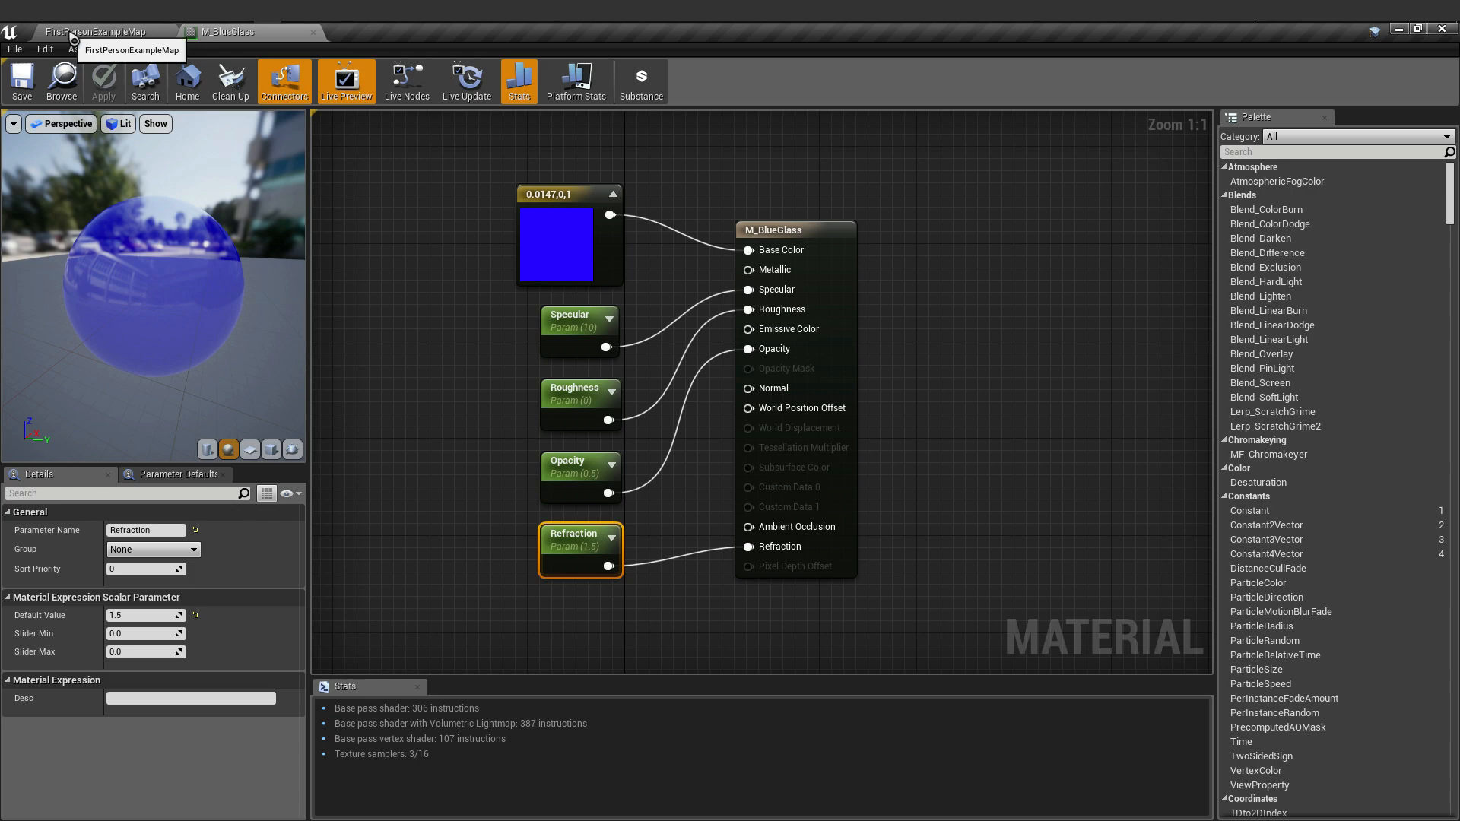
pyautogui.click(95, 31)
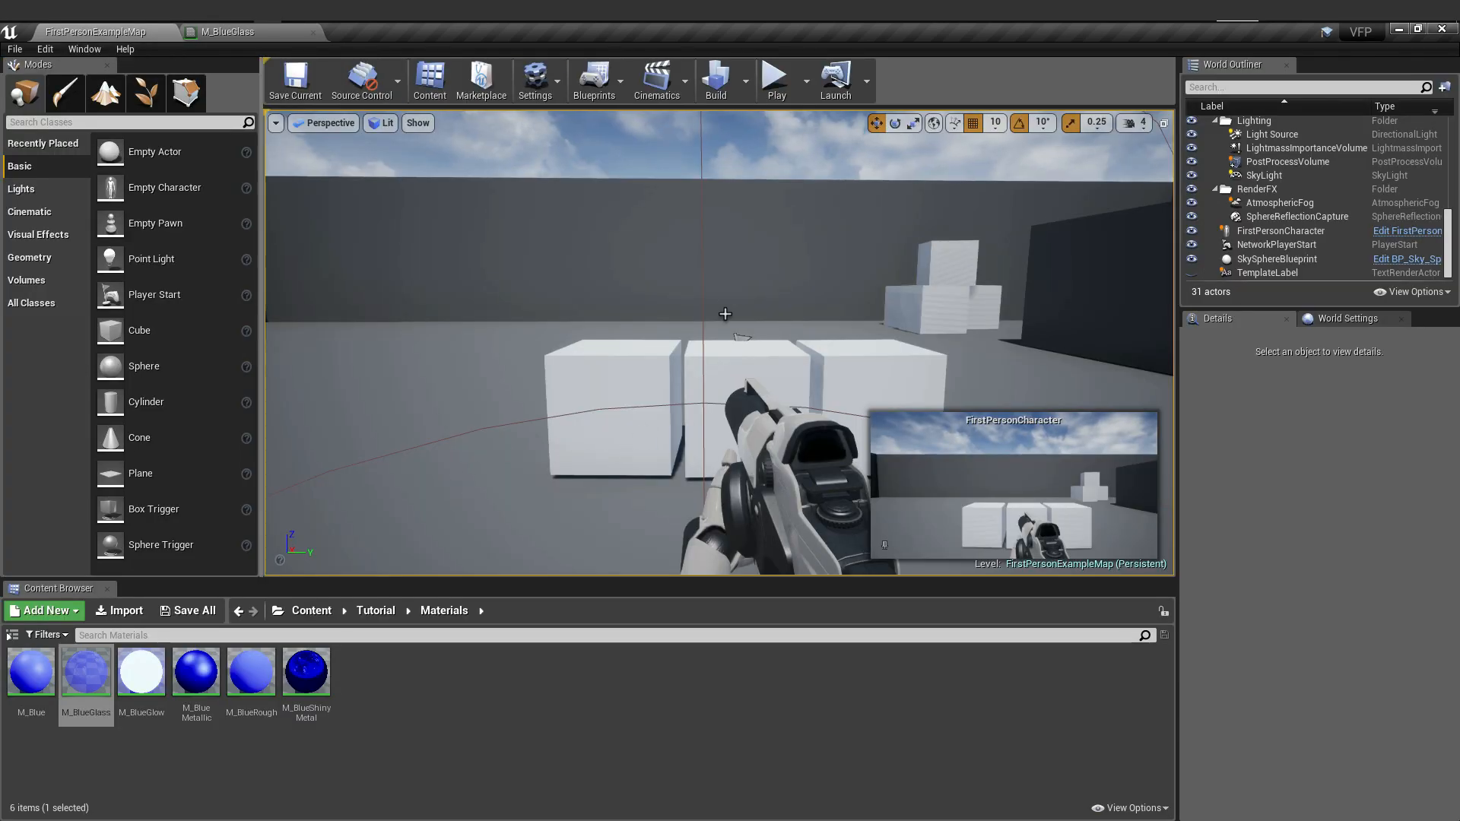
pyautogui.moveTo(725, 314)
pyautogui.mouseDown(button='right')
pyautogui.moveTo(714, 365)
pyautogui.moveTo(730, 369)
pyautogui.moveTo(731, 314)
pyautogui.mouseUp(button='right')
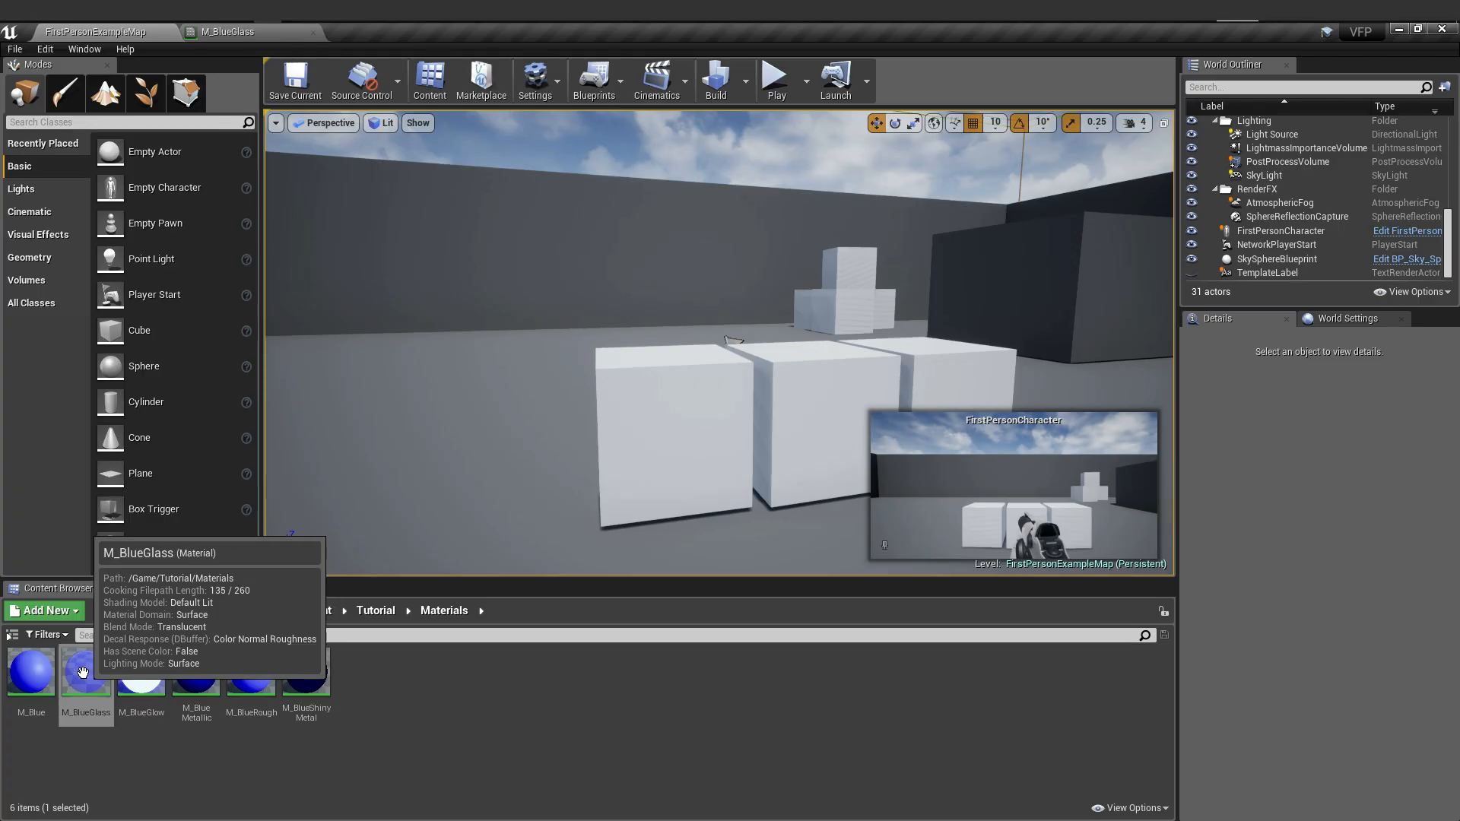
pyautogui.moveTo(83, 672); pyautogui.dragTo(675, 391)
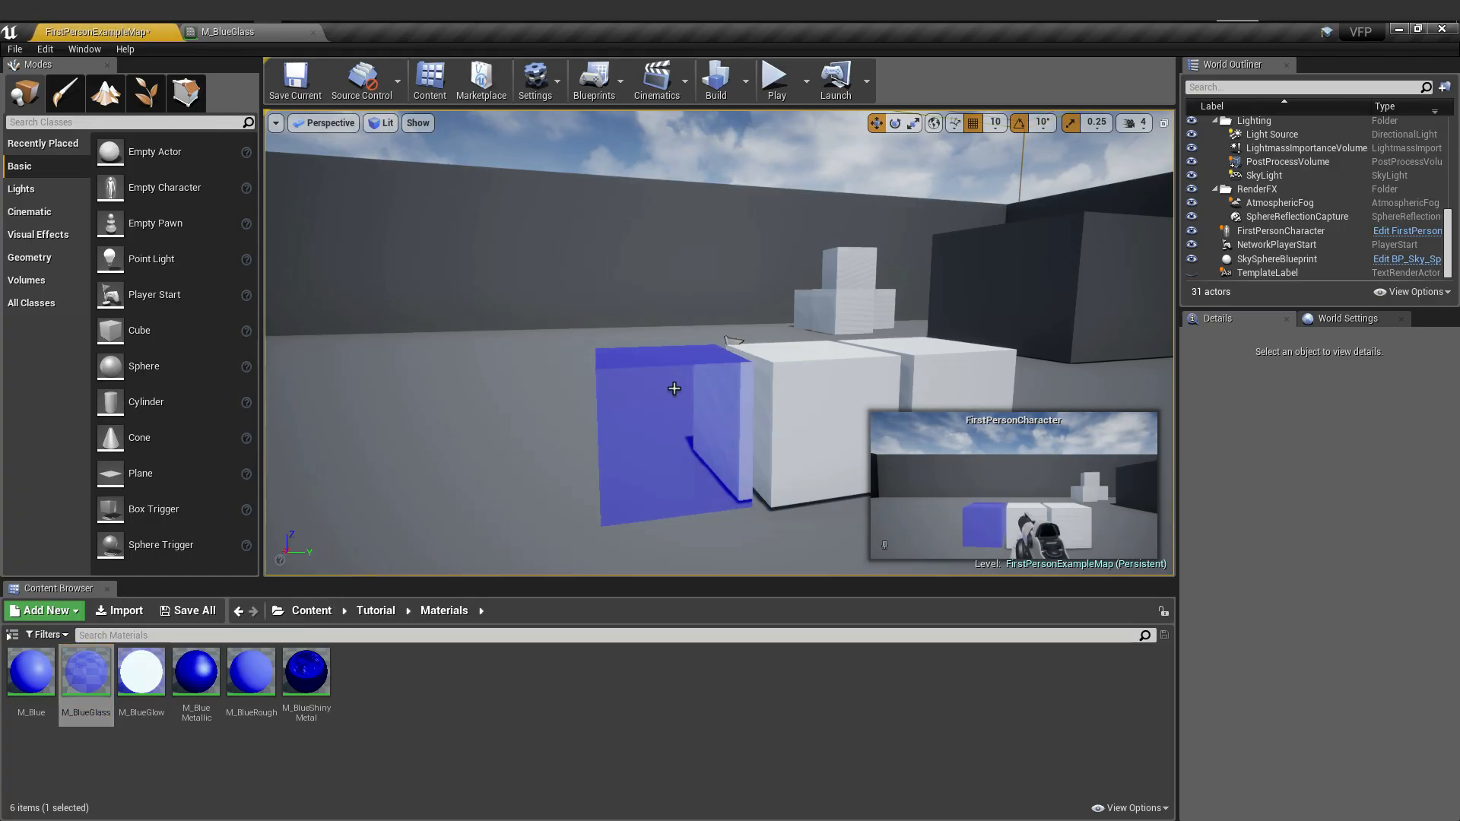
# - Play-test the level, moving around the blue glass cube to inspect its transparency from different sides, and end the play session
pyautogui.moveTo(424, 330); pyautogui.dragTo(532, 323, button='right')
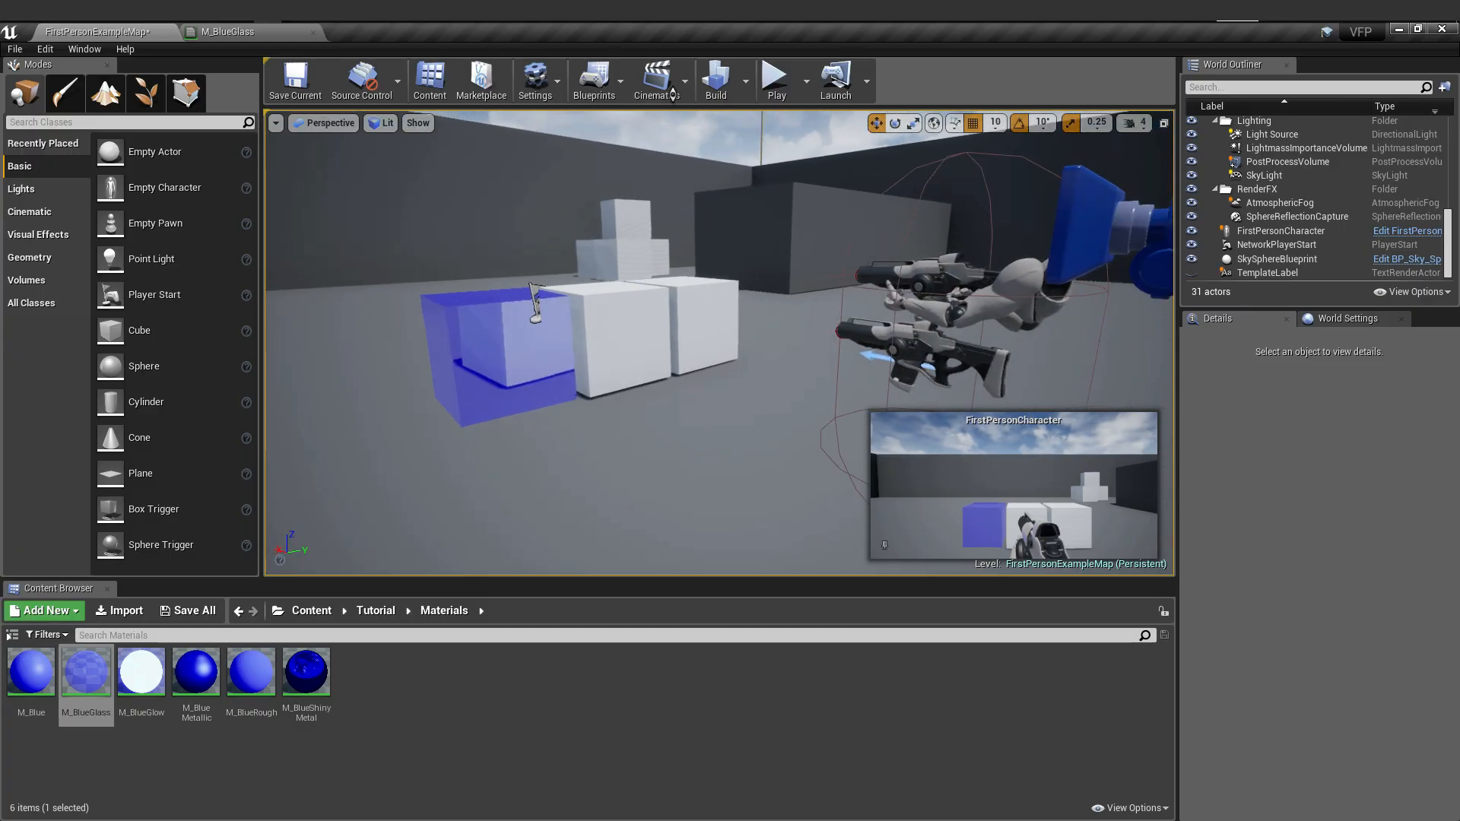
pyautogui.click(775, 76)
pyautogui.press('a')
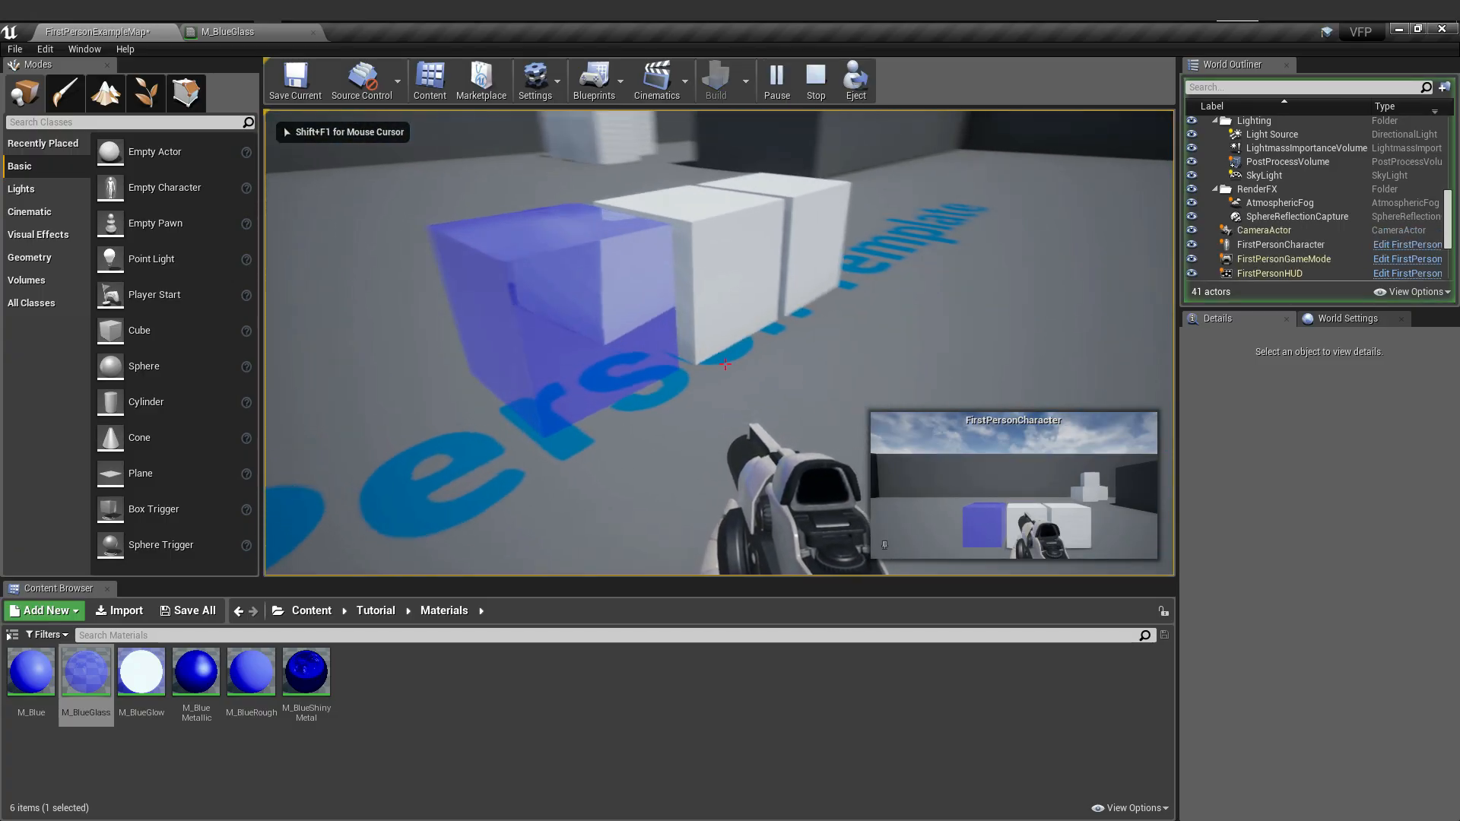
pyautogui.press('a')
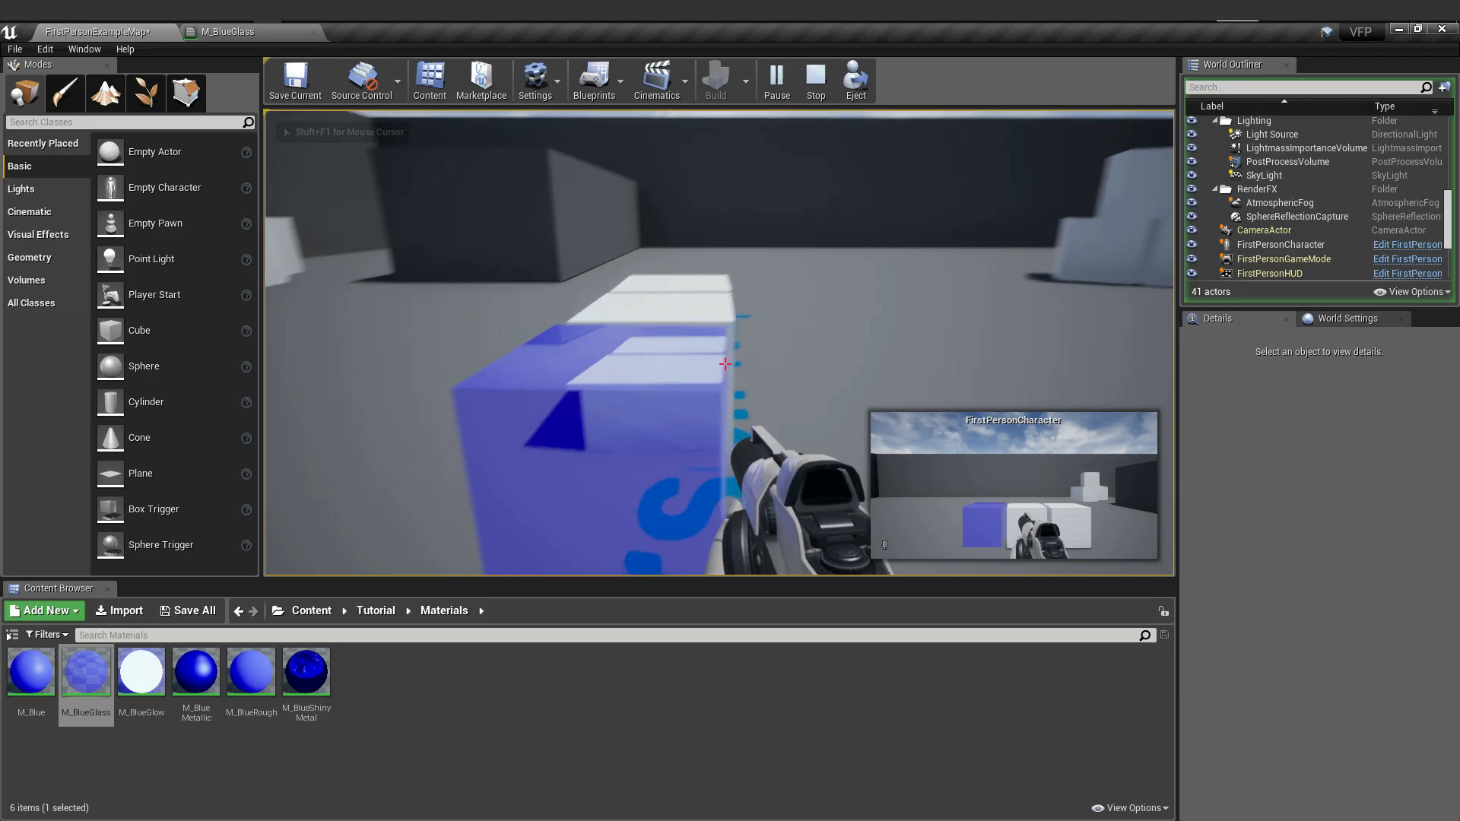
pyautogui.press('a')
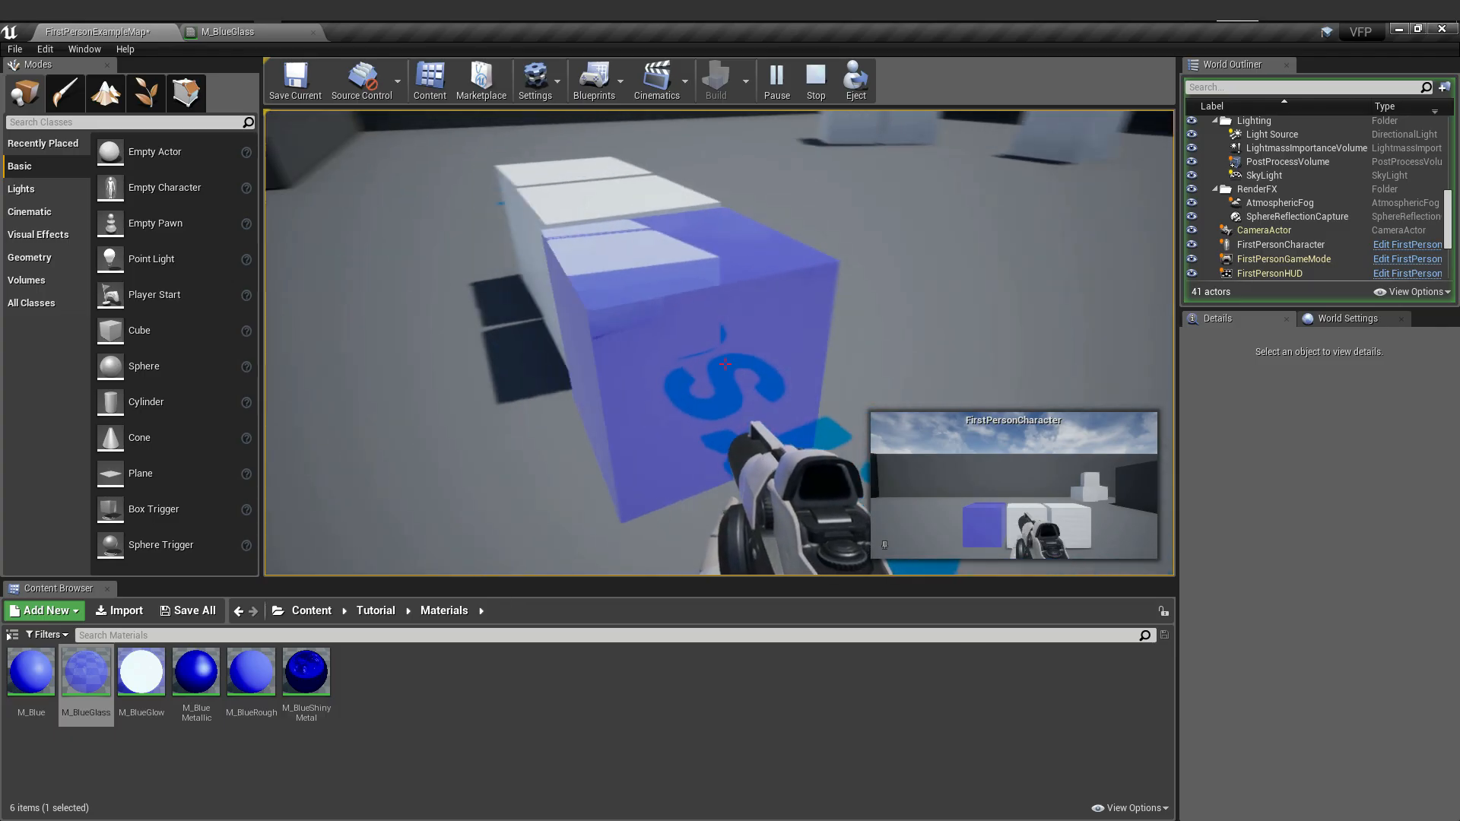
pyautogui.press('a')
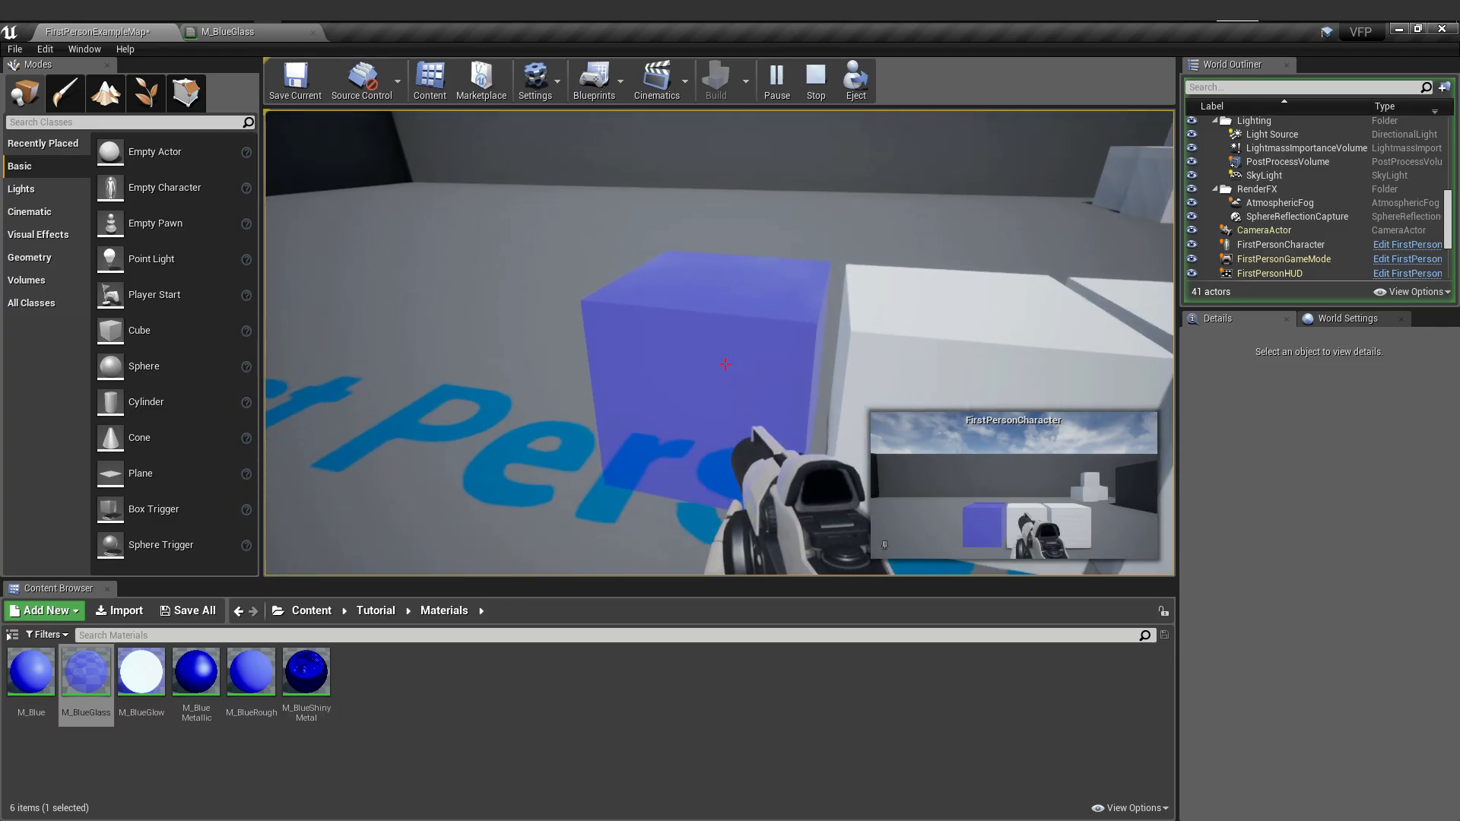
pyautogui.press('d')
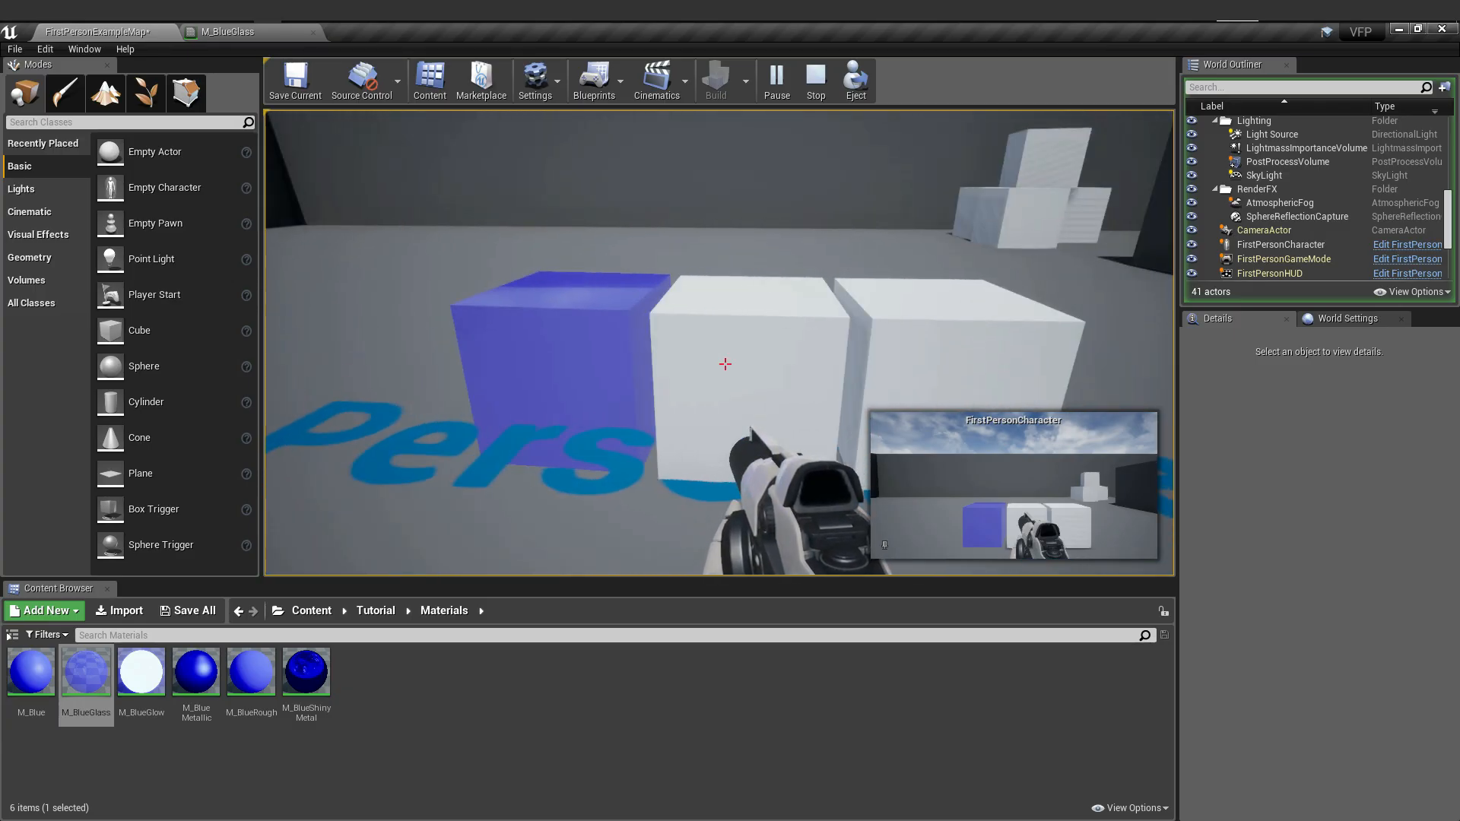
pyautogui.press('a')
pyautogui.press('d')
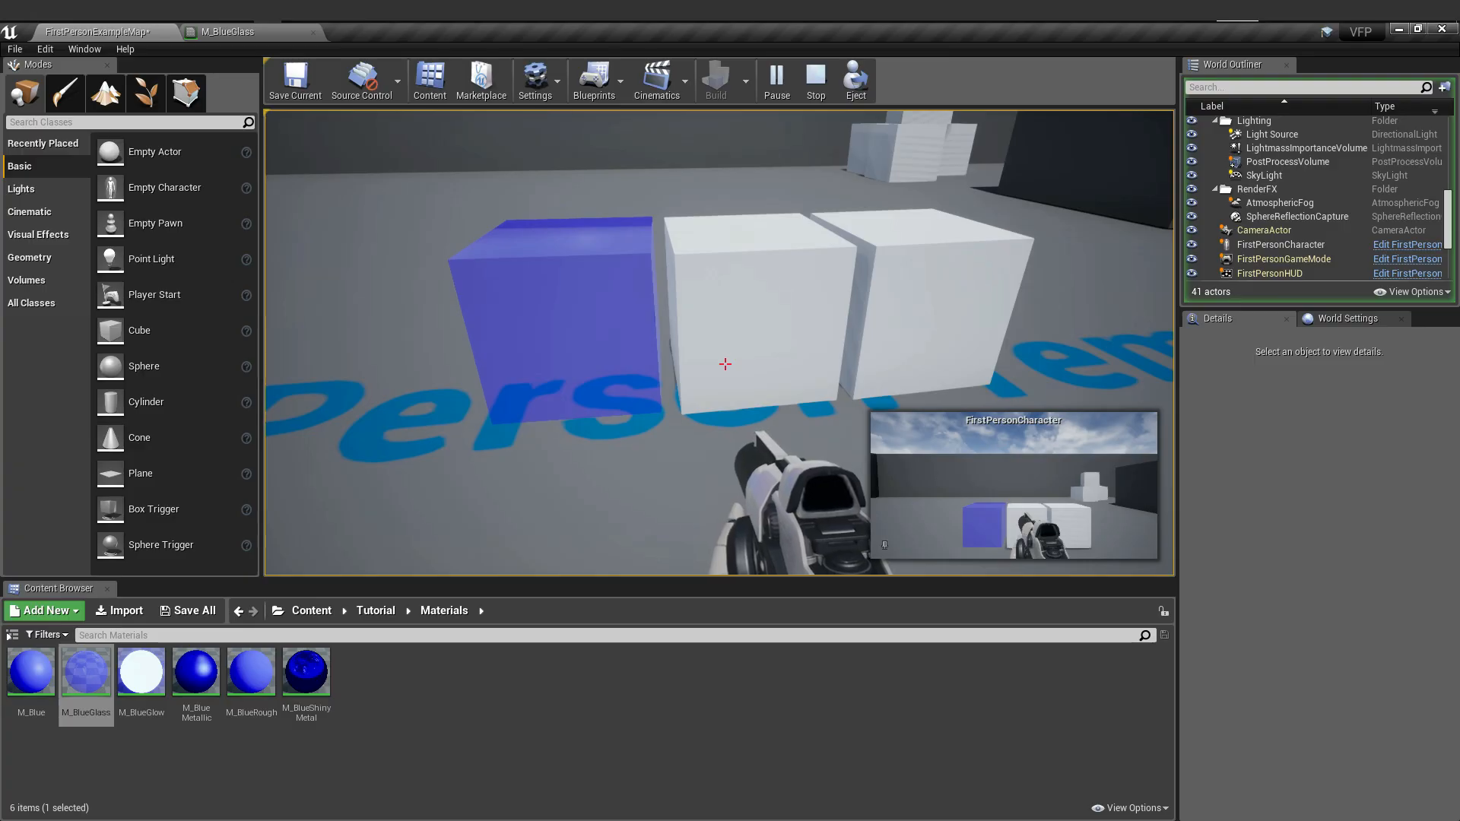
pyautogui.press('d')
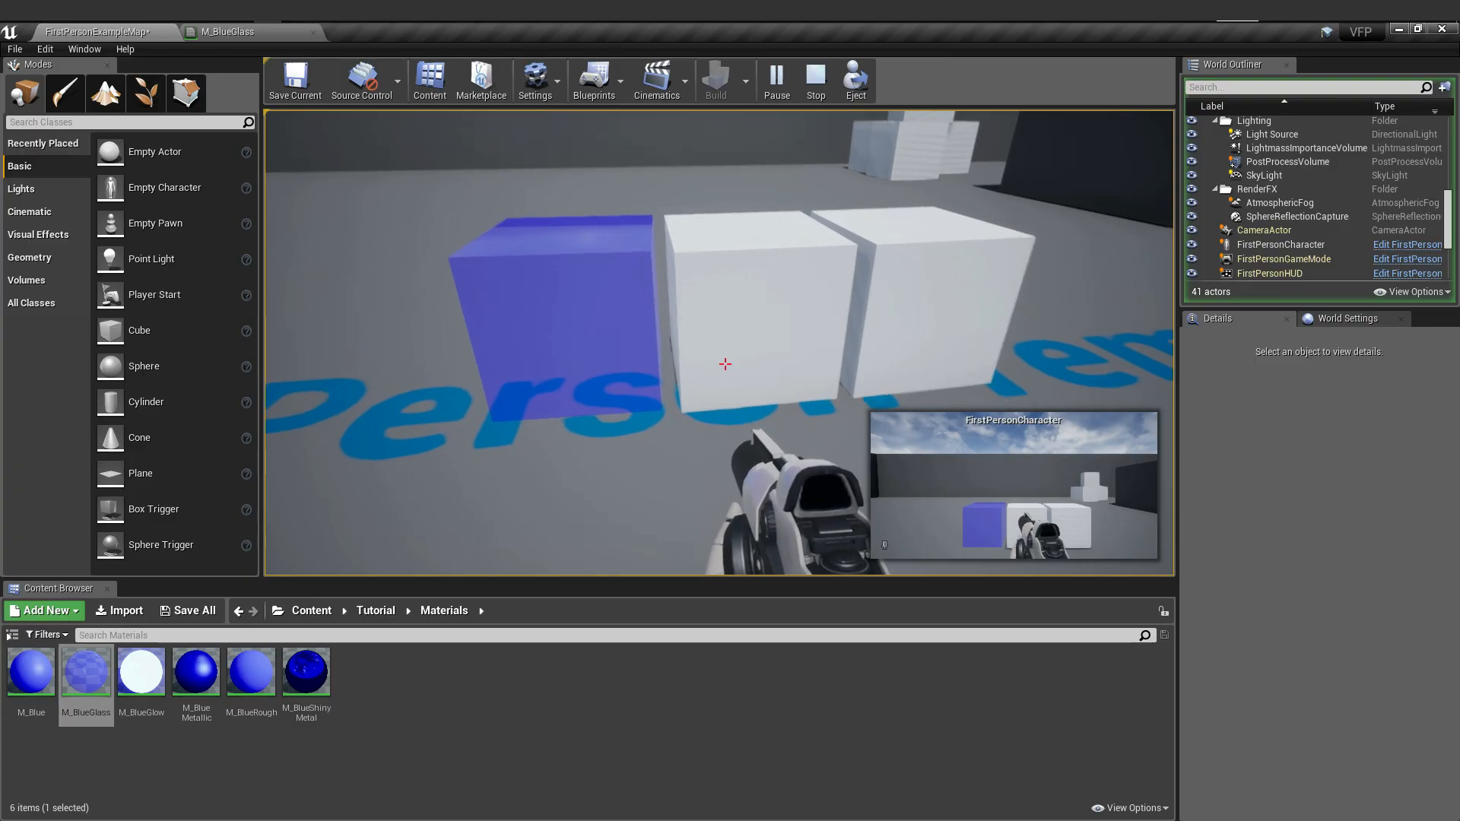
pyautogui.press('d')
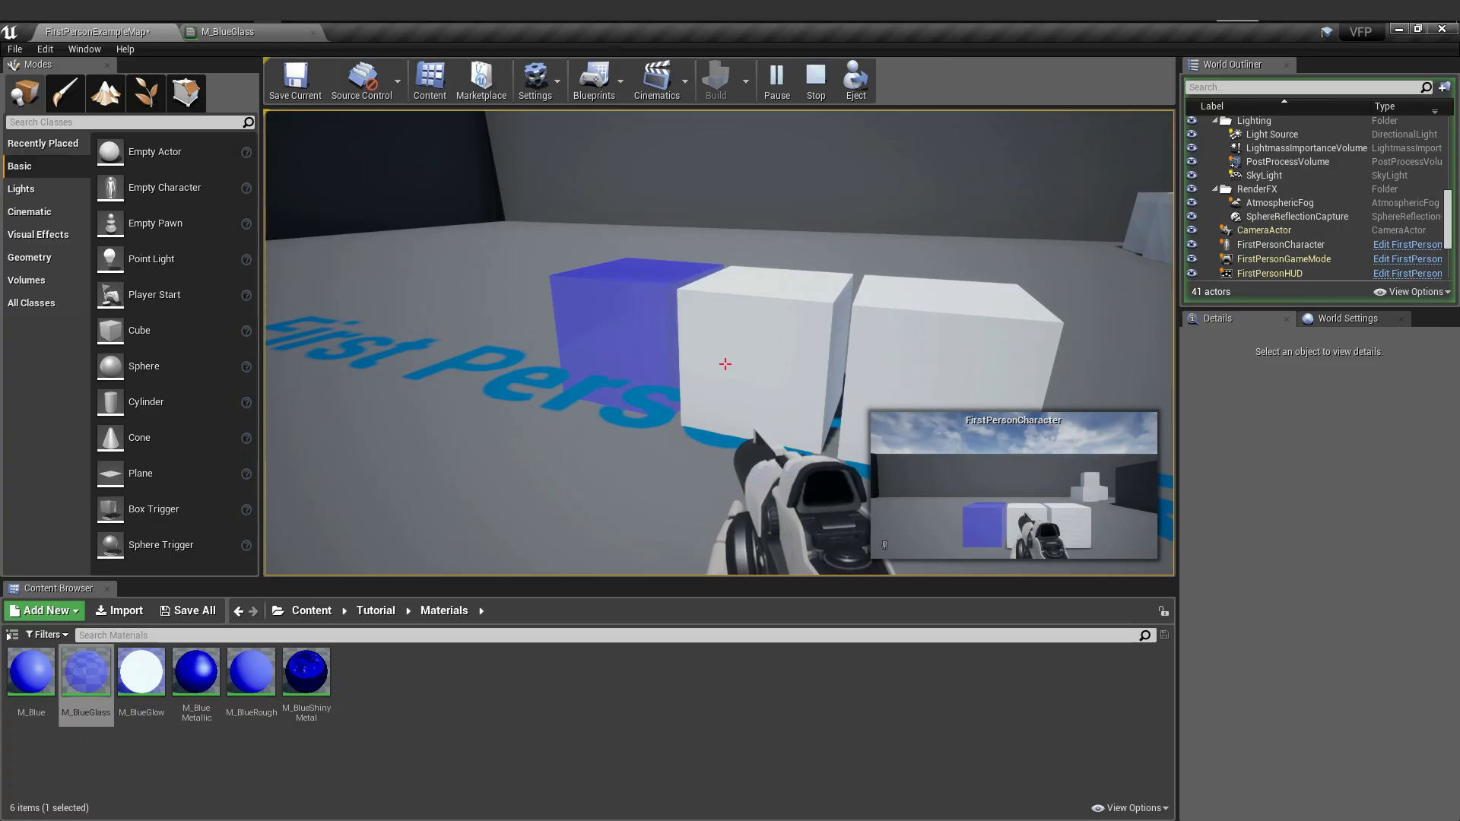
pyautogui.press('a')
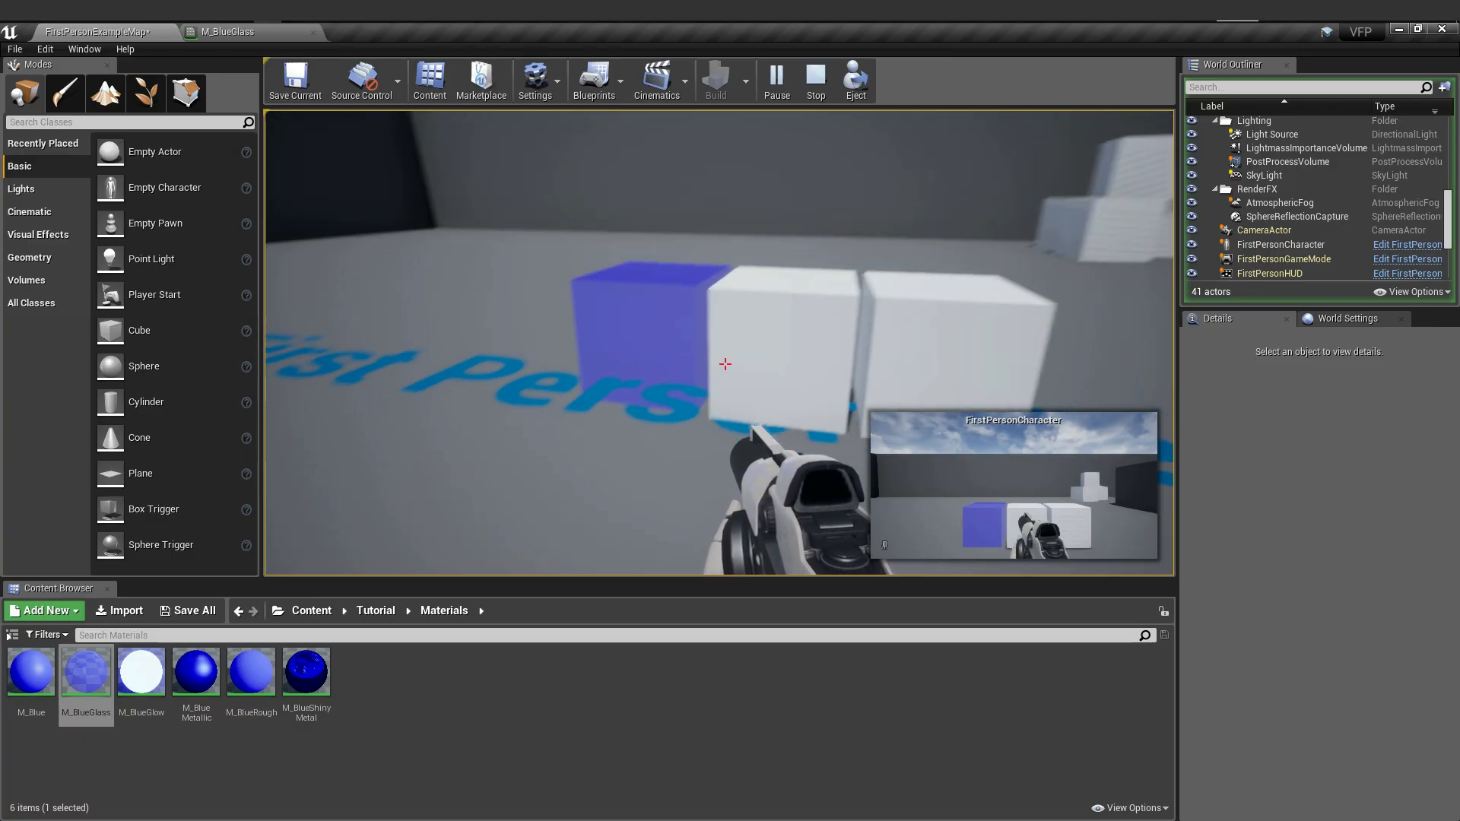
pyautogui.press('d')
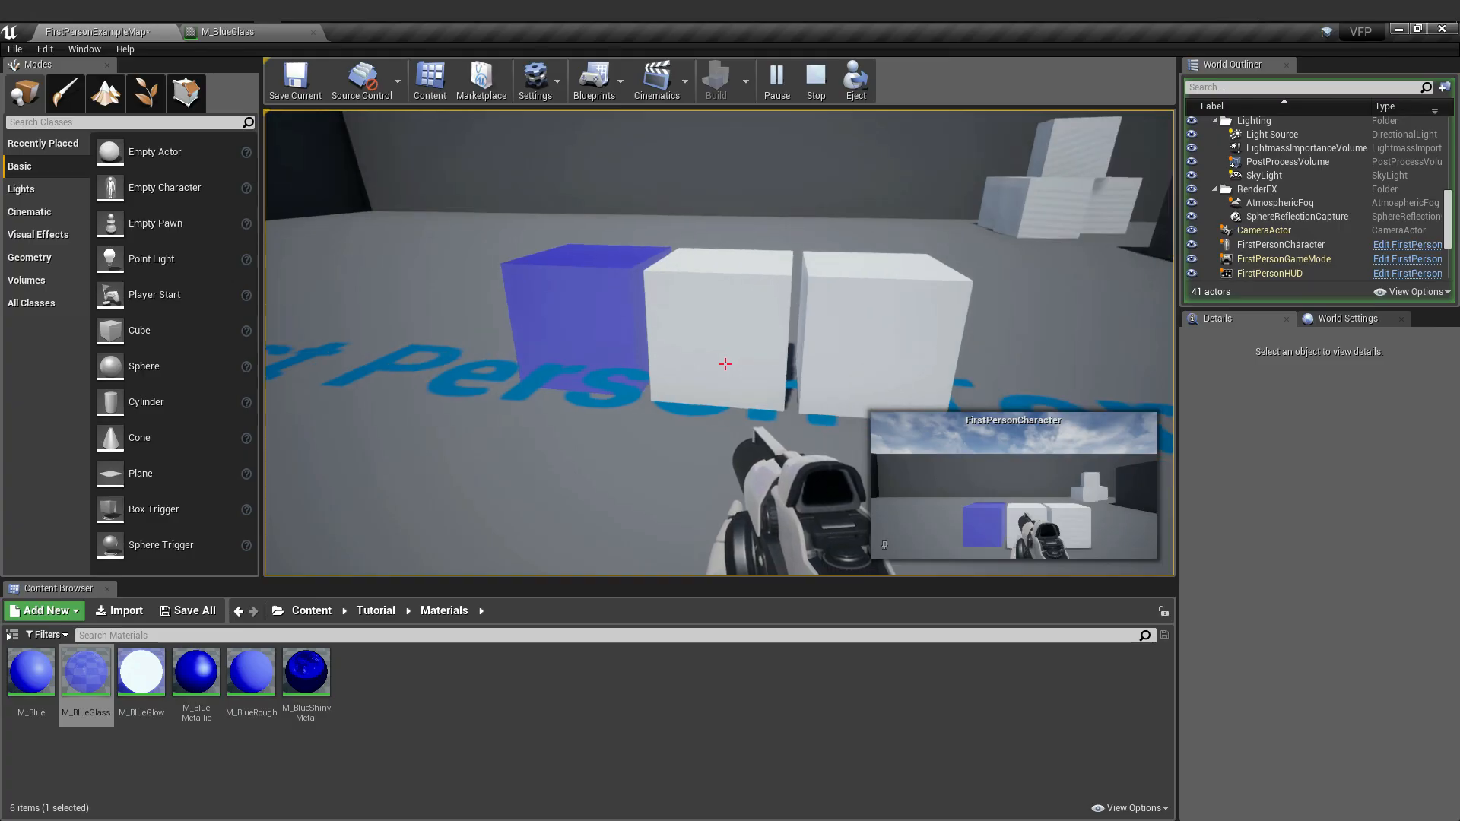
pyautogui.press('Escape')
pyautogui.click(448, 700)
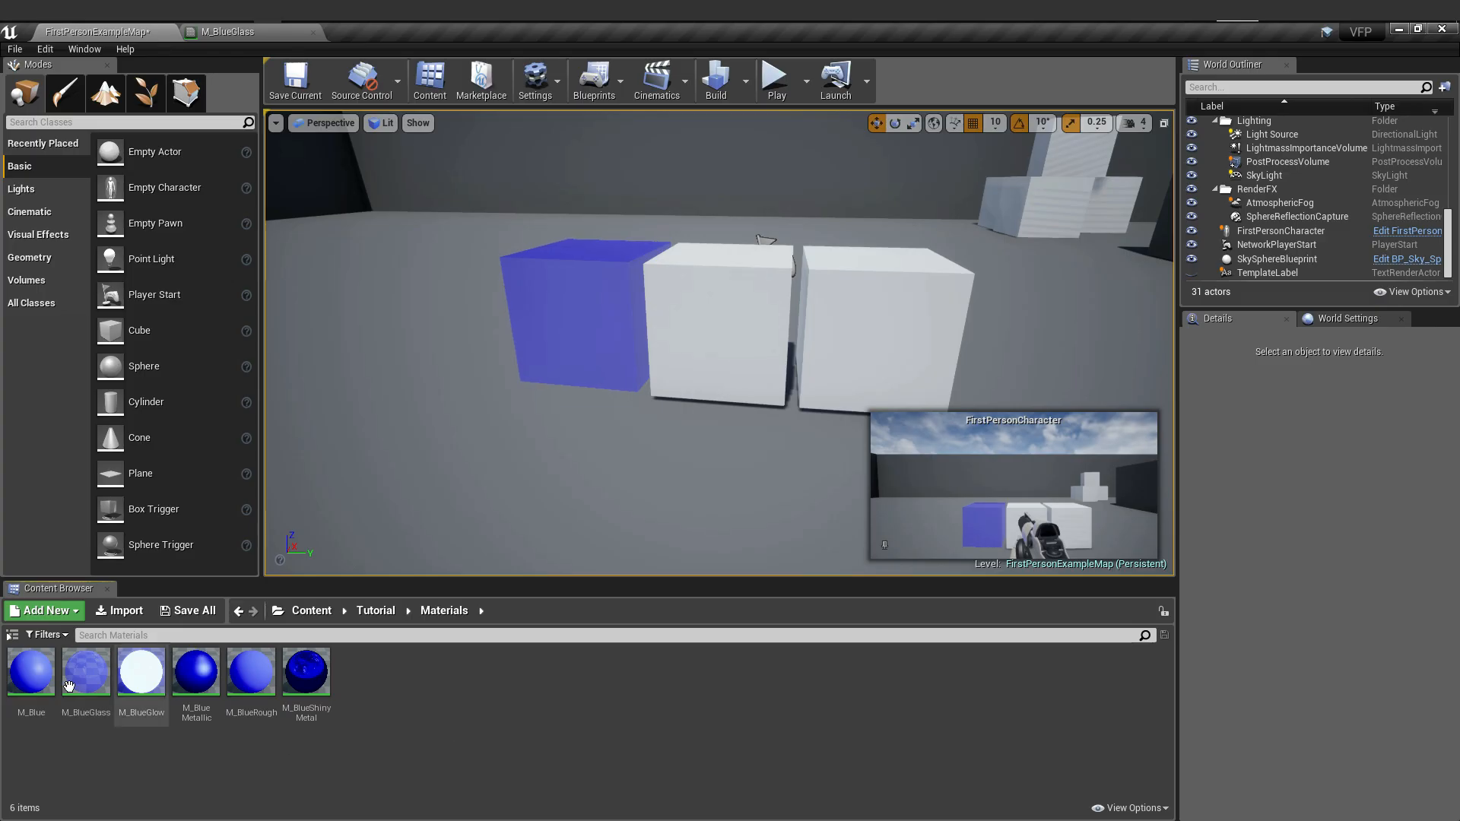
# - Duplicate the M_Blue material as M_BlueRedTransition and open the copy for editing
pyautogui.click(37, 679)
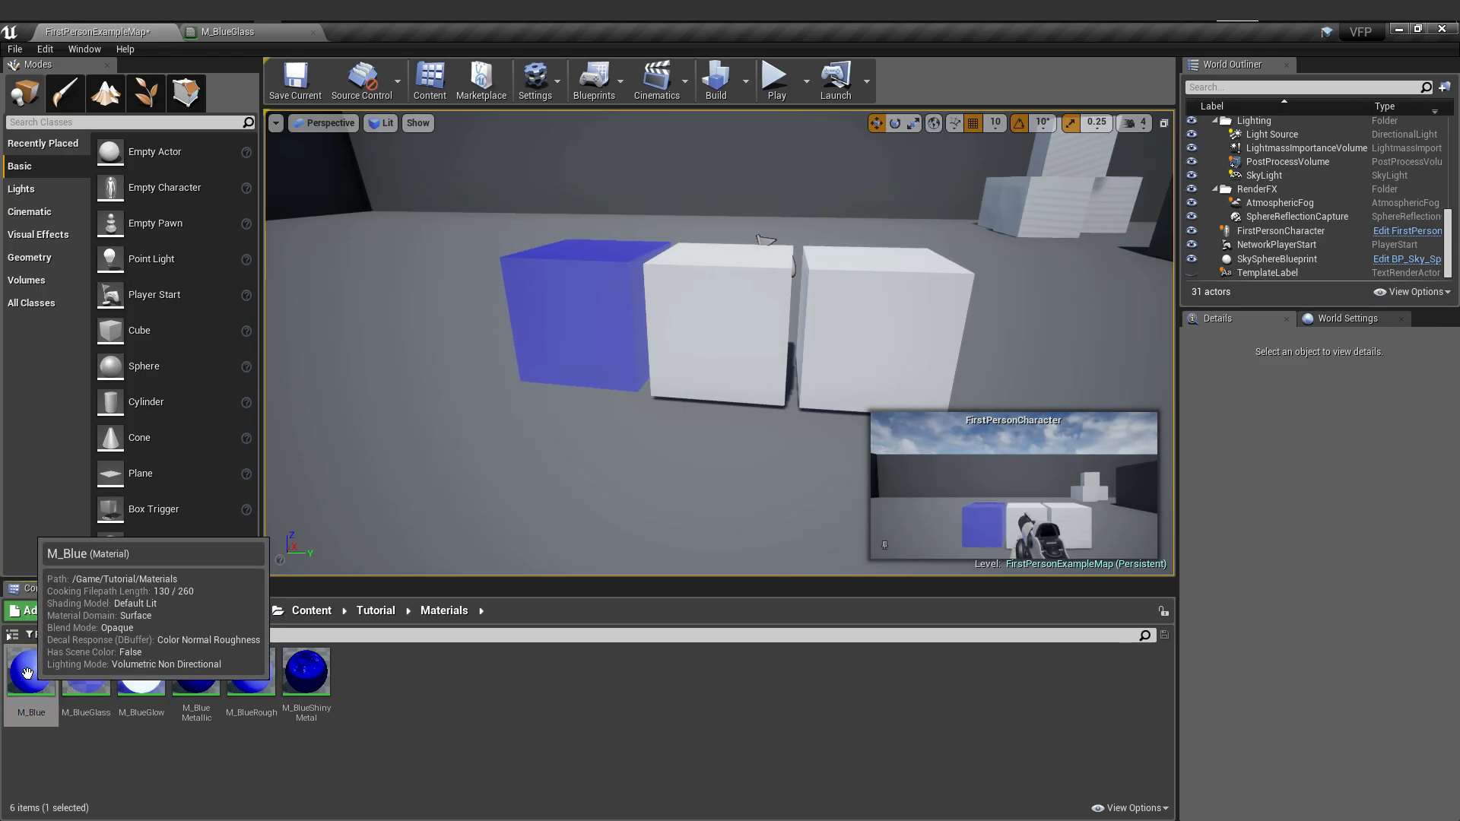
pyautogui.rightClick(35, 672)
pyautogui.click(107, 417)
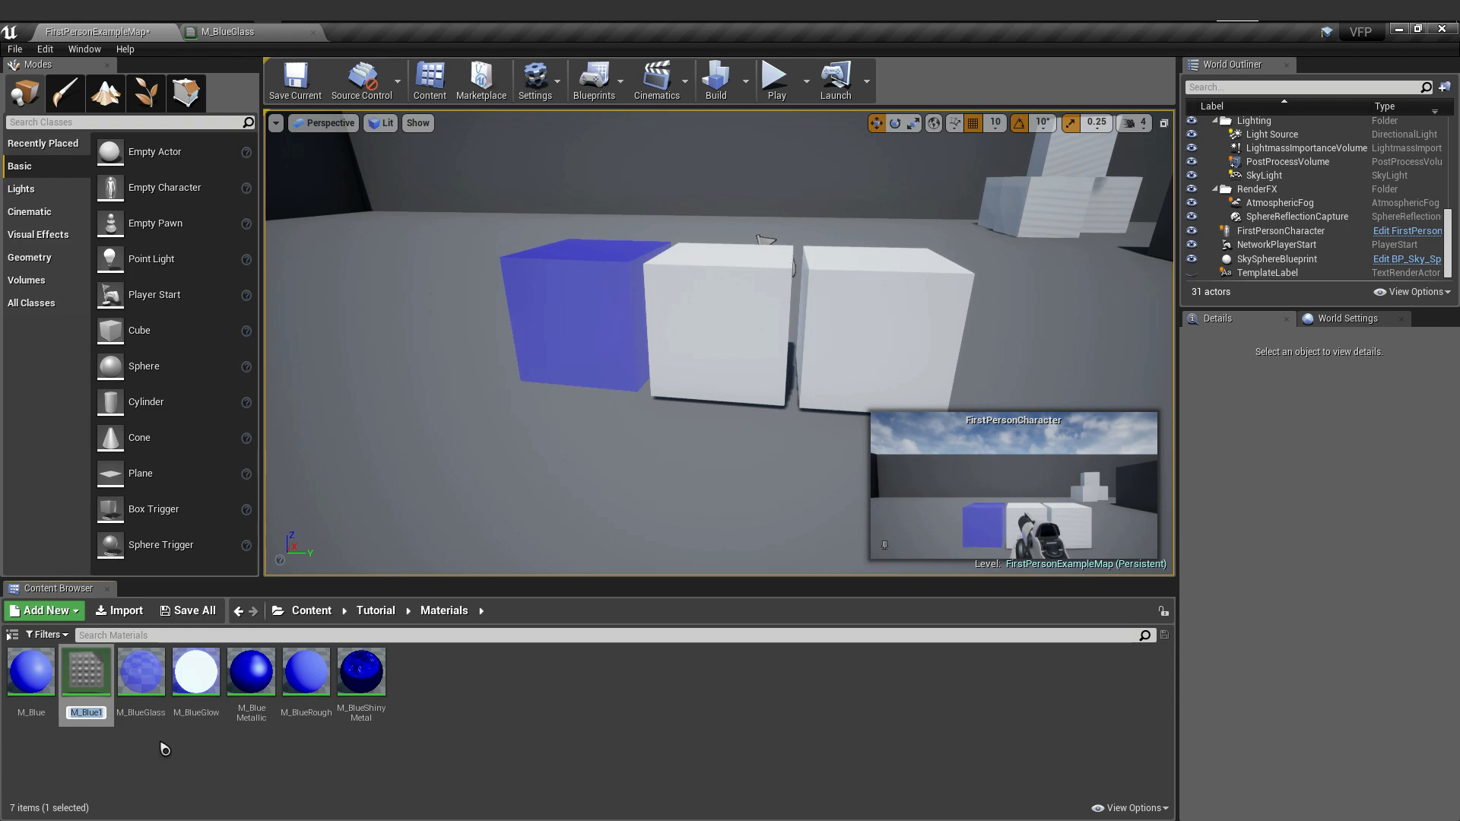
pyautogui.press('BackSpace')
pyautogui.write('Red')
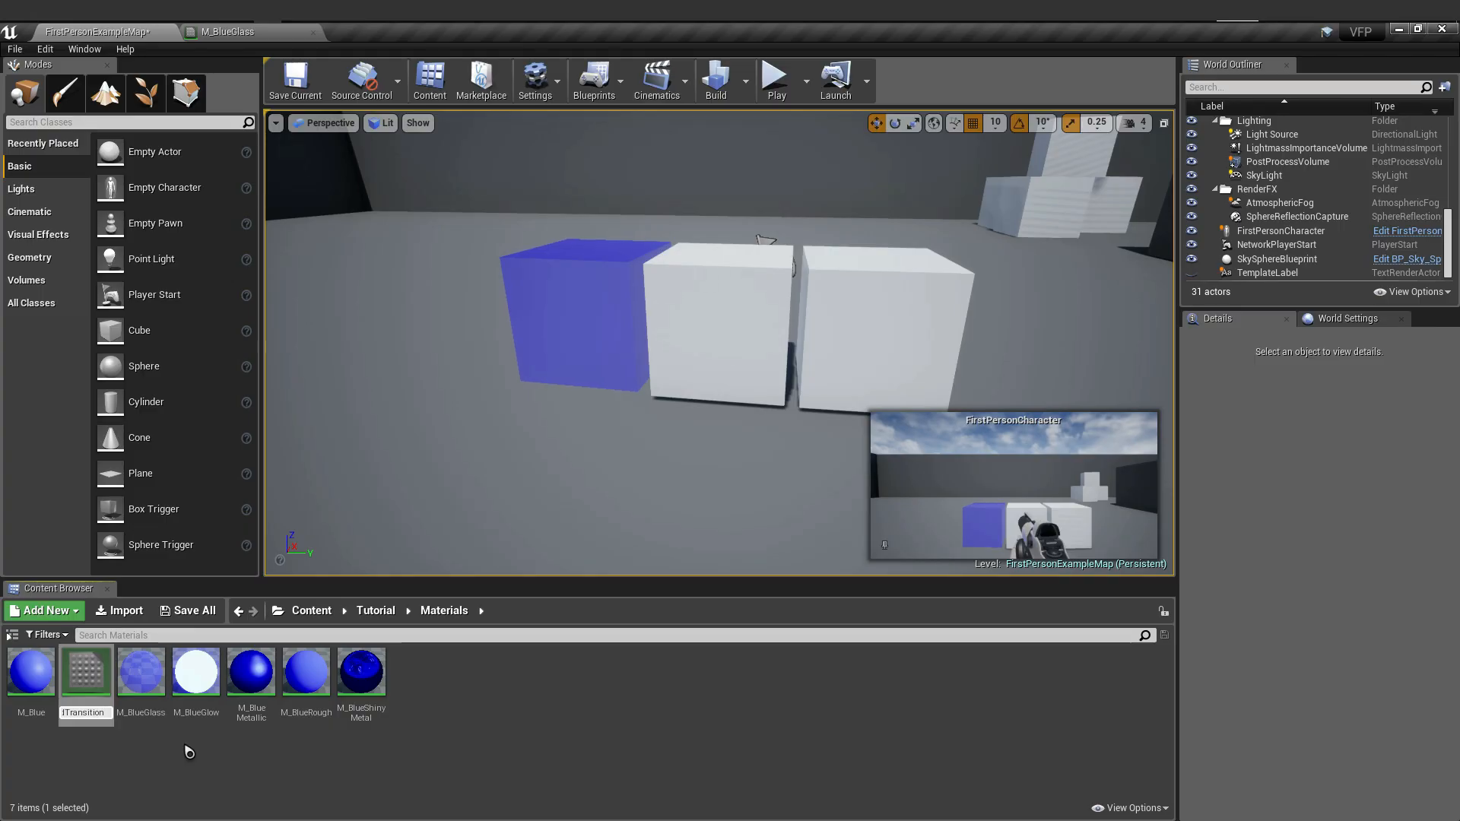
pyautogui.press('Return')
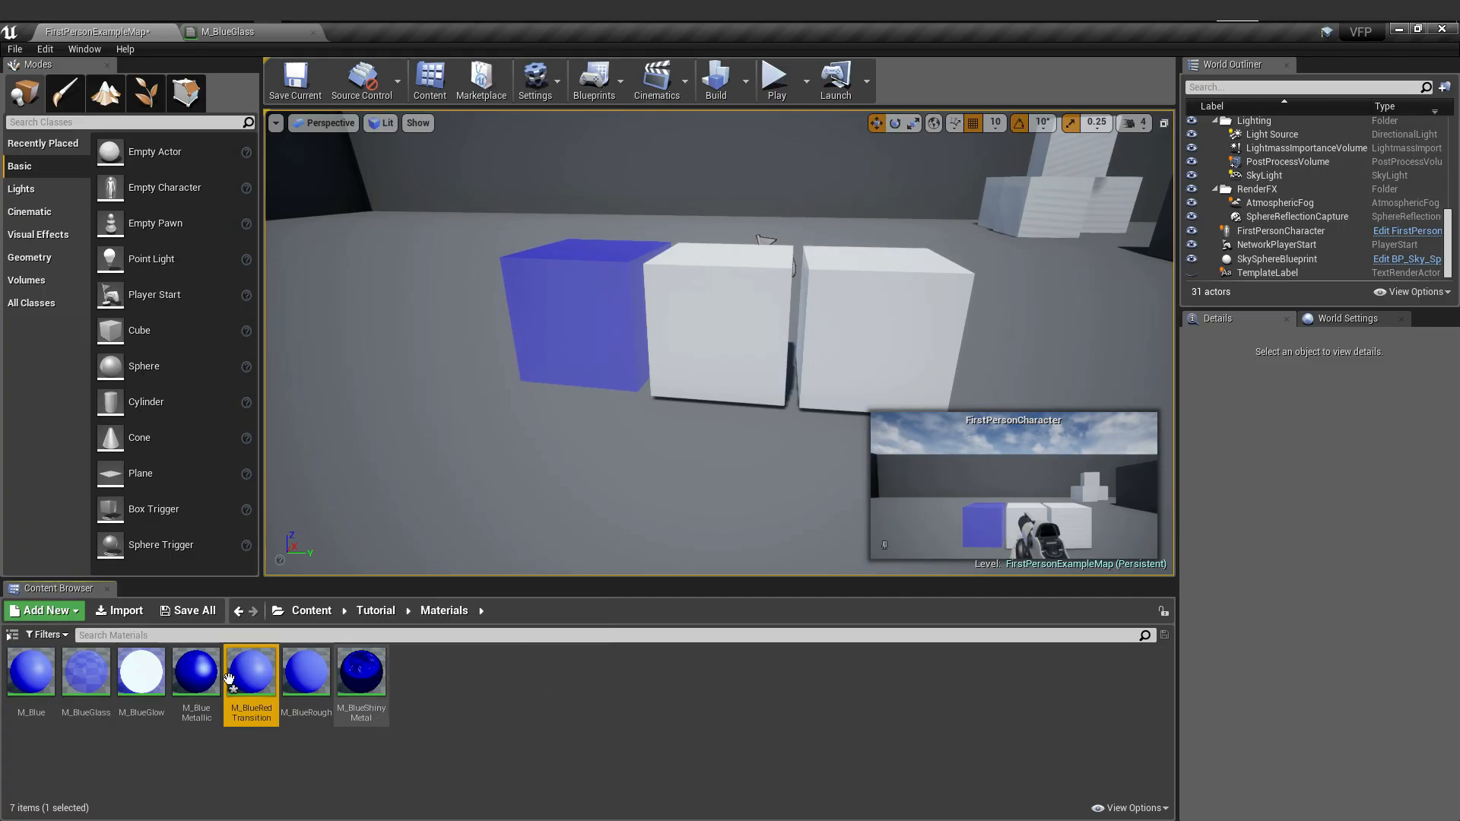
pyautogui.doubleClick(251, 677)
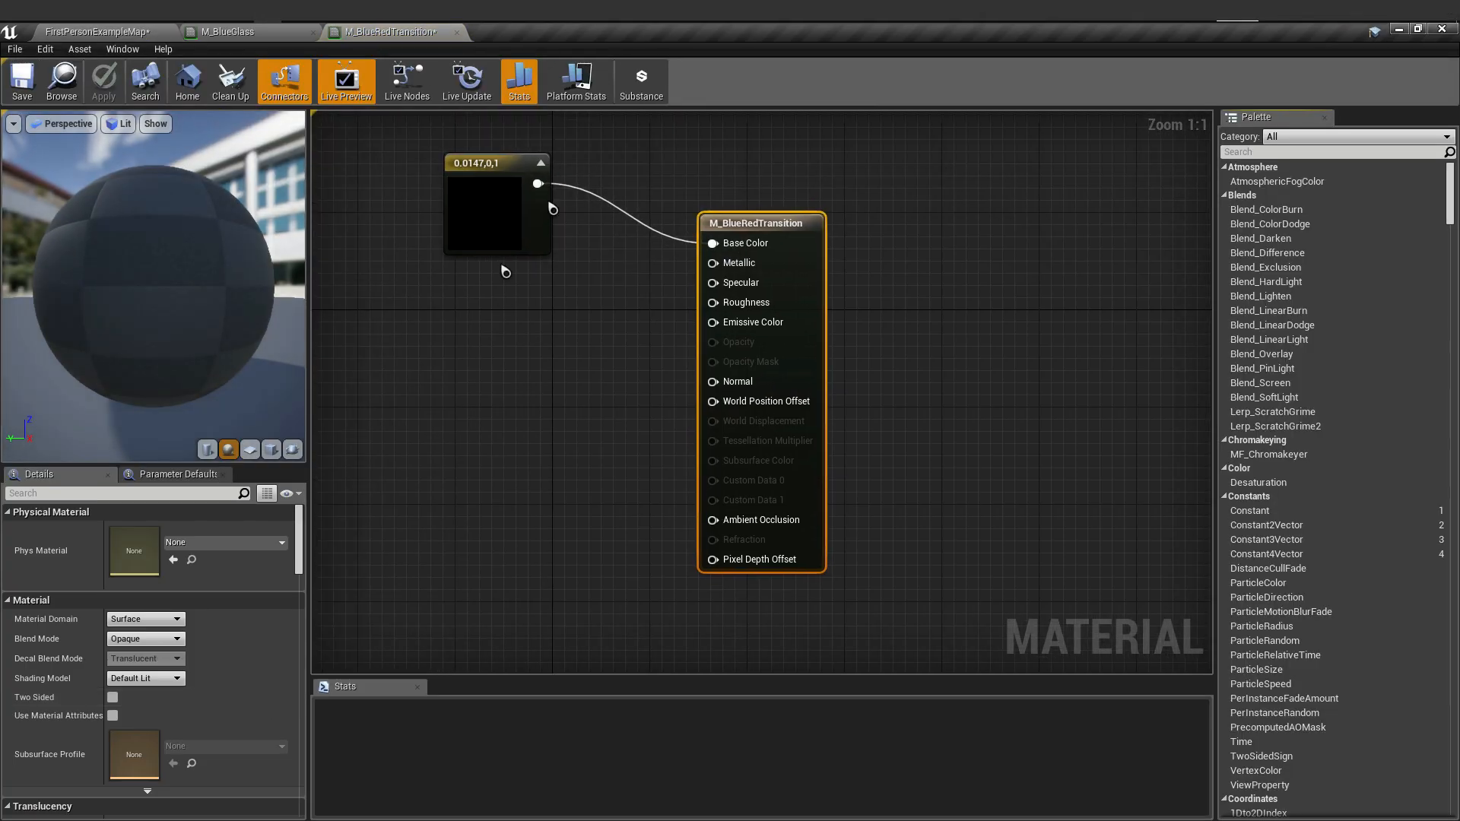
# - Shift the blue color constant away from the result node and add a Constant3Vector node directly below it
pyautogui.moveTo(534, 374); pyautogui.dragTo(588, 378, button='right')
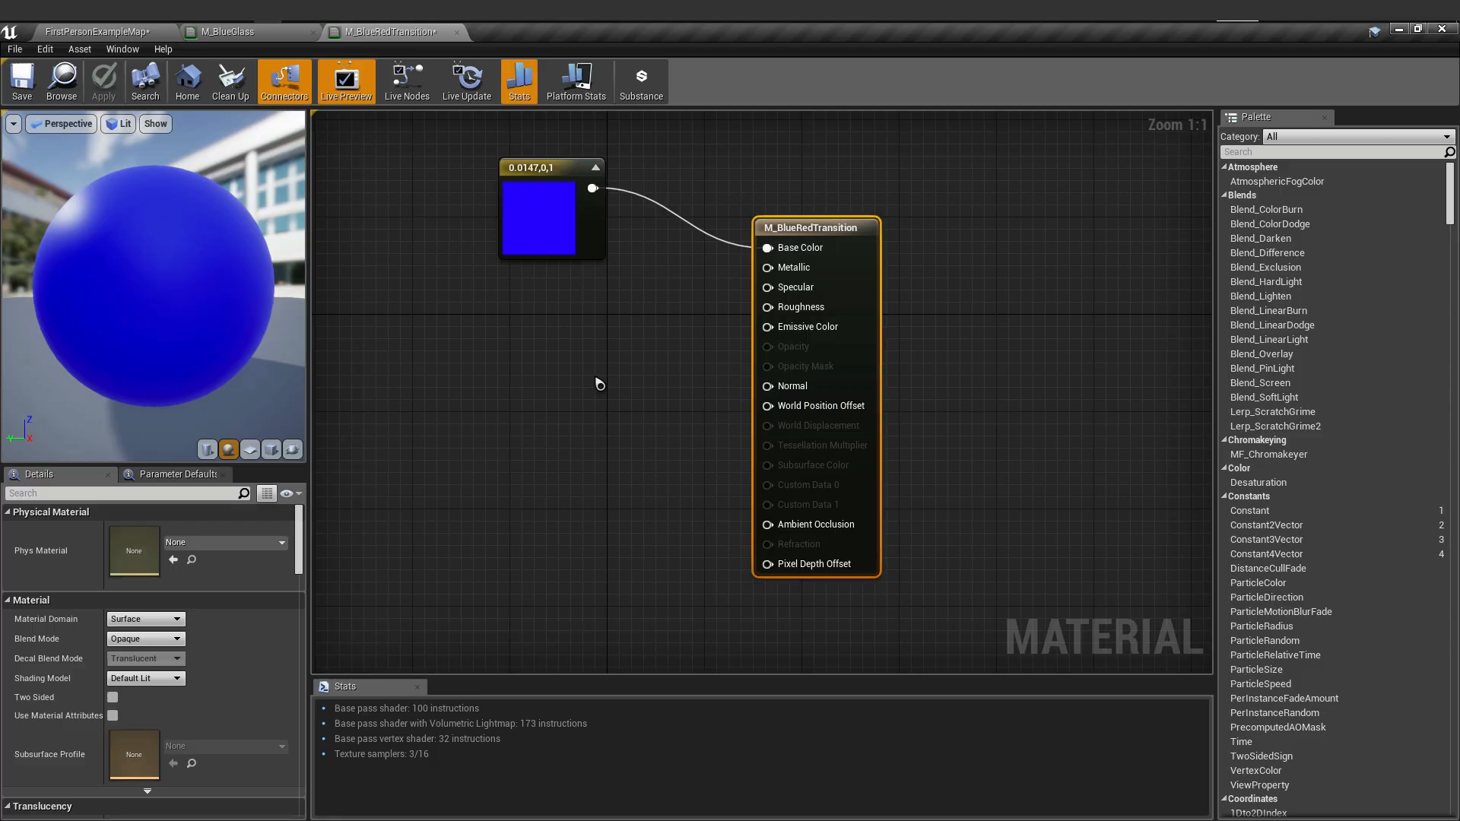
pyautogui.moveTo(556, 191); pyautogui.dragTo(508, 192)
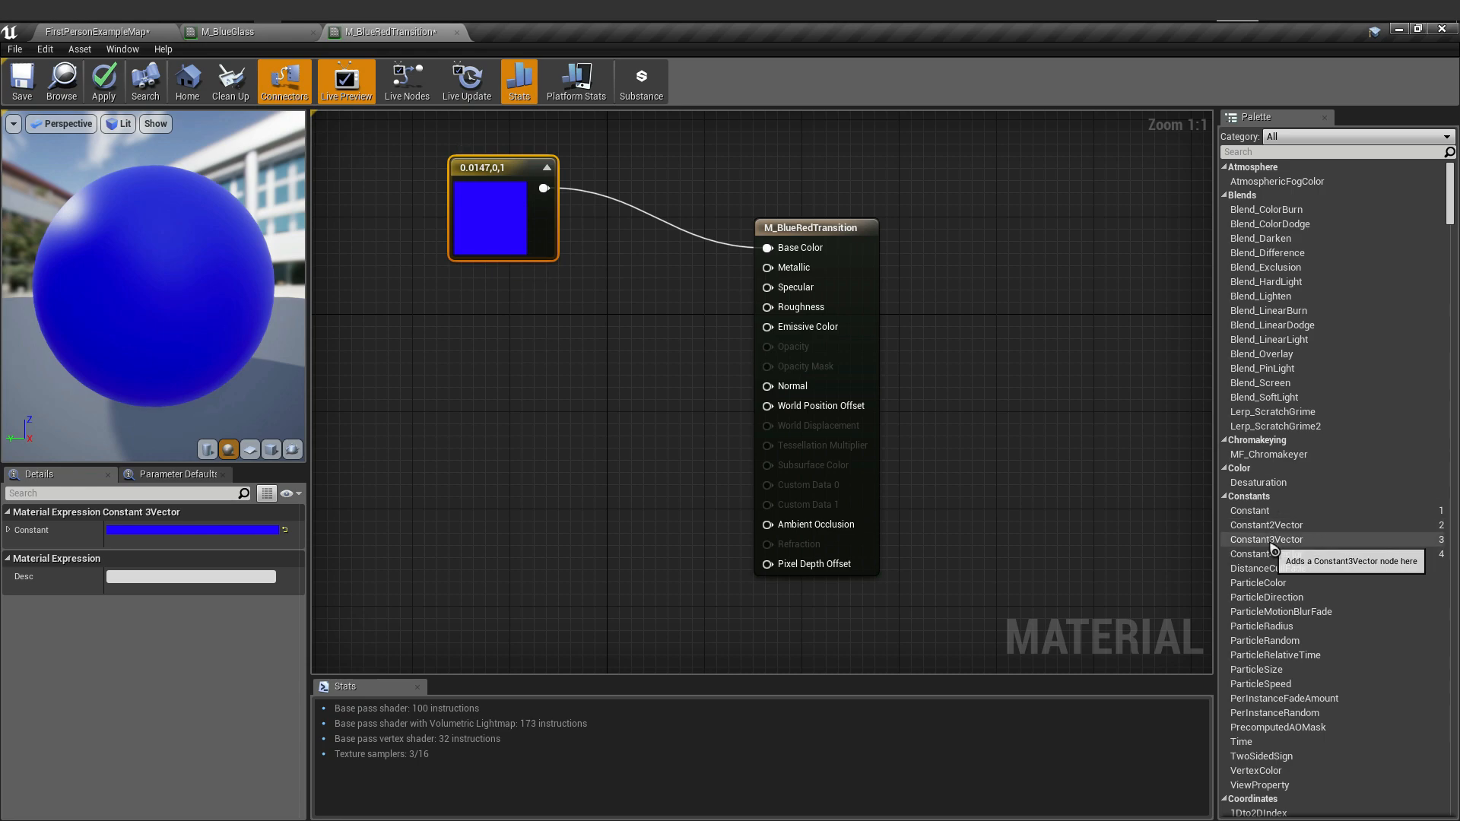
pyautogui.moveTo(1291, 549); pyautogui.dragTo(514, 288)
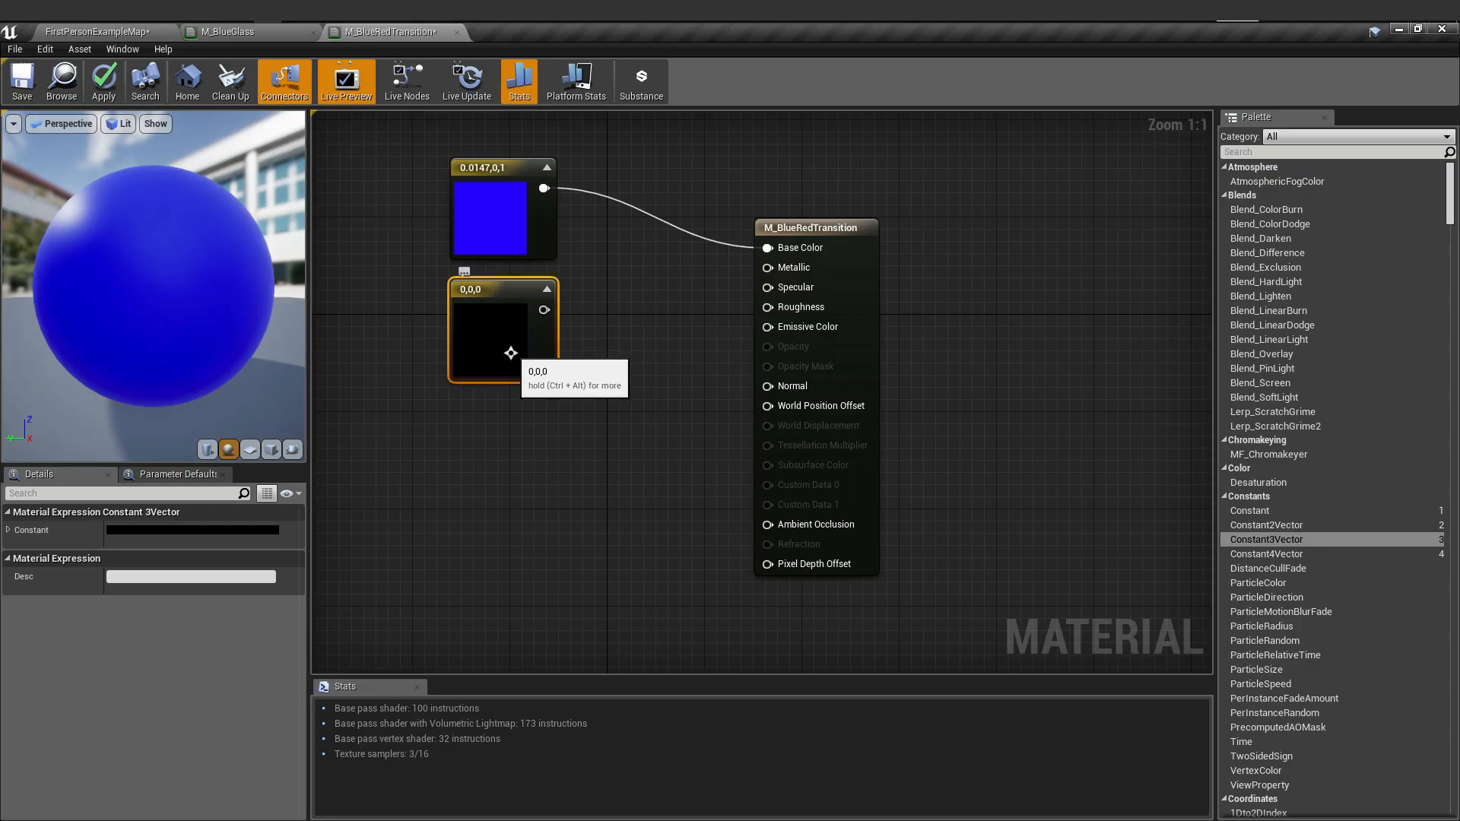
# - Set the new Constant3Vector's color to a saturated red, about R 0.859, G 0, B 0.041
pyautogui.doubleClick(505, 344)
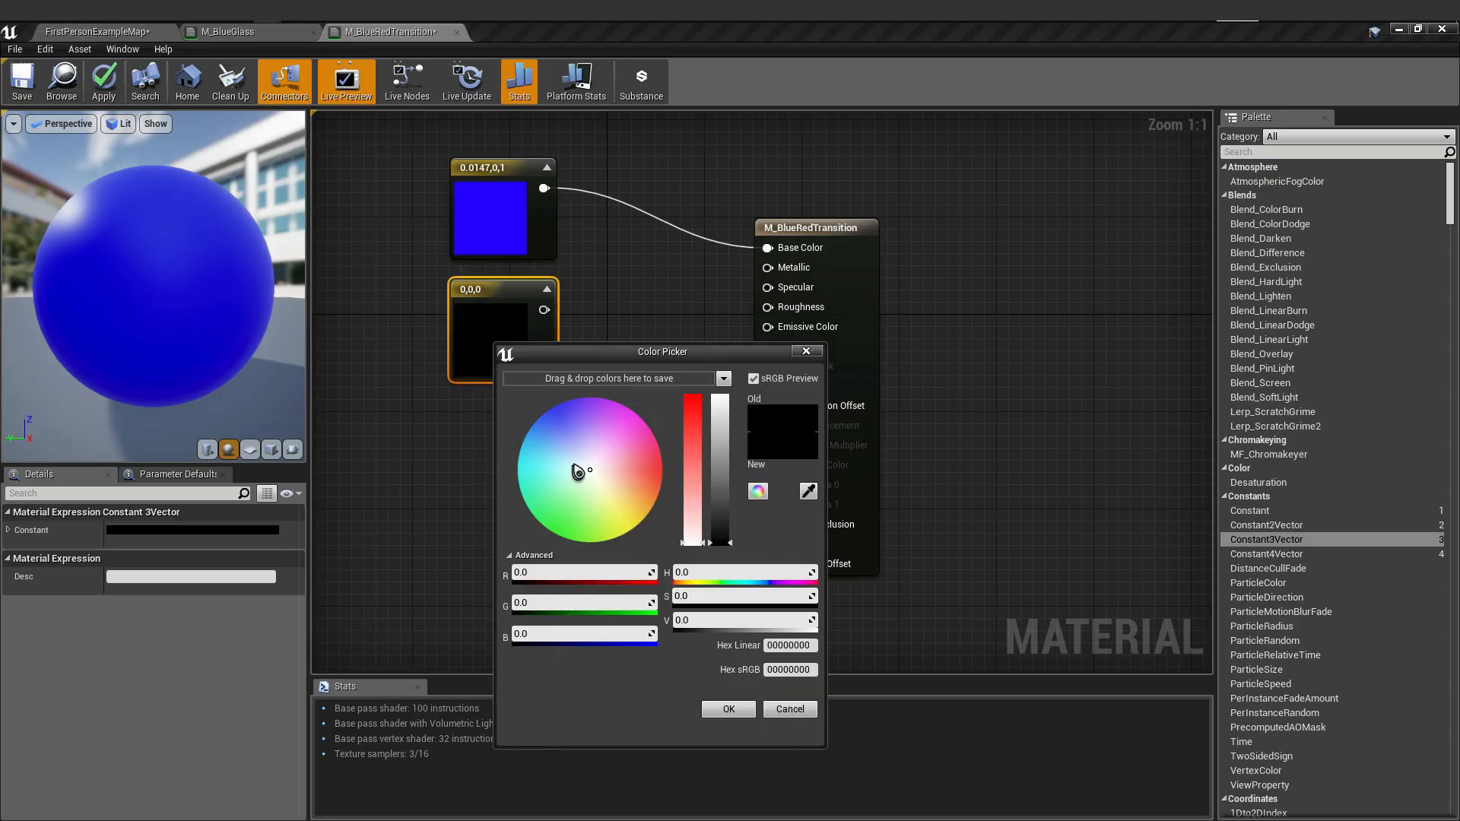
pyautogui.click(597, 468)
pyautogui.moveTo(596, 467); pyautogui.dragTo(654, 464)
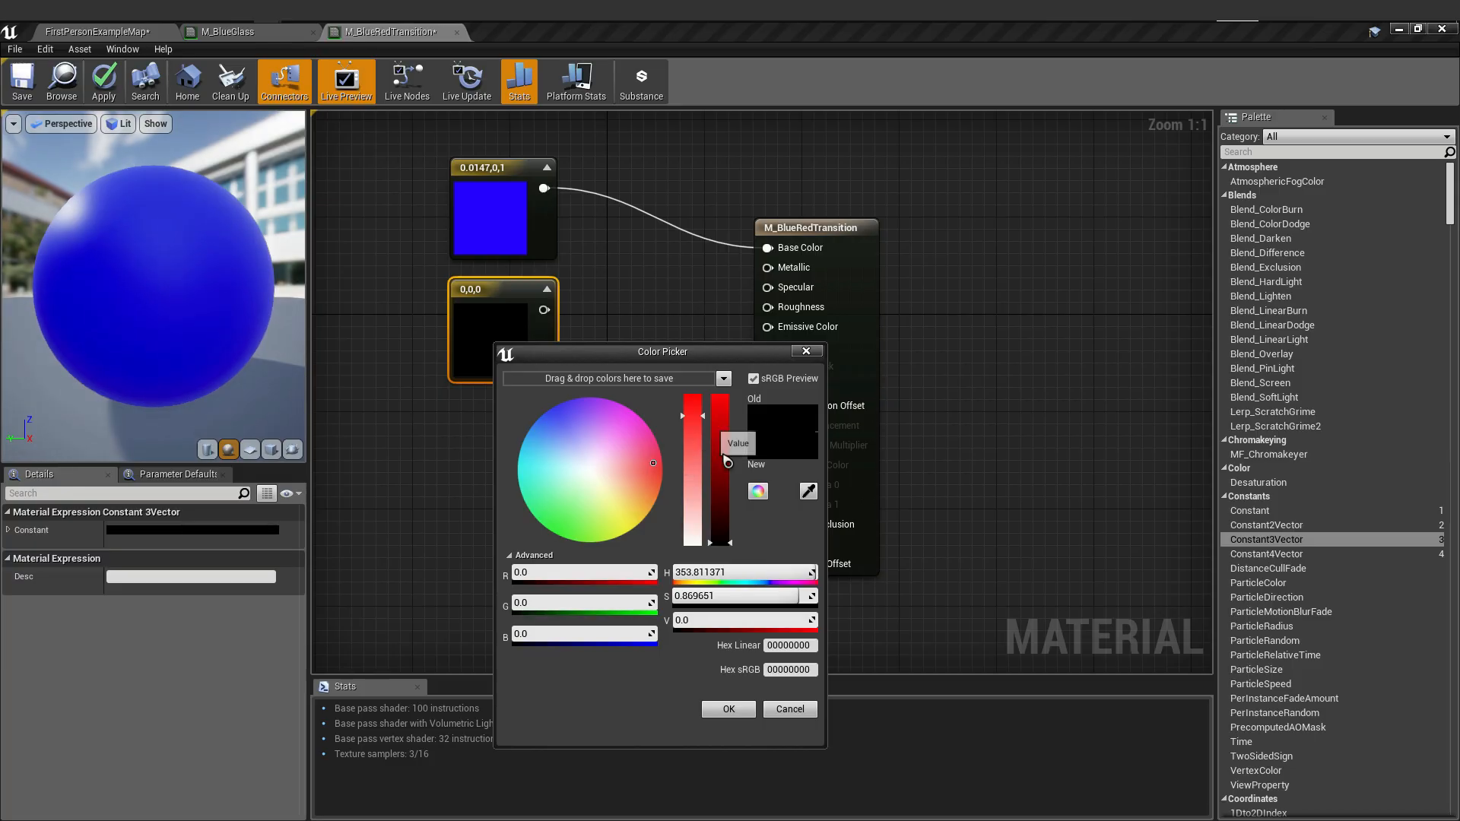
pyautogui.moveTo(721, 541); pyautogui.dragTo(696, 385)
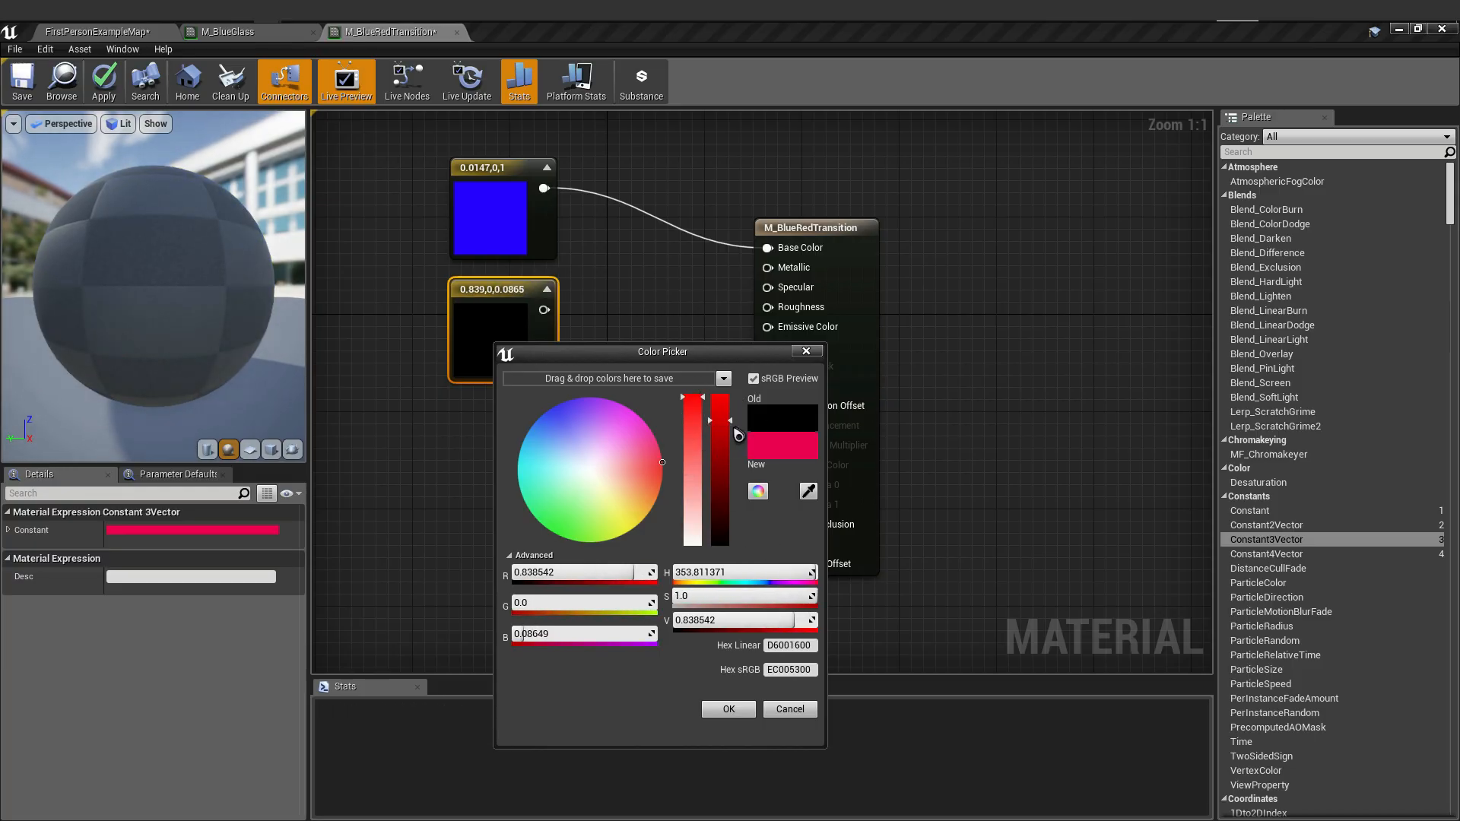
pyautogui.click(728, 417)
pyautogui.moveTo(662, 464); pyautogui.dragTo(668, 469)
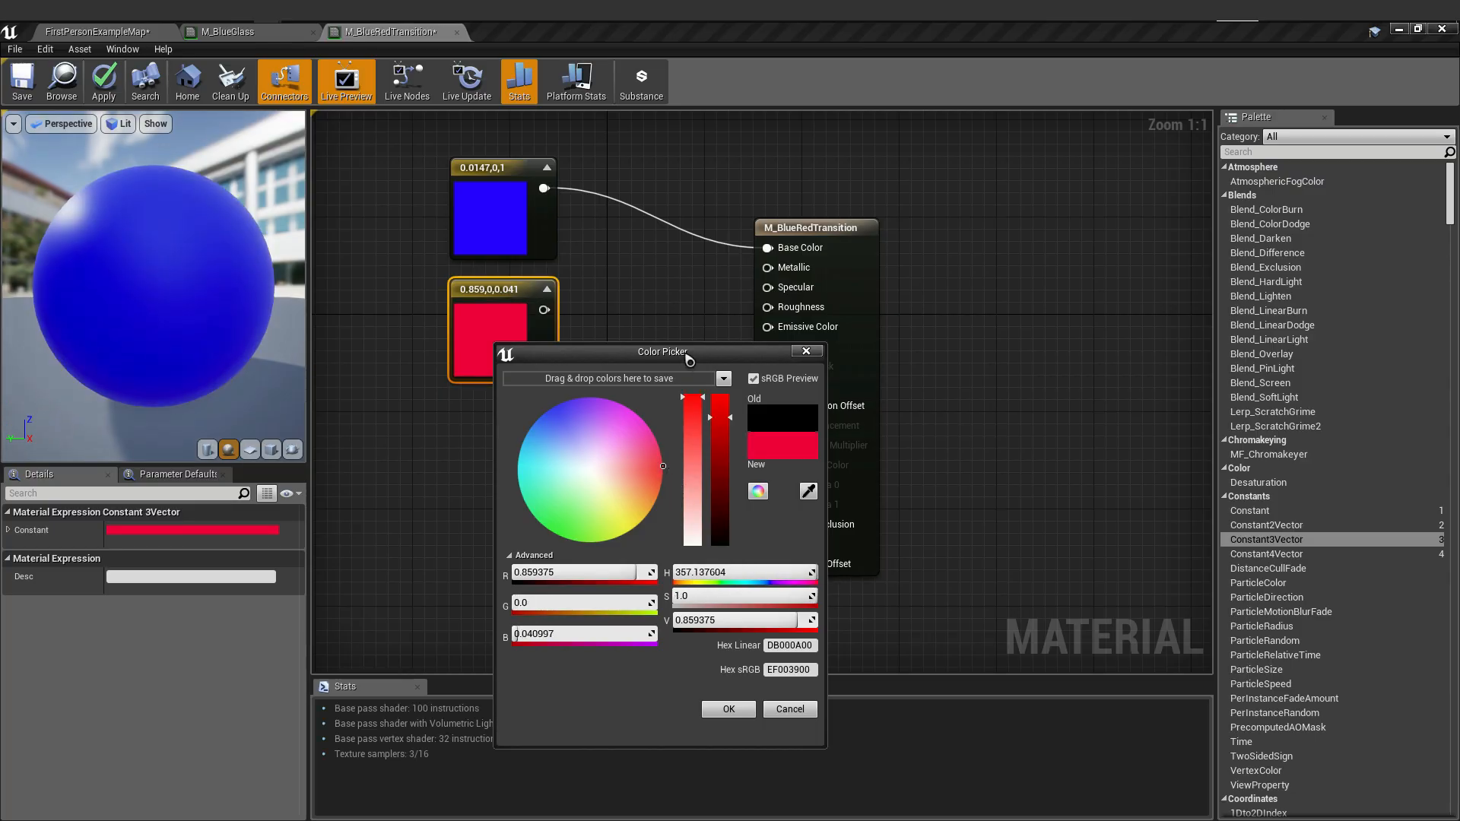
pyautogui.moveTo(679, 352); pyautogui.dragTo(744, 316)
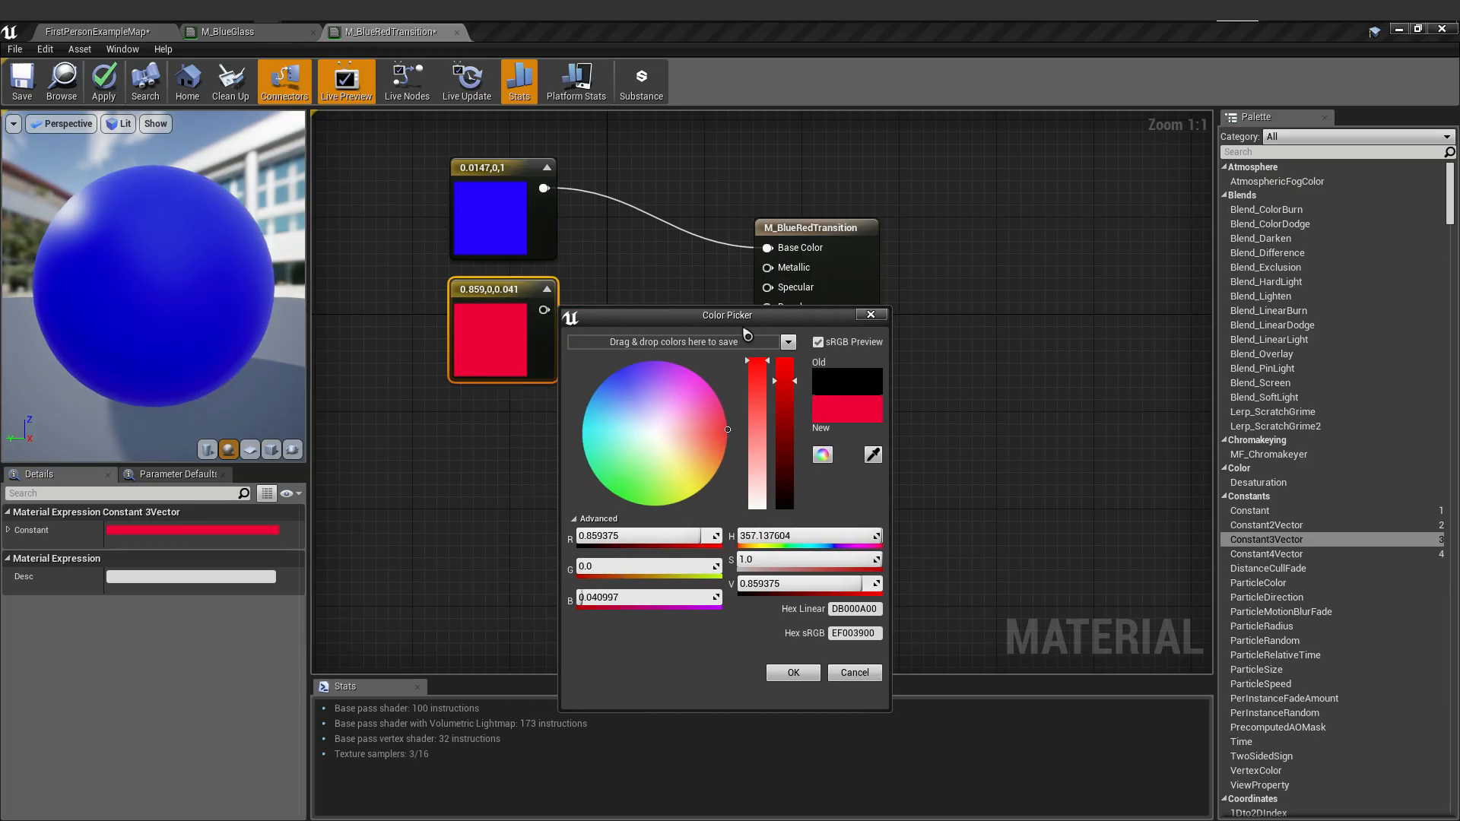
pyautogui.click(791, 674)
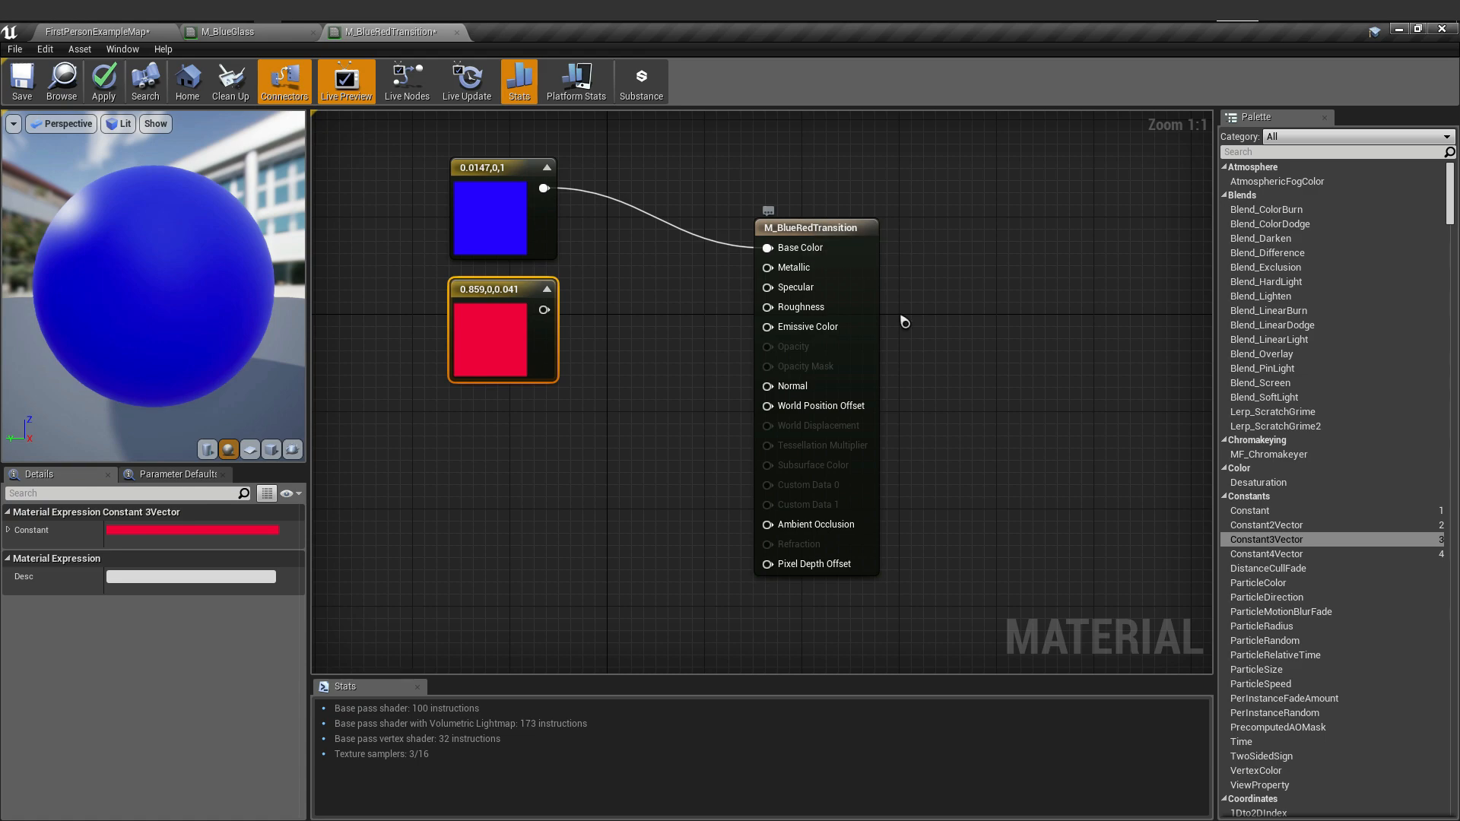
# - Disconnect the blue constant from Base Color and add a LinearInterpolate node between the color constants and the result node
pyautogui.keyDown('alt'); pyautogui.click(704, 244); pyautogui.keyUp('alt')
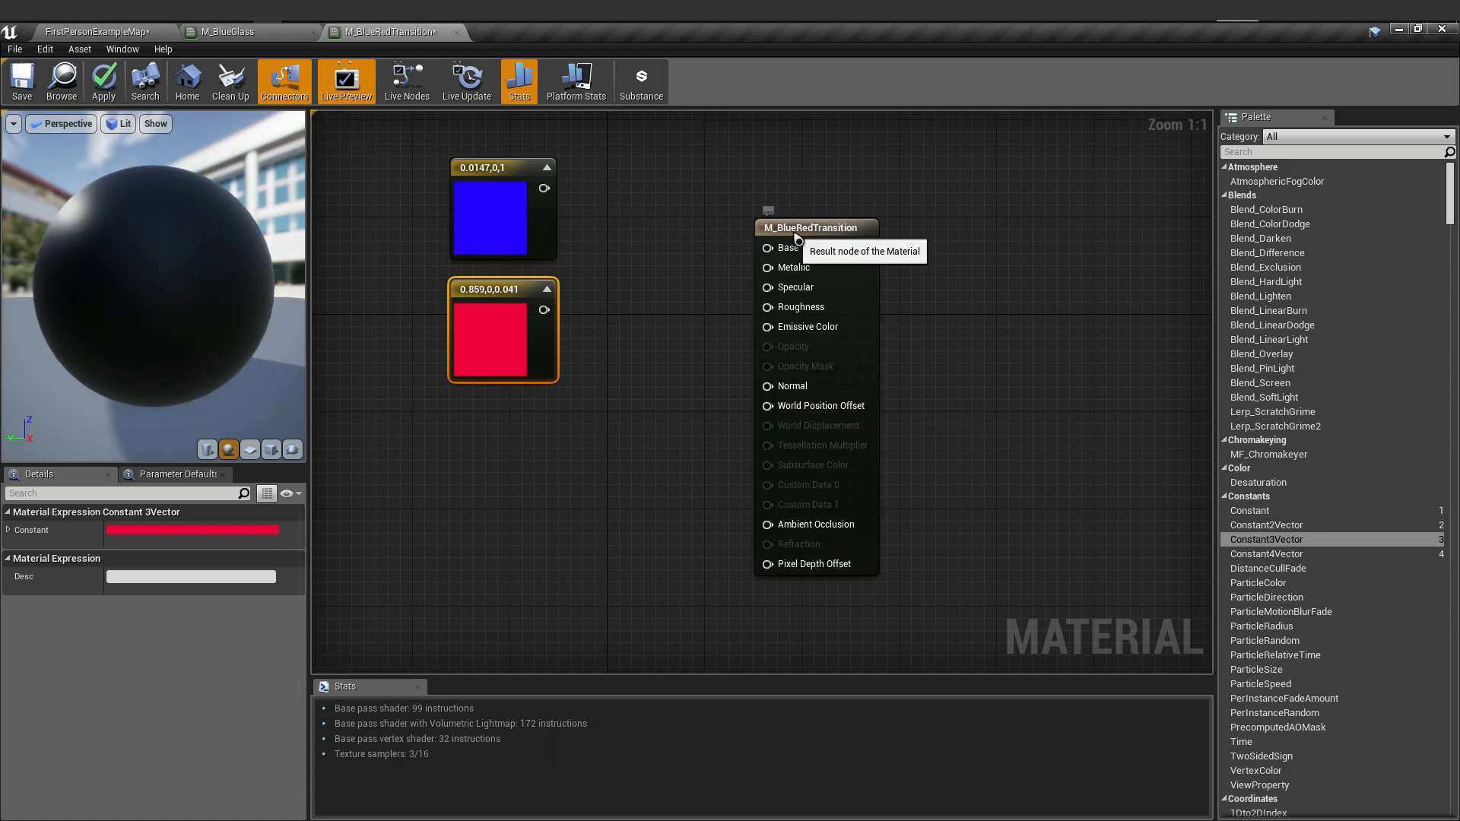
pyautogui.moveTo(800, 240); pyautogui.dragTo(802, 203)
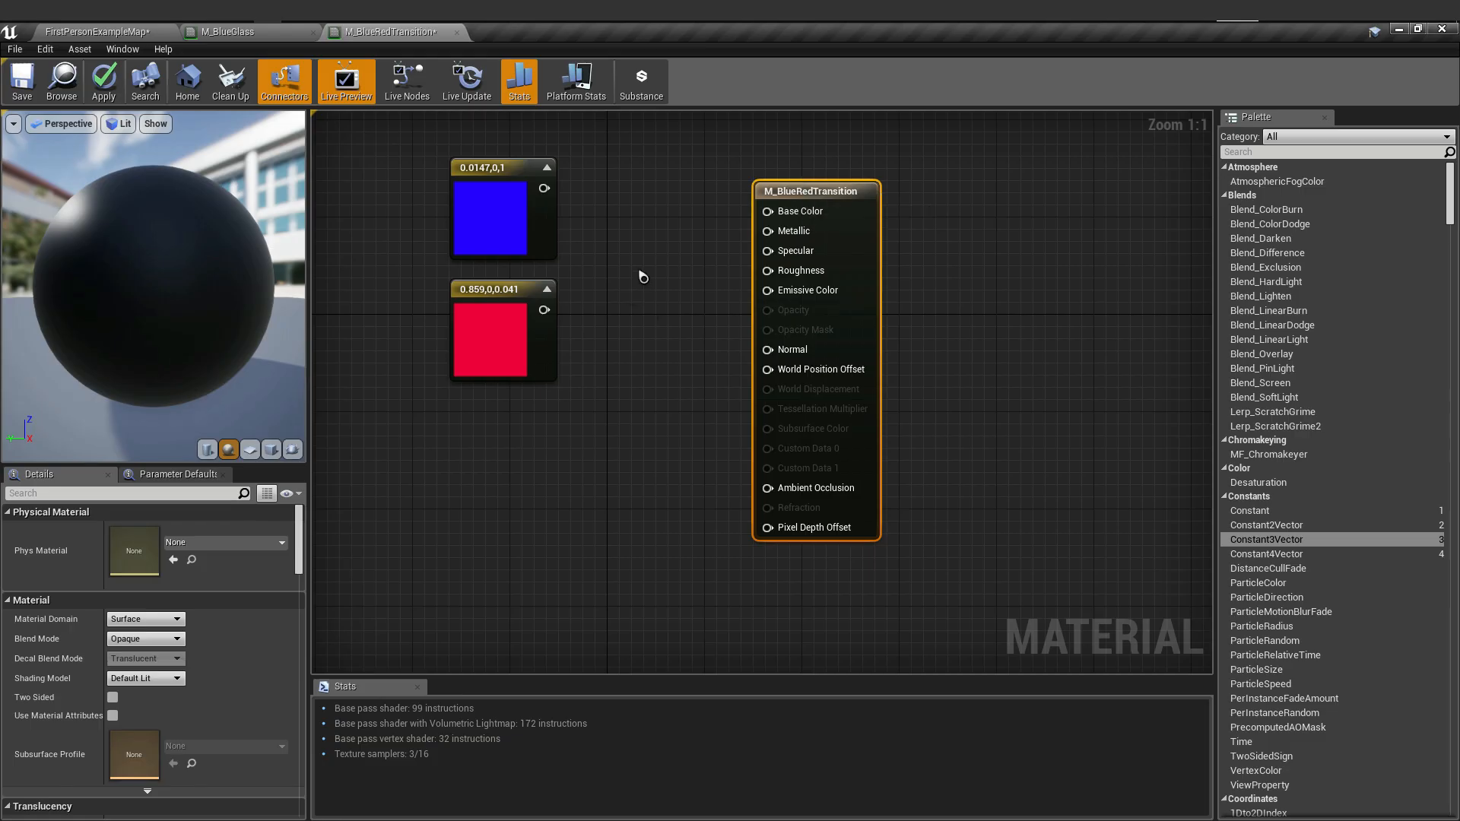
pyautogui.rightClick(640, 275)
pyautogui.write('lie')
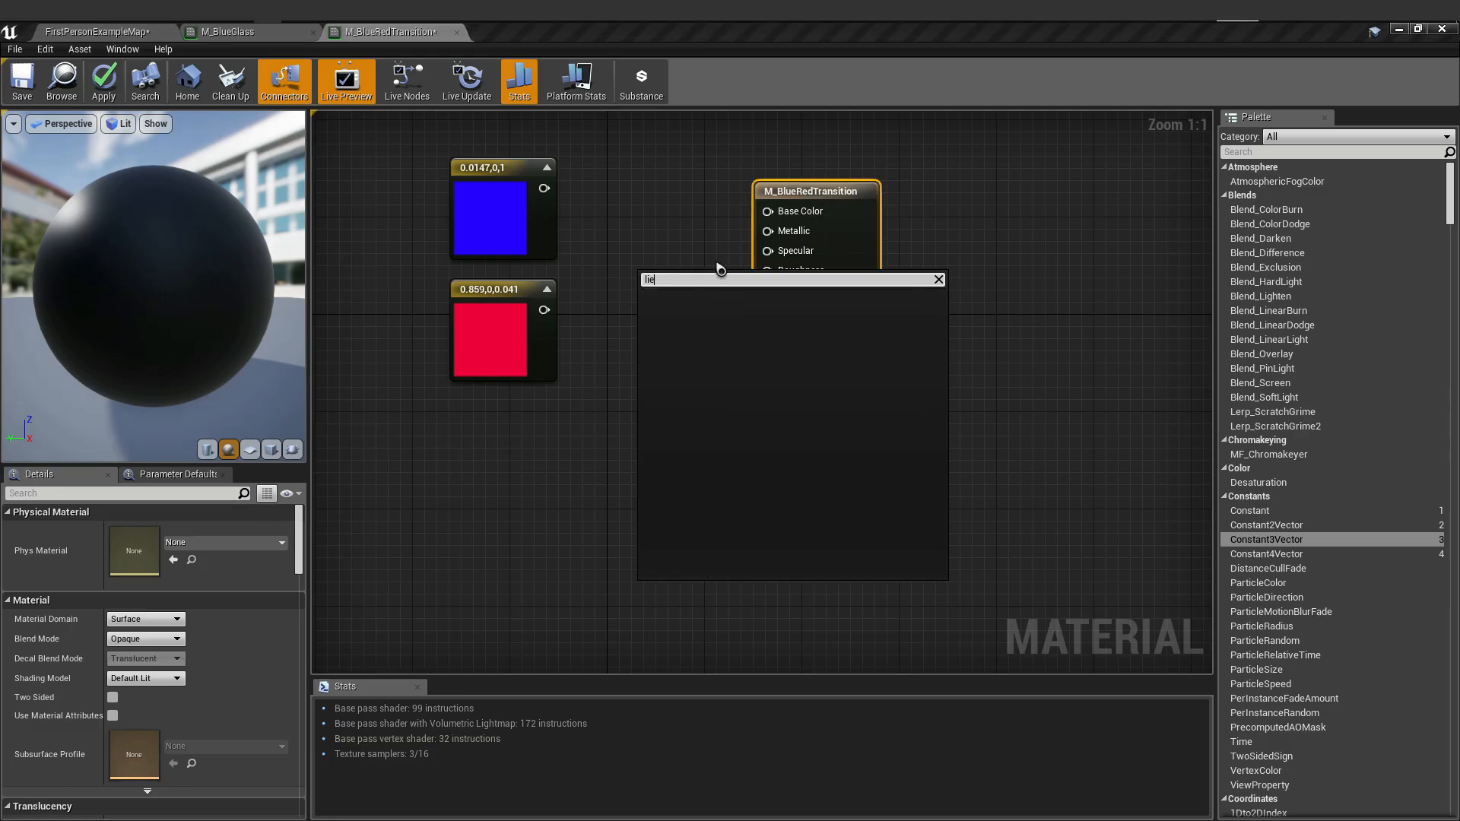
pyautogui.write('a')
pyautogui.press('BackSpace')
pyautogui.press('BackSpace')
pyautogui.write('near')
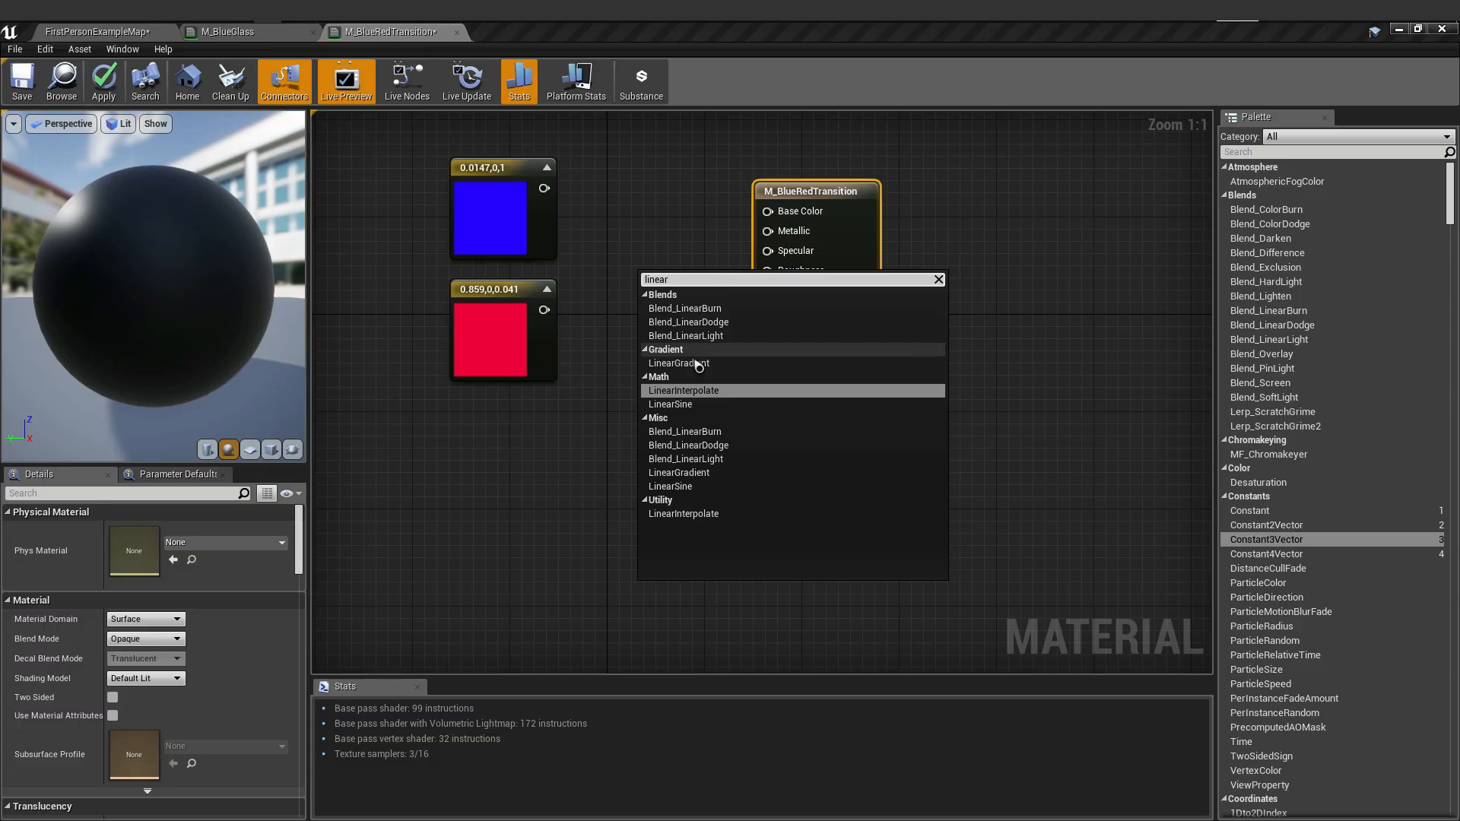
pyautogui.click(736, 397)
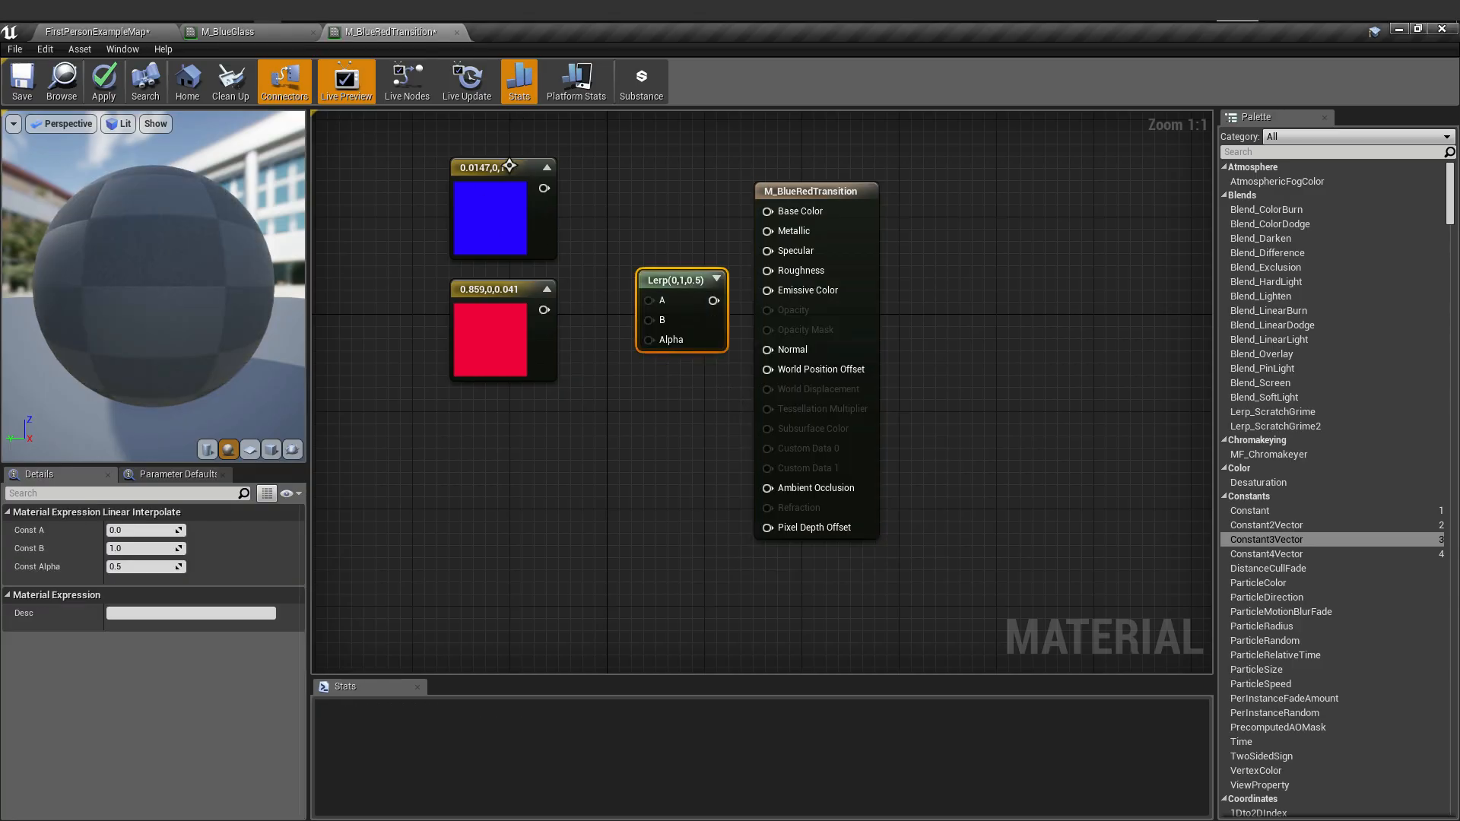
pyautogui.moveTo(658, 285); pyautogui.dragTo(649, 271)
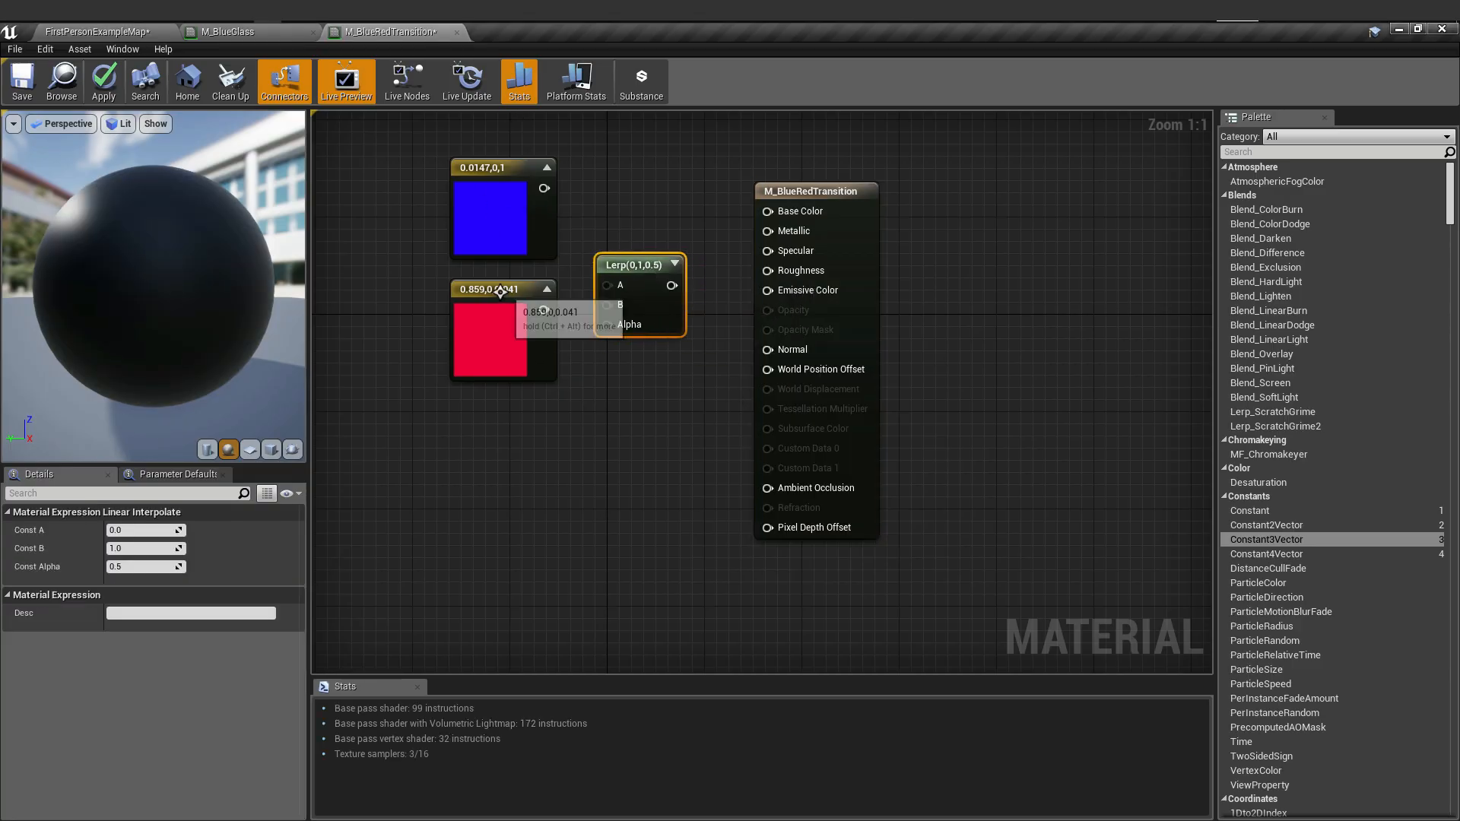
# - Space out the nodes and connect the blue constant to the Lerp's A input and the red constant to B
pyautogui.moveTo(499, 291); pyautogui.dragTo(485, 290)
pyautogui.moveTo(515, 166); pyautogui.dragTo(502, 167)
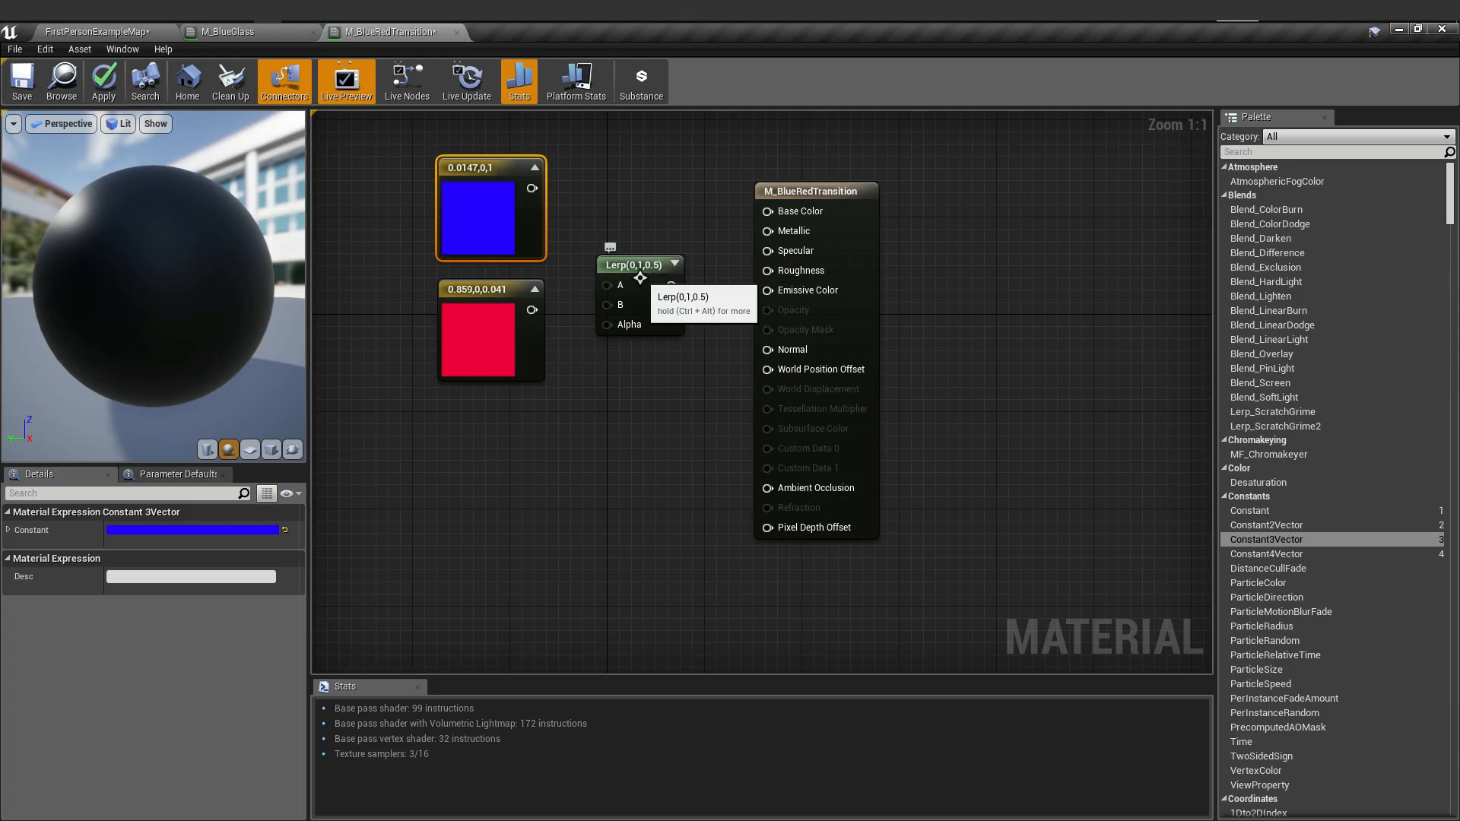
pyautogui.hotkey('ctrl', 'alt')
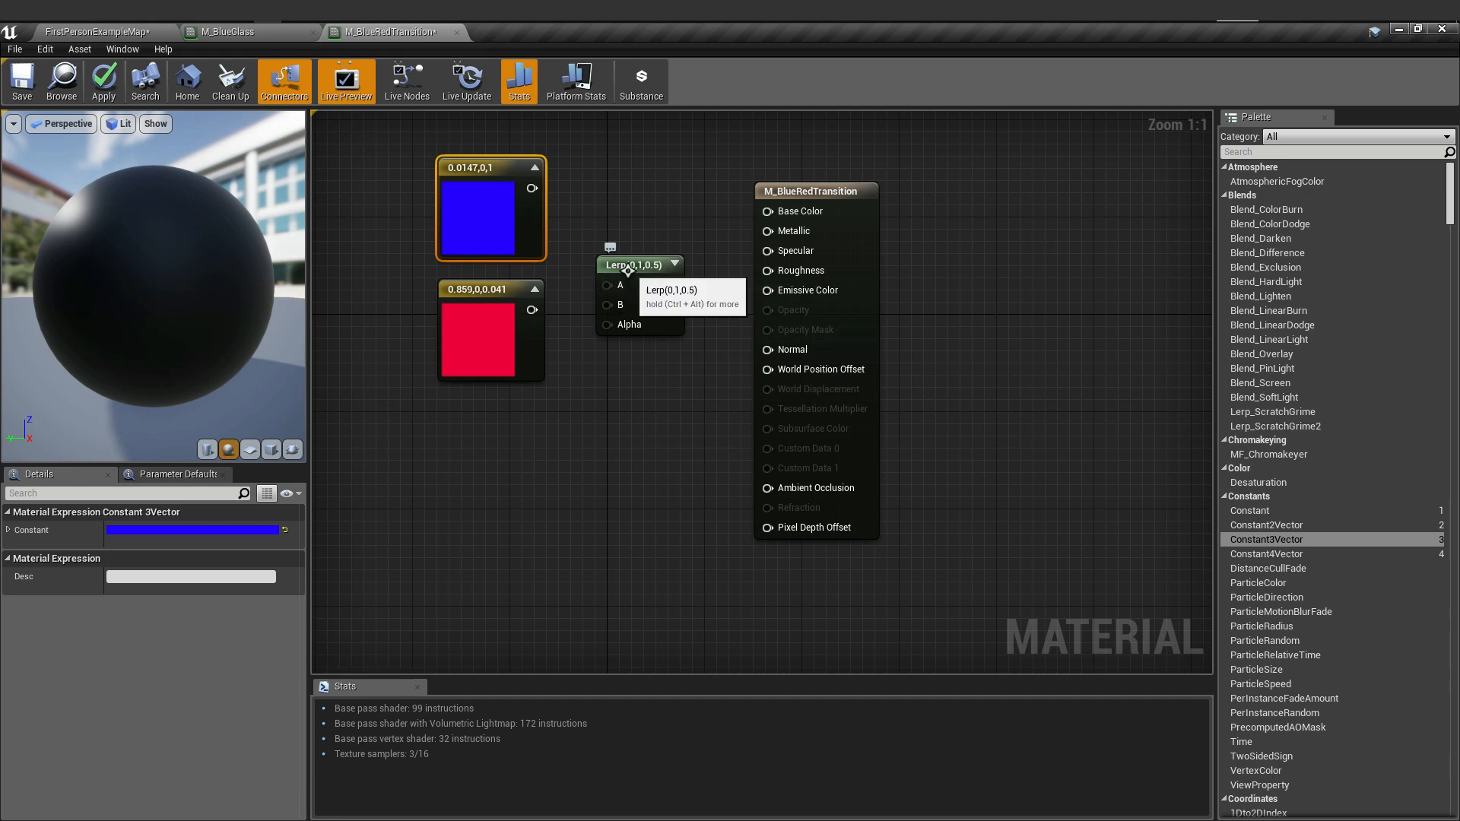
pyautogui.hotkey('ctrl', 'alt')
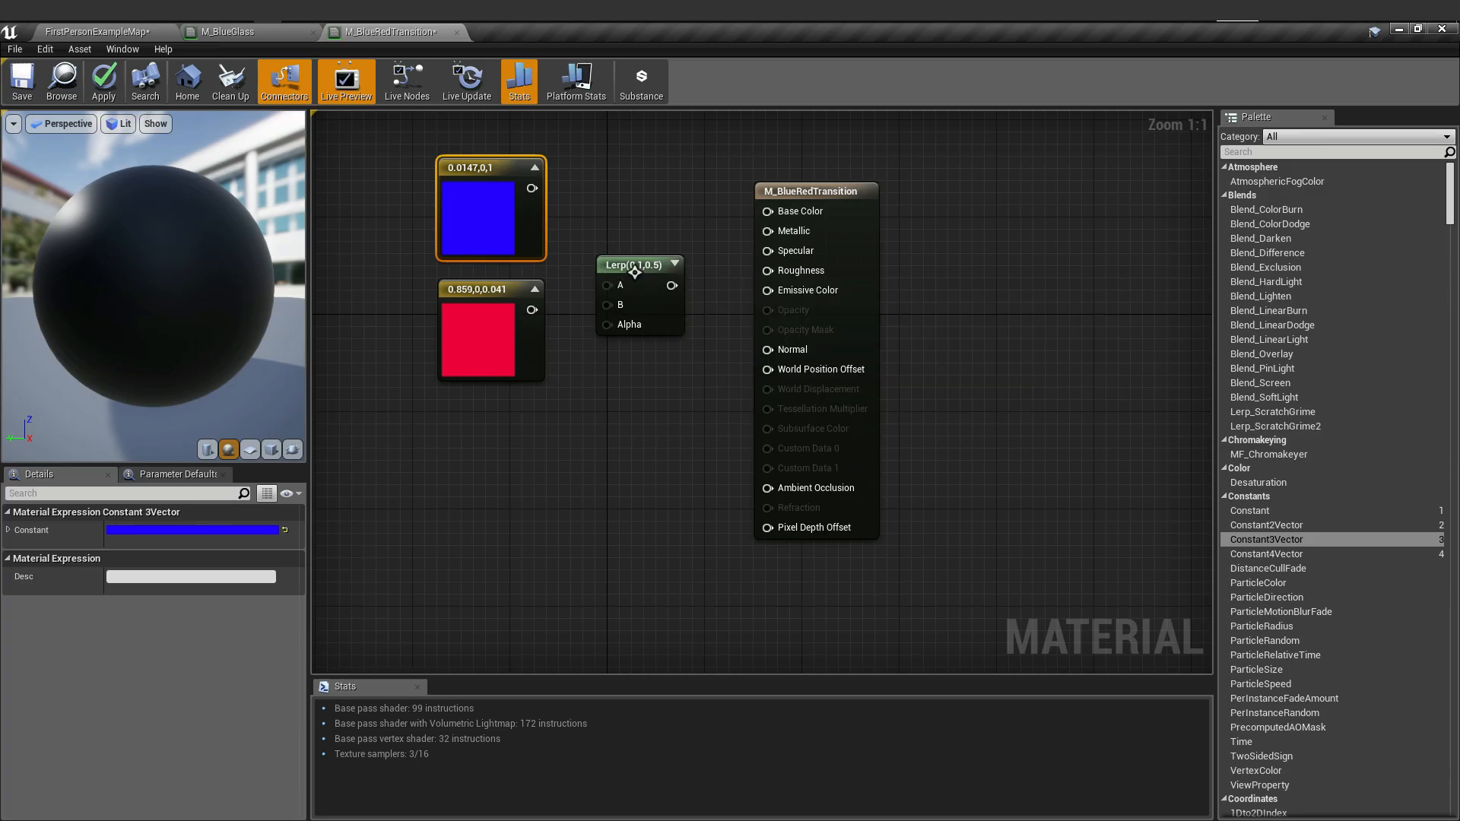
pyautogui.moveTo(644, 281); pyautogui.dragTo(644, 269)
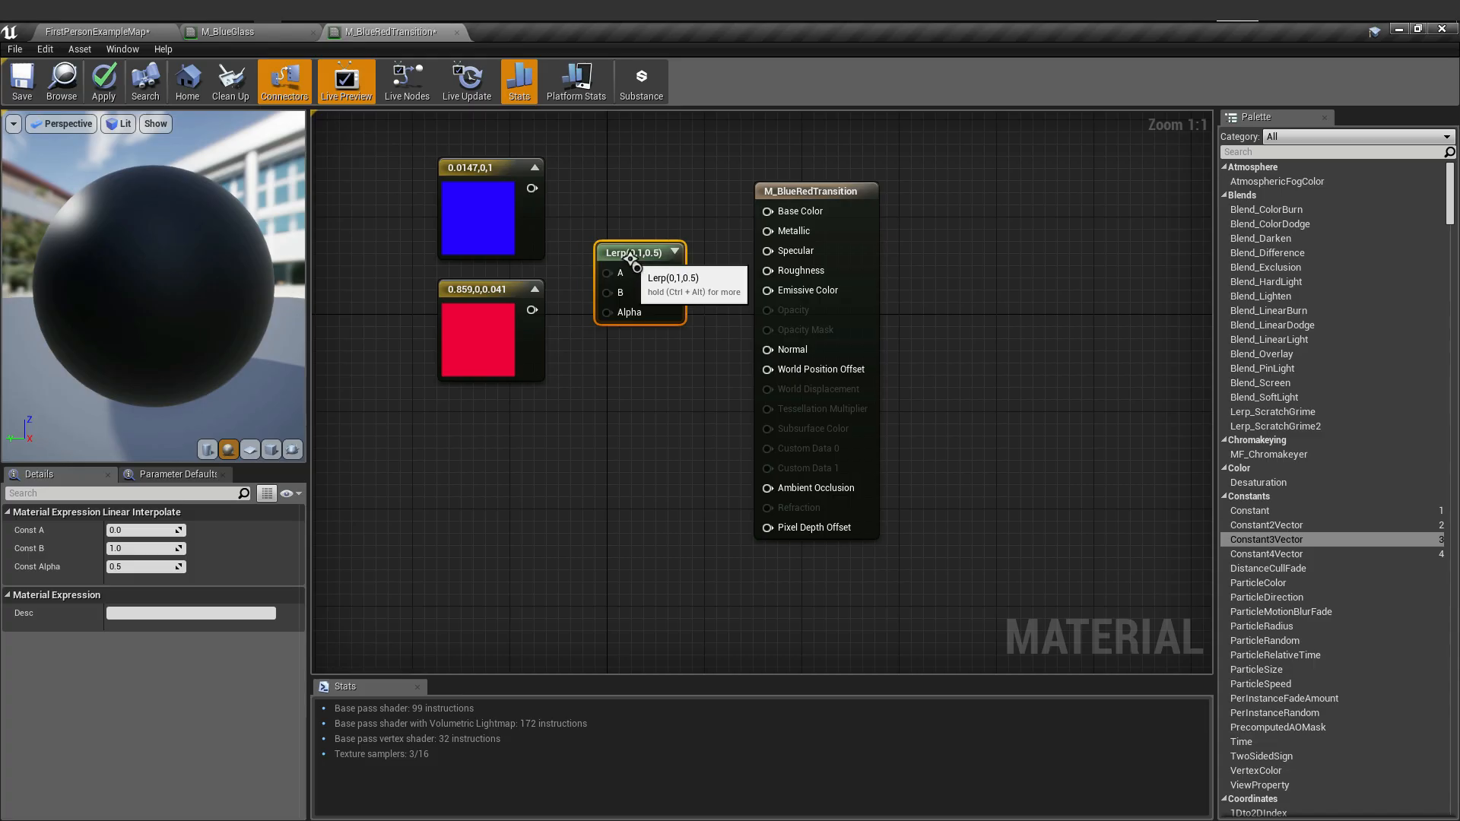
pyautogui.moveTo(497, 297); pyautogui.dragTo(485, 296)
pyautogui.moveTo(503, 173); pyautogui.dragTo(491, 187)
pyautogui.moveTo(790, 192); pyautogui.dragTo(860, 206)
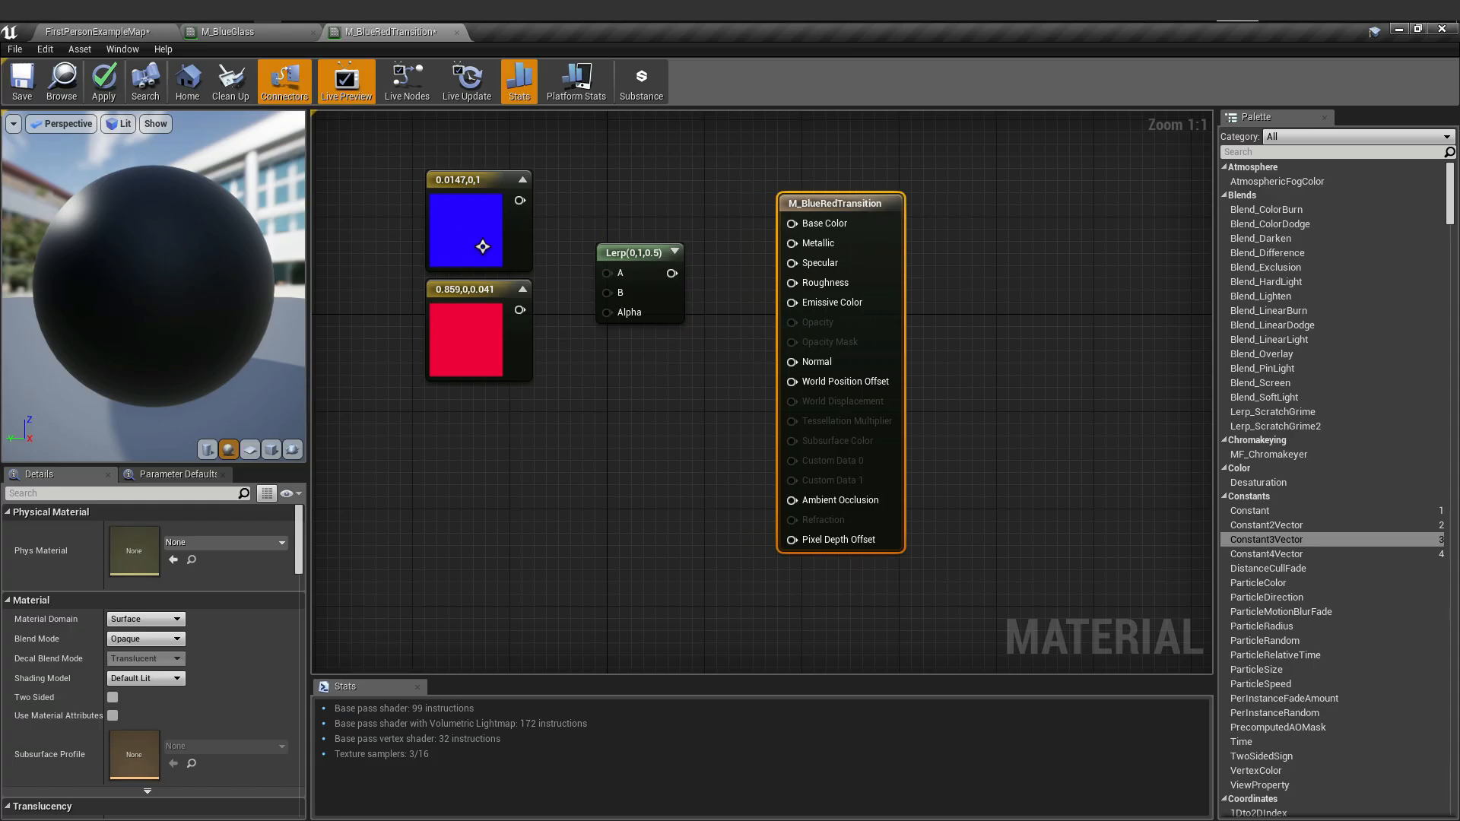
pyautogui.moveTo(519, 200); pyautogui.dragTo(606, 273)
pyautogui.moveTo(520, 309); pyautogui.dragTo(607, 293)
# - Add a Sine node feeding the Lerp's Alpha input and place it below the red constant
pyautogui.moveTo(544, 441); pyautogui.dragTo(625, 424, button='right')
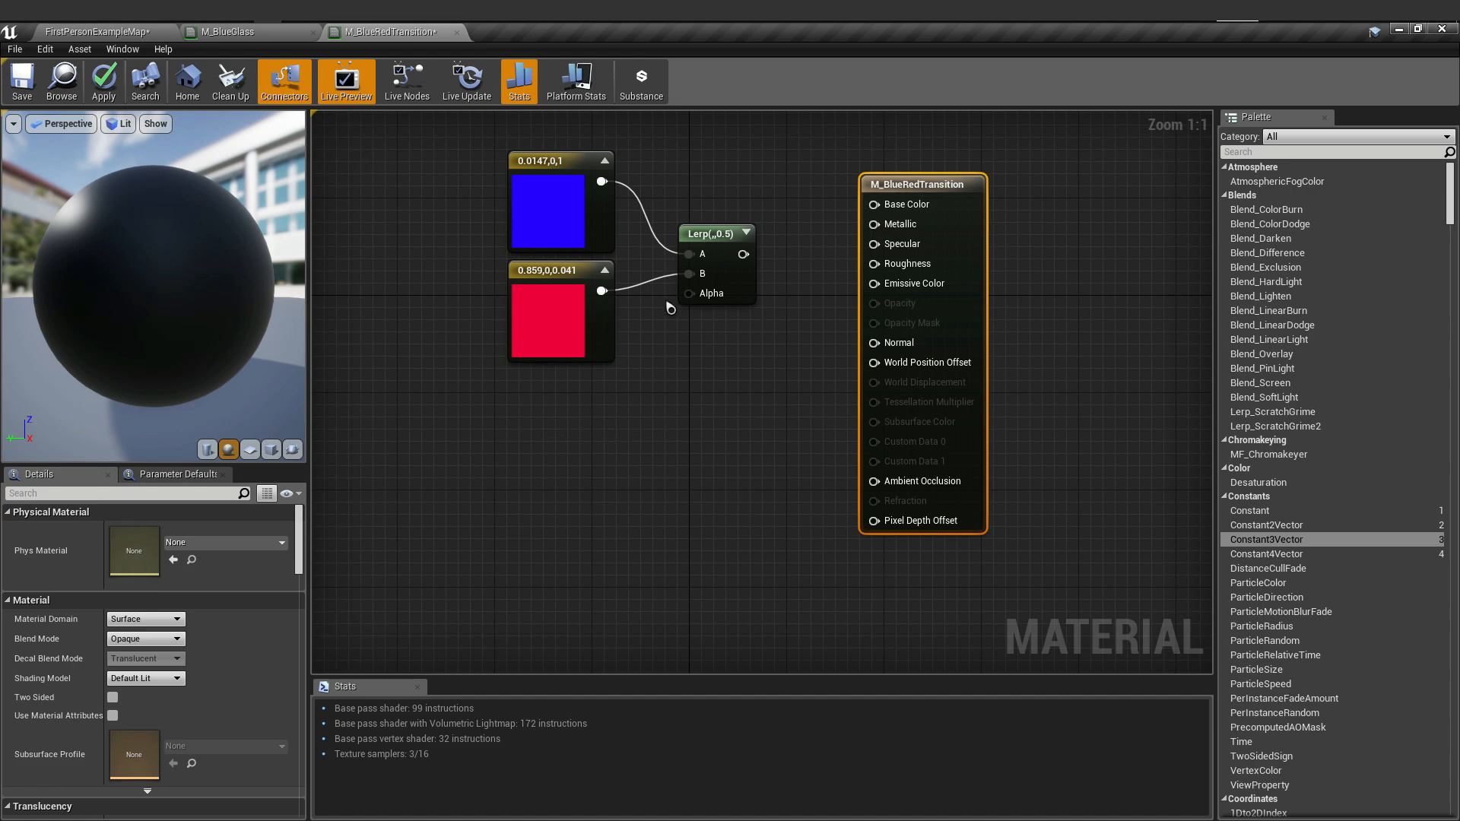
pyautogui.moveTo(691, 303); pyautogui.dragTo(623, 419)
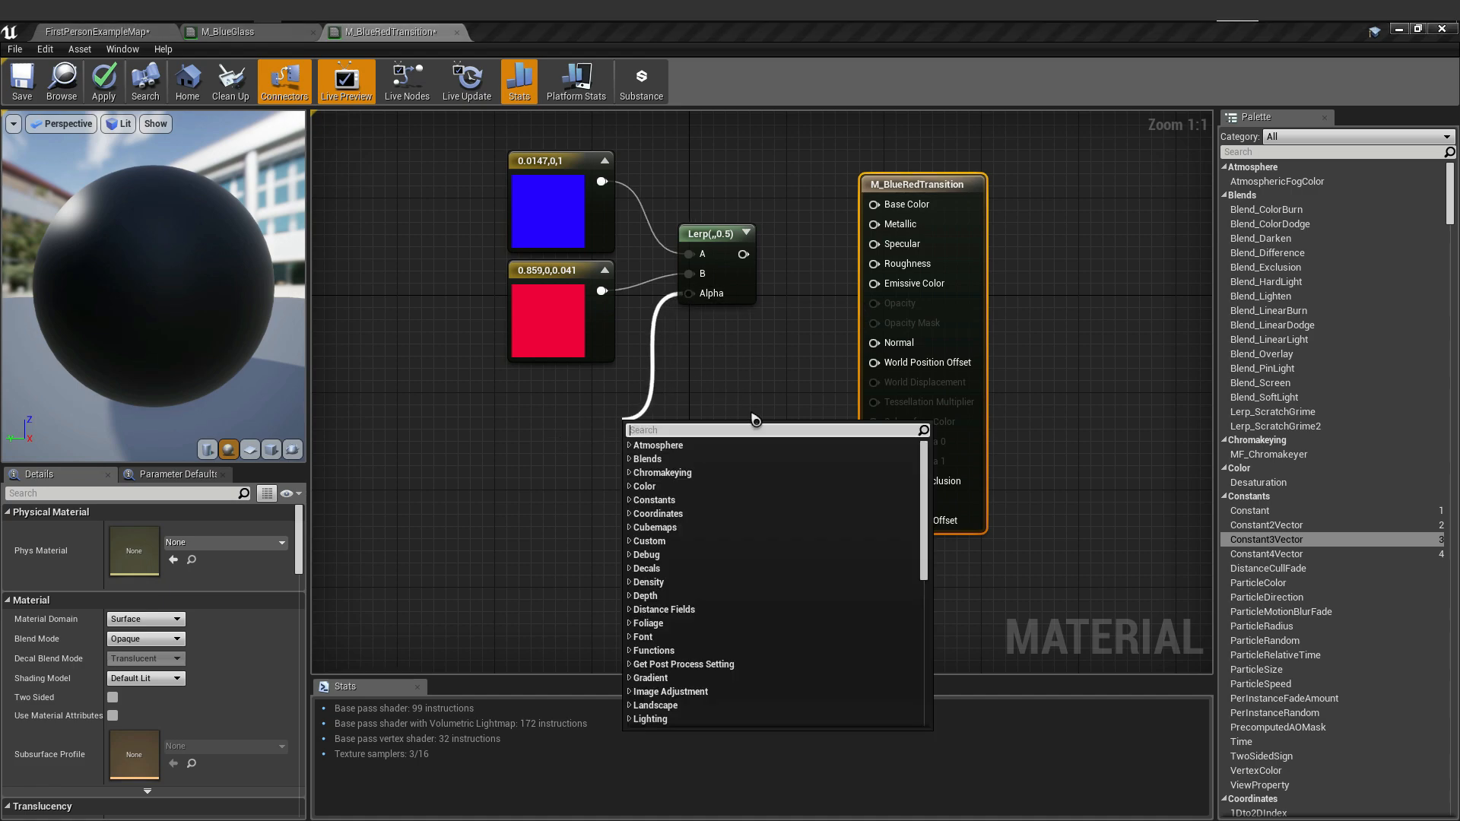
pyautogui.write('sine')
pyautogui.press('Return')
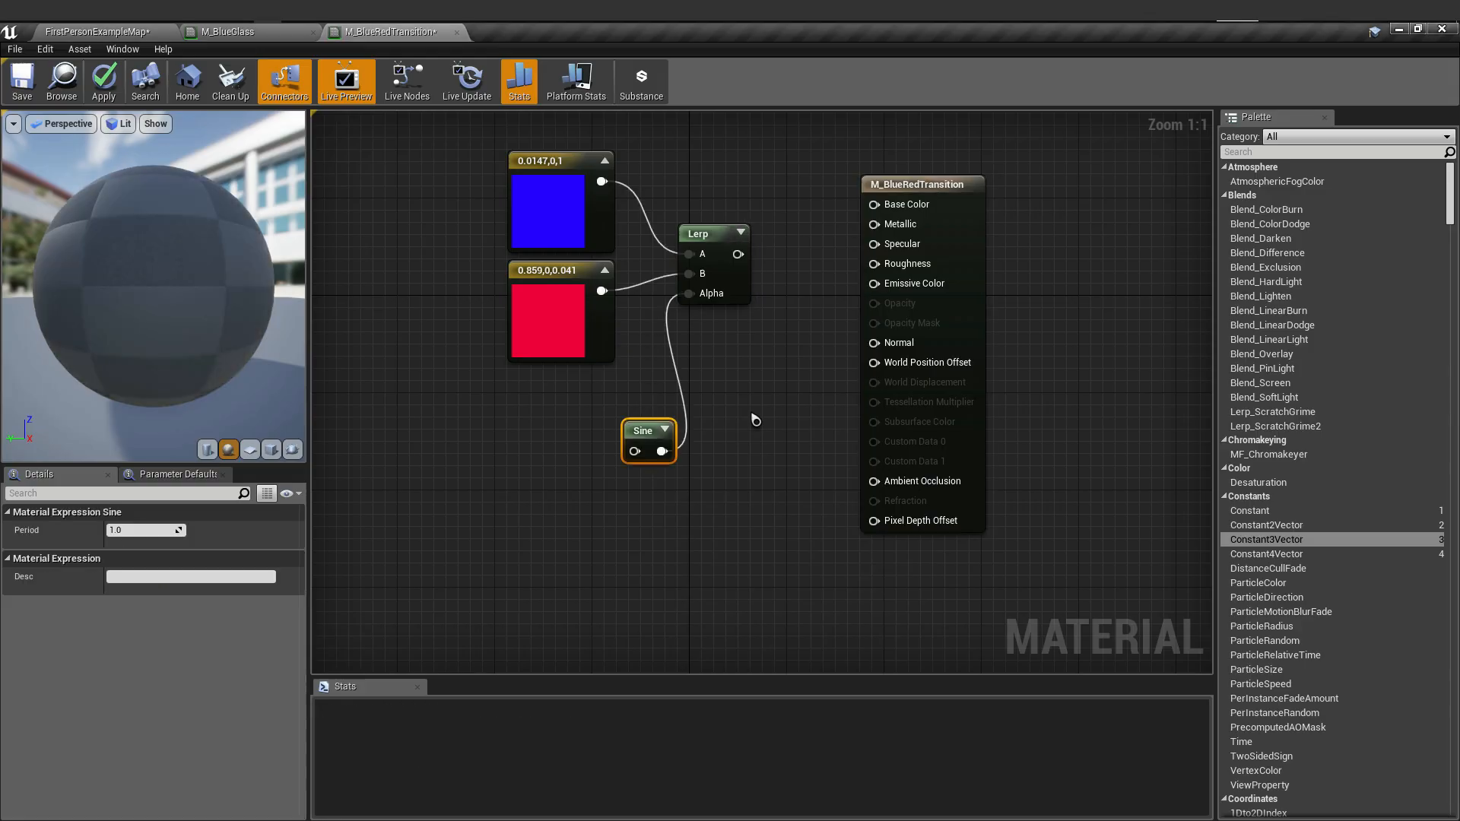
pyautogui.moveTo(644, 430)
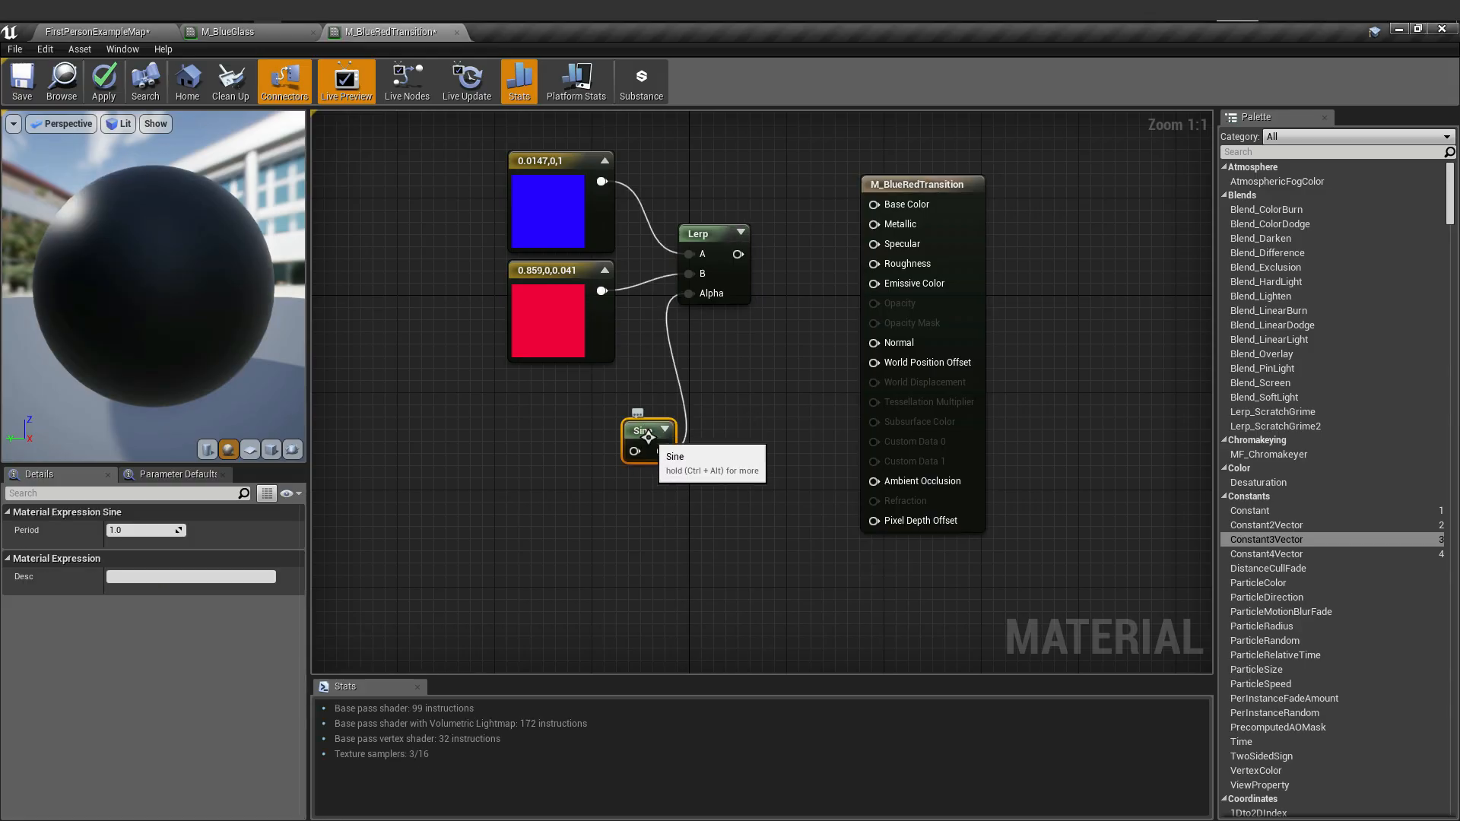
pyautogui.hotkey('ctrl', 'alt')
pyautogui.hotkey('ctrl', 'alt')
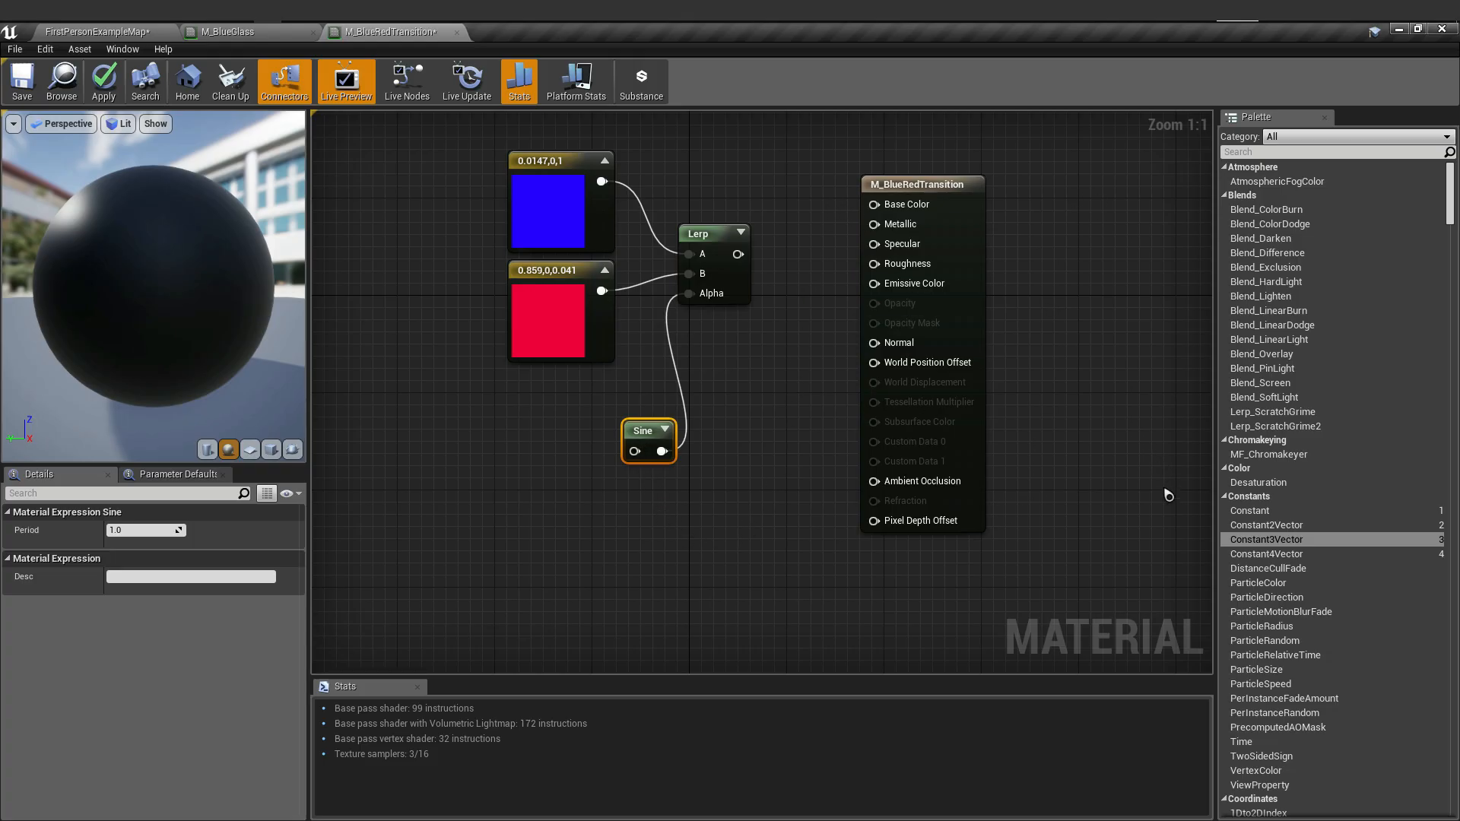
pyautogui.moveTo(655, 456); pyautogui.dragTo(642, 401)
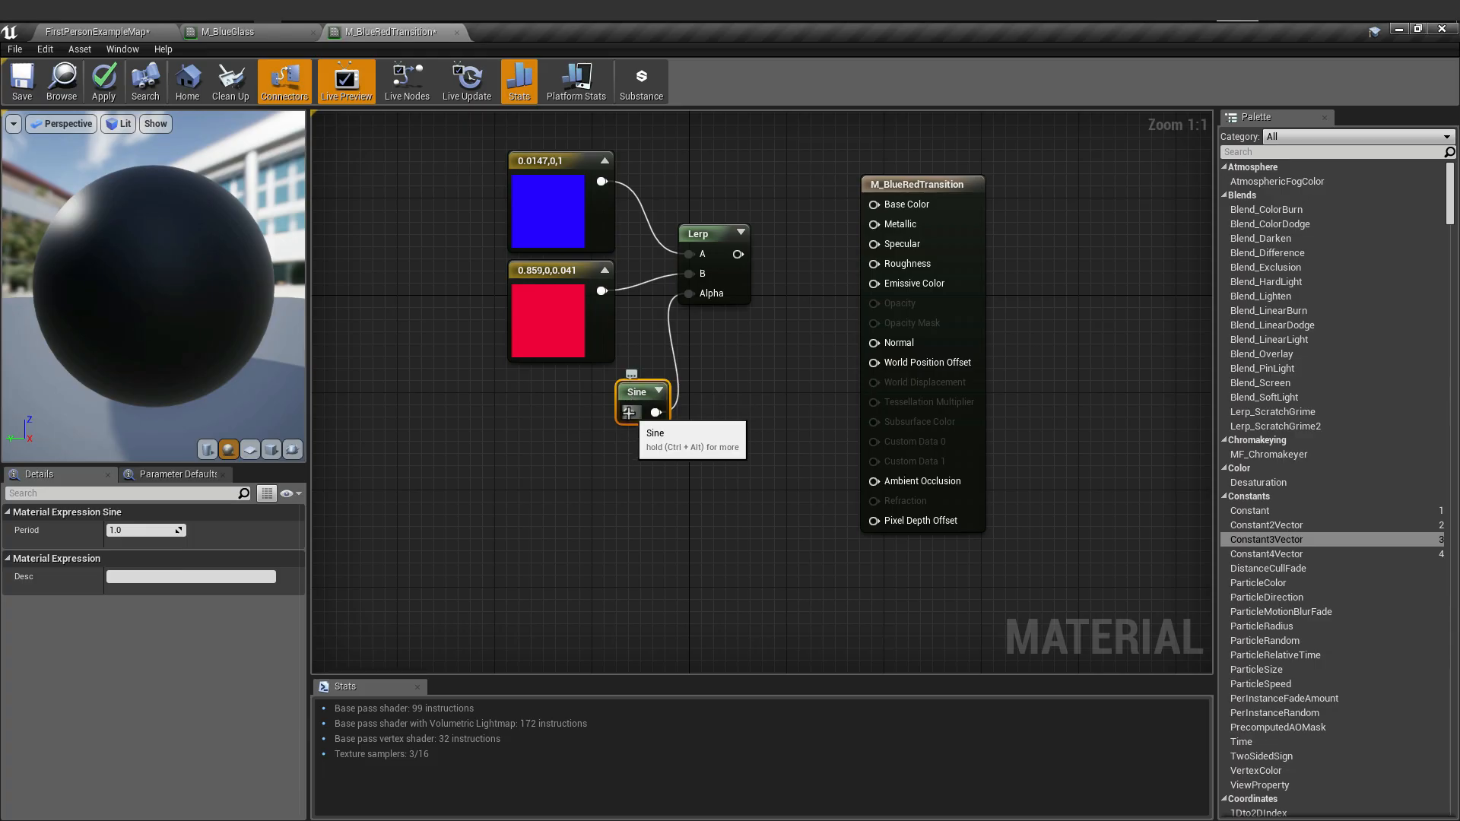
# - Add a Time node feeding the Sine node's input and line up both nodes beneath the red constant
pyautogui.moveTo(631, 414); pyautogui.dragTo(537, 432)
pyautogui.write('time')
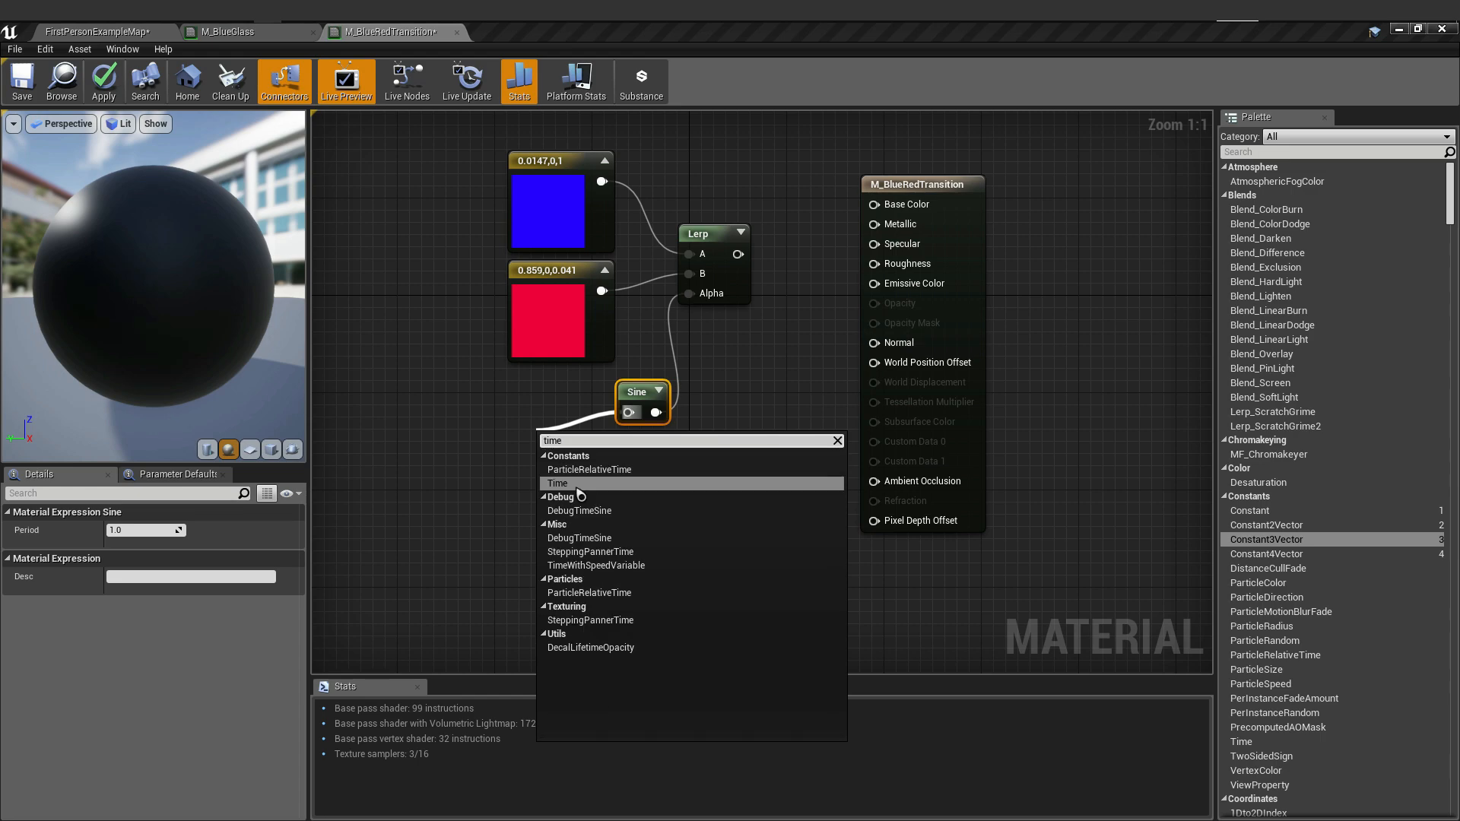
pyautogui.click(578, 489)
pyautogui.moveTo(567, 447); pyautogui.dragTo(533, 389)
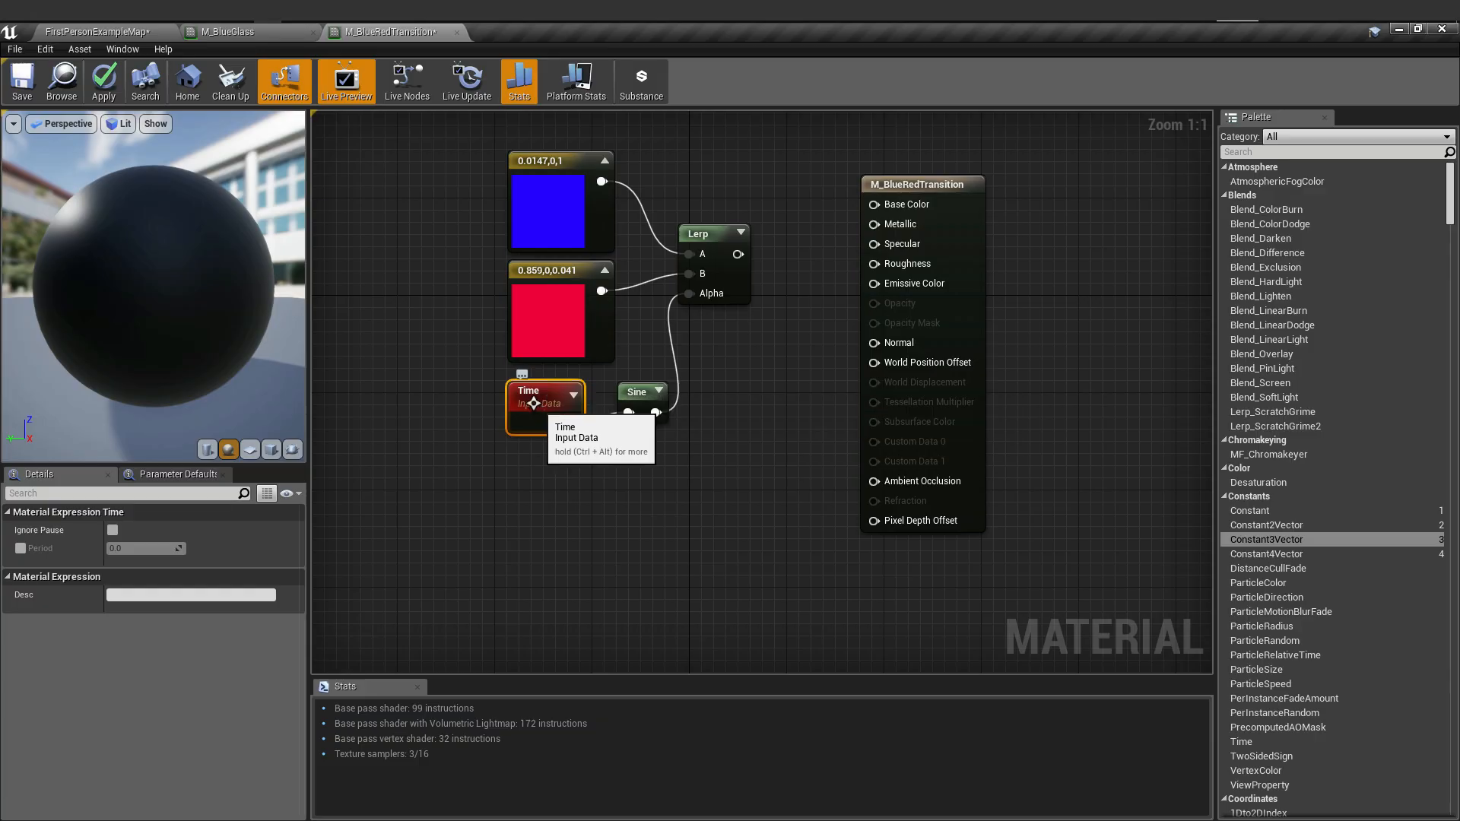
pyautogui.moveTo(552, 399); pyautogui.dragTo(542, 399)
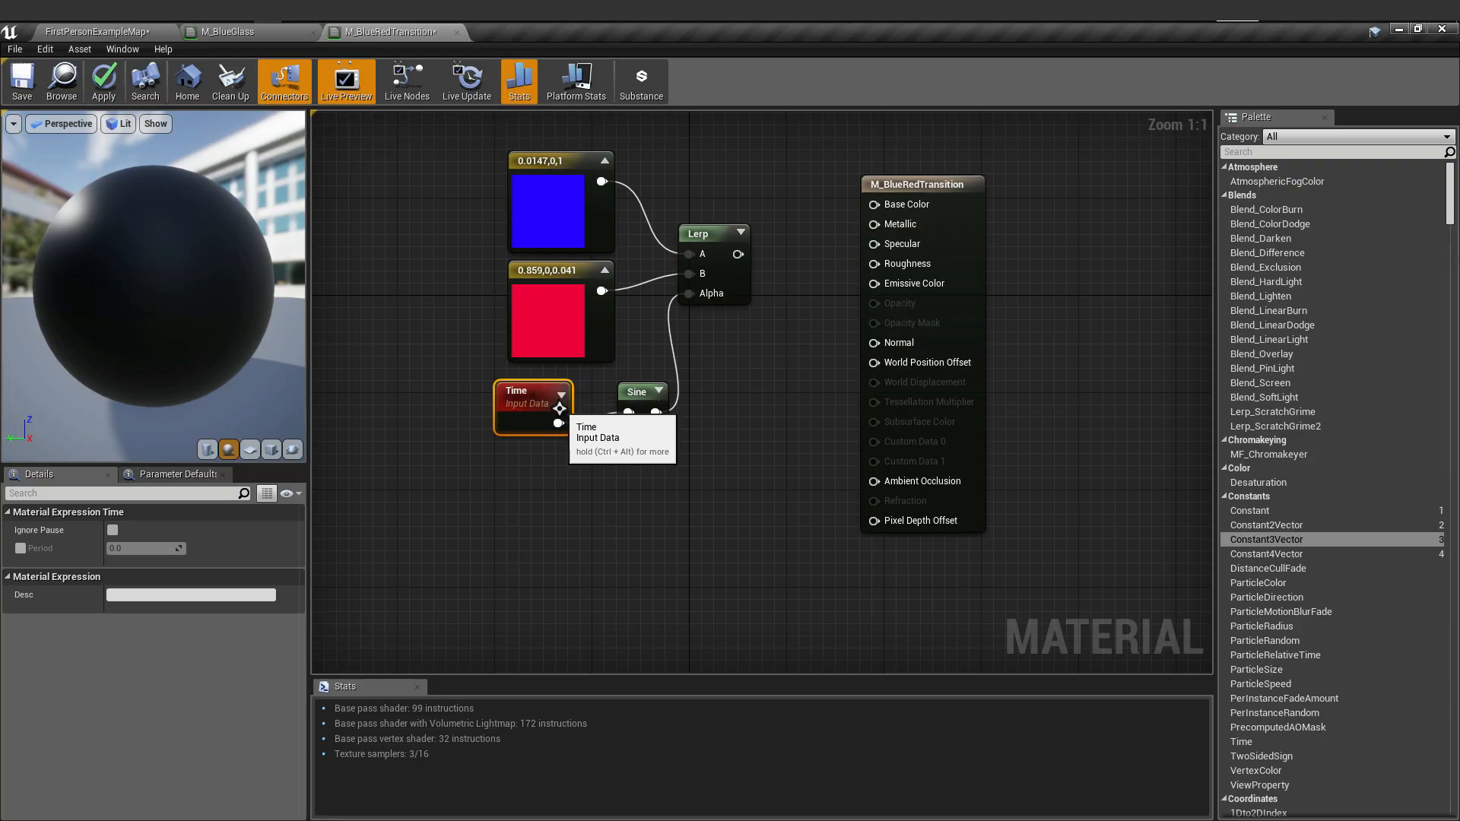
pyautogui.moveTo(637, 393); pyautogui.dragTo(624, 405)
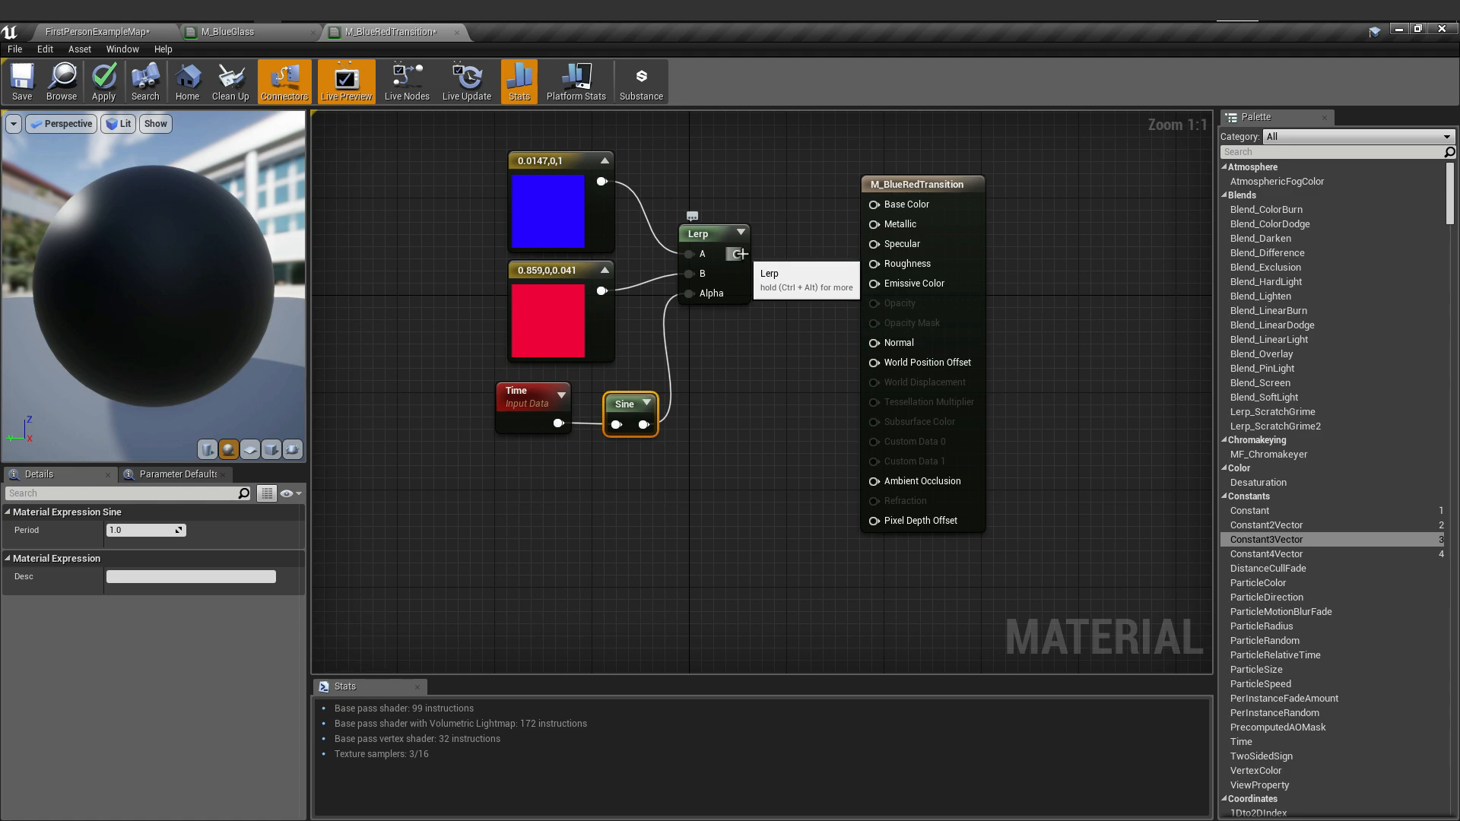
# - Connect the Lerp output to the material's Base Color and set the Sine node's Period to 4.0
pyautogui.moveTo(737, 254); pyautogui.dragTo(873, 204)
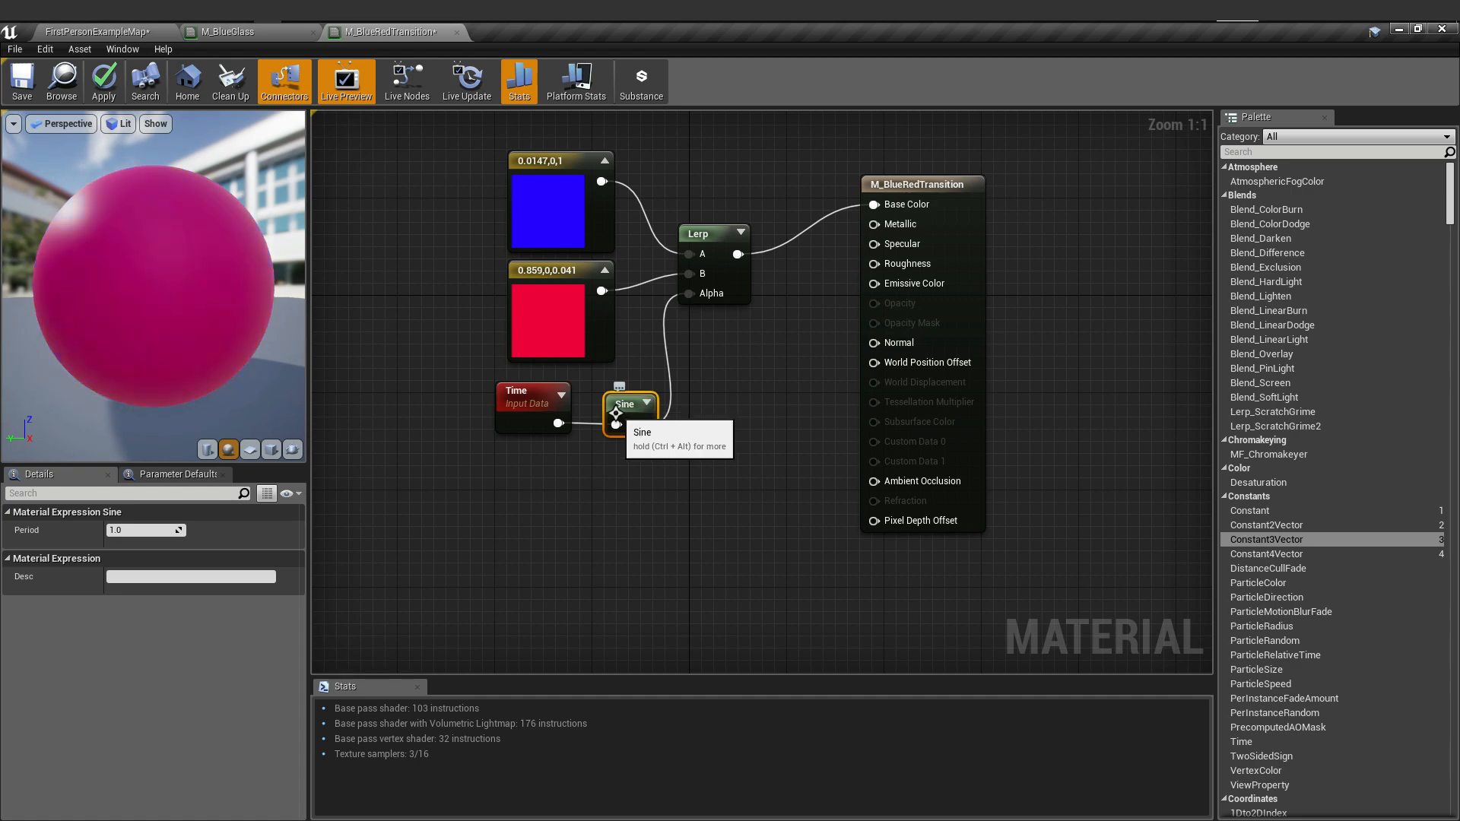
pyautogui.click(146, 531)
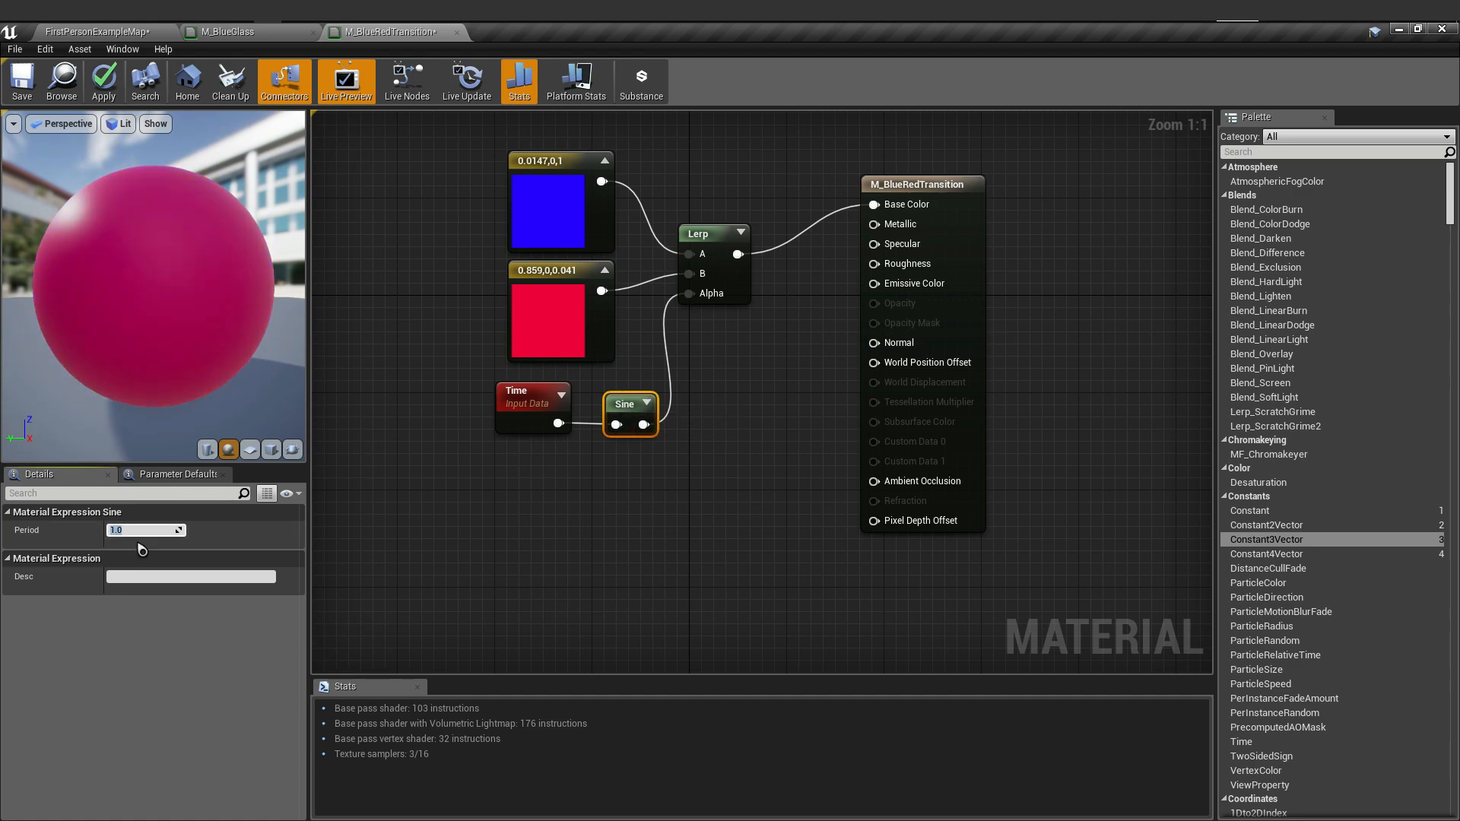
pyautogui.click(479, 537)
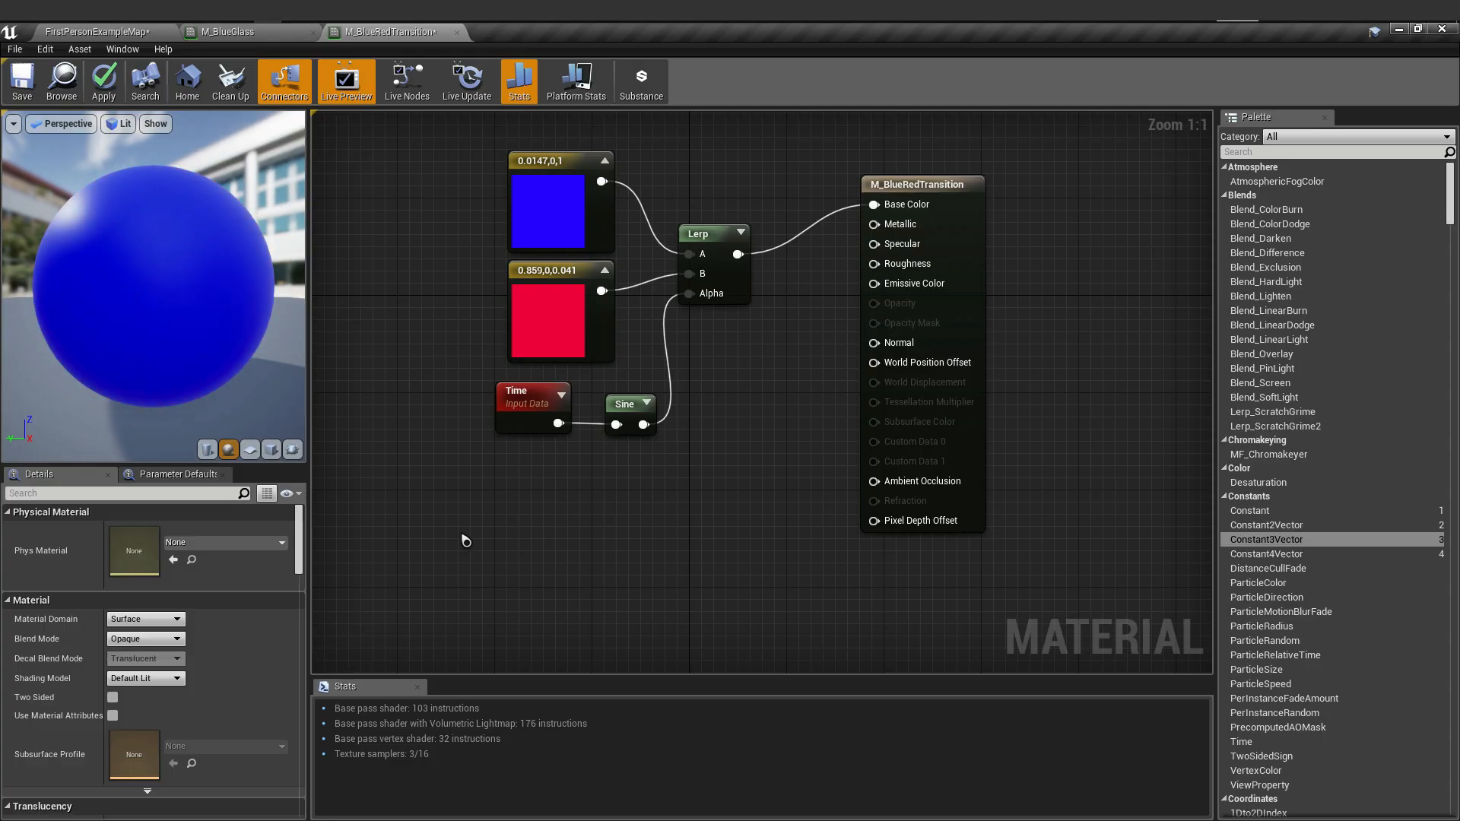
pyautogui.click(629, 405)
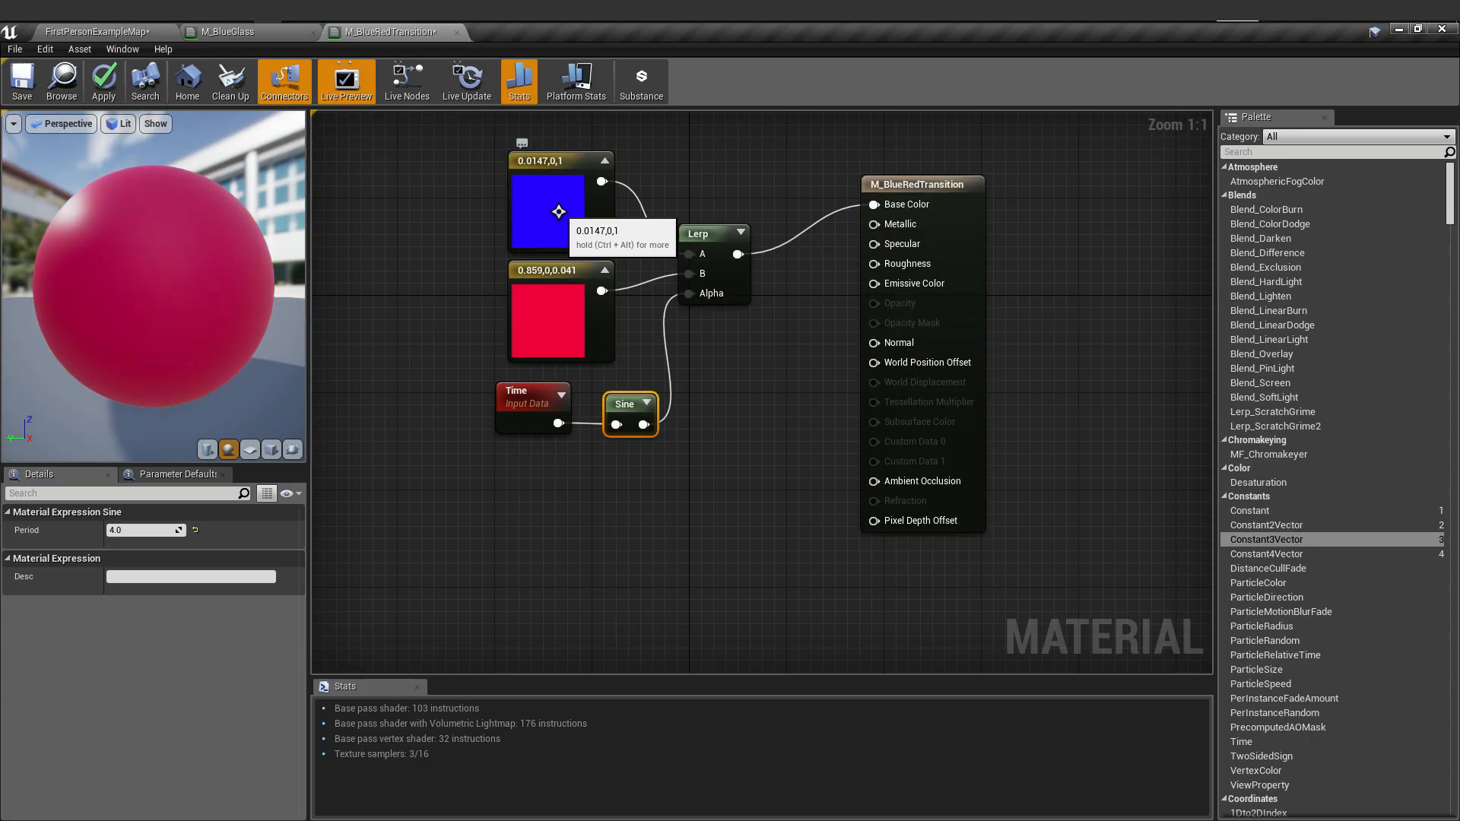
# - Tidy the graph by moving the Lerp, color, Time and Sine nodes closer to the result node, and save the material
pyautogui.moveTo(717, 241); pyautogui.dragTo(740, 220)
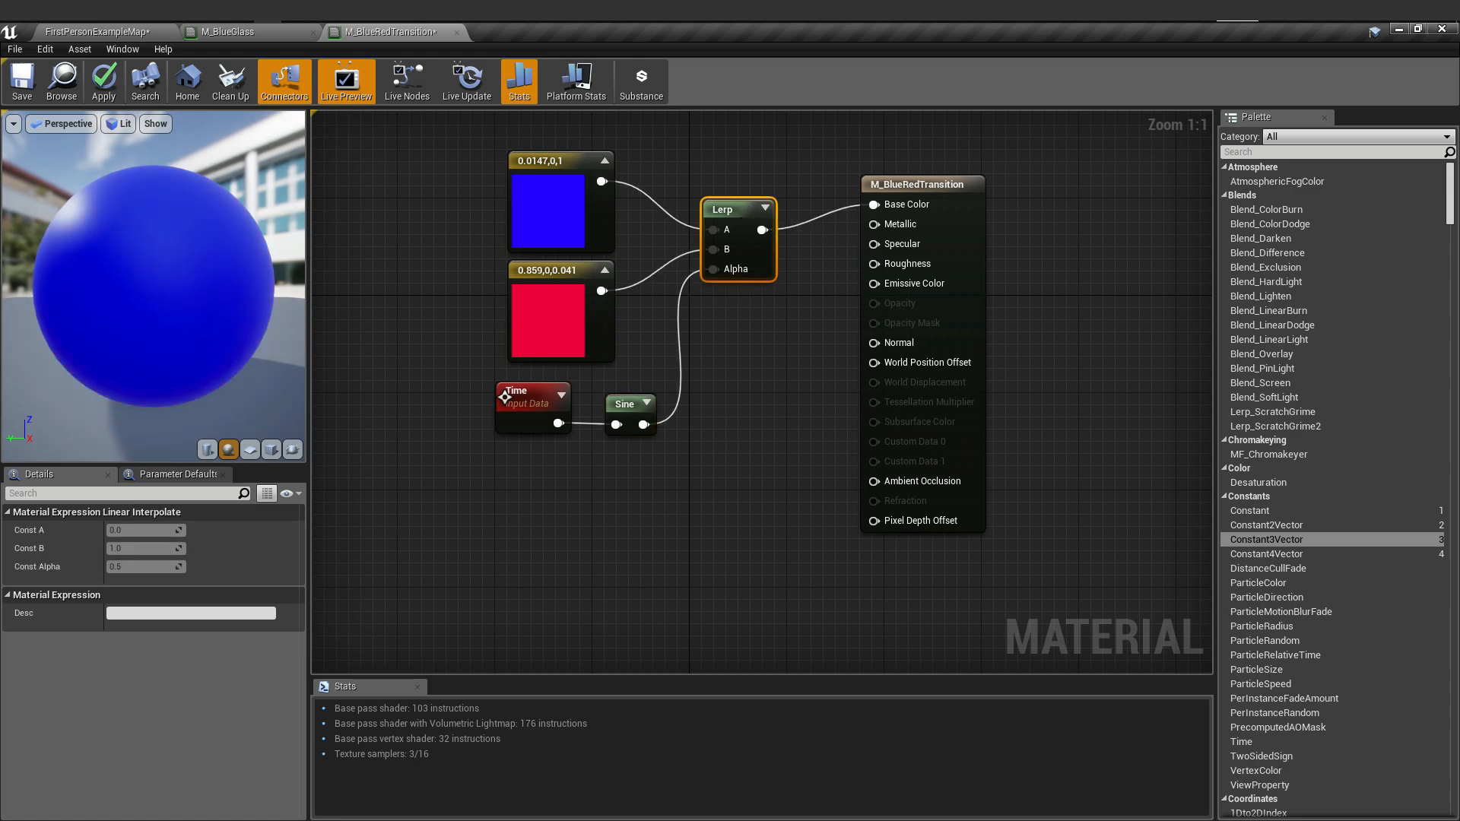
pyautogui.moveTo(473, 374); pyautogui.dragTo(659, 492)
pyautogui.moveTo(637, 406); pyautogui.dragTo(637, 421)
pyautogui.click(734, 480)
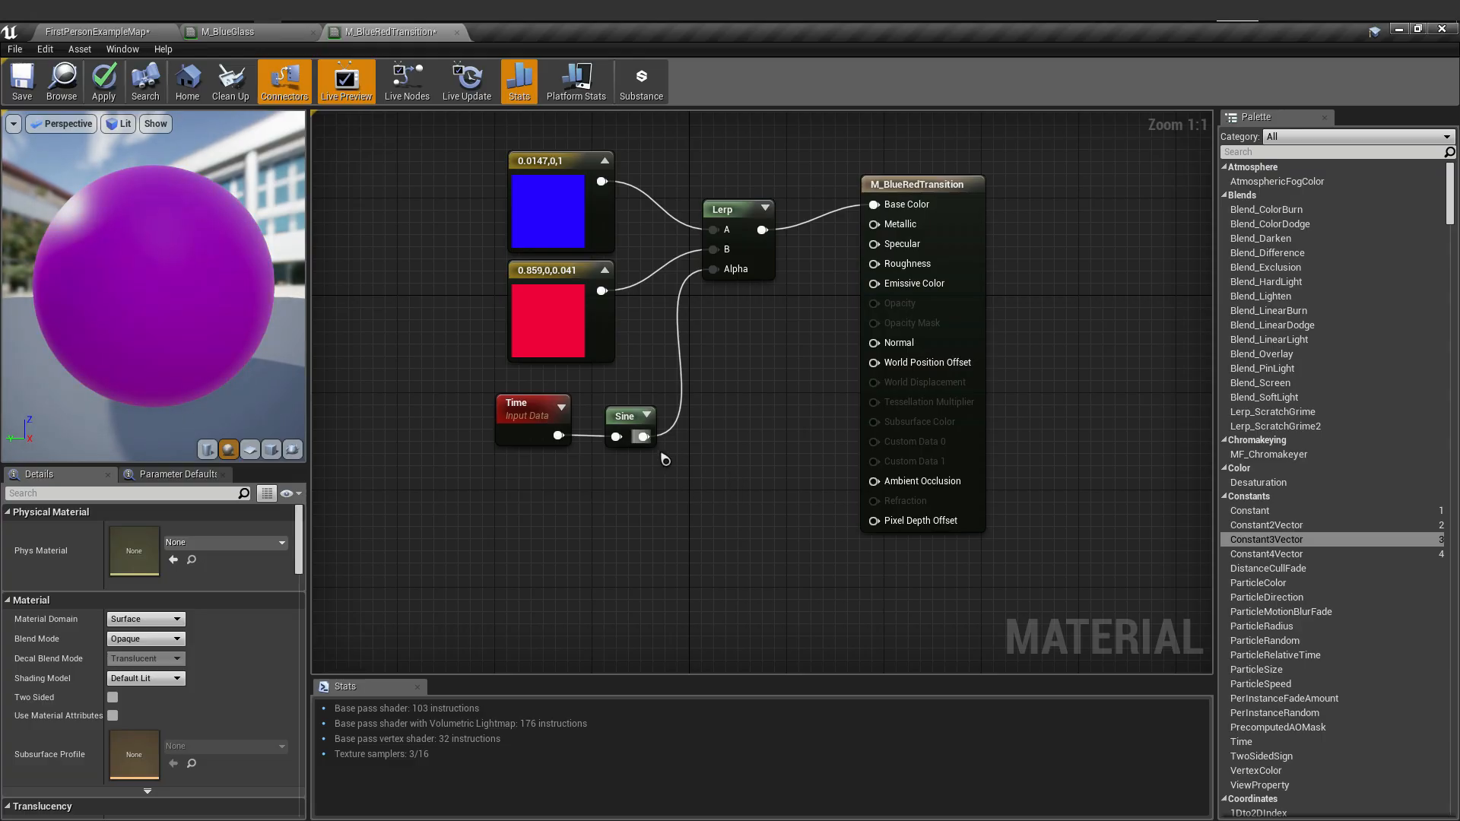
pyautogui.moveTo(637, 418); pyautogui.dragTo(624, 405)
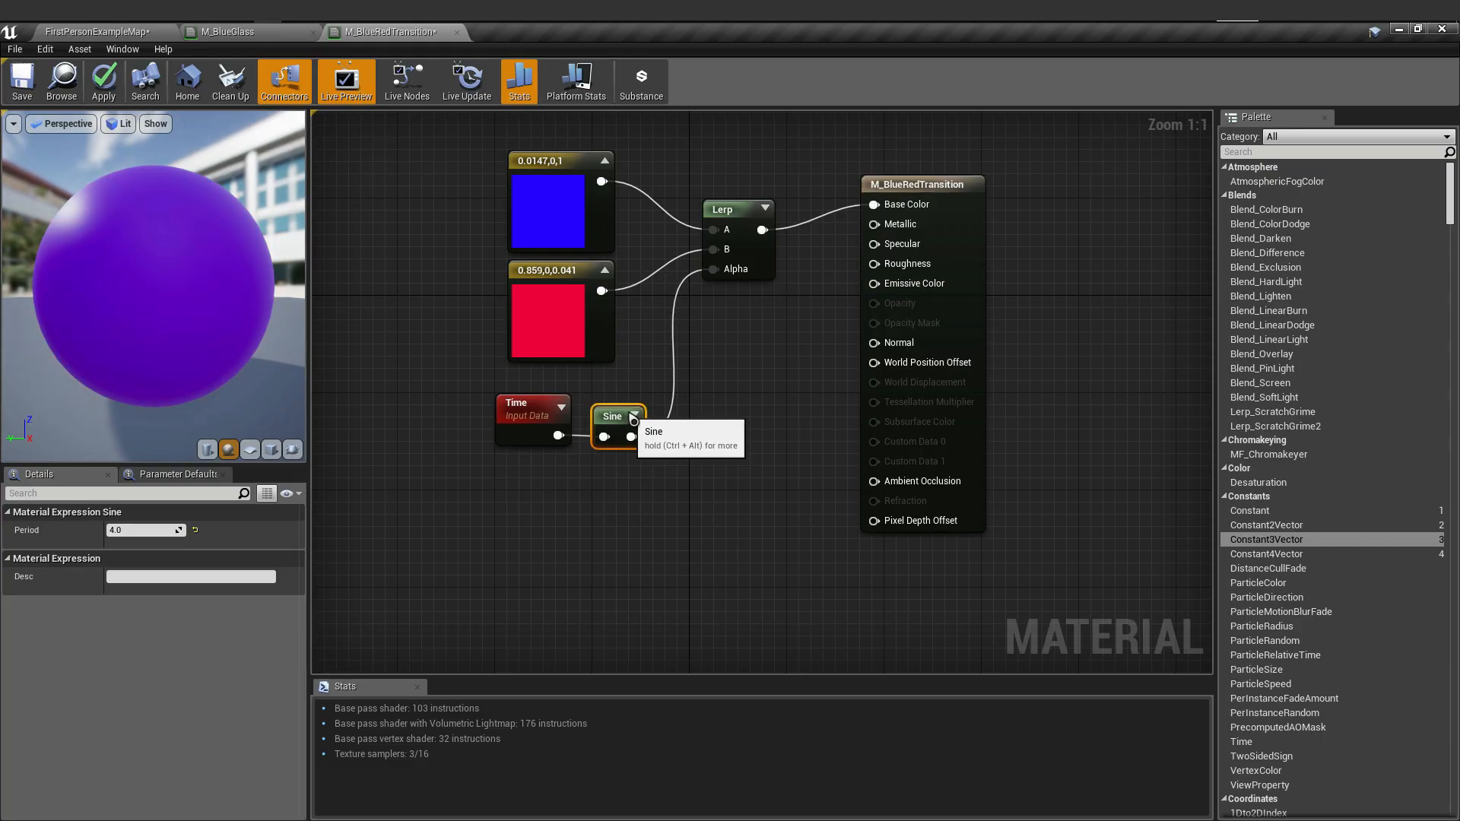
pyautogui.click(659, 533)
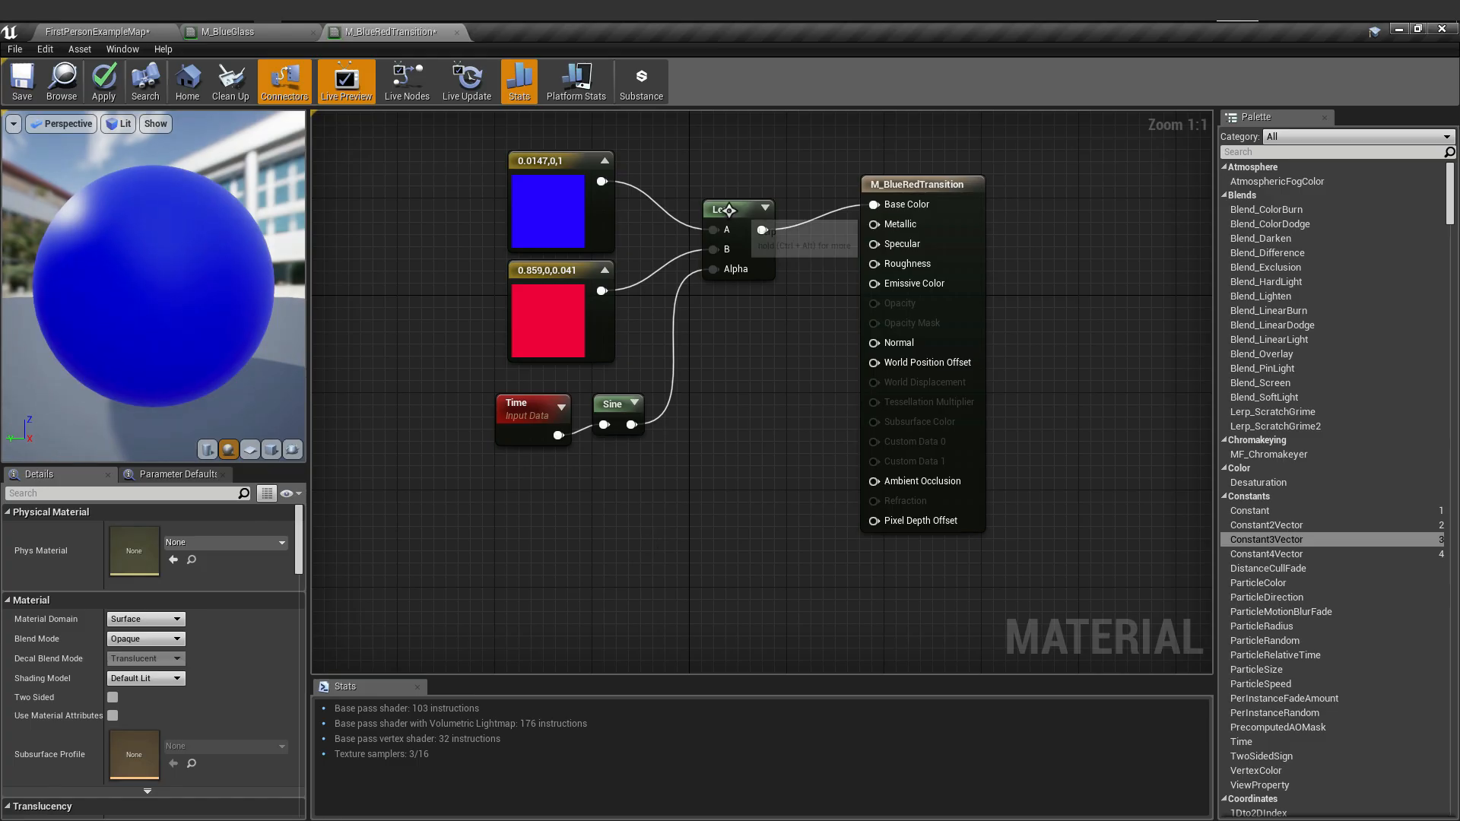
pyautogui.moveTo(731, 209); pyautogui.dragTo(755, 210)
pyautogui.moveTo(446, 151); pyautogui.dragTo(658, 513)
pyautogui.moveTo(542, 164); pyautogui.dragTo(578, 164)
pyautogui.click(790, 382)
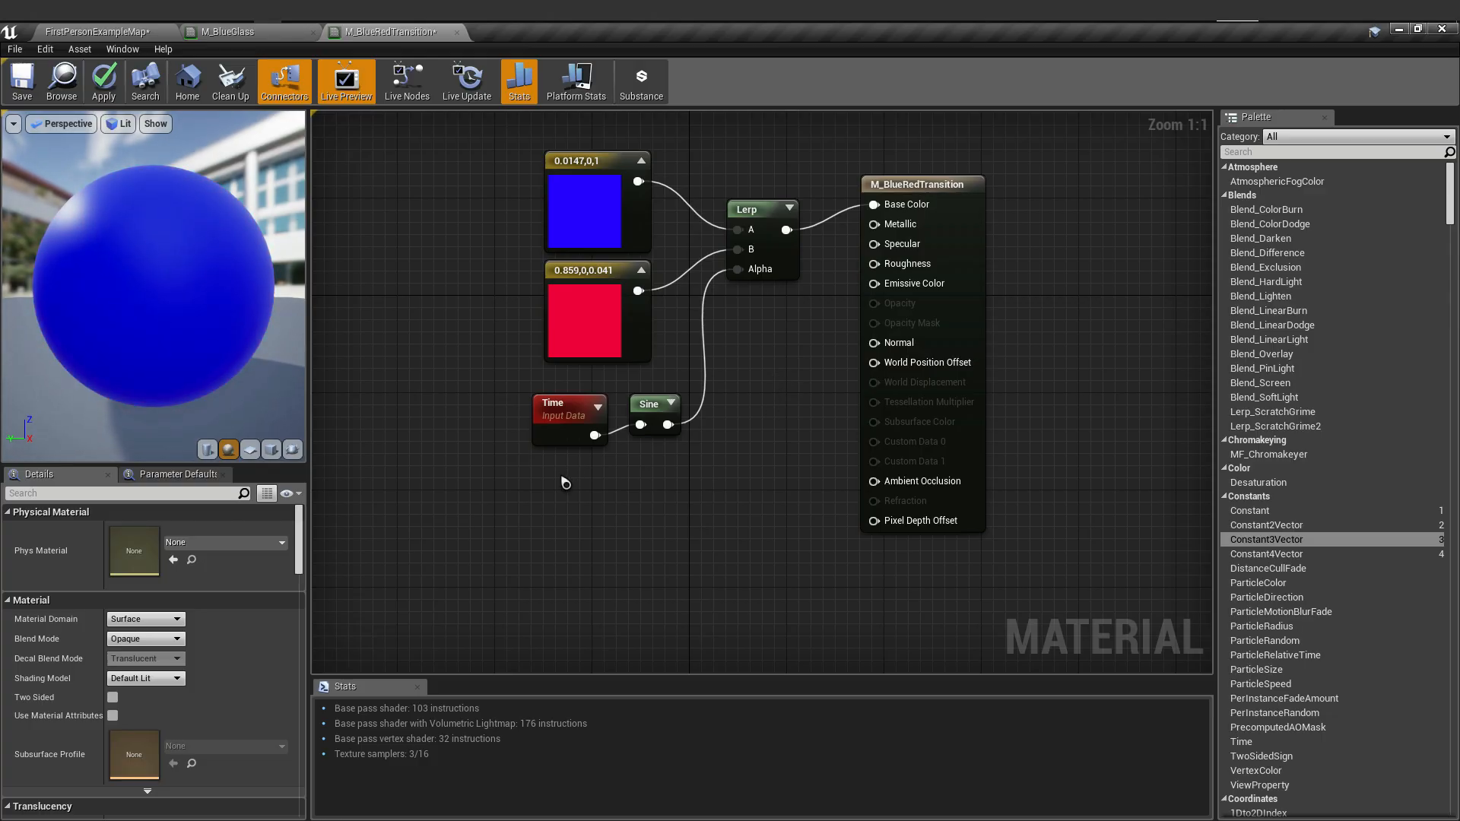
pyautogui.click(22, 93)
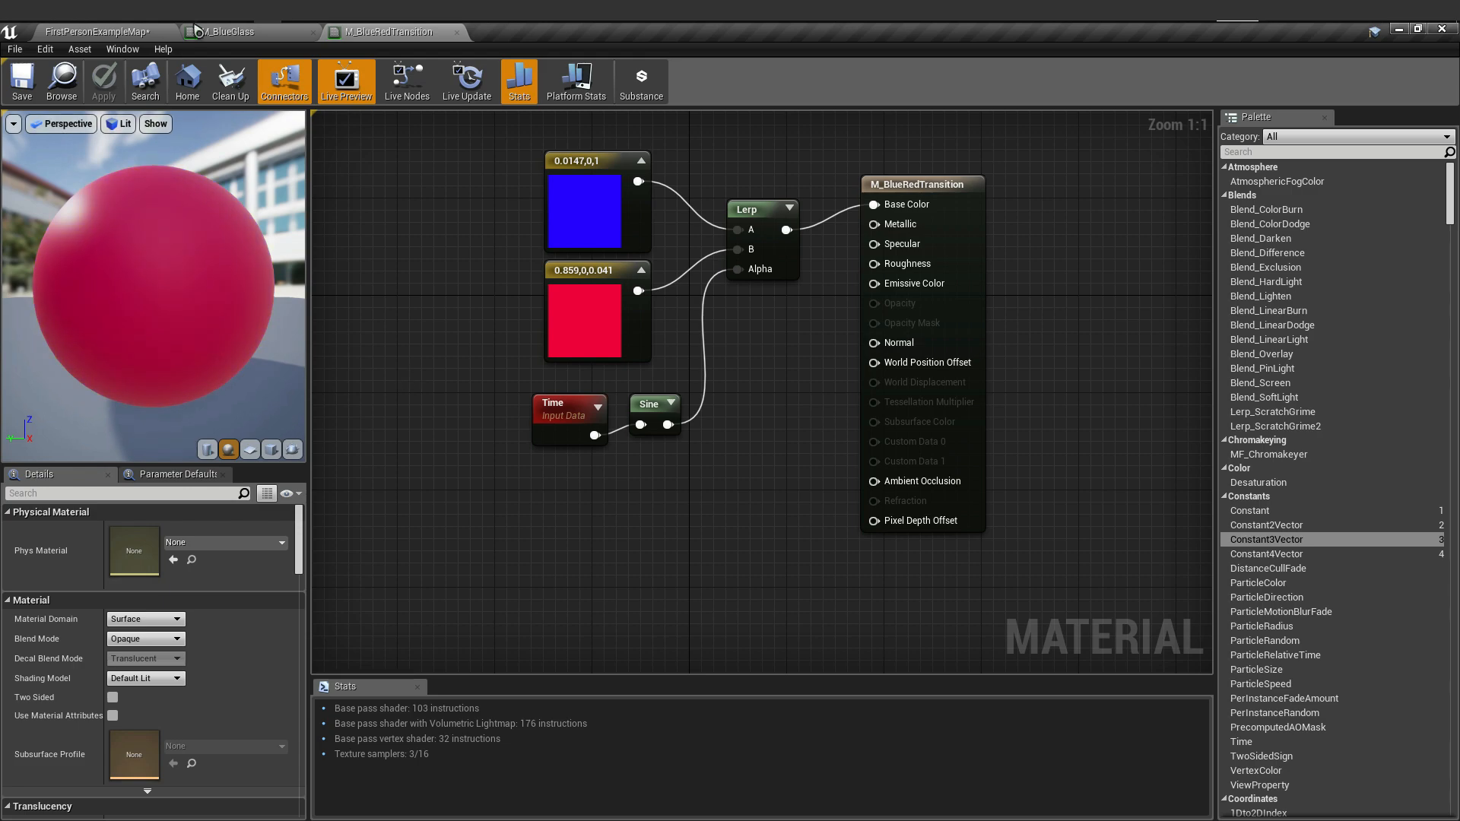
# - Switch to the FirstPersonExampleMap level and apply M_BlueRedTransition to the middle cube
pyautogui.click(146, 32)
pyautogui.click(503, 753)
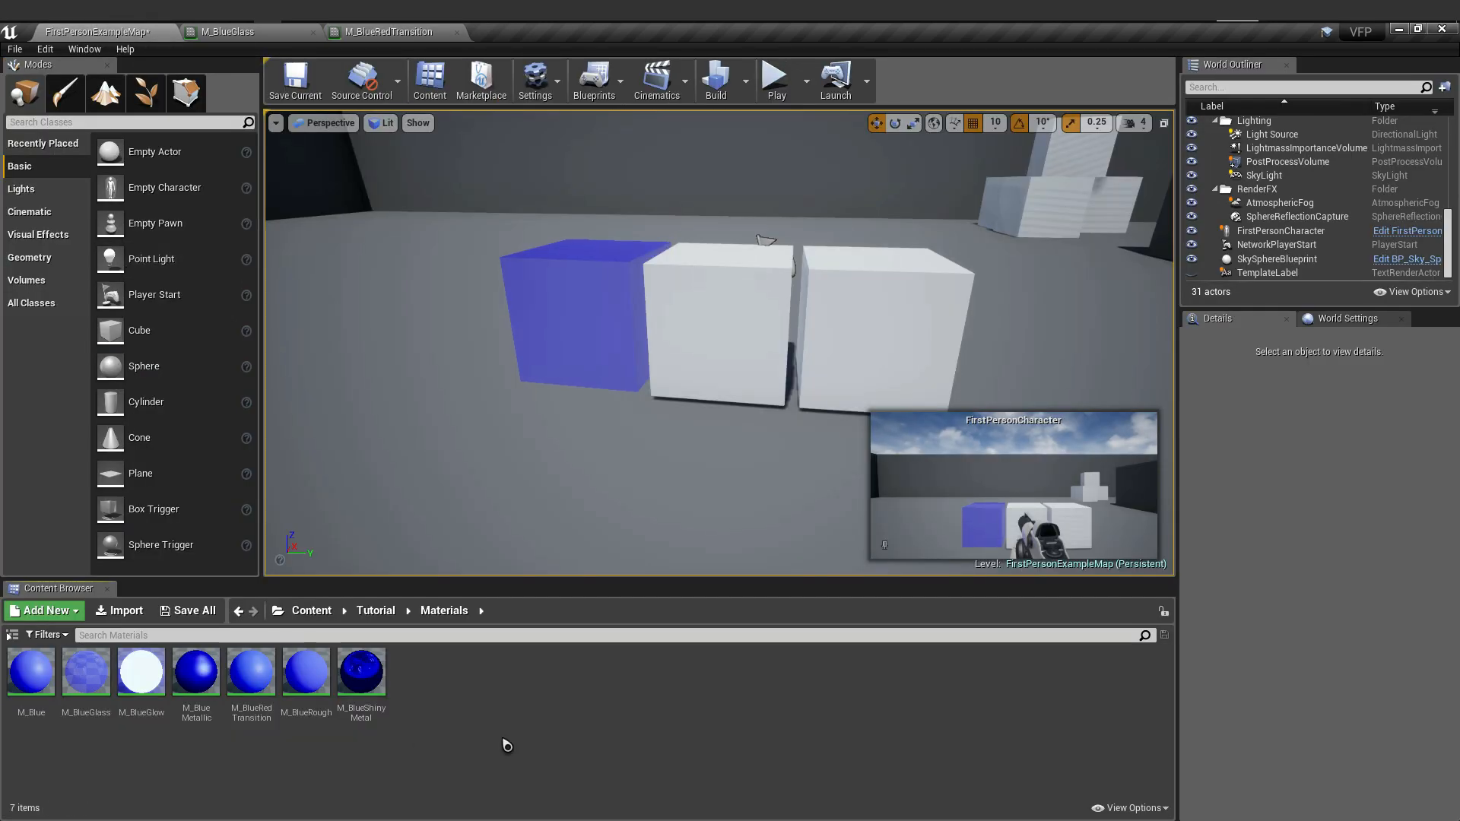
pyautogui.click(247, 677)
pyautogui.moveTo(247, 676); pyautogui.dragTo(715, 323)
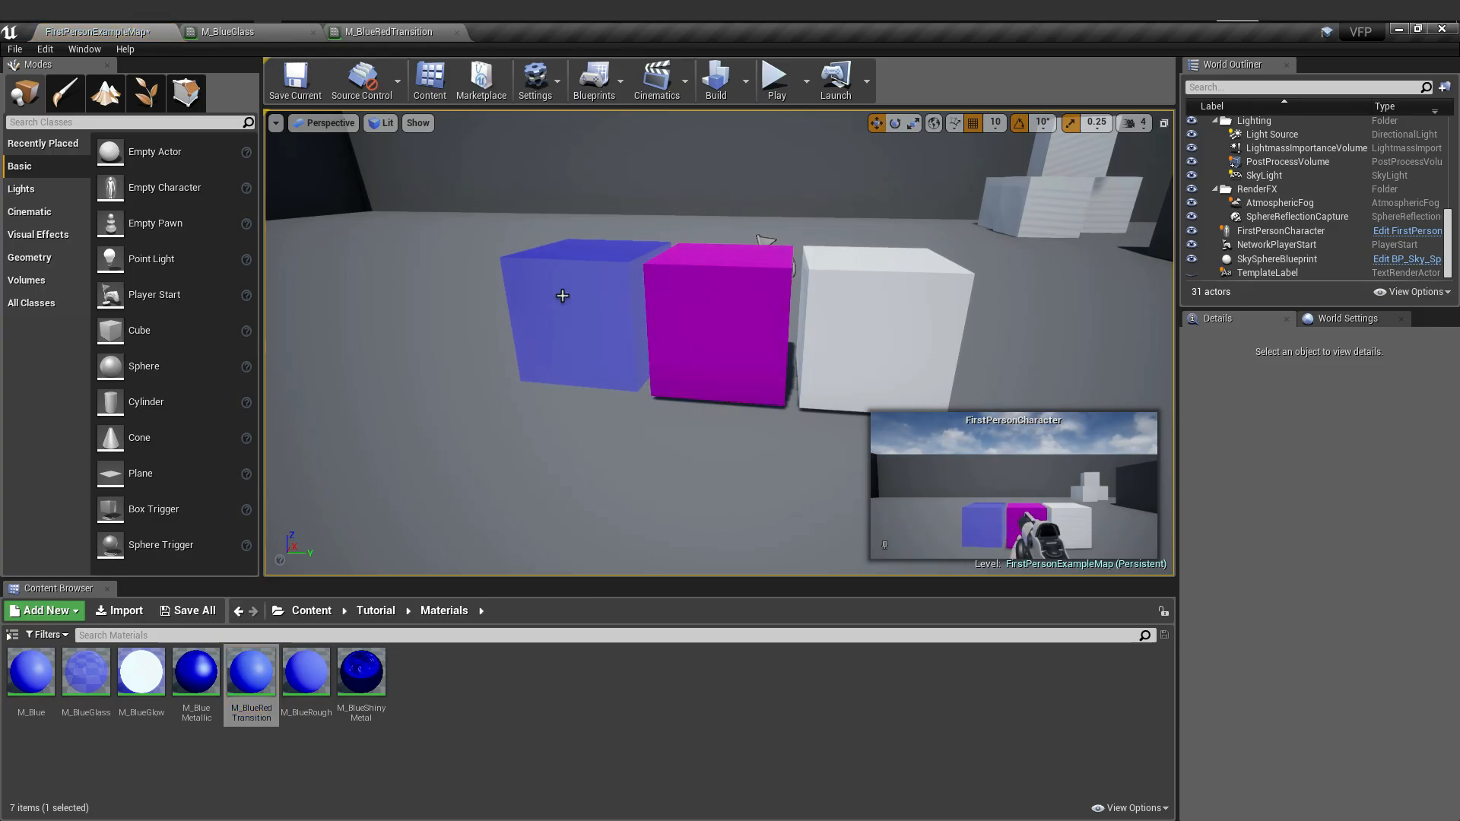
# - Play the level, walk around the cubes to examine the middle cube's color transition from several sides, and stop the play session
pyautogui.click(775, 77)
pyautogui.click(784, 261)
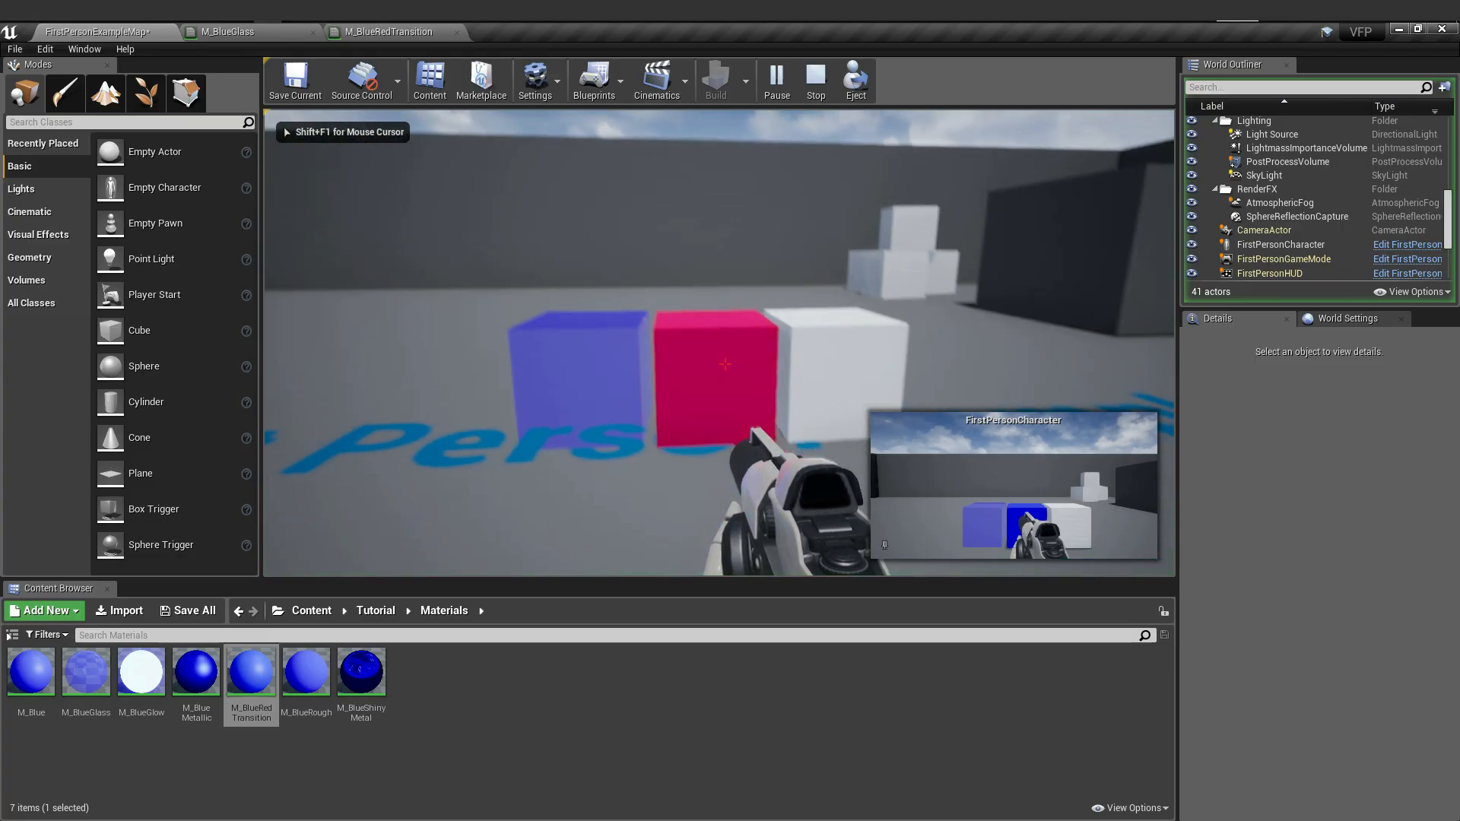
pyautogui.press('w')
pyautogui.press('w')
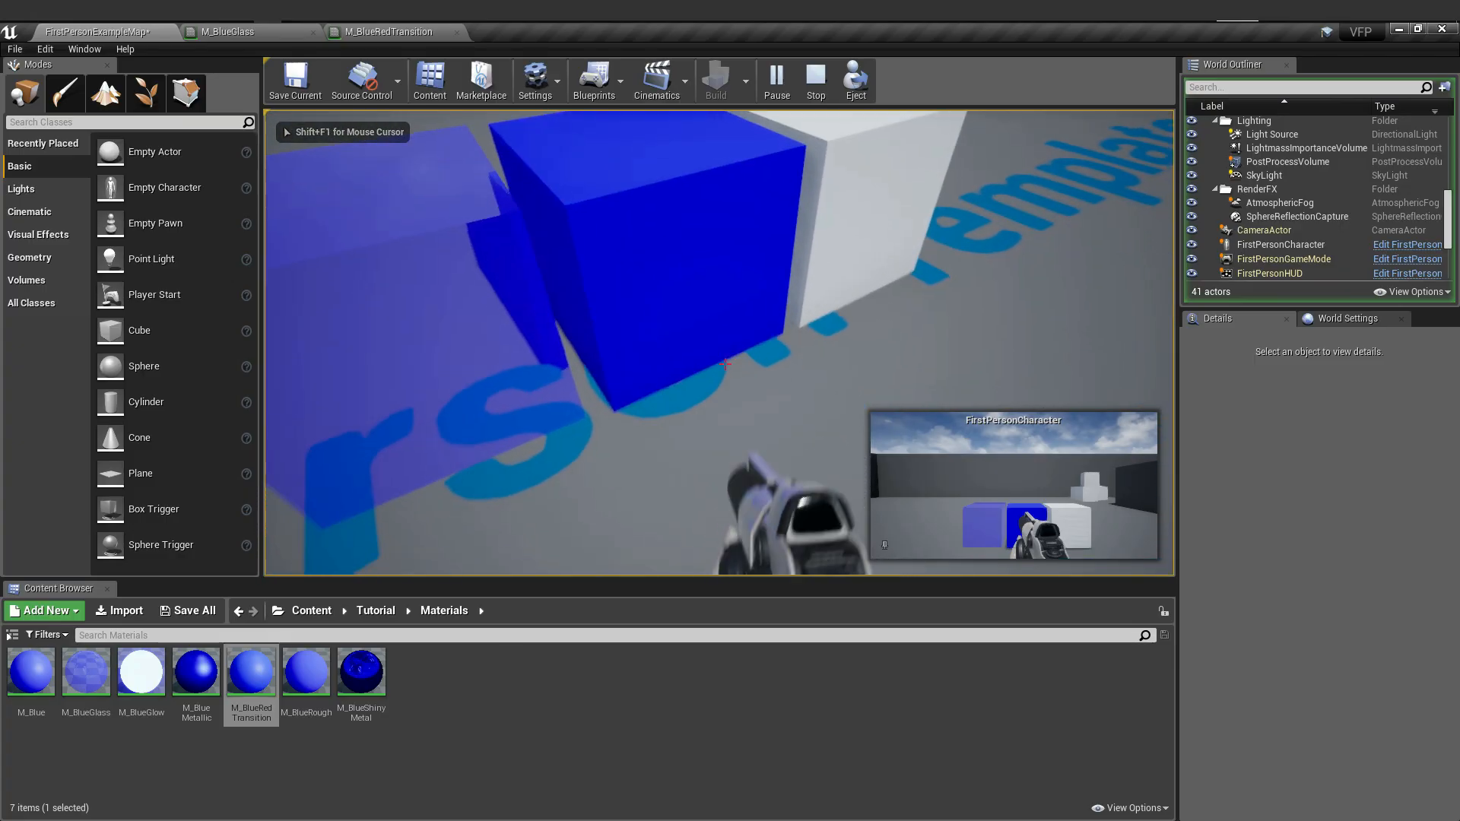
pyautogui.press('s')
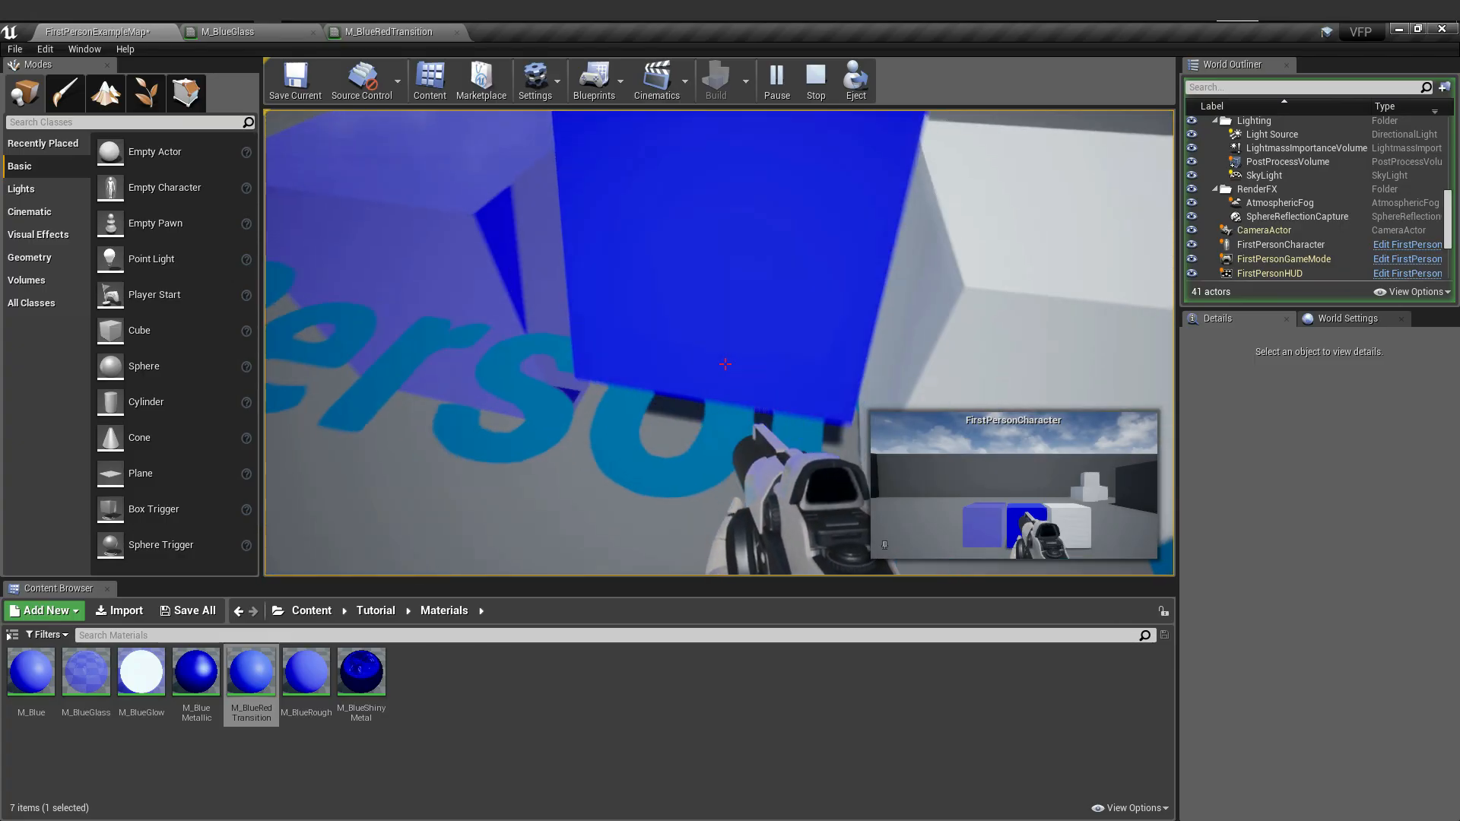
pyautogui.press('a')
pyautogui.press('w')
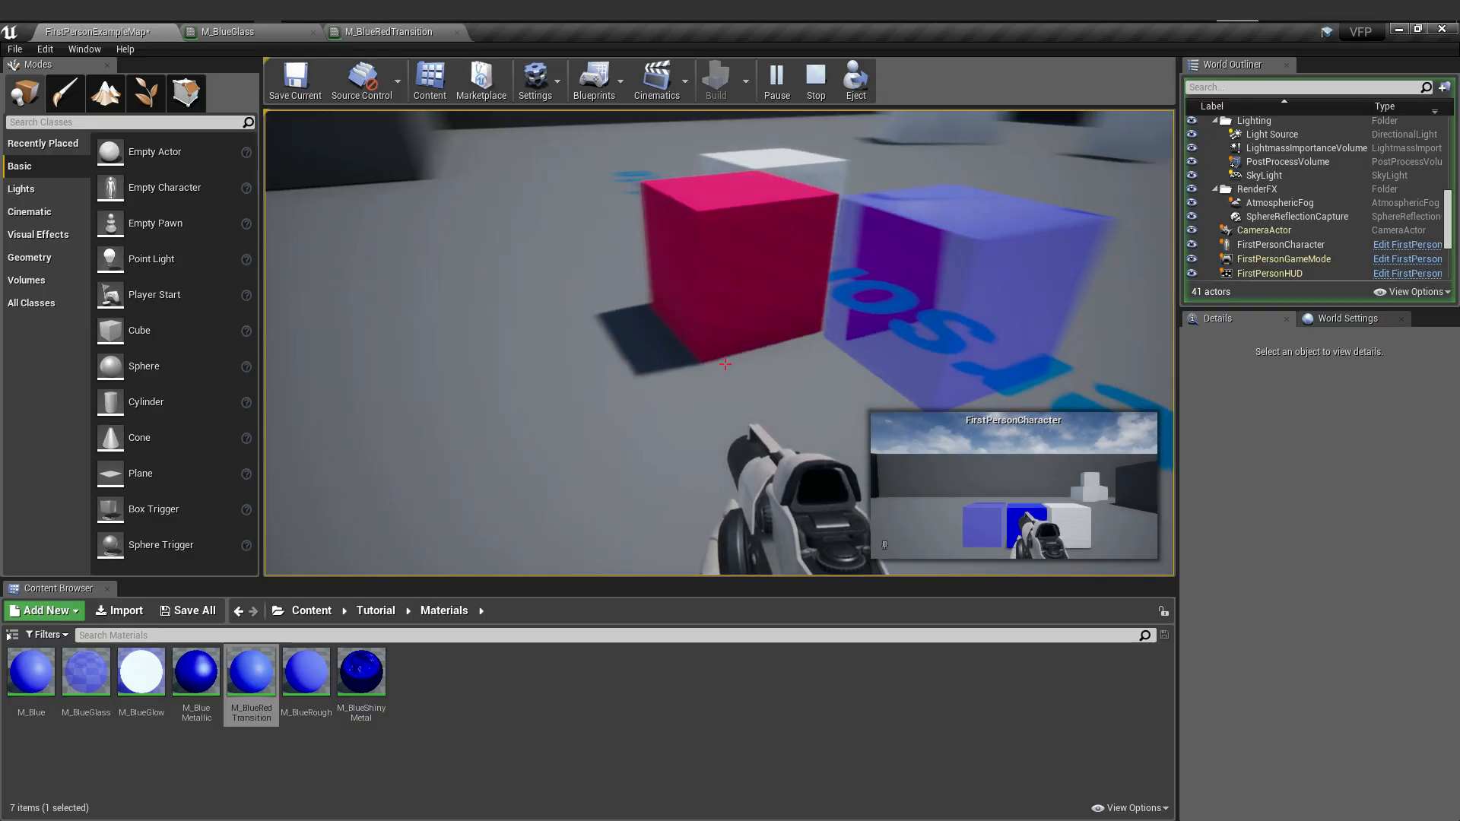
pyautogui.press('w')
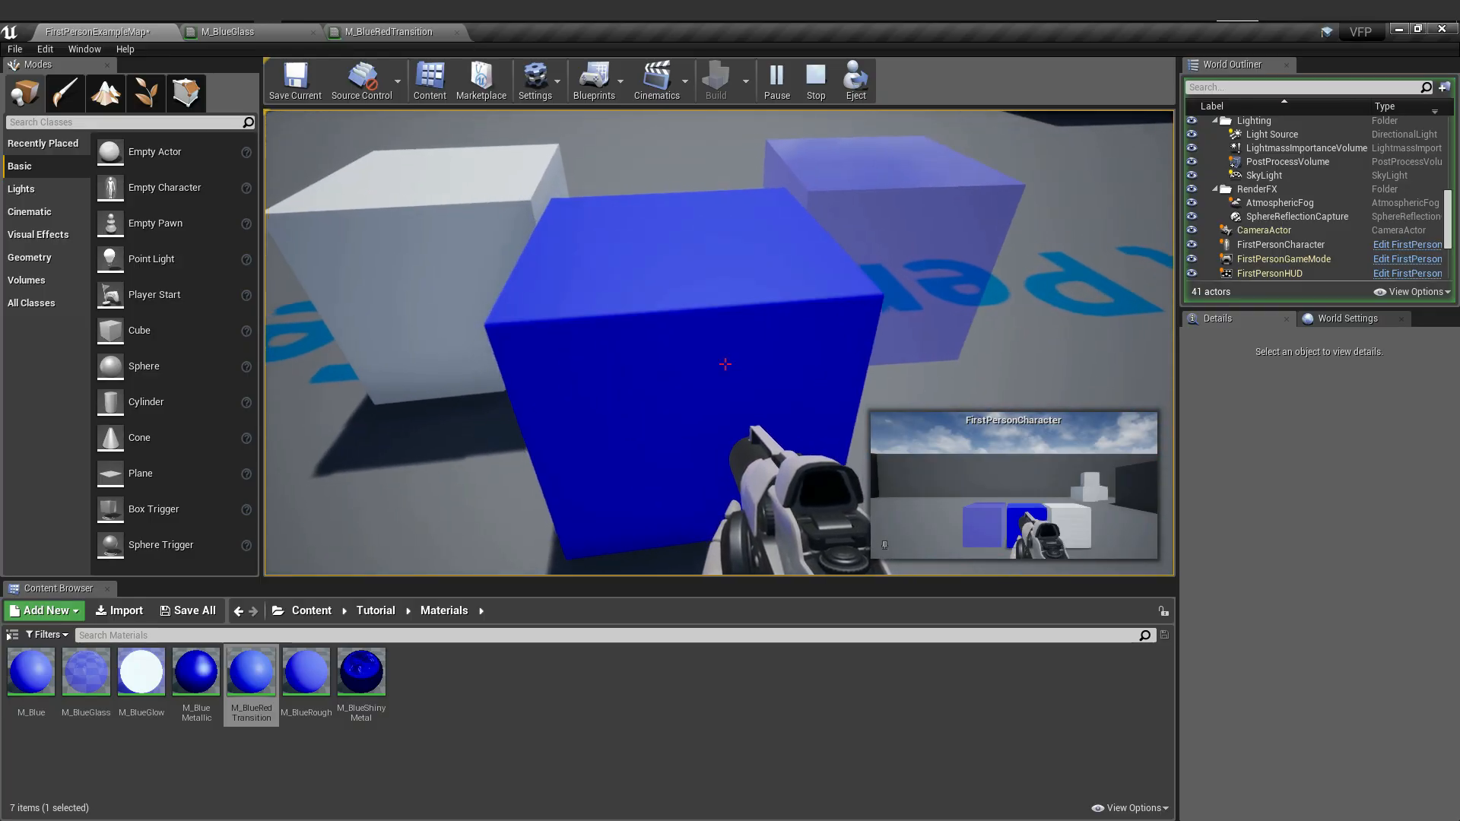
pyautogui.press('s')
pyautogui.press('d')
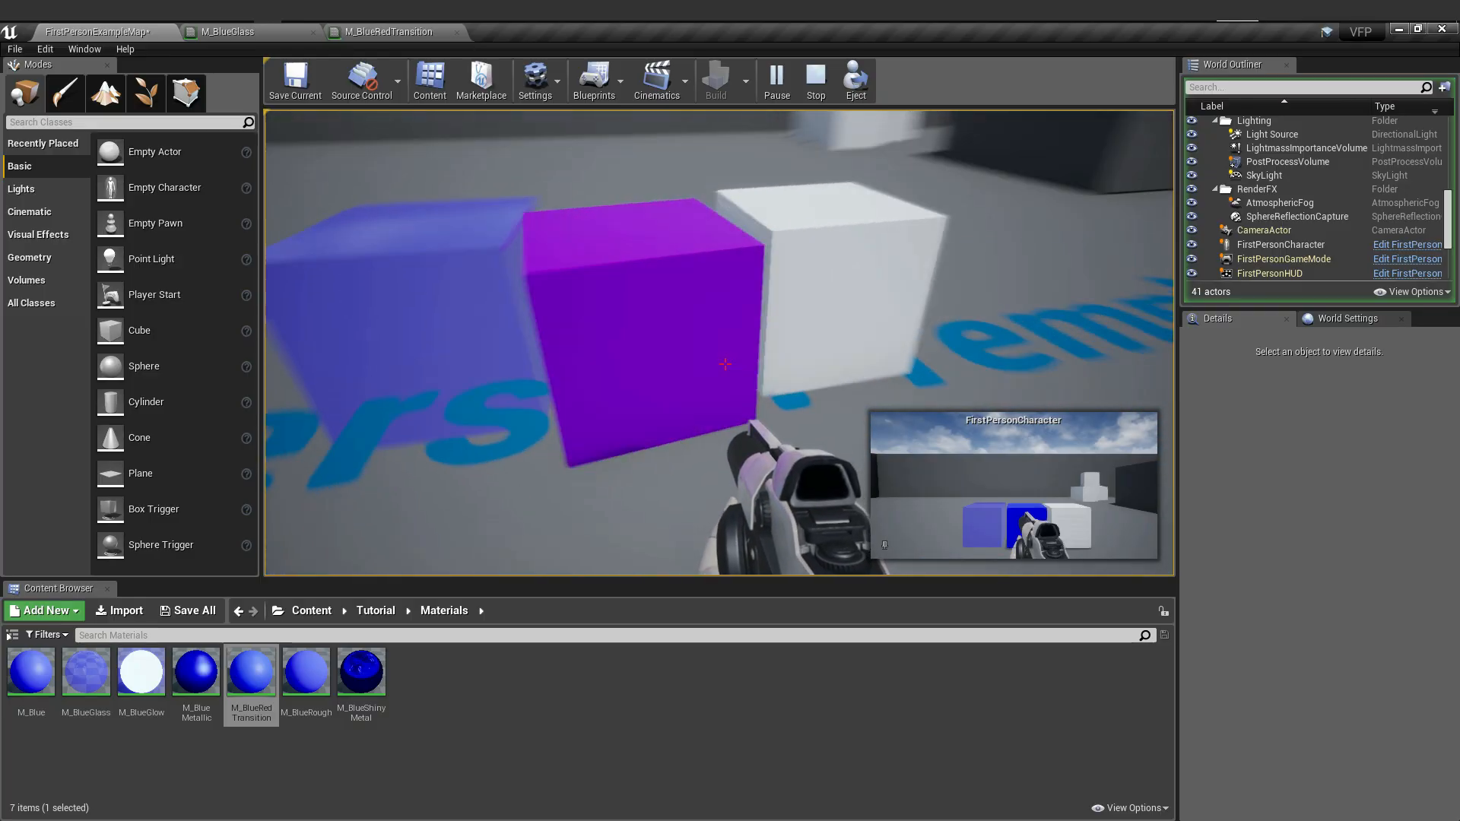
pyautogui.press('w')
pyautogui.press('s')
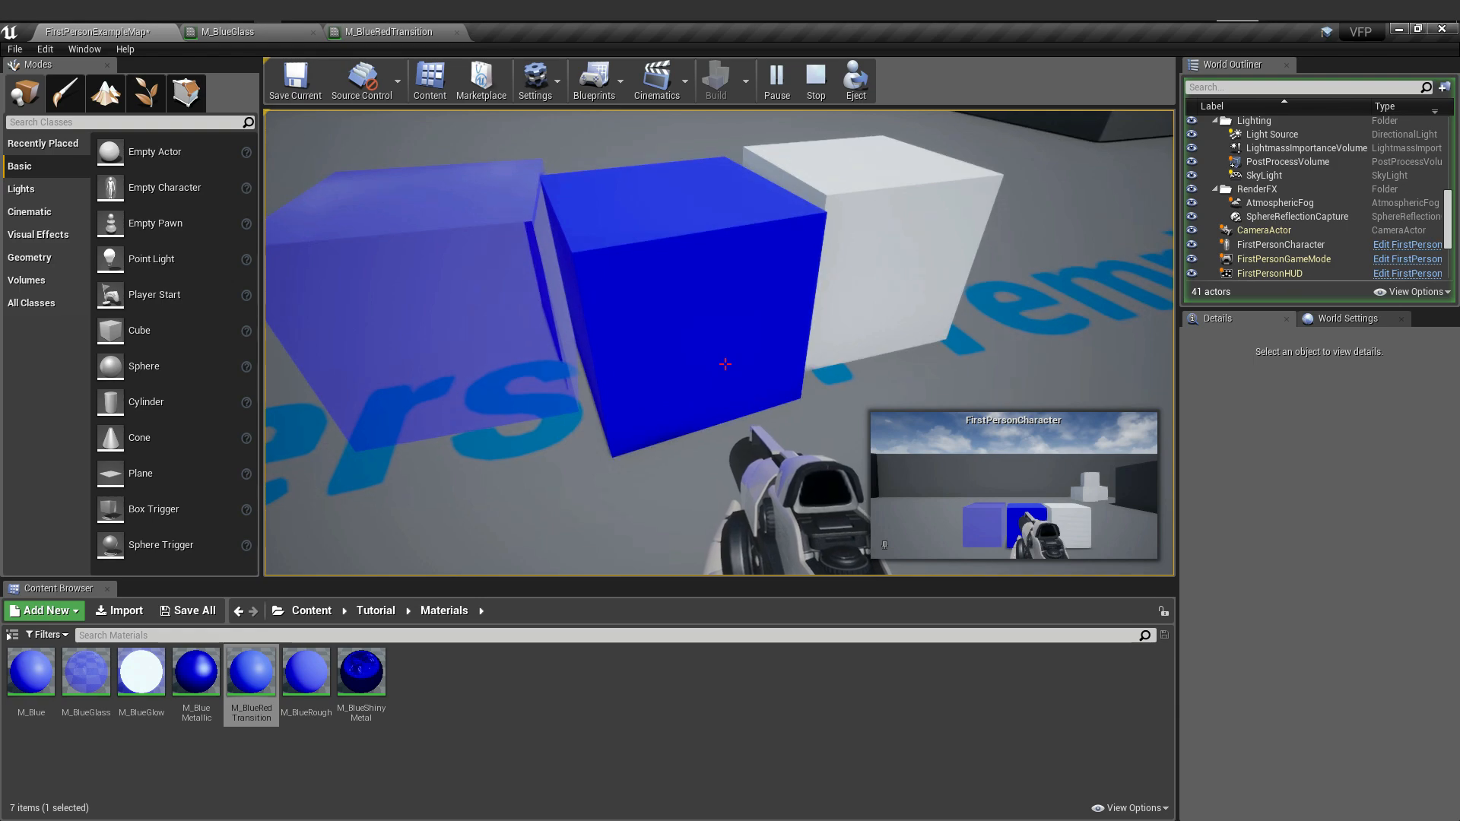
pyautogui.press('s')
pyautogui.press('d')
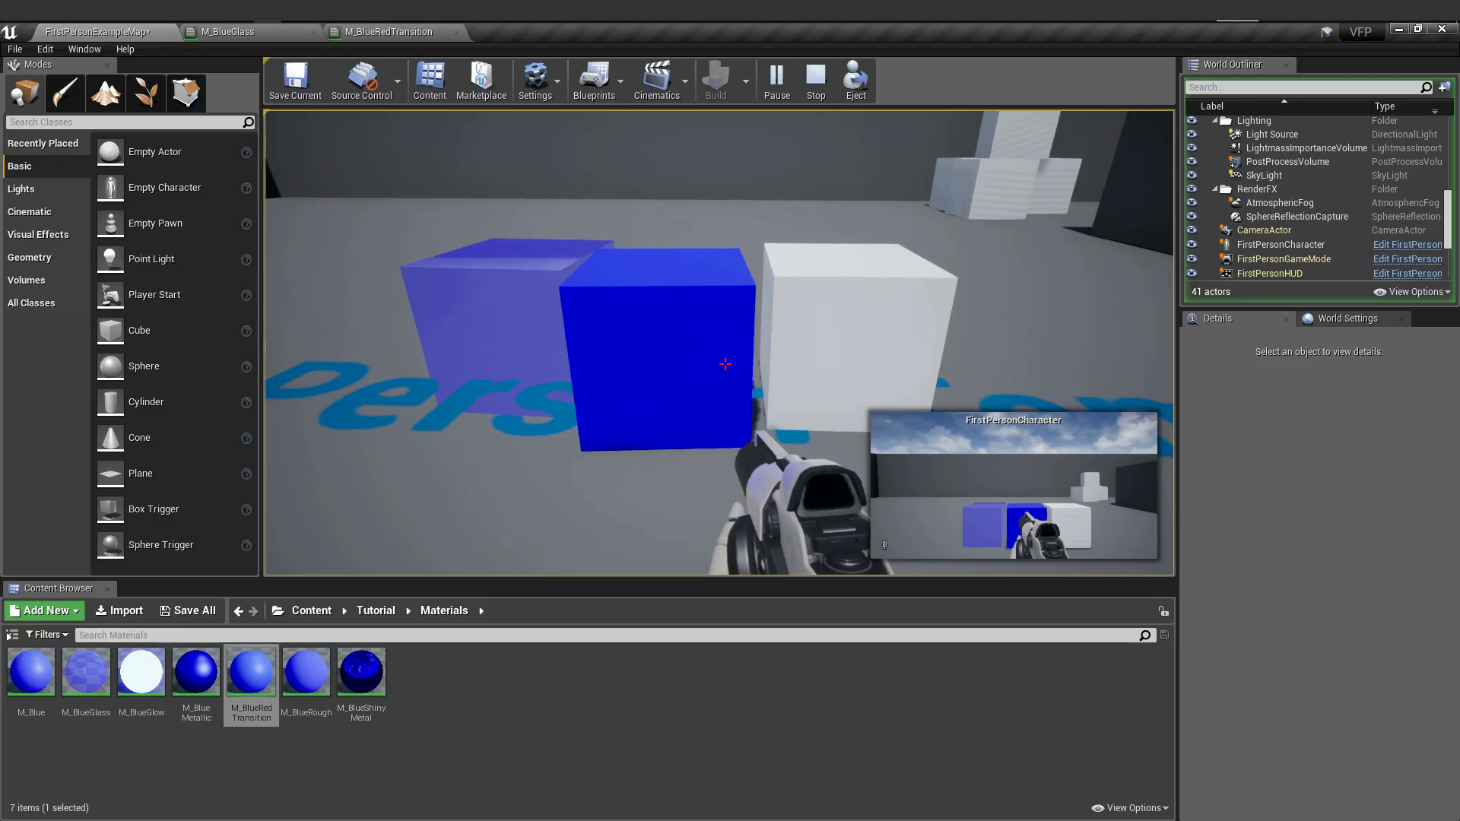
pyautogui.press('d')
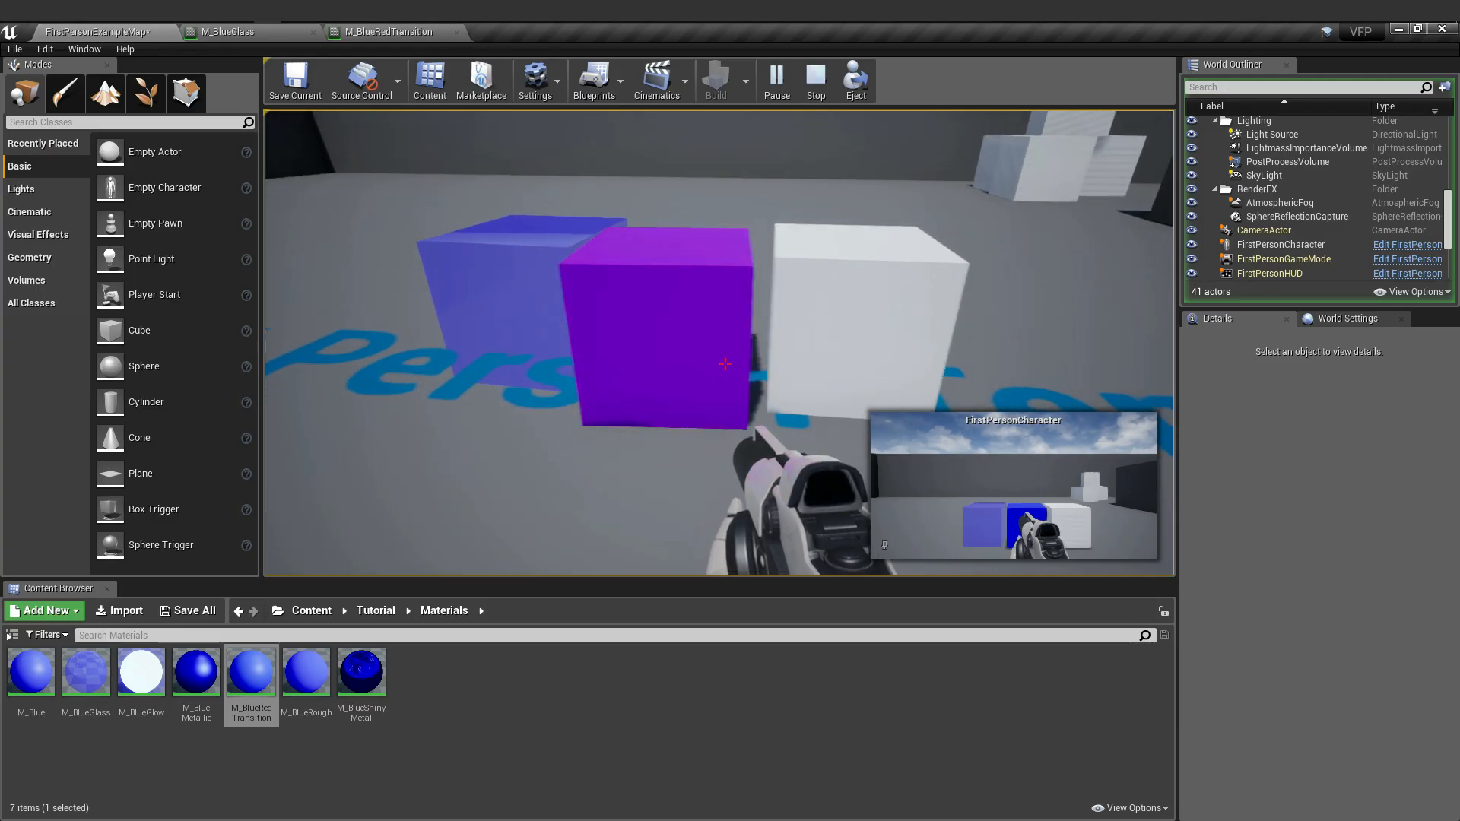
pyautogui.press('s')
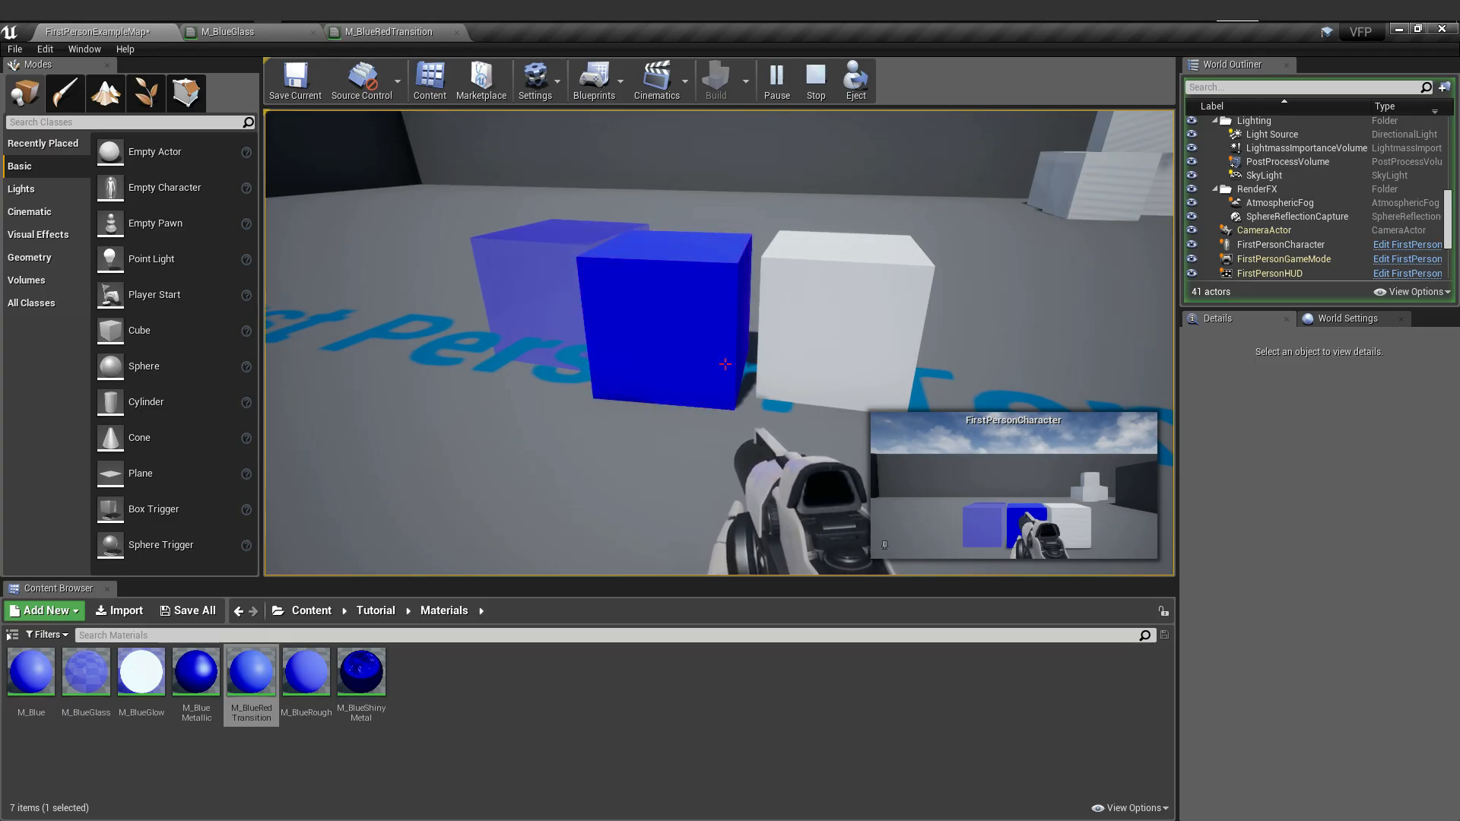
pyautogui.press('s')
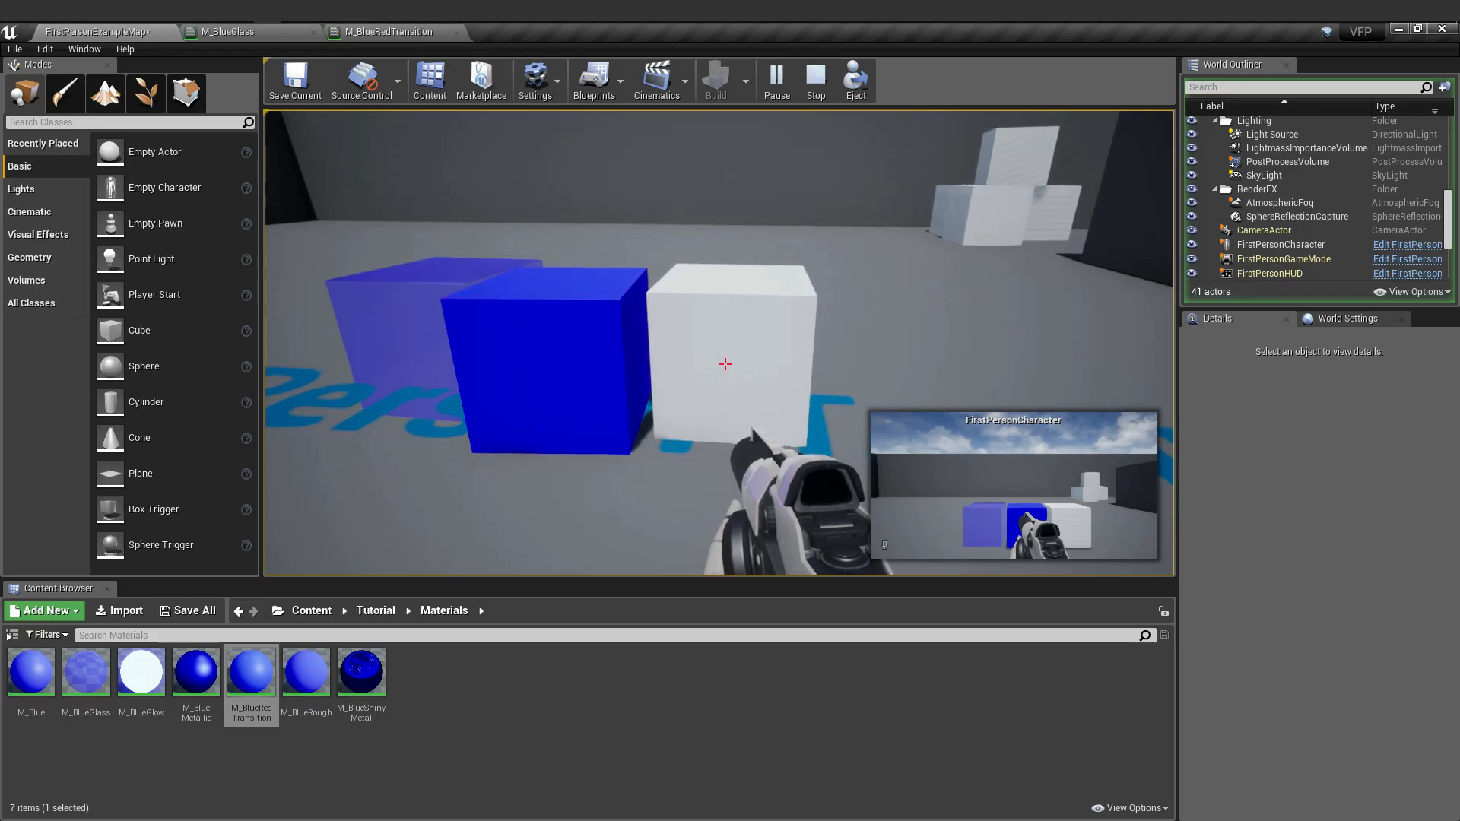
pyautogui.press('a')
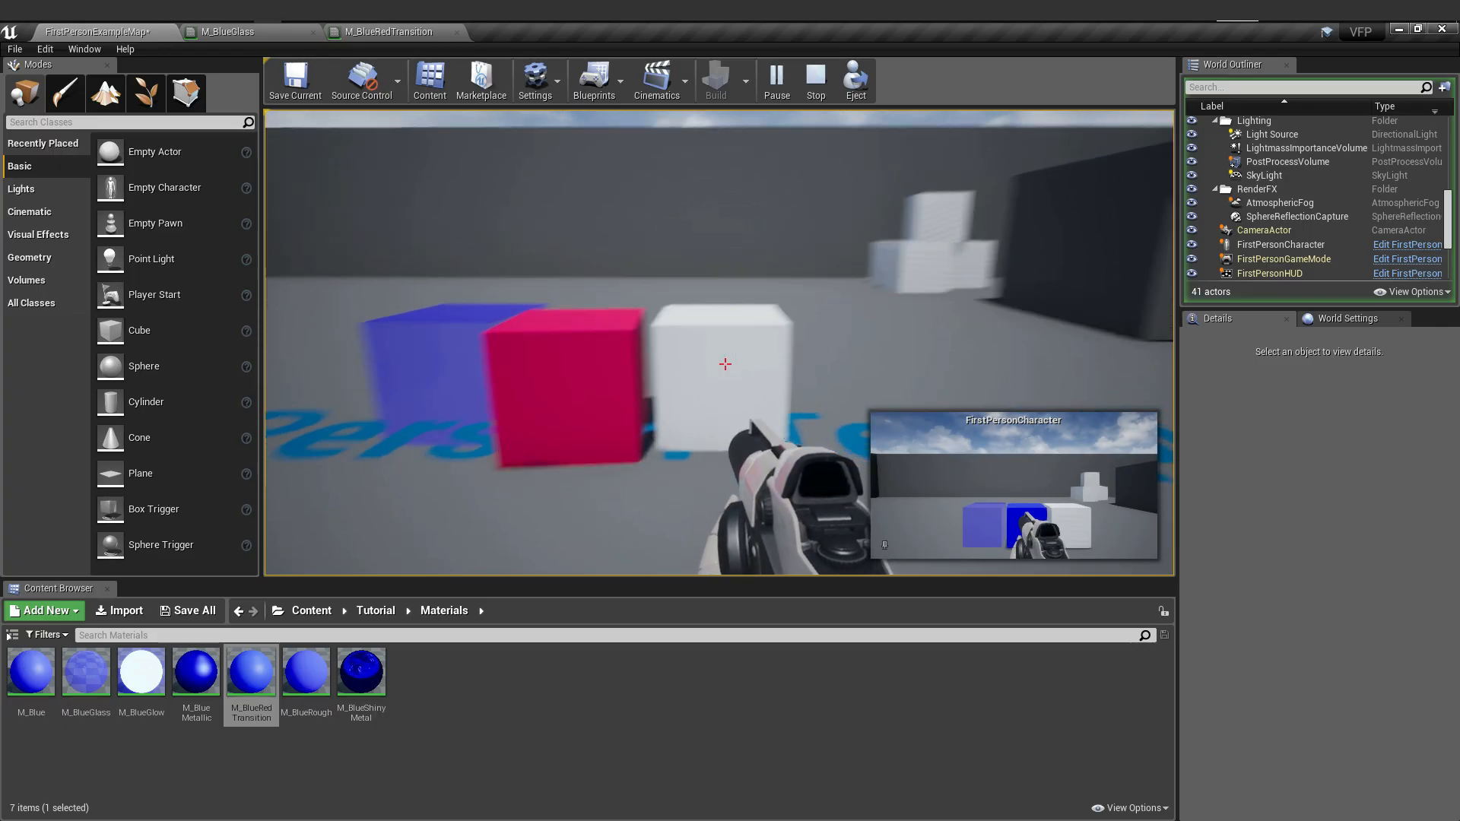
pyautogui.press('d')
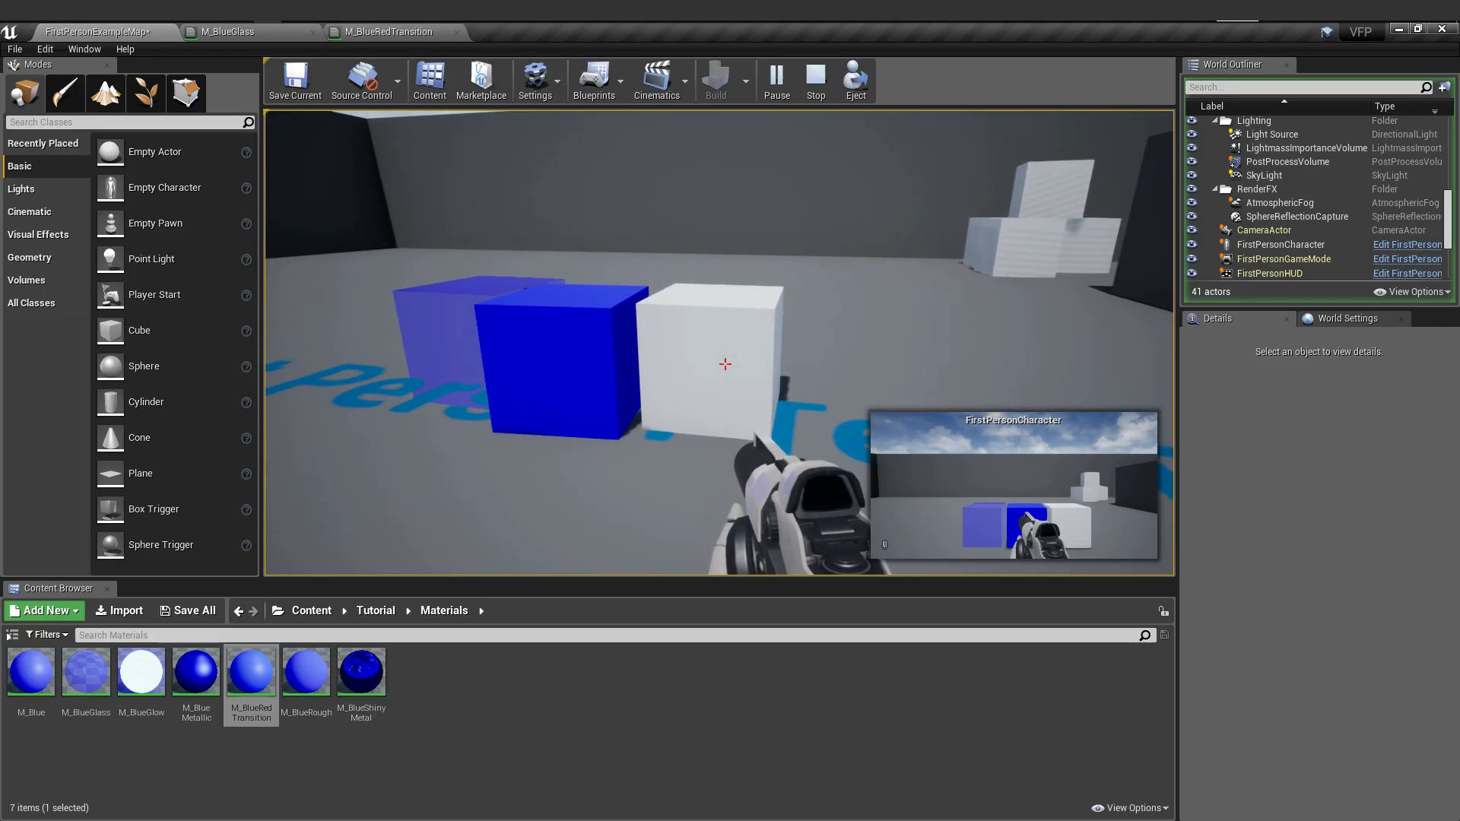
pyautogui.press('a')
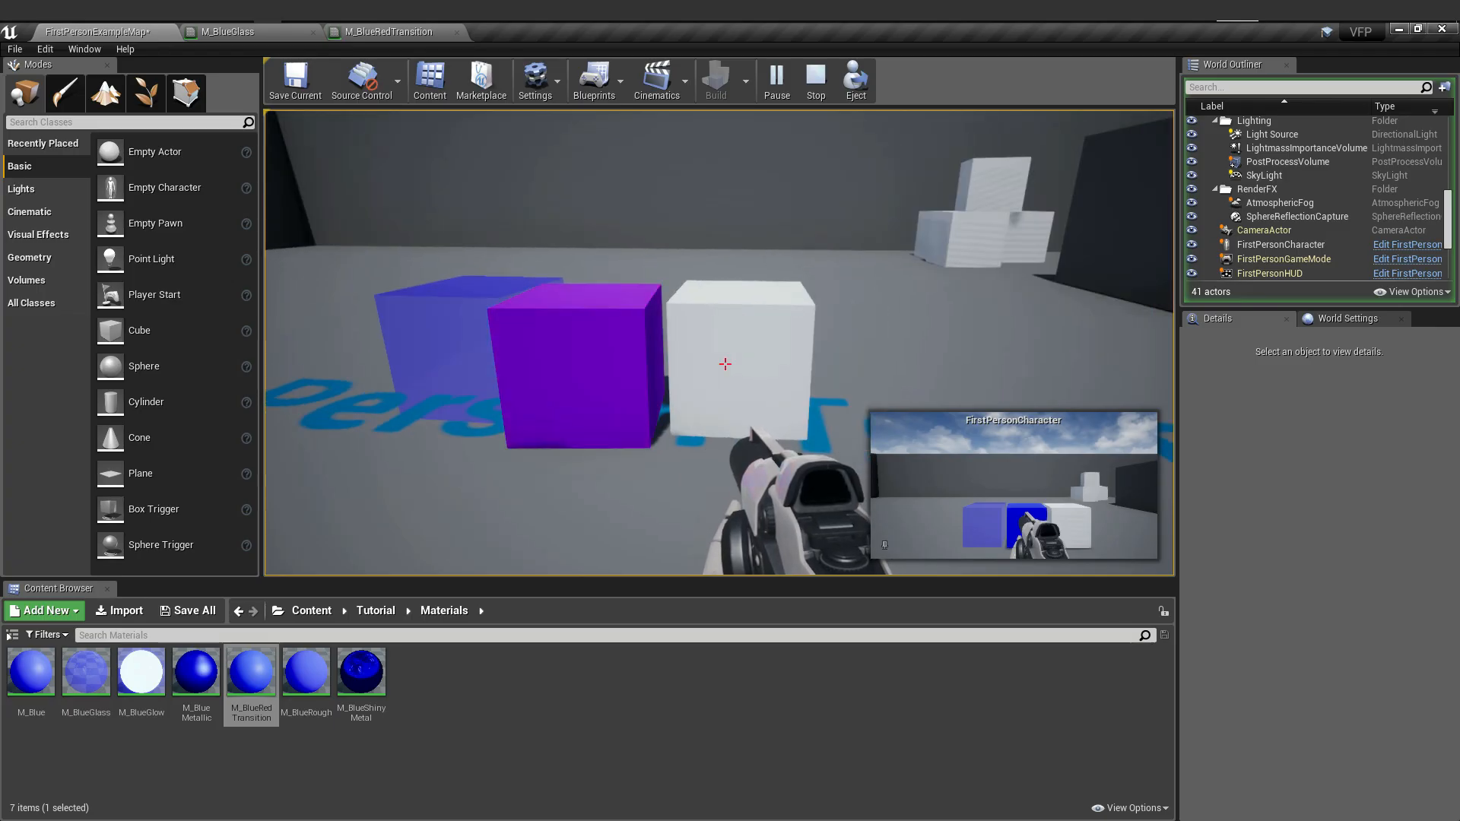
pyautogui.press('d')
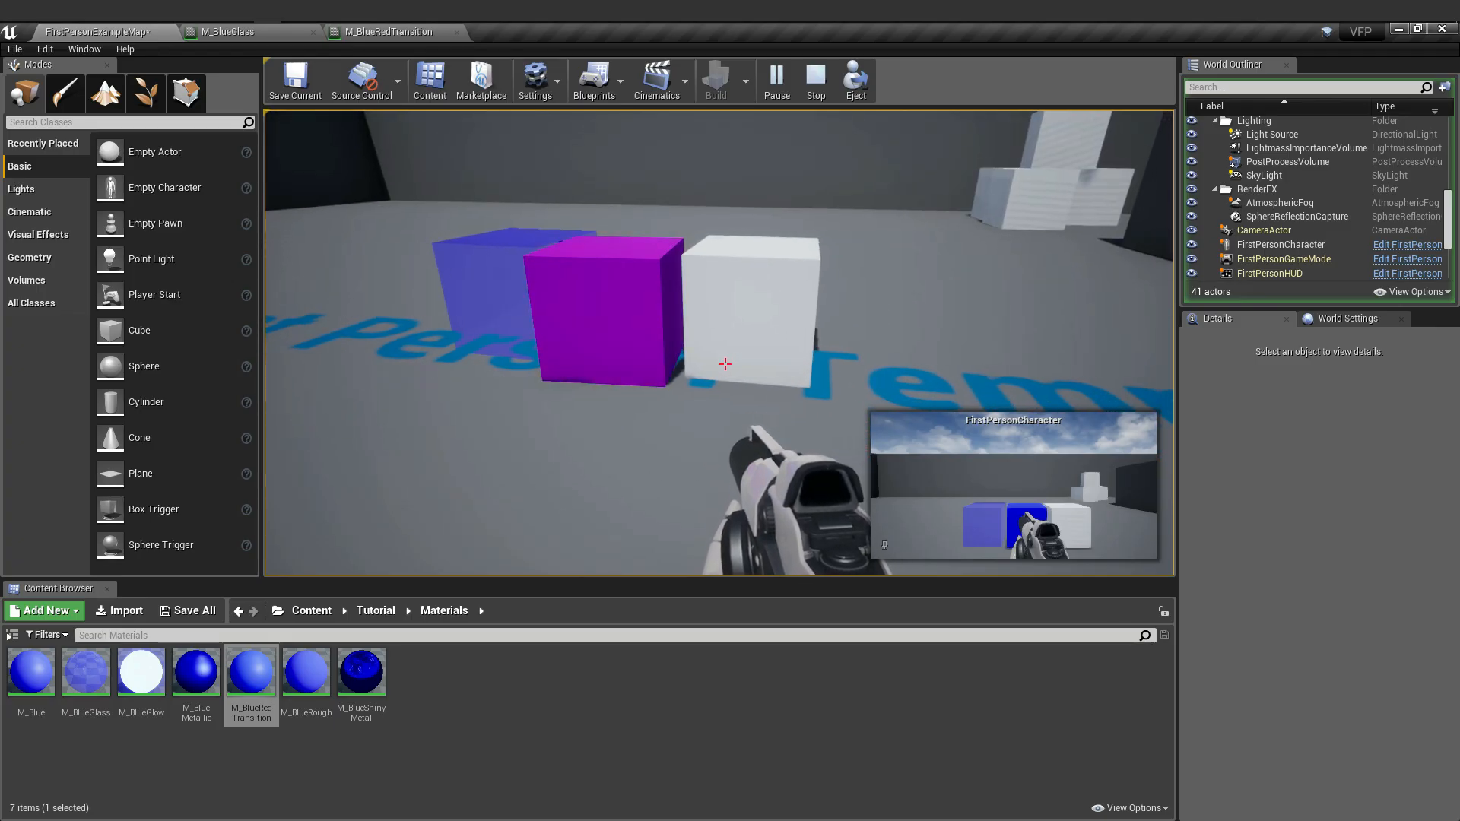
pyautogui.press('Escape')
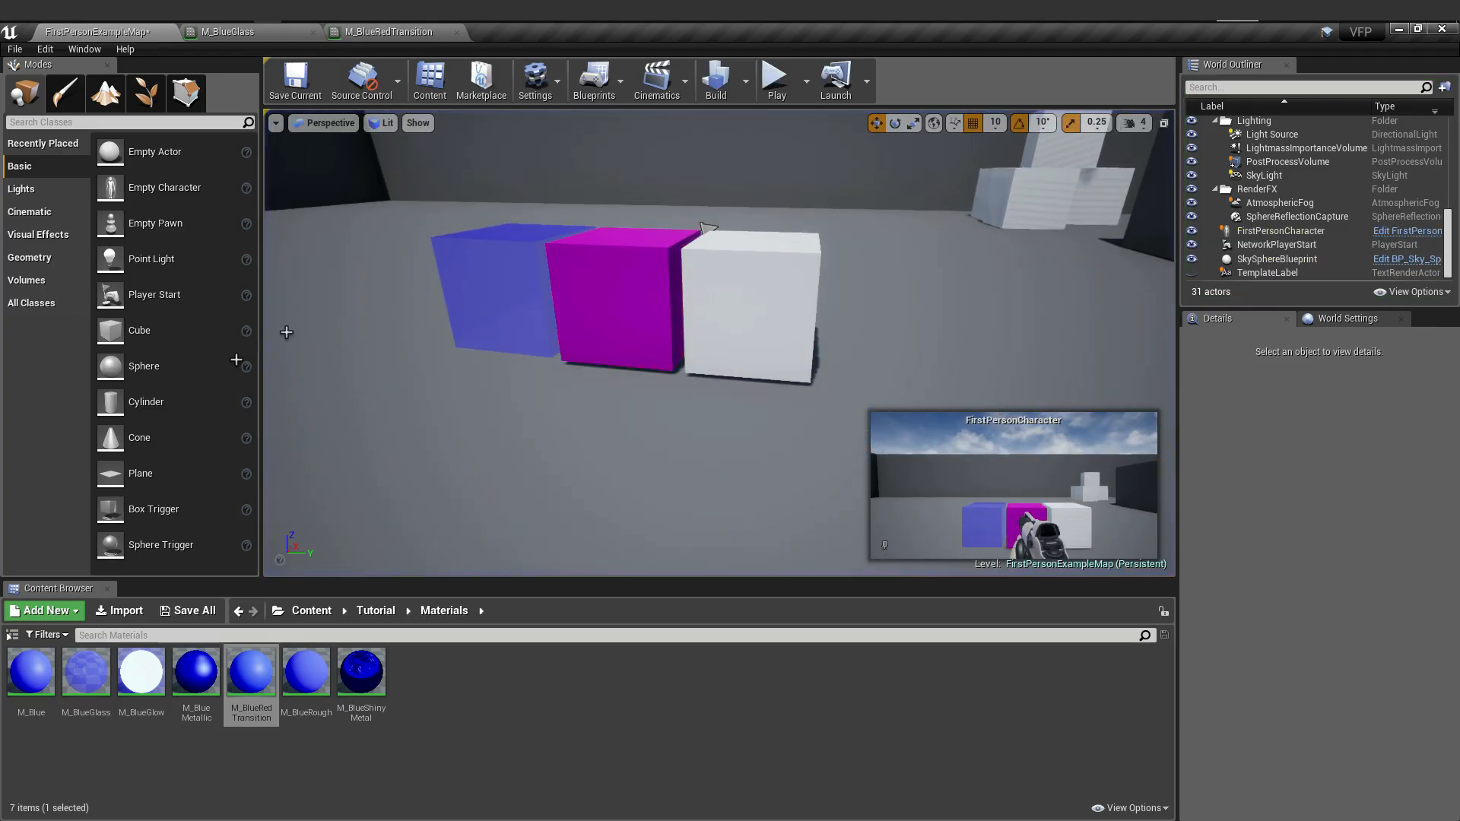
# - Duplicate the M_Blue material and name the copy M_BluePulse
pyautogui.click(39, 683)
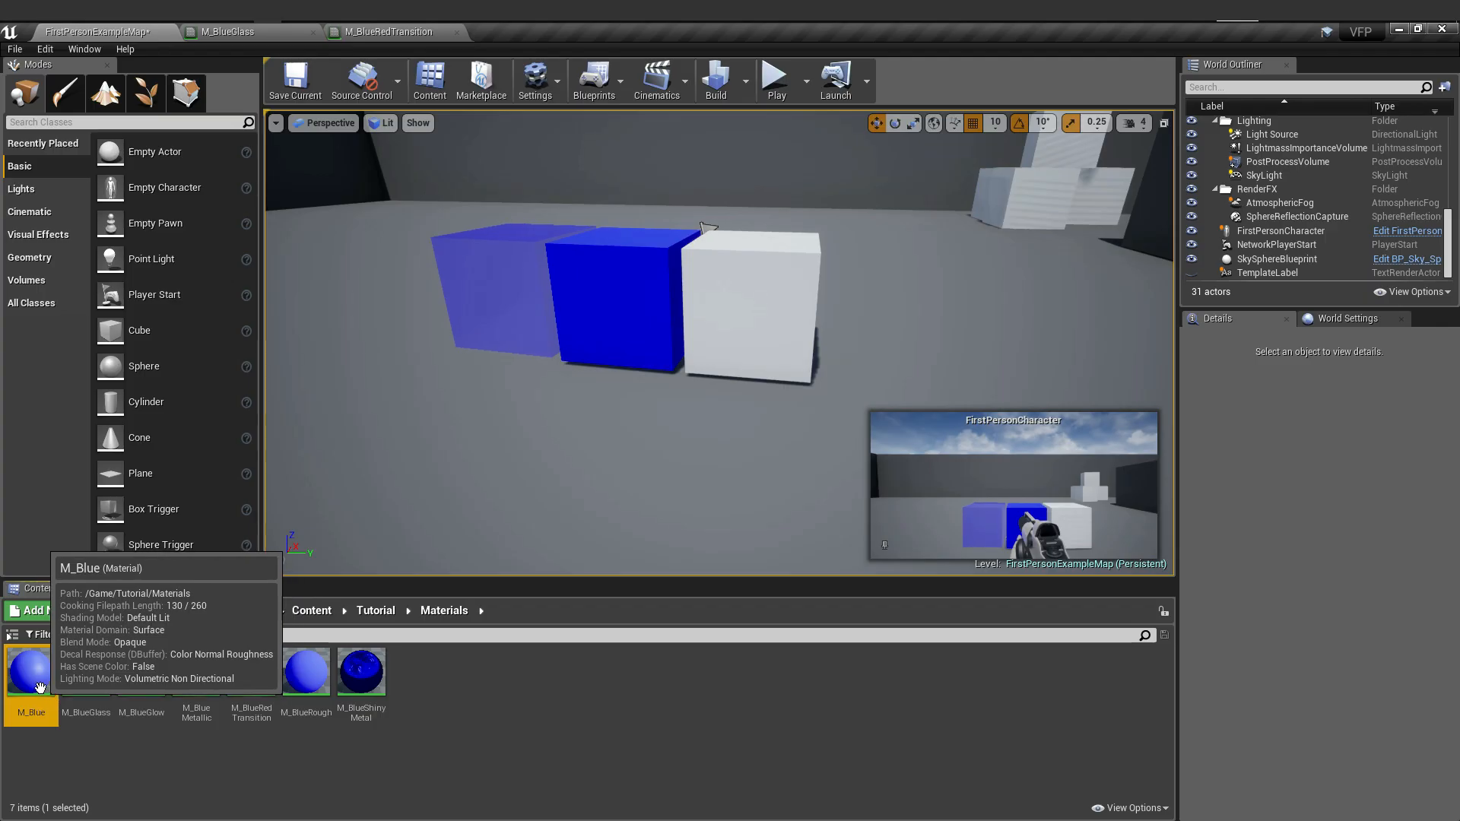
pyautogui.rightClick(40, 688)
pyautogui.click(76, 424)
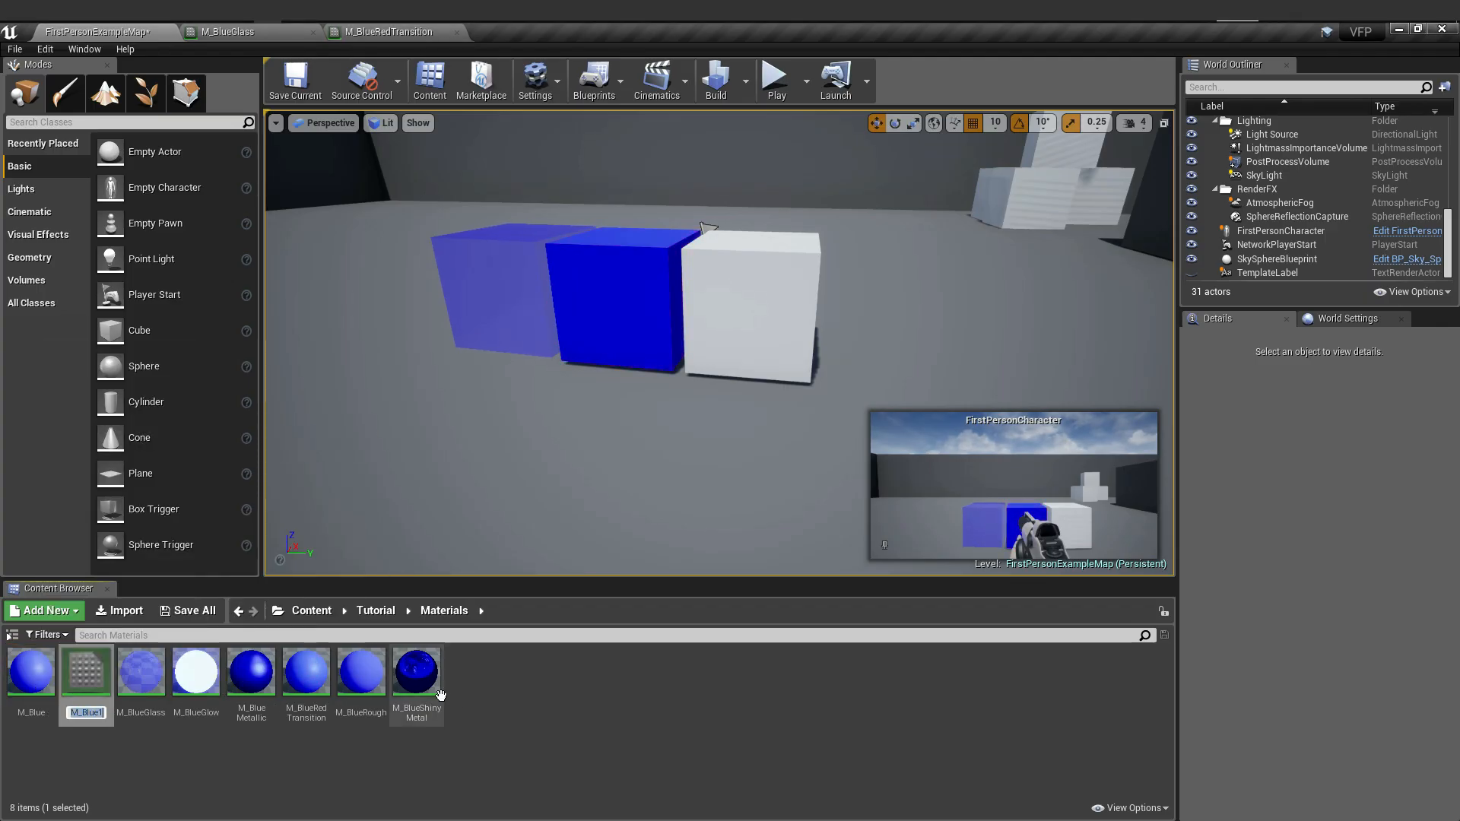
pyautogui.press('Right')
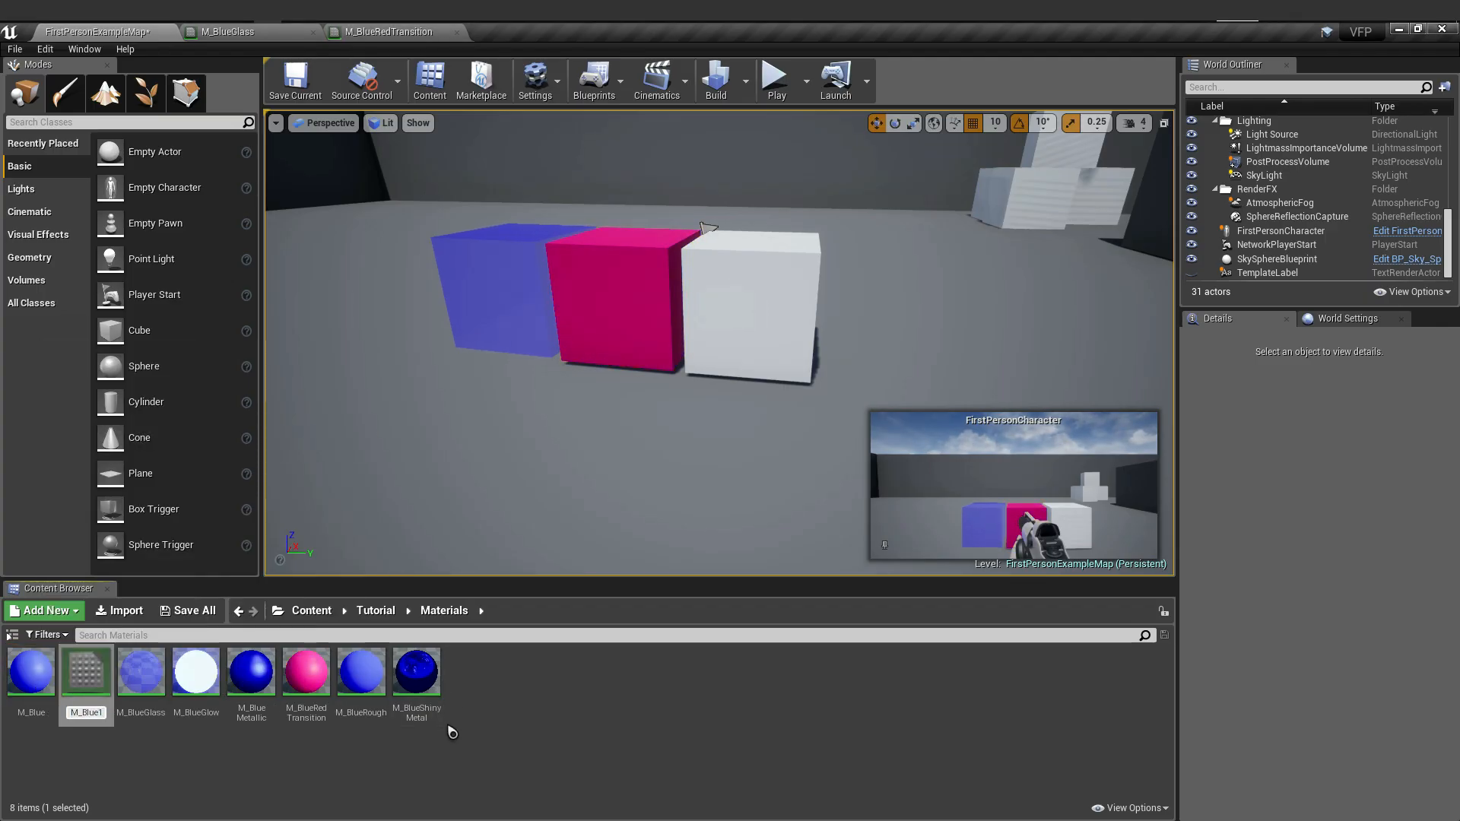
pyautogui.press('BackSpace')
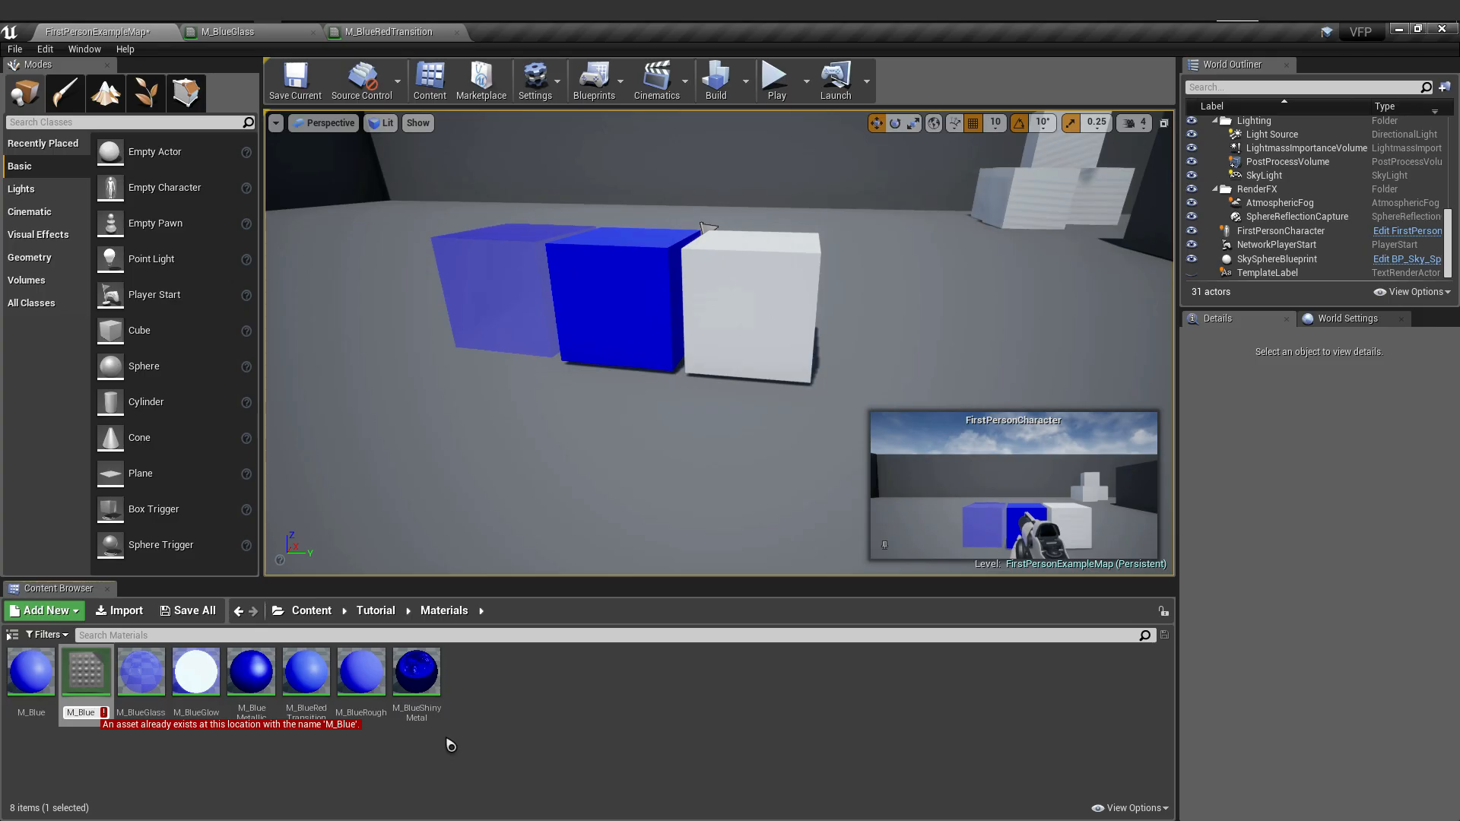
pyautogui.write('Pulse')
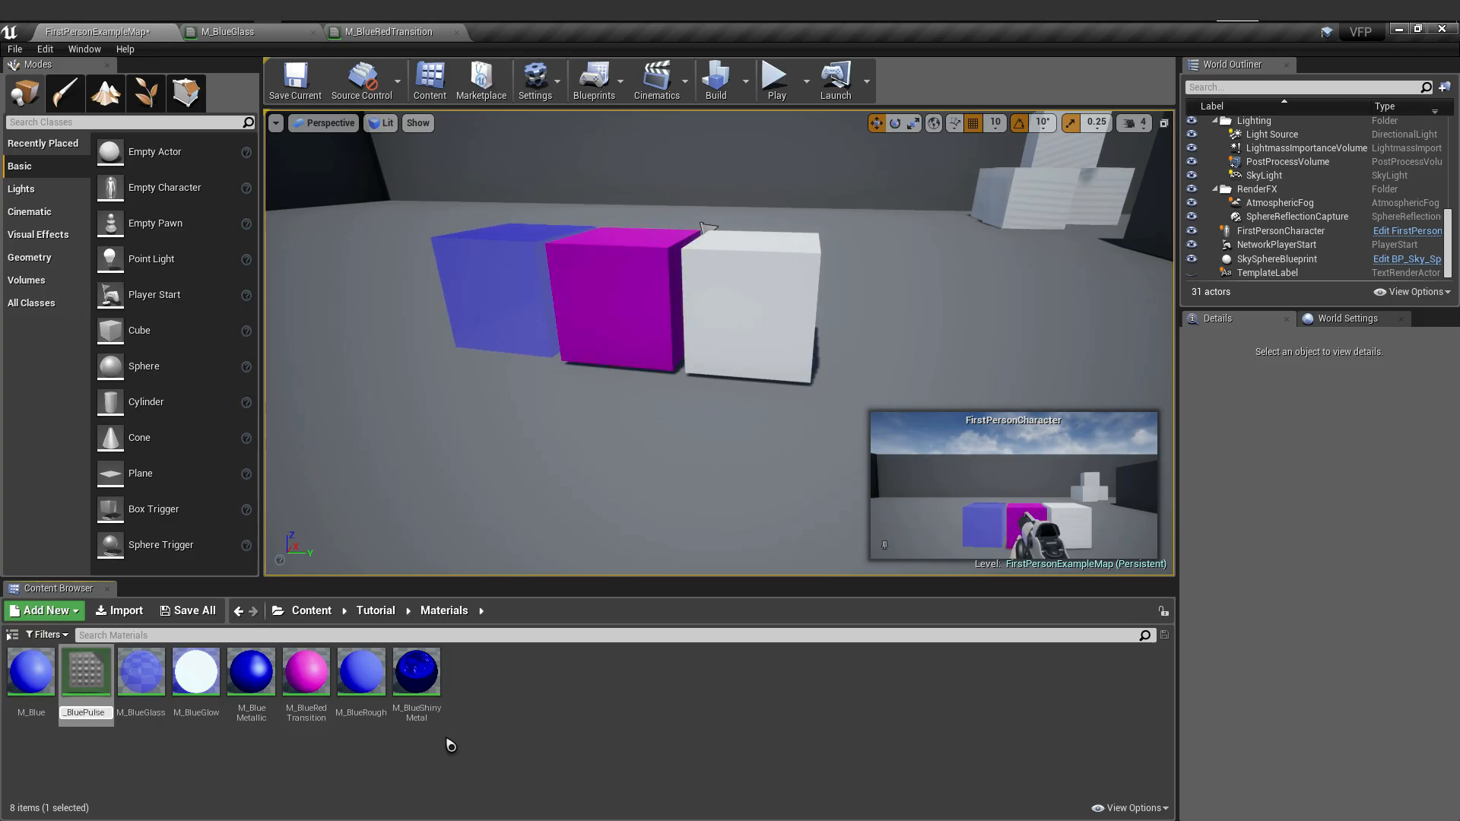
pyautogui.press('Return')
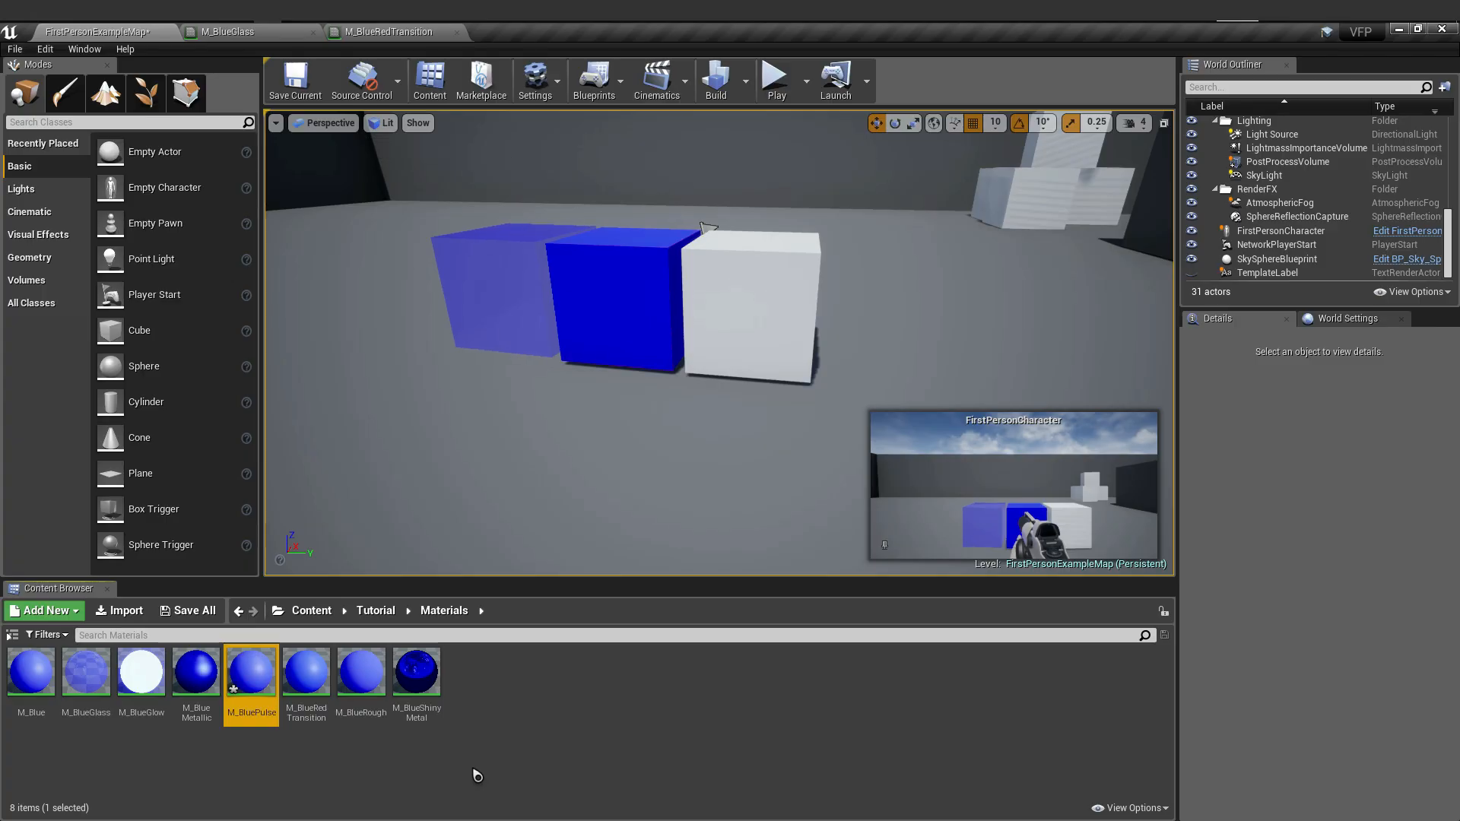
# - Rename the M_BluePulse material to M_BlueLightPulse
pyautogui.rightClick(257, 676)
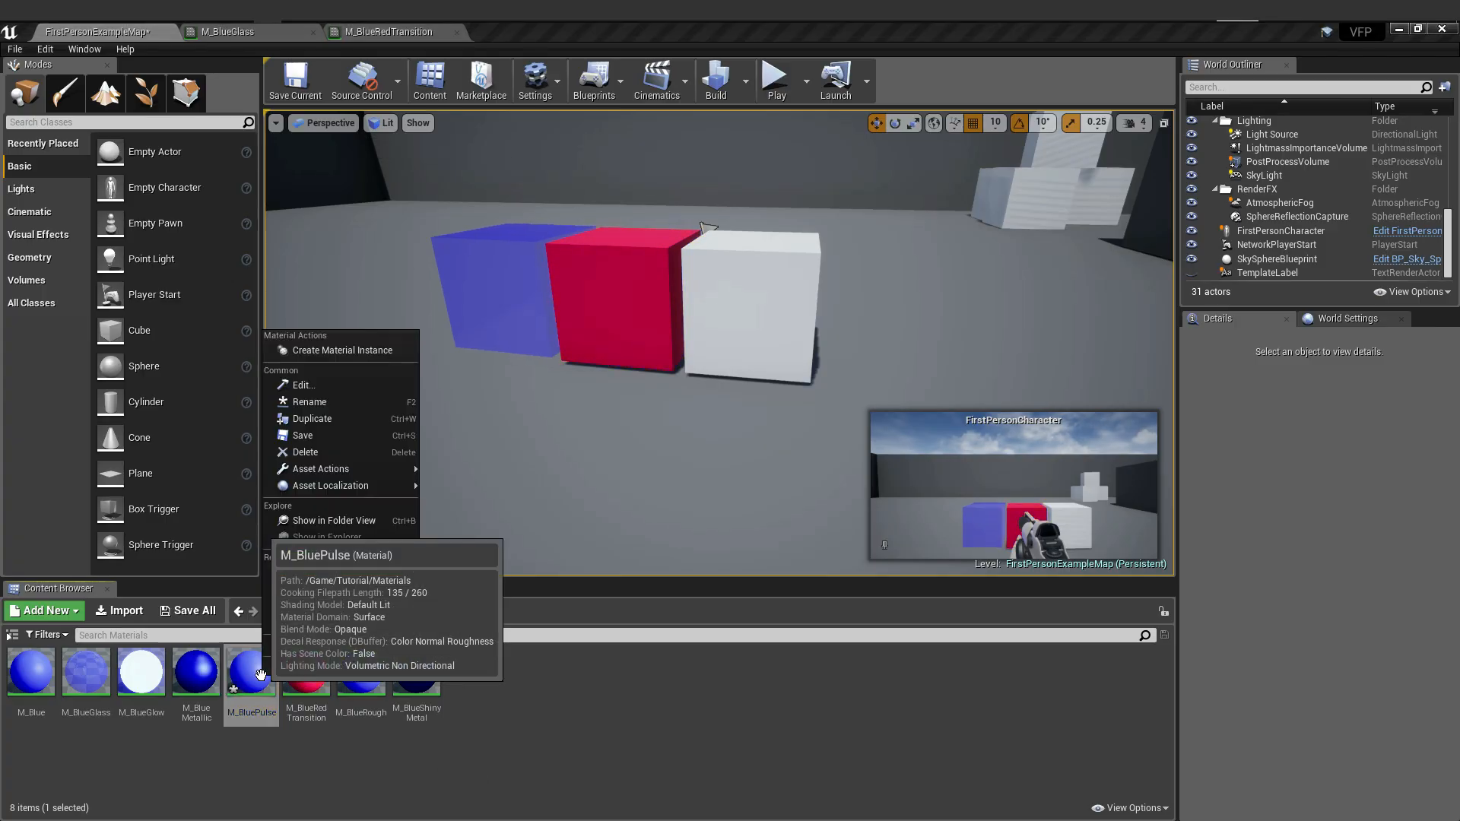
pyautogui.click(352, 403)
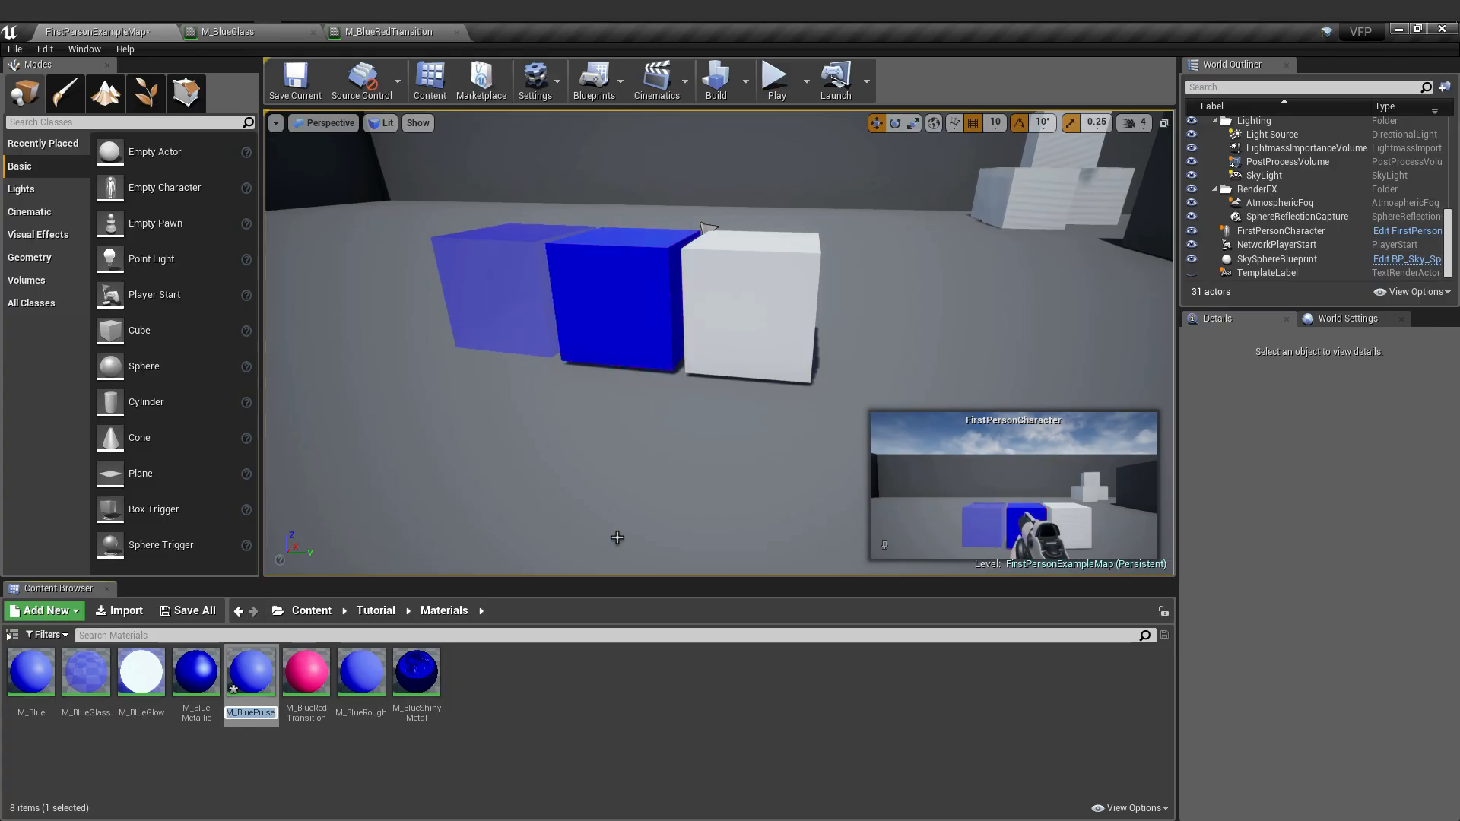
pyautogui.press('Left')
pyautogui.press('Right')
pyautogui.press('Right')
pyautogui.press('Right')
pyautogui.press('Right')
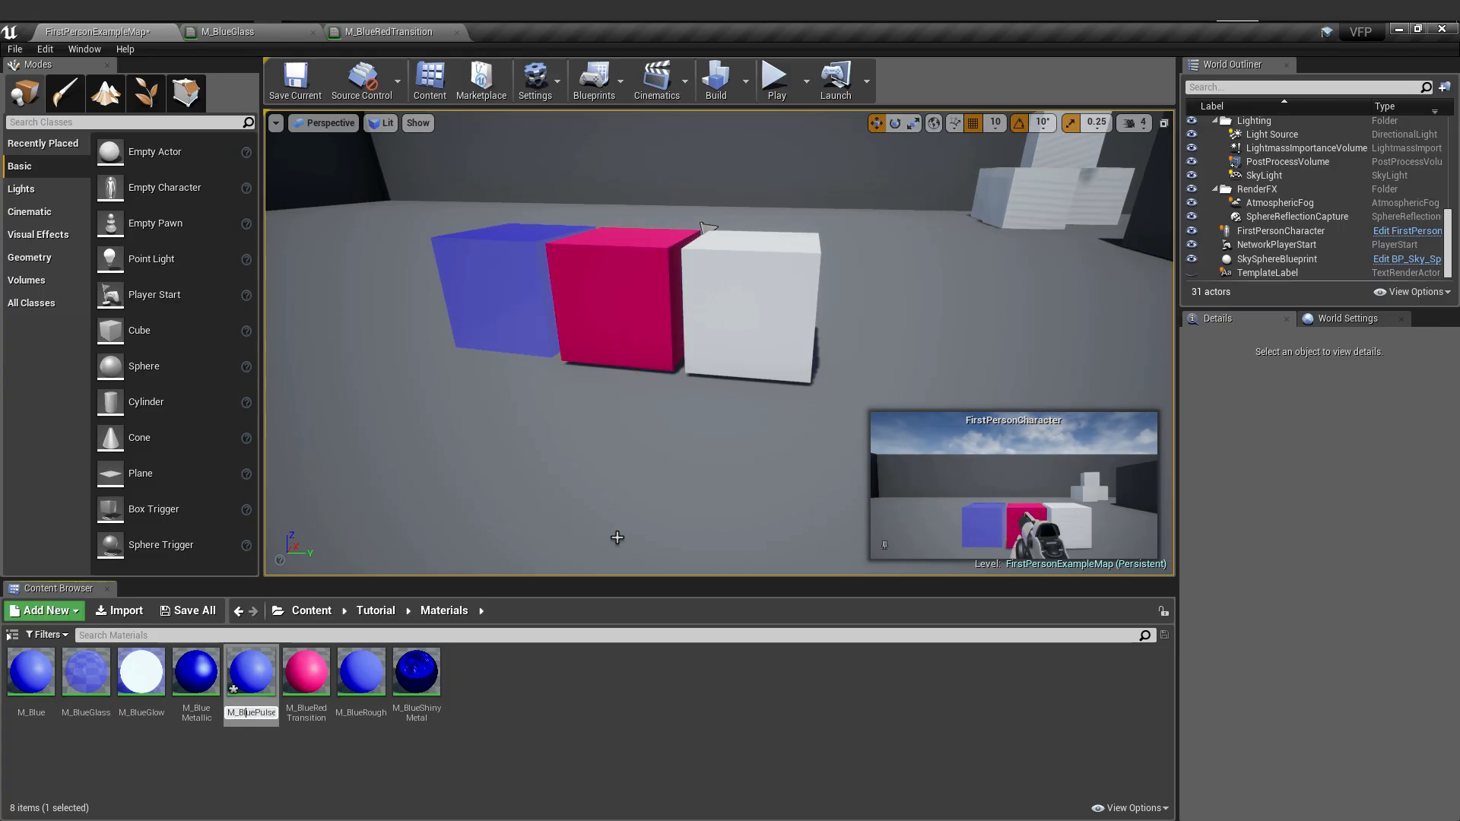
pyautogui.press('Right')
pyautogui.press('Right')
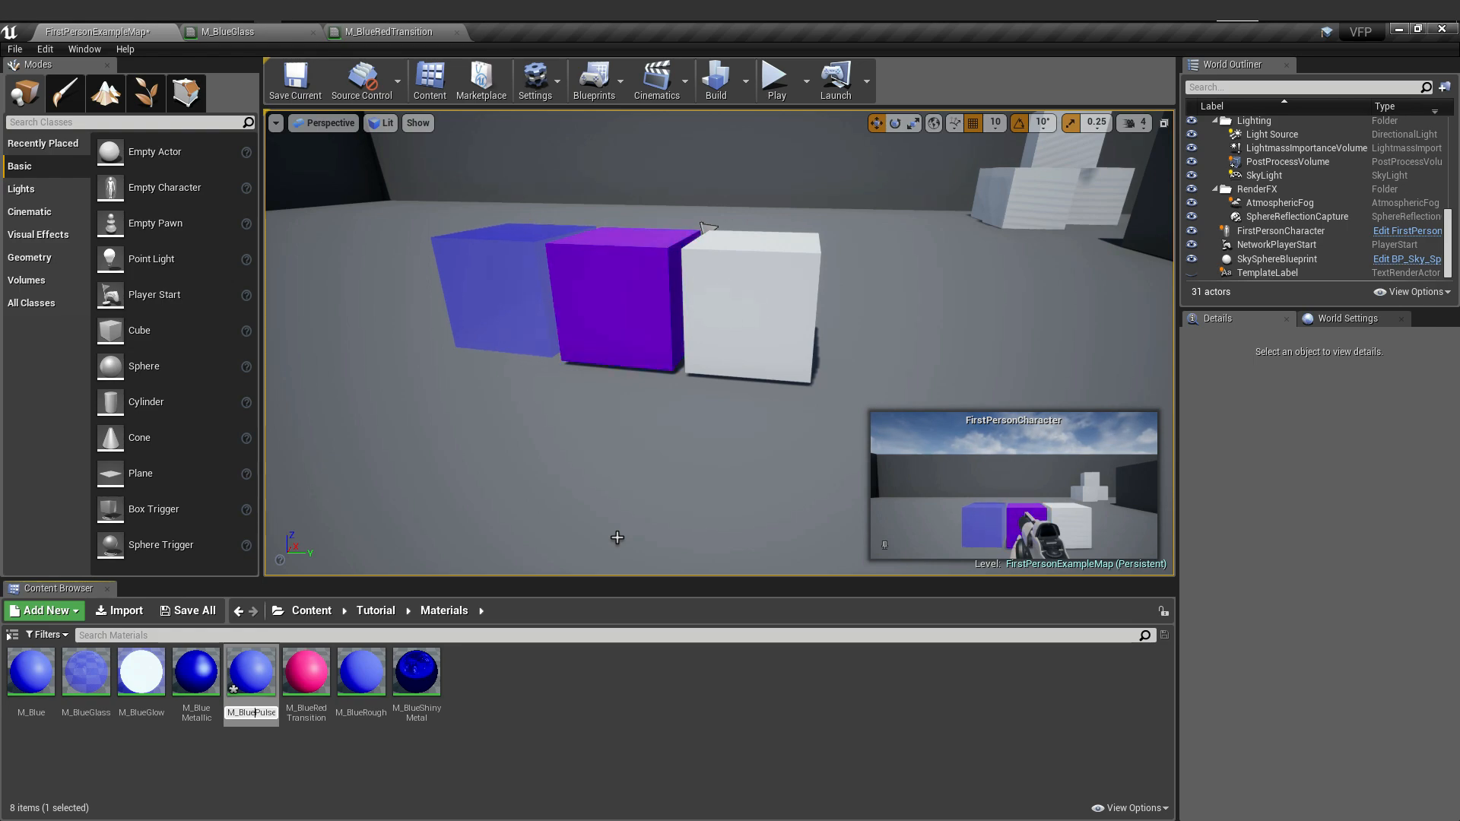
pyautogui.hotkey('shift', 'End')
pyautogui.write('ligh')
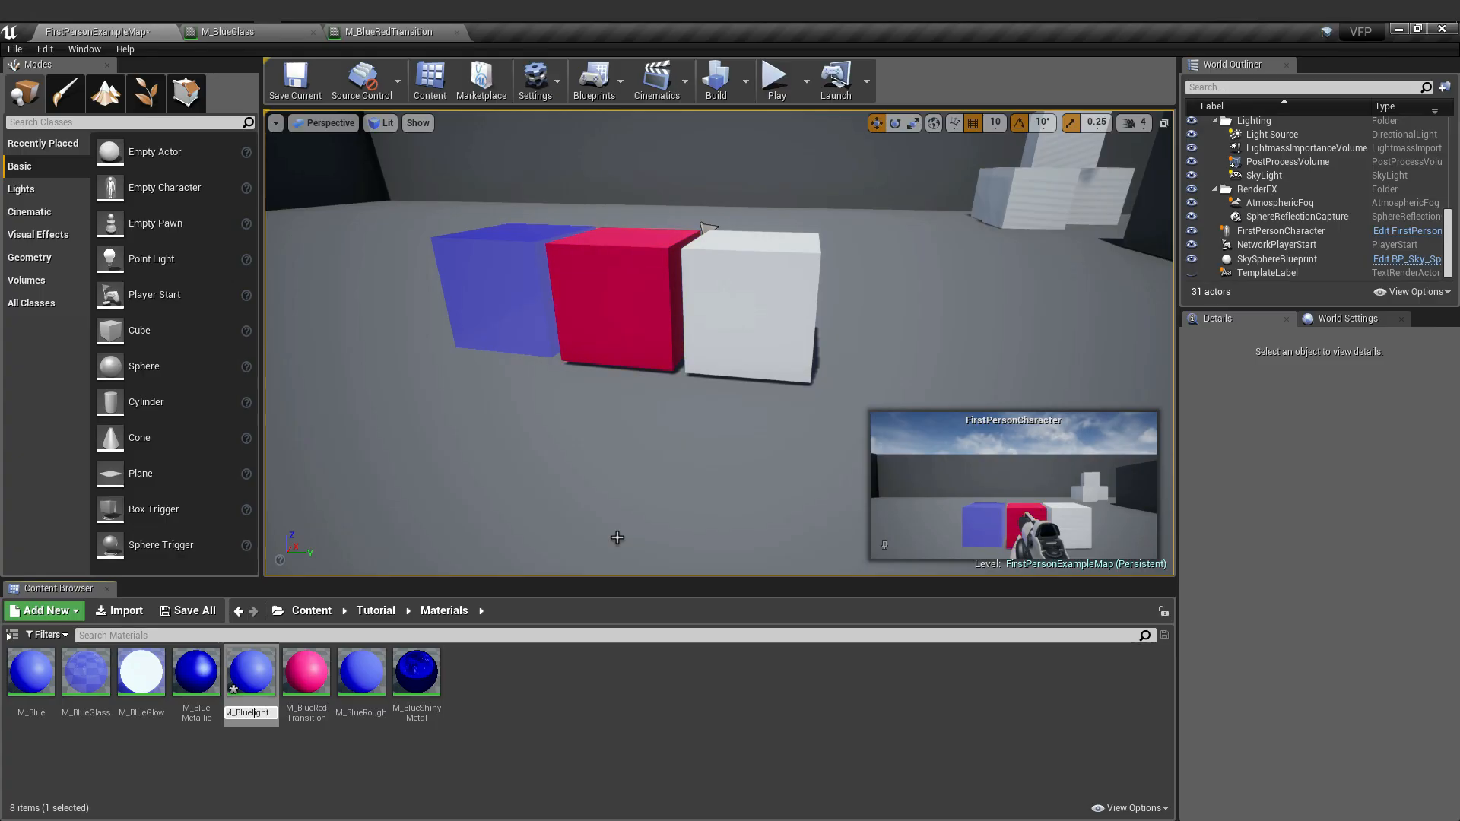
pyautogui.press('BackSpace')
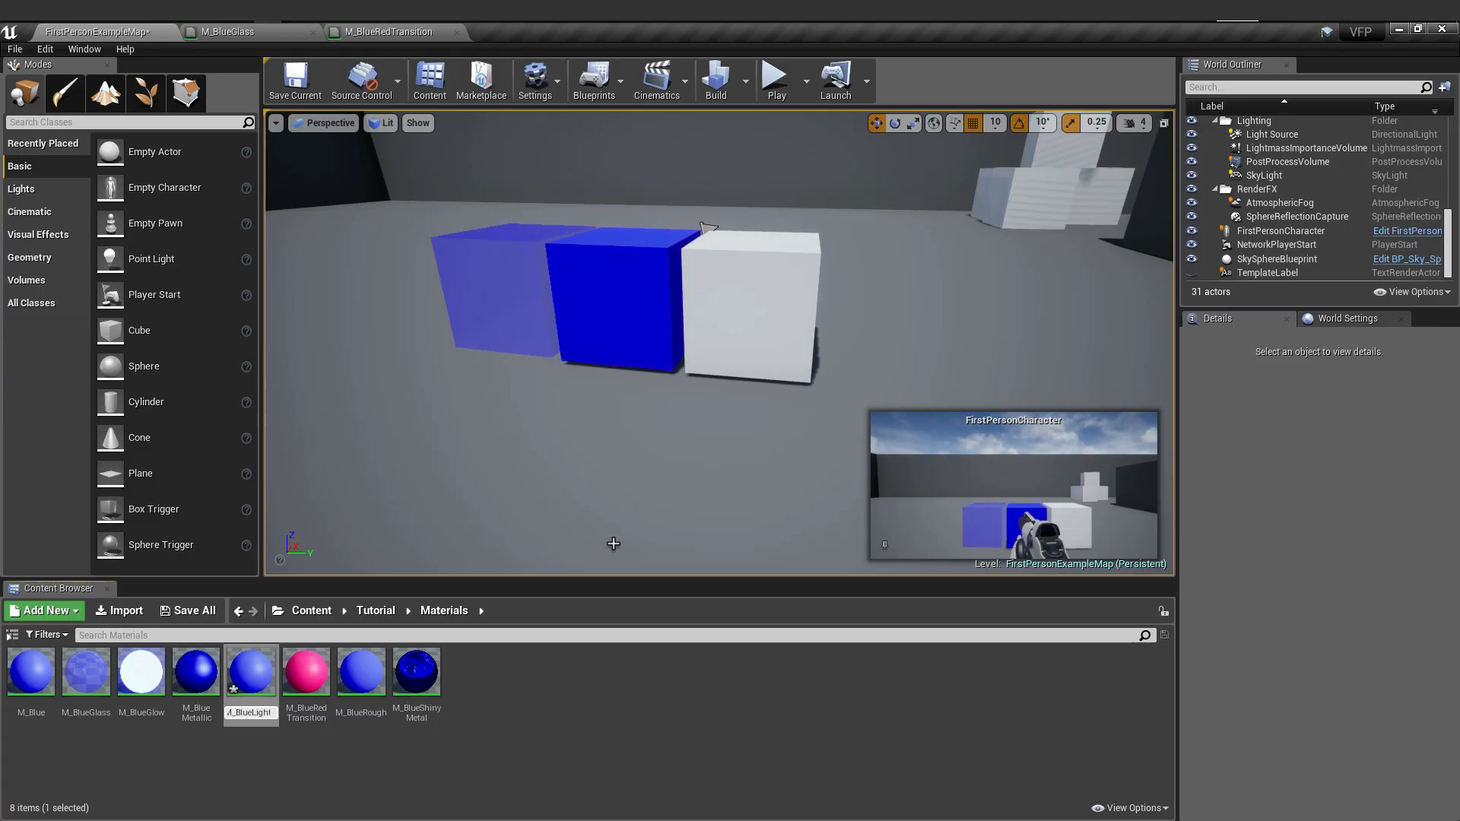
pyautogui.press('Return')
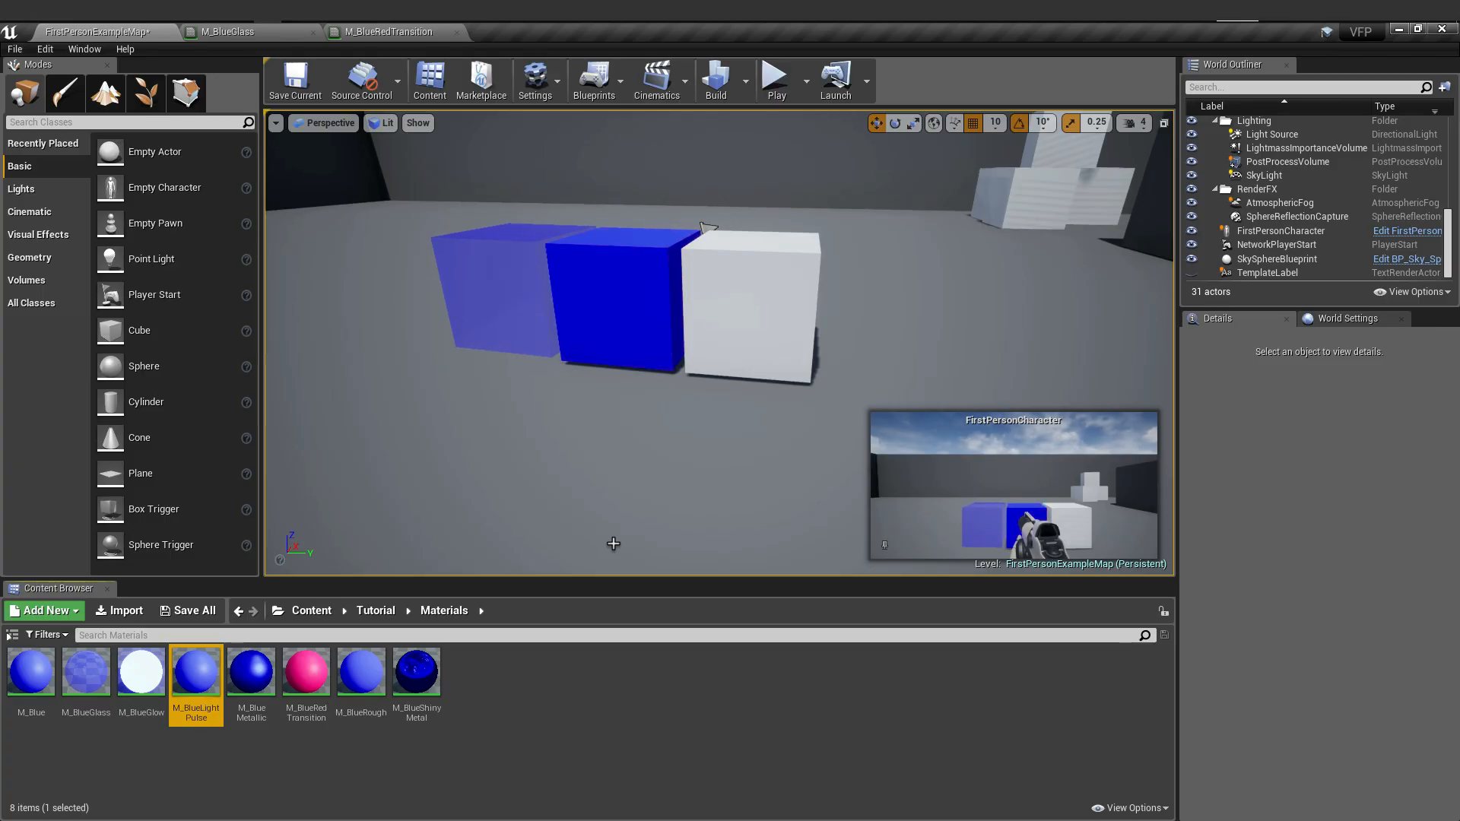
pyautogui.moveTo(567, 552)
pyautogui.mouseDown(button='right')
pyautogui.moveTo(619, 578)
pyautogui.moveTo(537, 549)
pyautogui.moveTo(583, 564)
pyautogui.mouseUp(button='right')
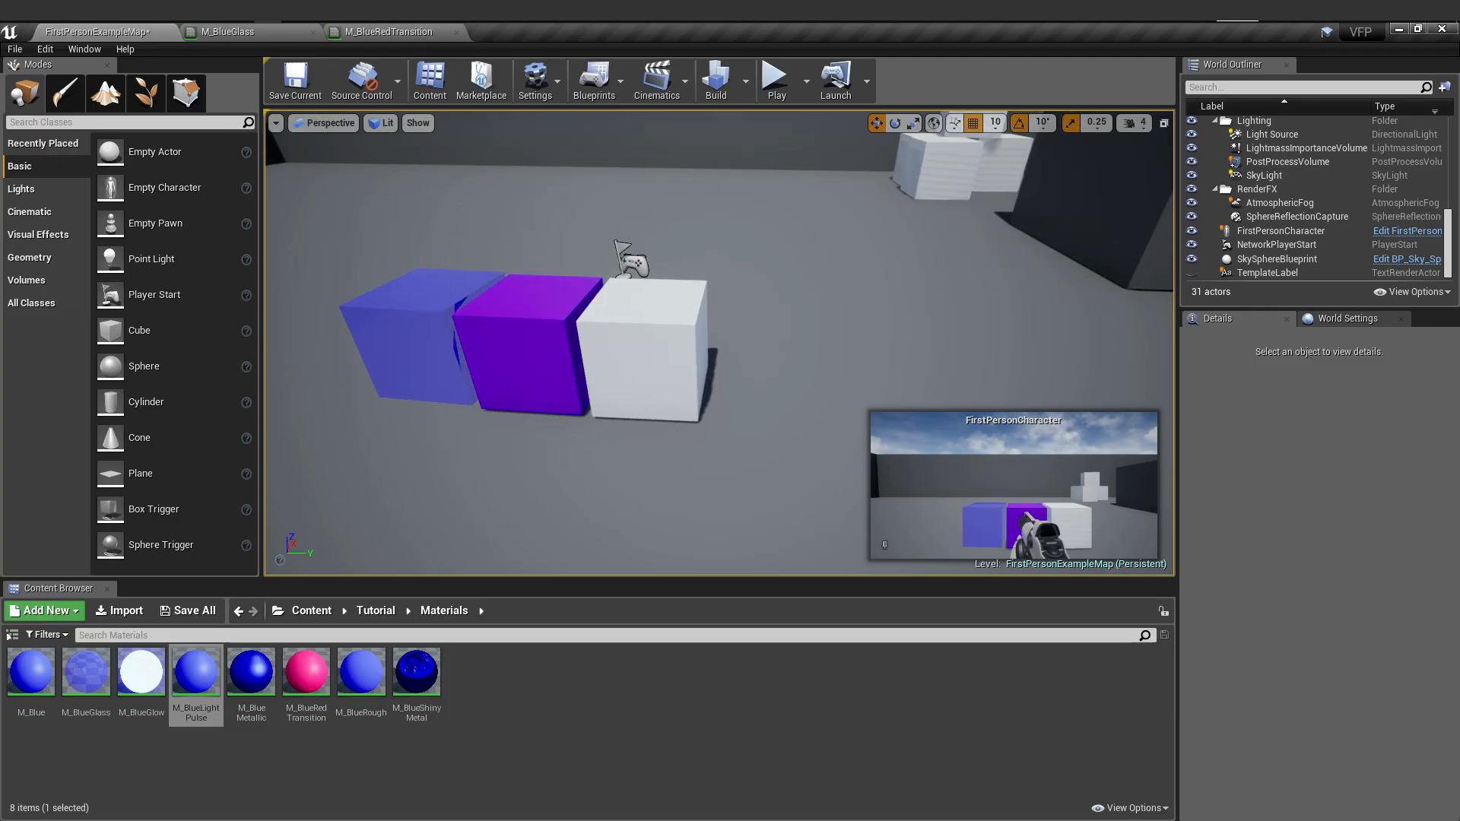
pyautogui.moveTo(630, 406)
pyautogui.mouseDown(button='right')
pyautogui.moveTo(645, 402)
pyautogui.moveTo(617, 411)
pyautogui.moveTo(630, 406)
pyautogui.mouseUp(button='right')
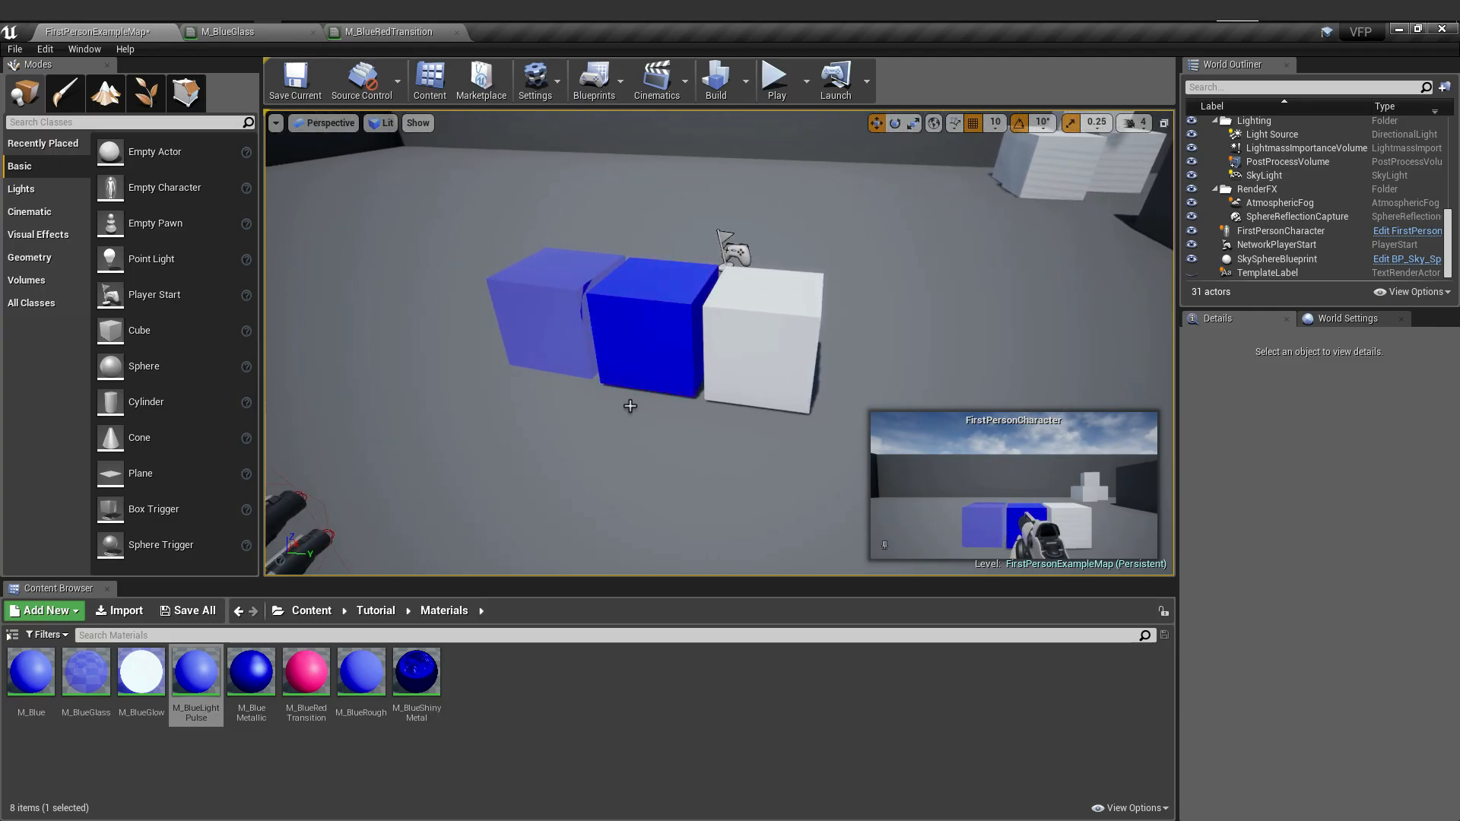
pyautogui.moveTo(712, 446); pyautogui.dragTo(679, 445, button='right')
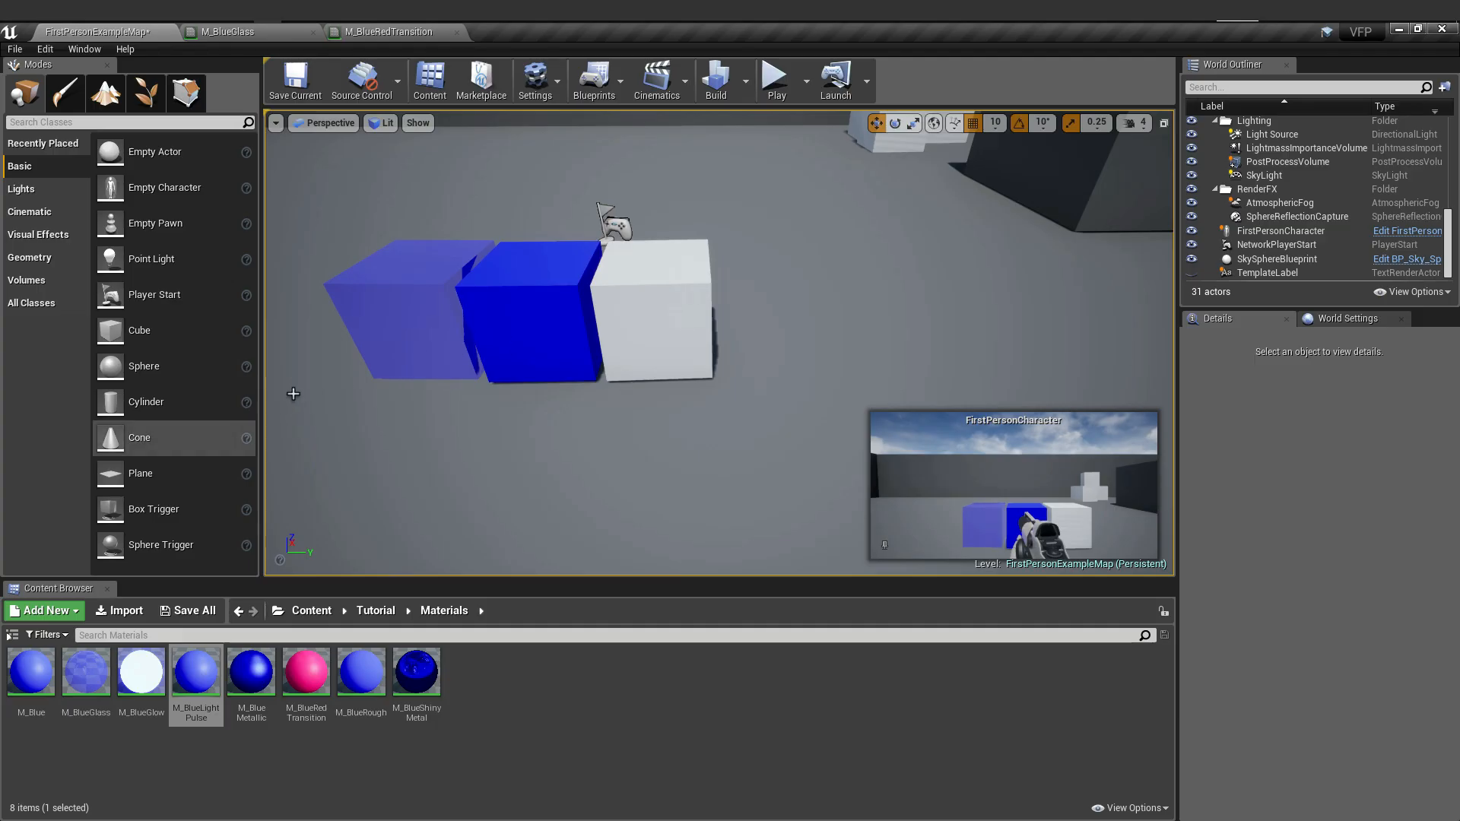
# - Open M_BlueLightPulse for editing, add a LinearInterpolate node, and arrange it between the blue color node and the result node
pyautogui.doubleClick(196, 673)
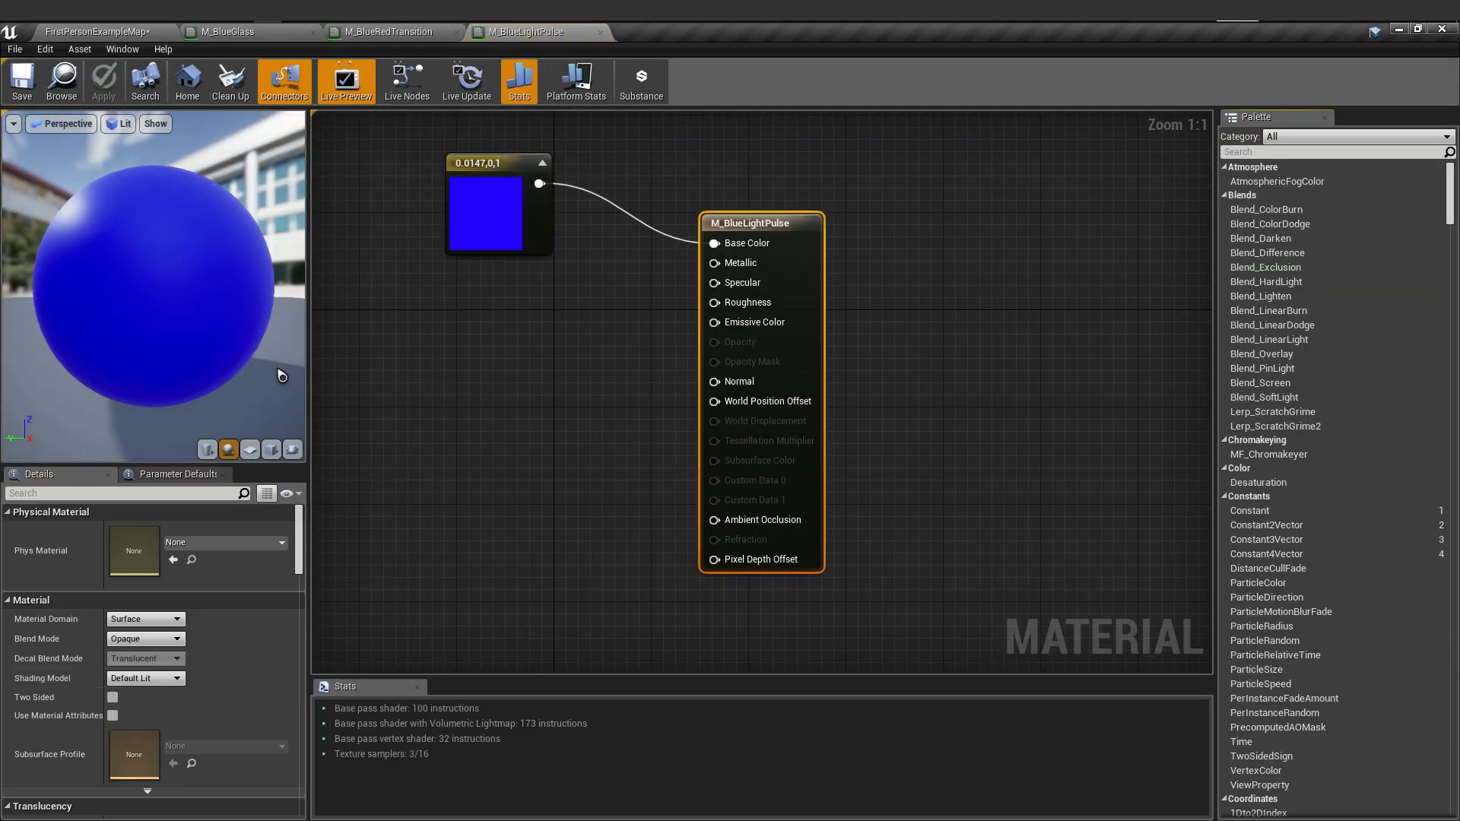
pyautogui.moveTo(549, 483); pyautogui.dragTo(578, 497, button='right')
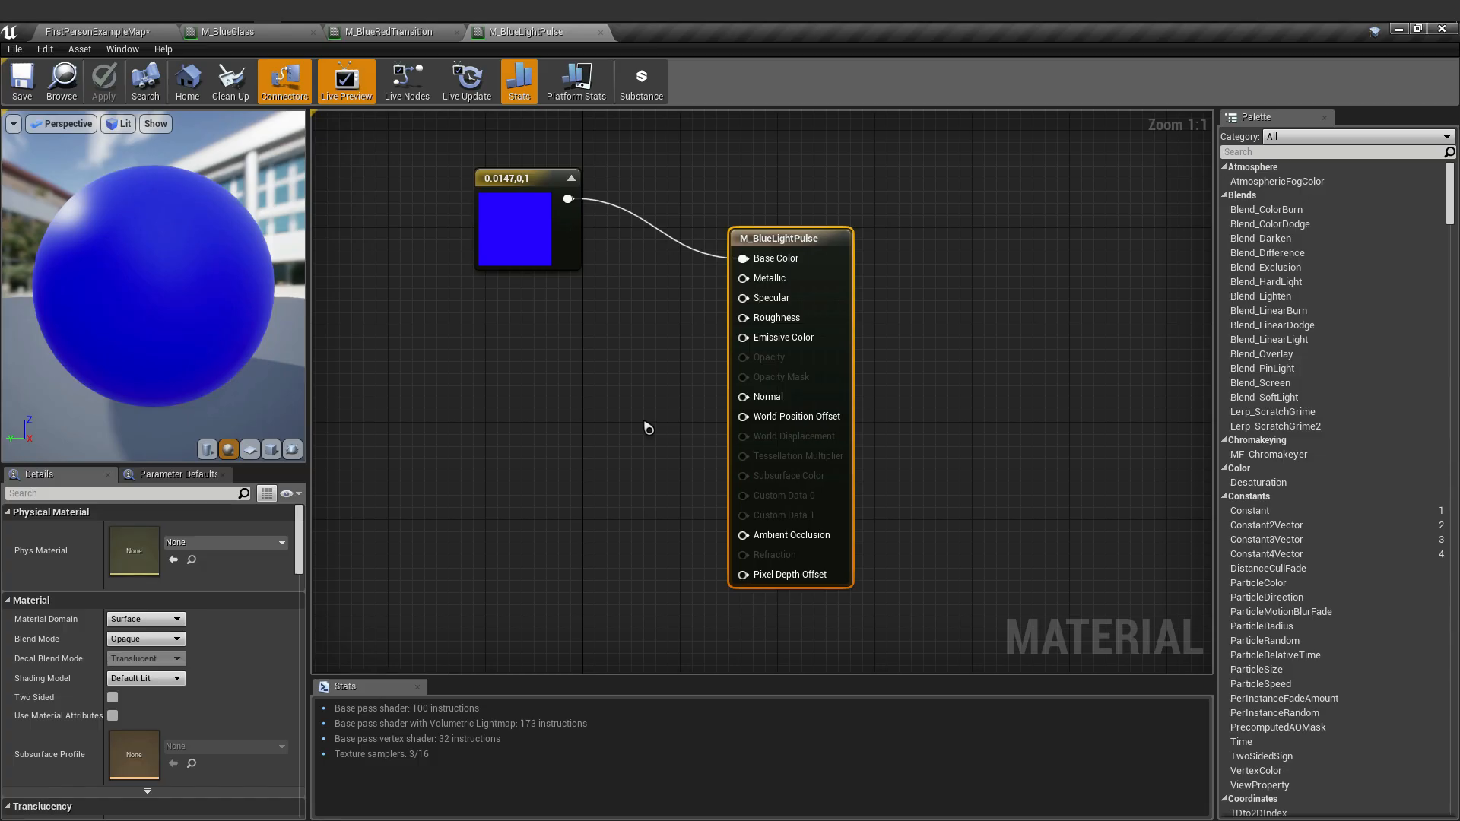
pyautogui.rightClick(652, 314)
pyautogui.write('line')
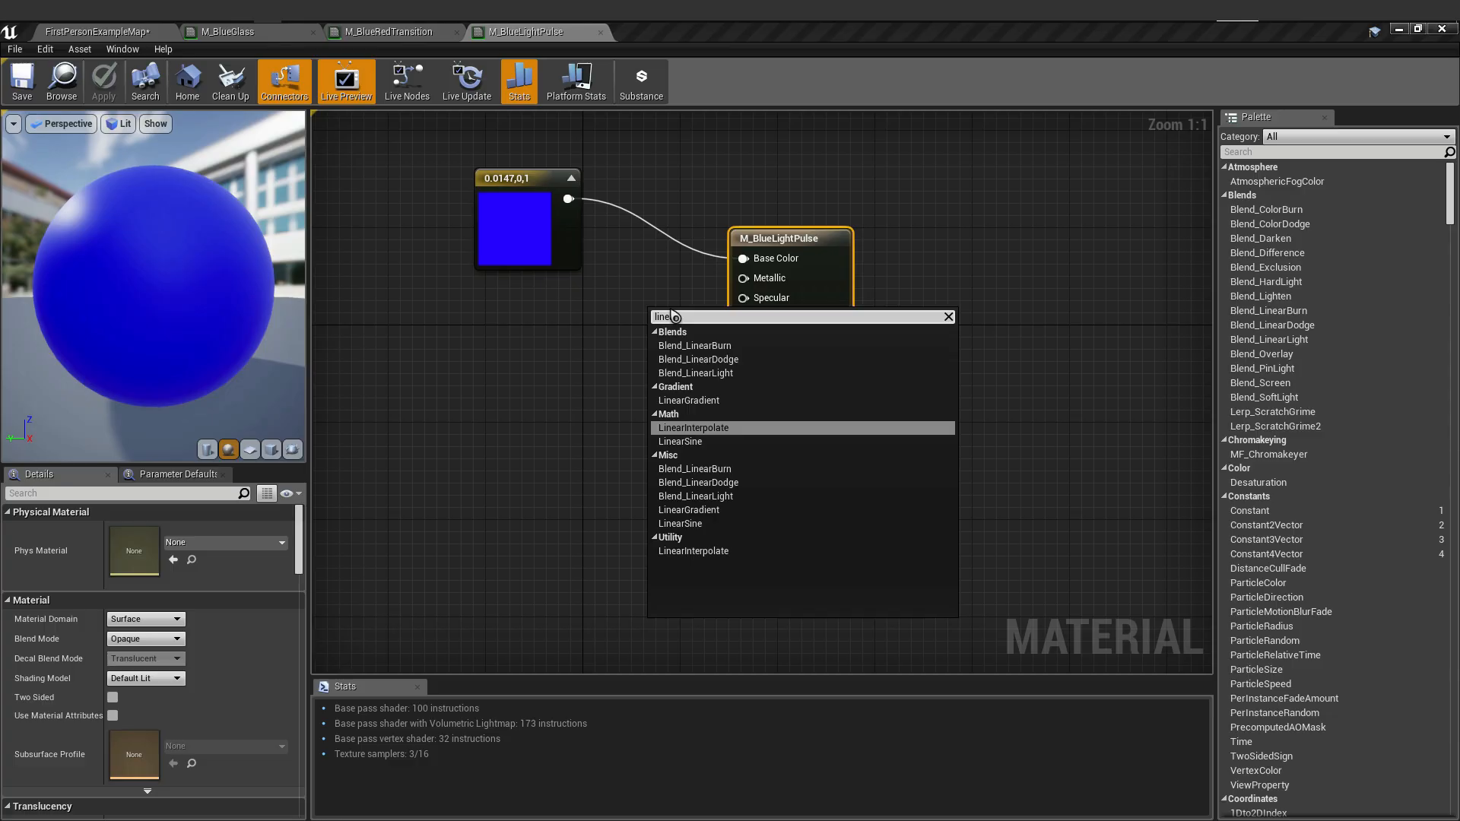
pyautogui.press('Return')
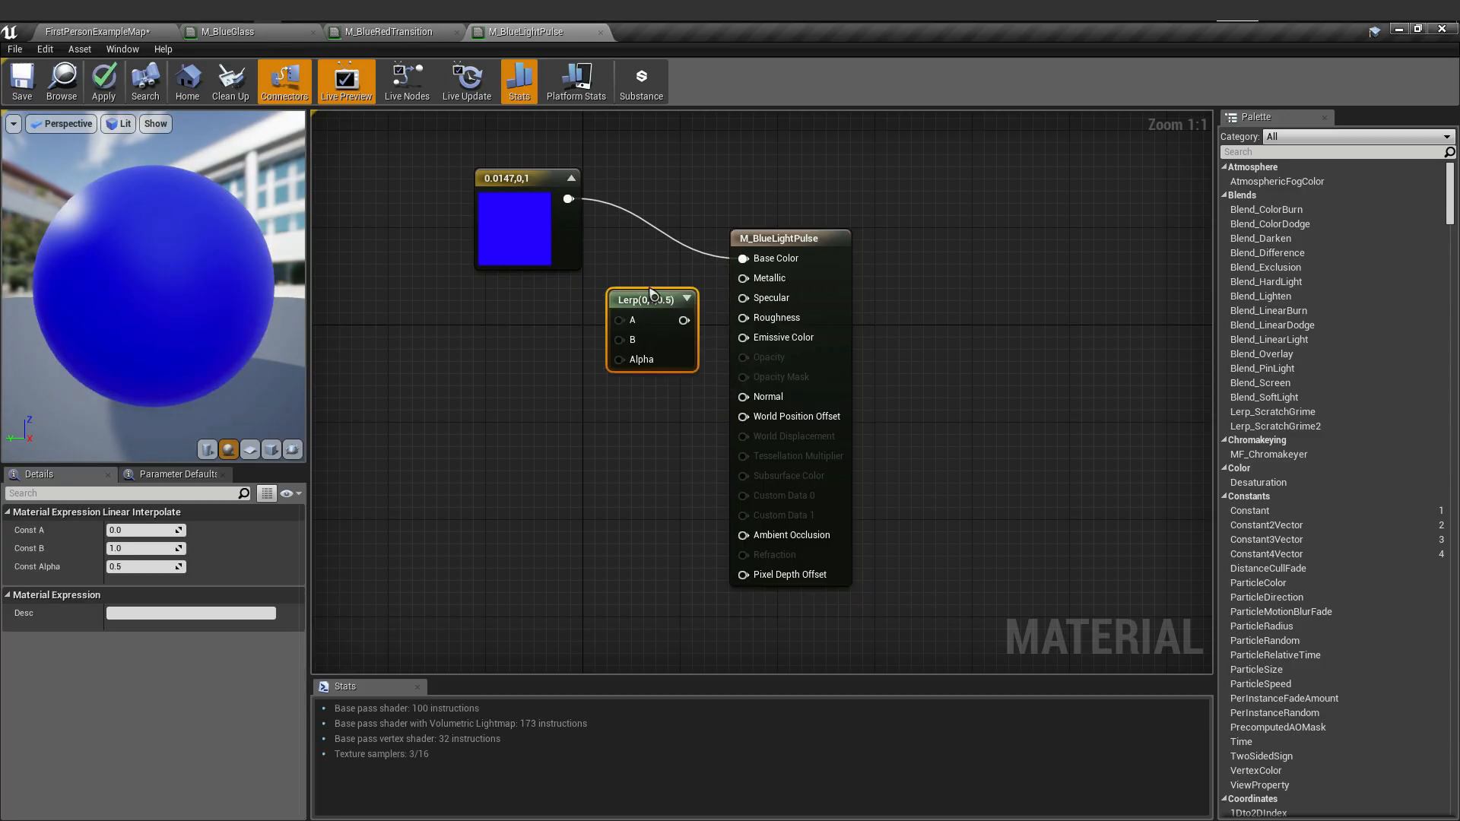
pyautogui.moveTo(652, 293); pyautogui.dragTo(637, 297)
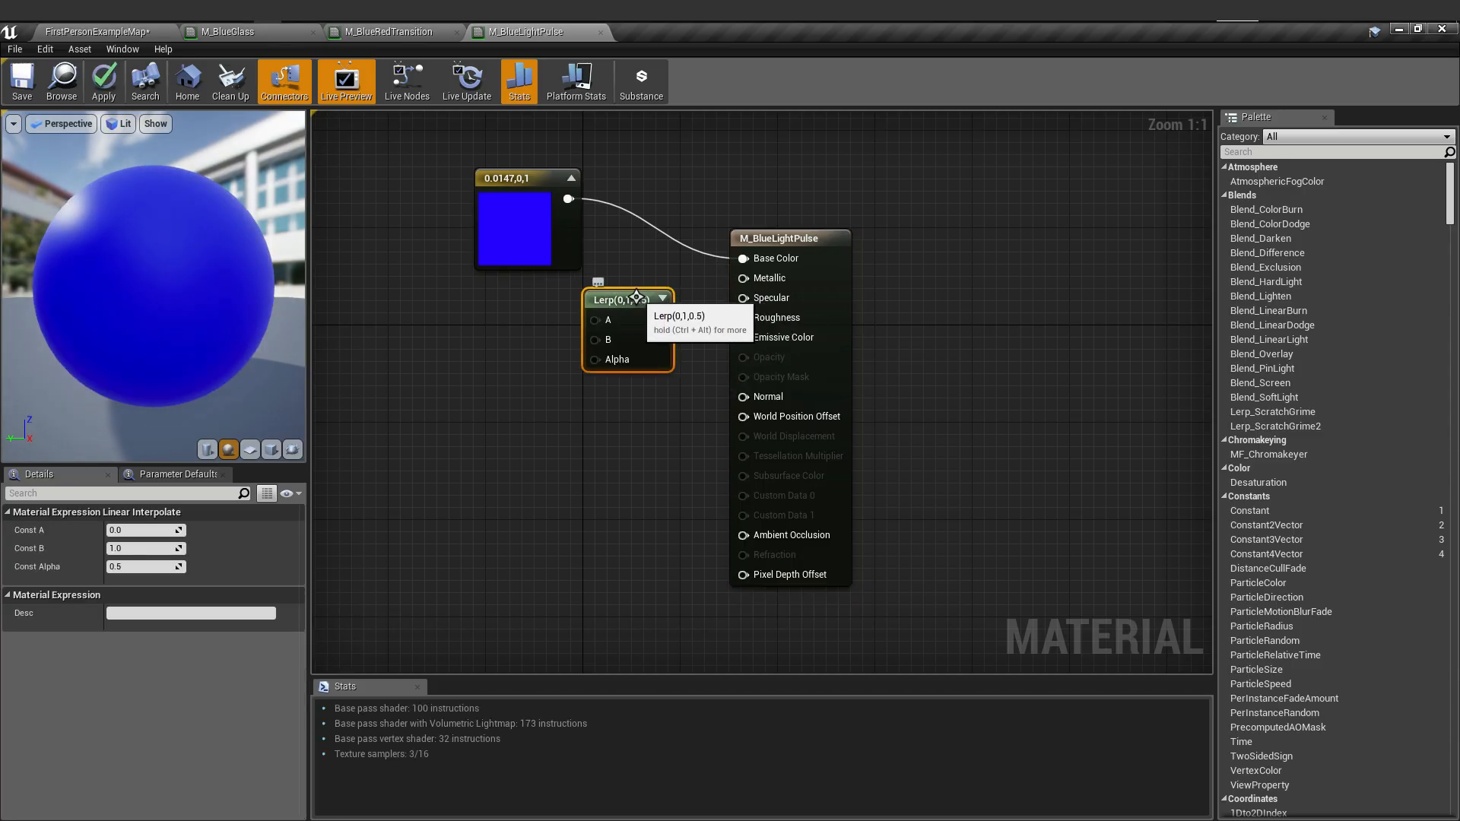
pyautogui.moveTo(515, 173); pyautogui.dragTo(465, 167)
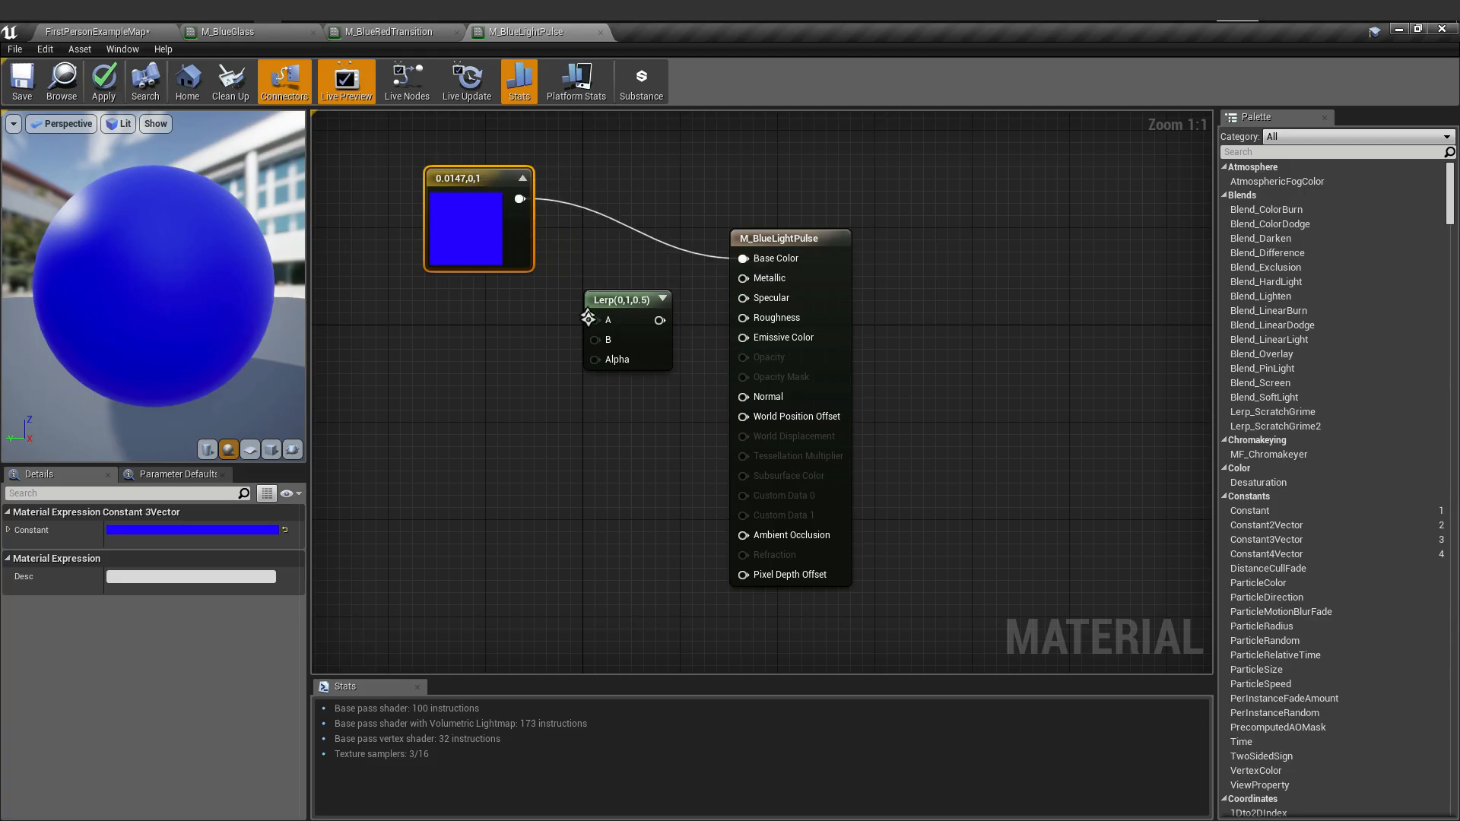
pyautogui.moveTo(631, 299); pyautogui.dragTo(619, 299)
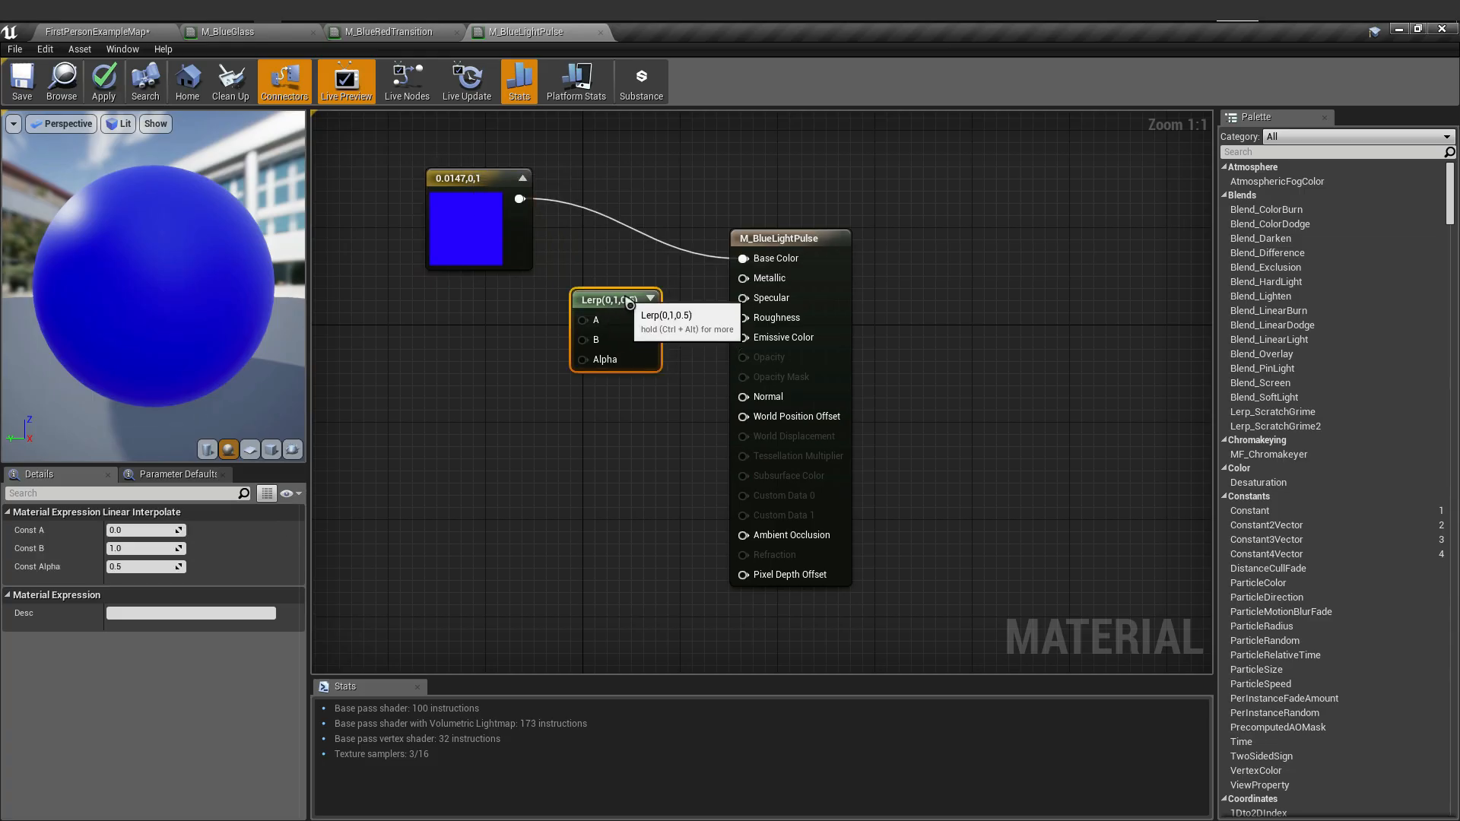
# - Detach the blue color from Base Color, wire it to the Lerp's A input, and connect the Lerp output to Emissive Color
pyautogui.keyDown('alt'); pyautogui.click(632, 228); pyautogui.keyUp('alt')
pyautogui.moveTo(447, 181); pyautogui.dragTo(589, 329)
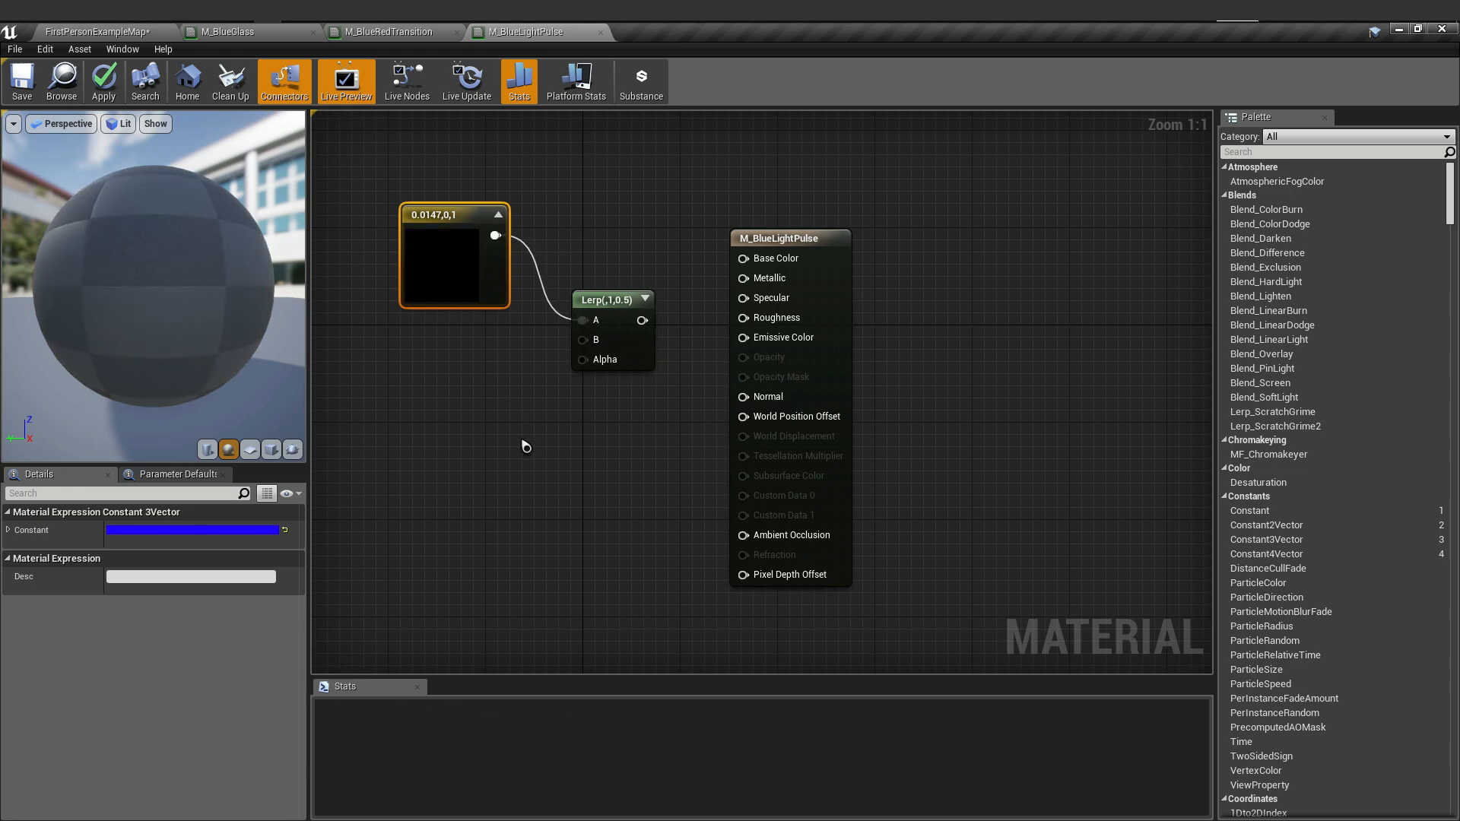
pyautogui.moveTo(642, 320); pyautogui.dragTo(749, 344)
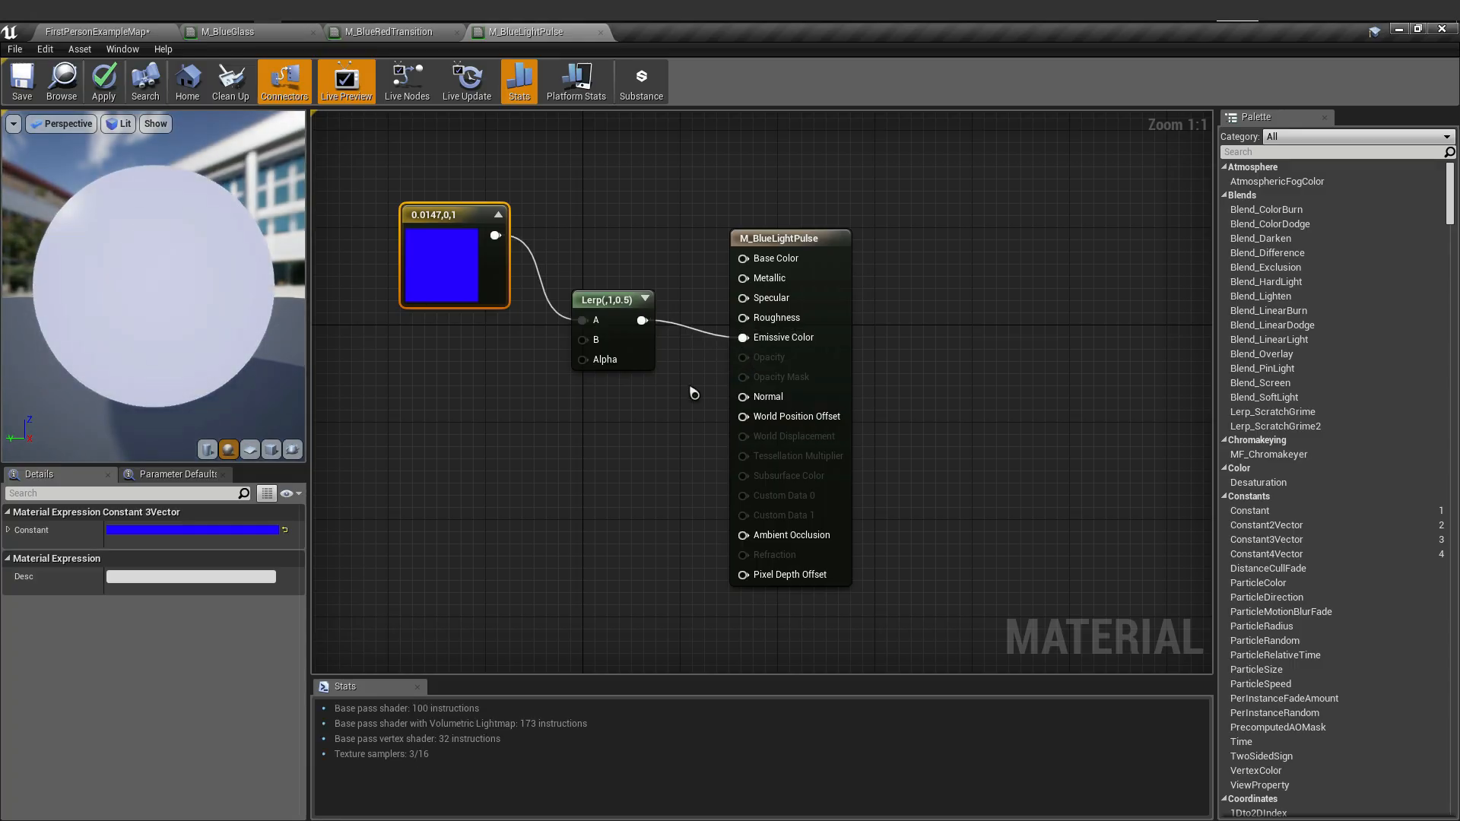
# - Add a Time node to the graph, placed below the blue color node
pyautogui.moveTo(500, 431); pyautogui.dragTo(677, 408, button='right')
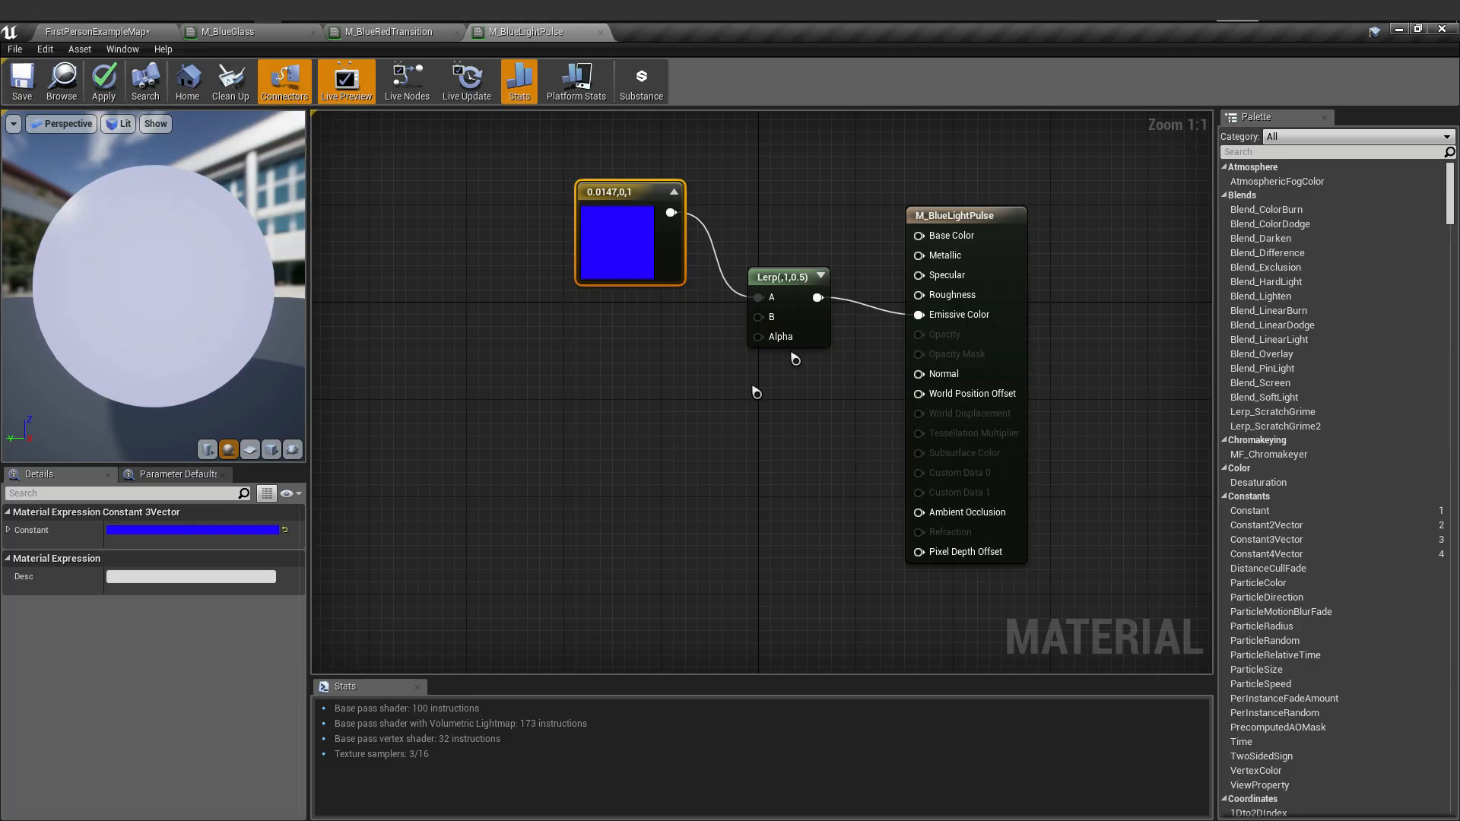
pyautogui.click(670, 438)
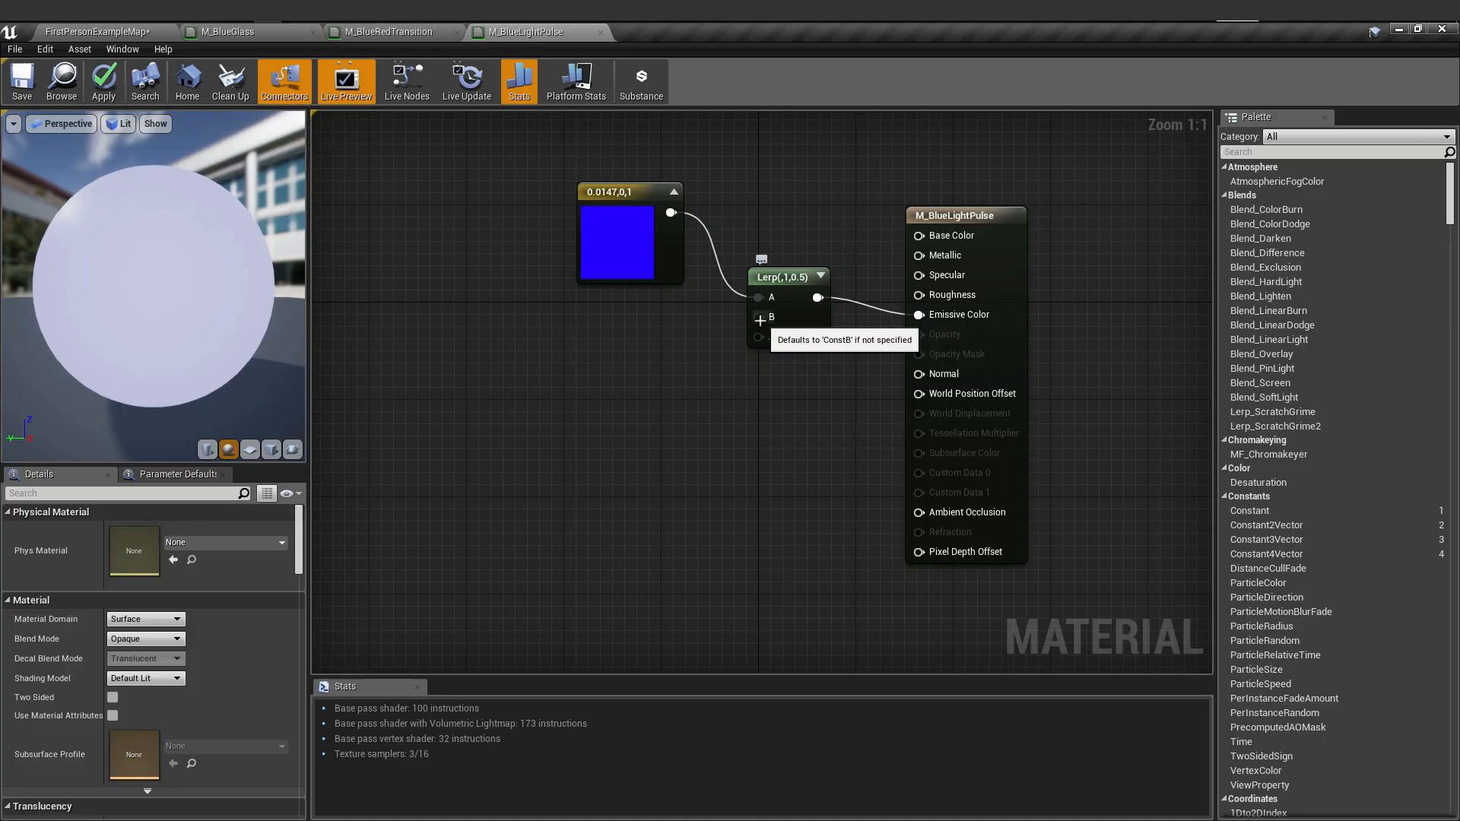
pyautogui.rightClick(456, 399)
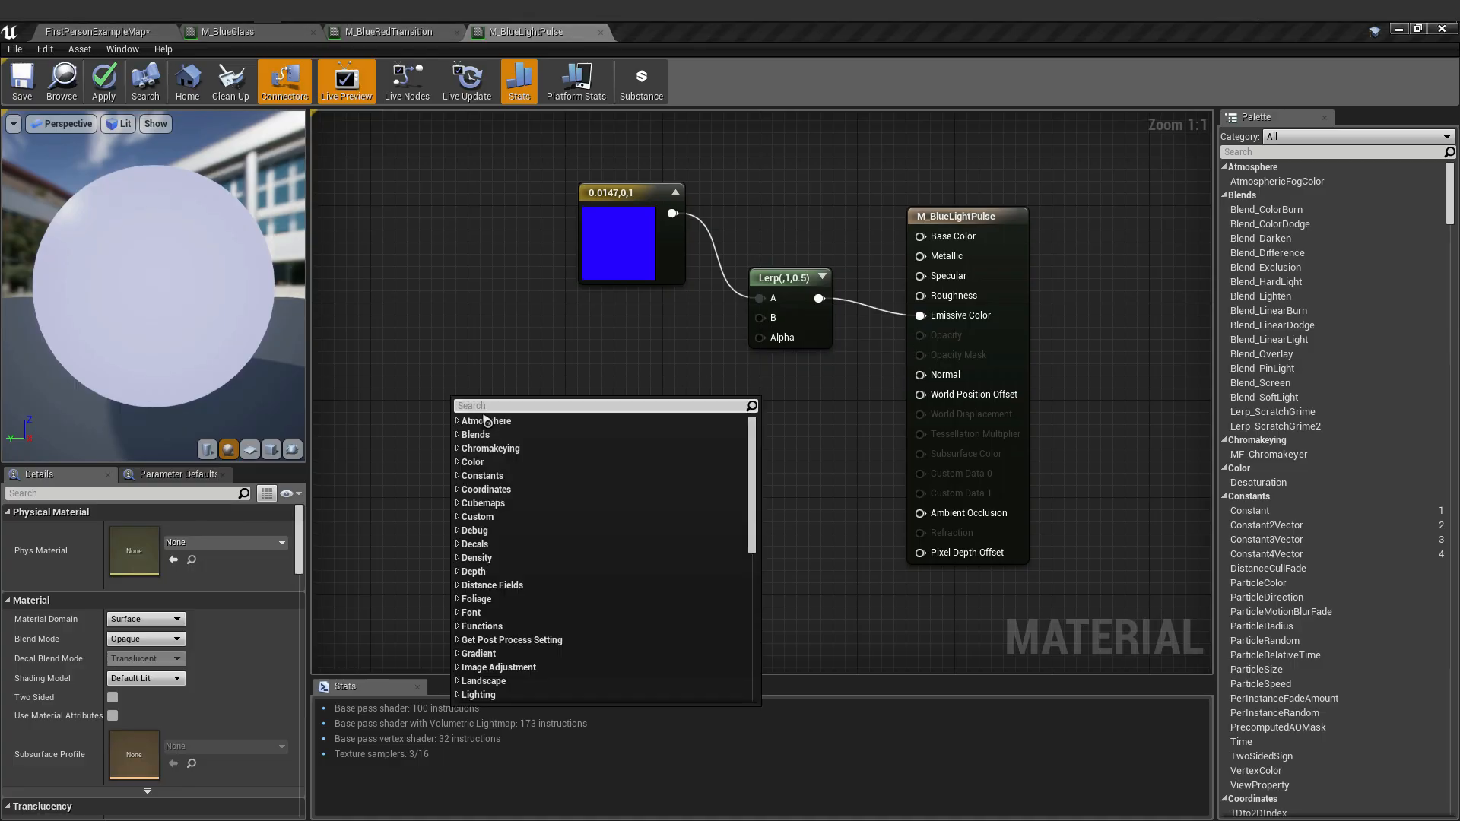
pyautogui.write('time')
pyautogui.press('Return')
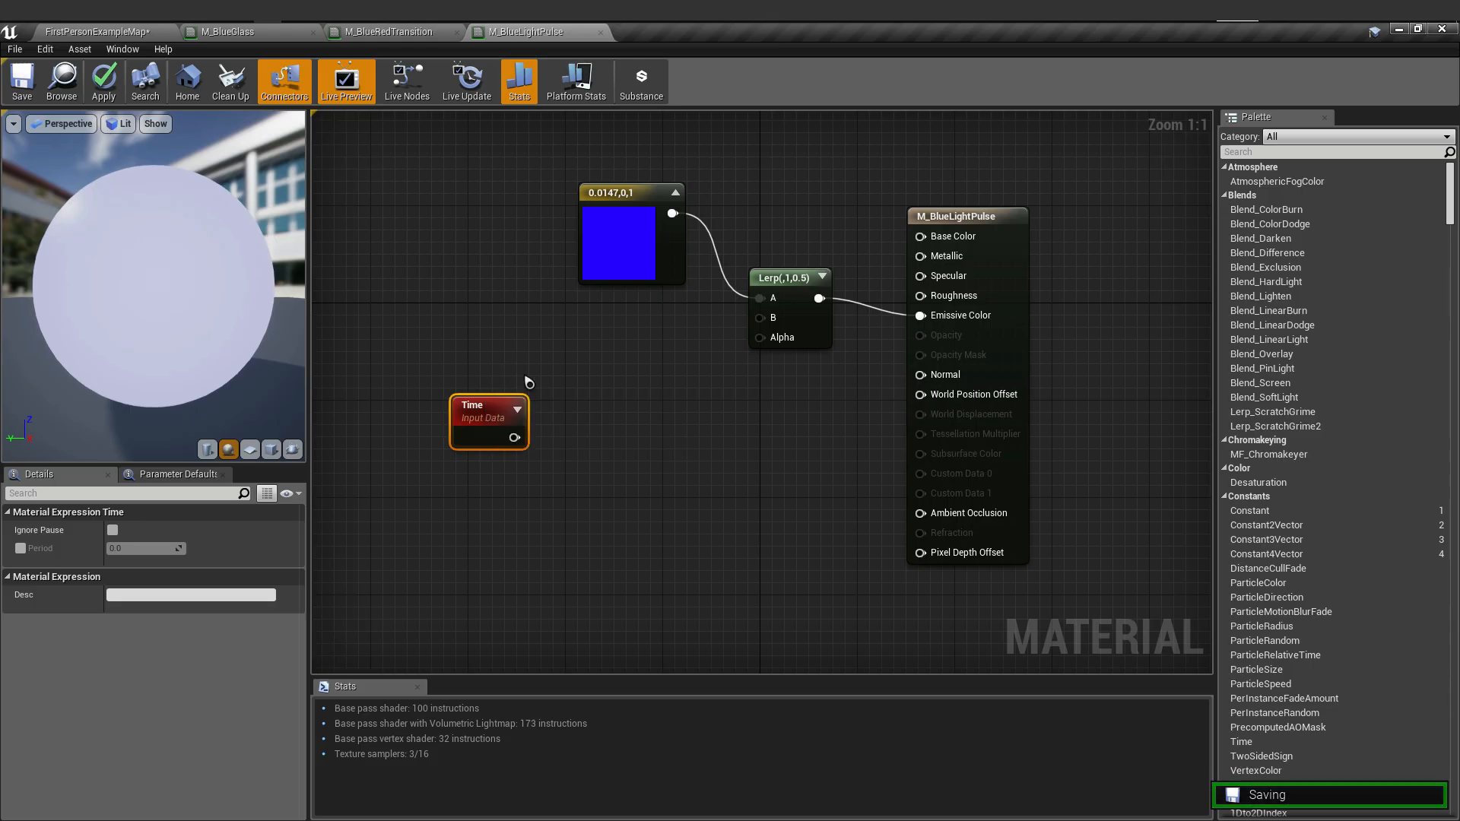
pyautogui.moveTo(493, 414); pyautogui.dragTo(461, 395)
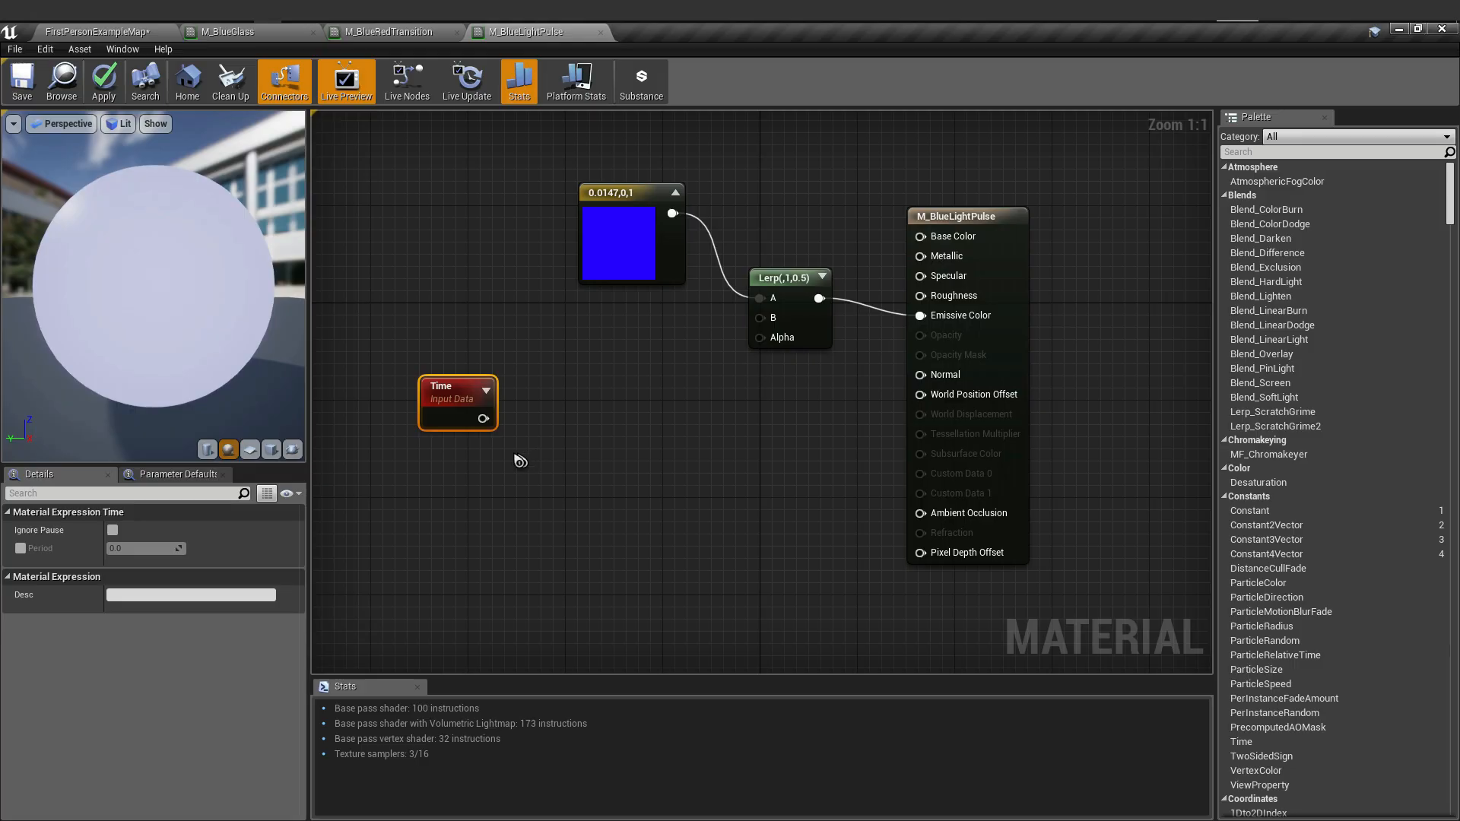
# - Add a Sine node fed by the Time output and line up both nodes below the blue color node
pyautogui.moveTo(484, 418); pyautogui.dragTo(549, 409)
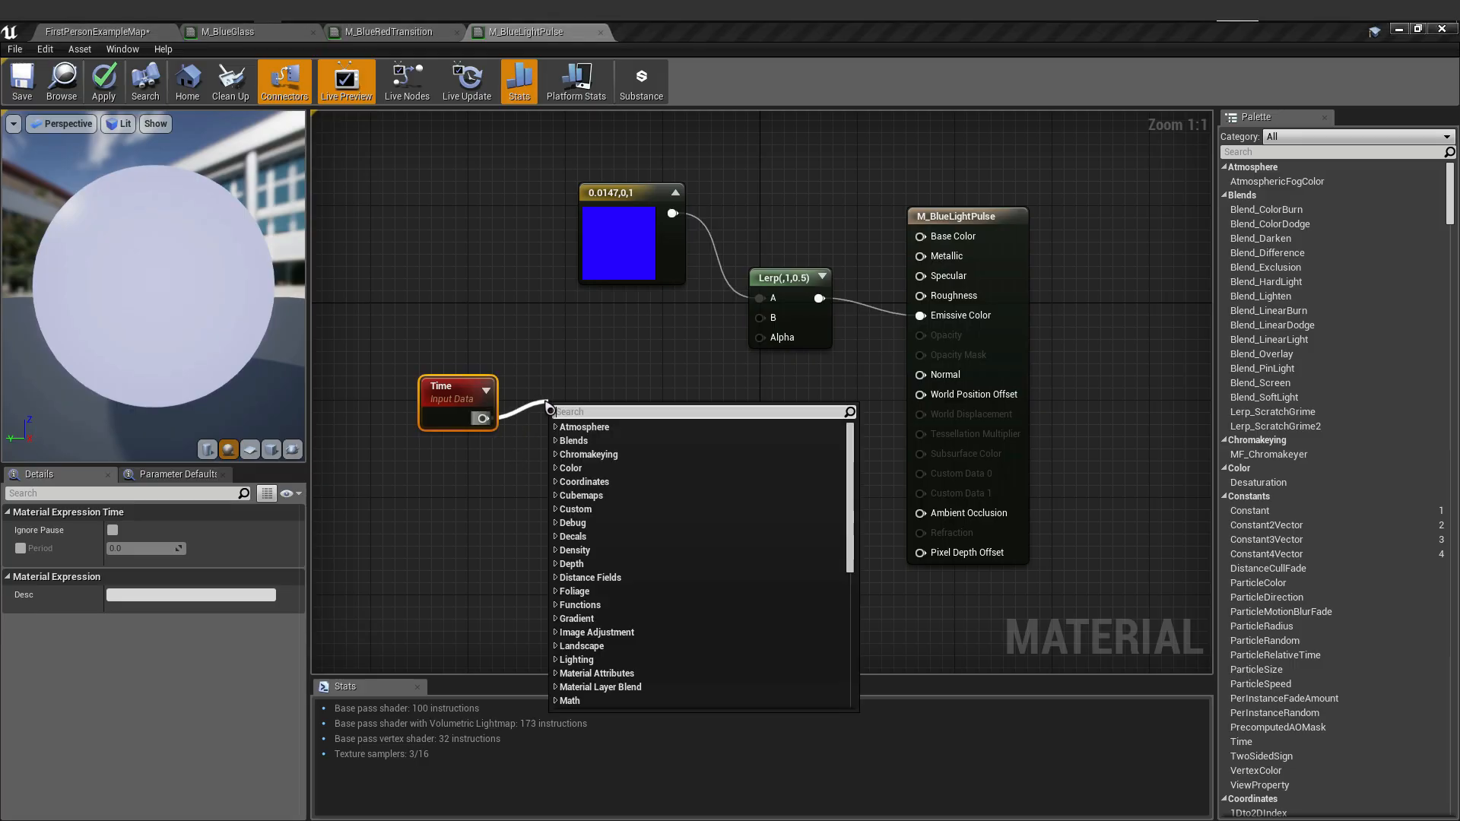
pyautogui.write('sin')
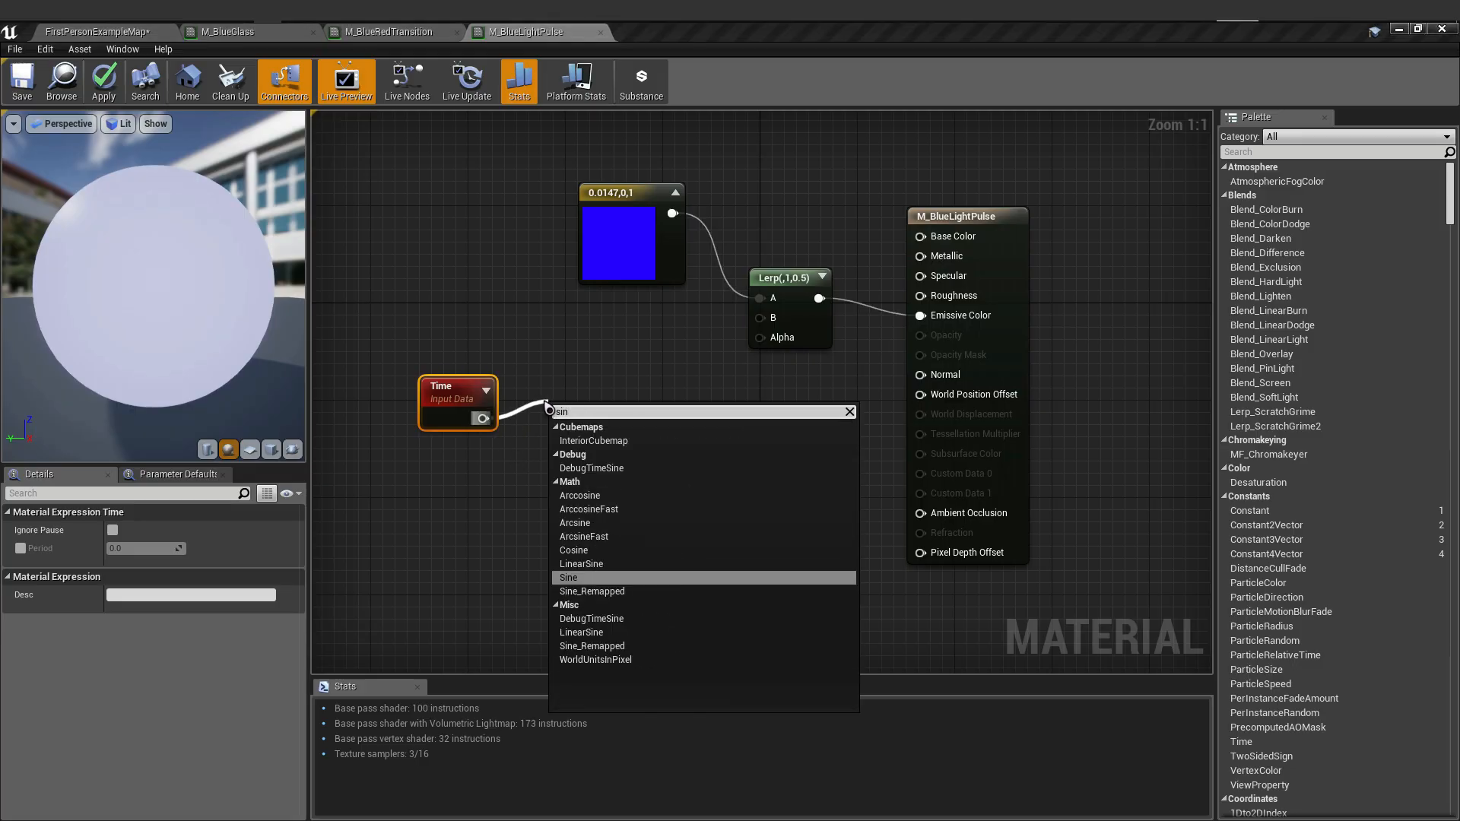
pyautogui.press('Return')
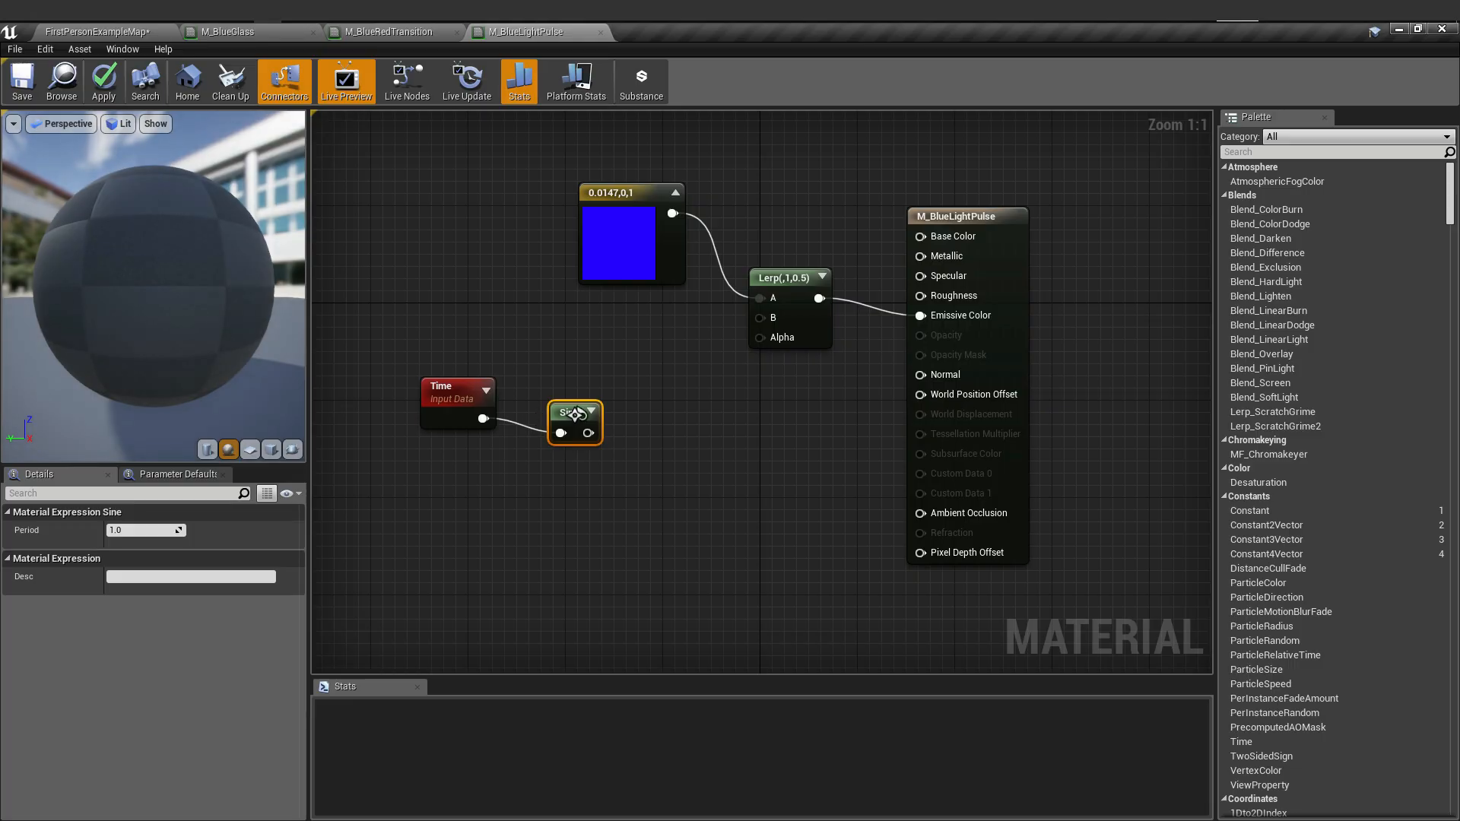
pyautogui.moveTo(569, 416); pyautogui.dragTo(574, 390)
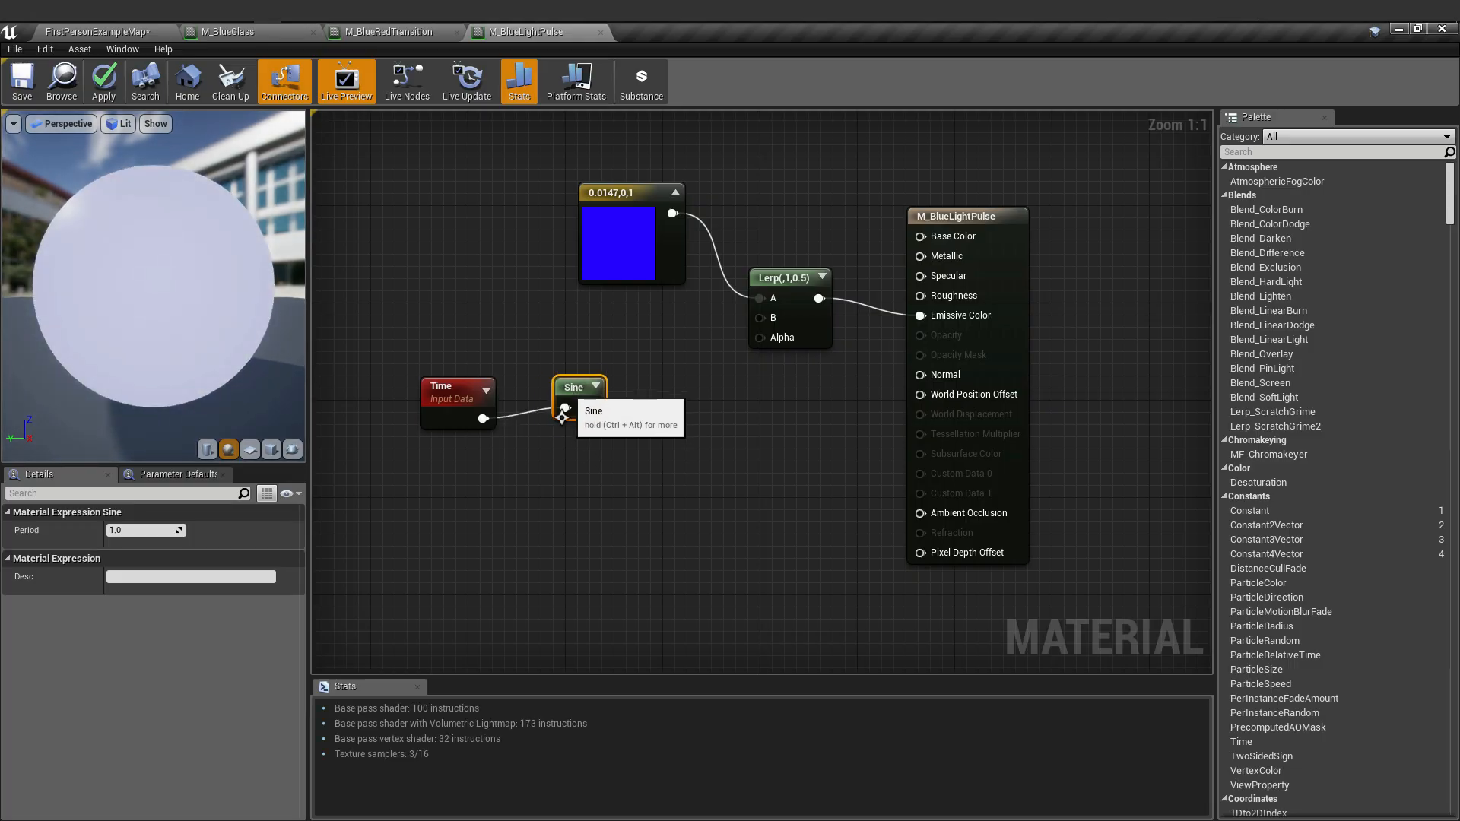
pyautogui.moveTo(394, 371); pyautogui.dragTo(629, 488)
pyautogui.moveTo(587, 381)
pyautogui.mouseDown()
pyautogui.moveTo(616, 353)
pyautogui.moveTo(578, 372)
pyautogui.mouseUp()
pyautogui.click(609, 452)
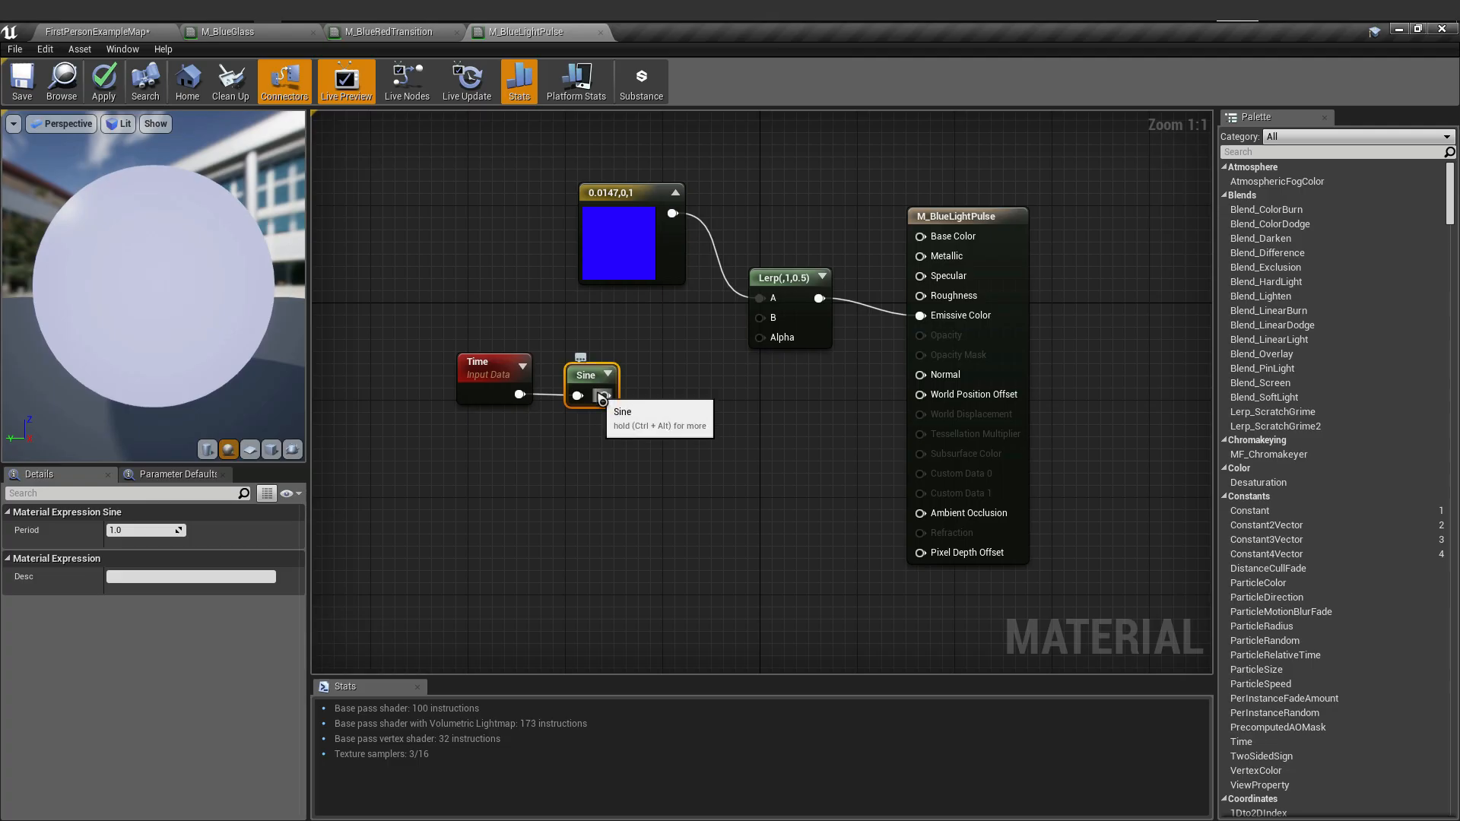
# - Connect the Sine output to the Lerp's B input and move the Time and Sine nodes closer to the Lerp
pyautogui.moveTo(603, 396); pyautogui.dragTo(764, 325)
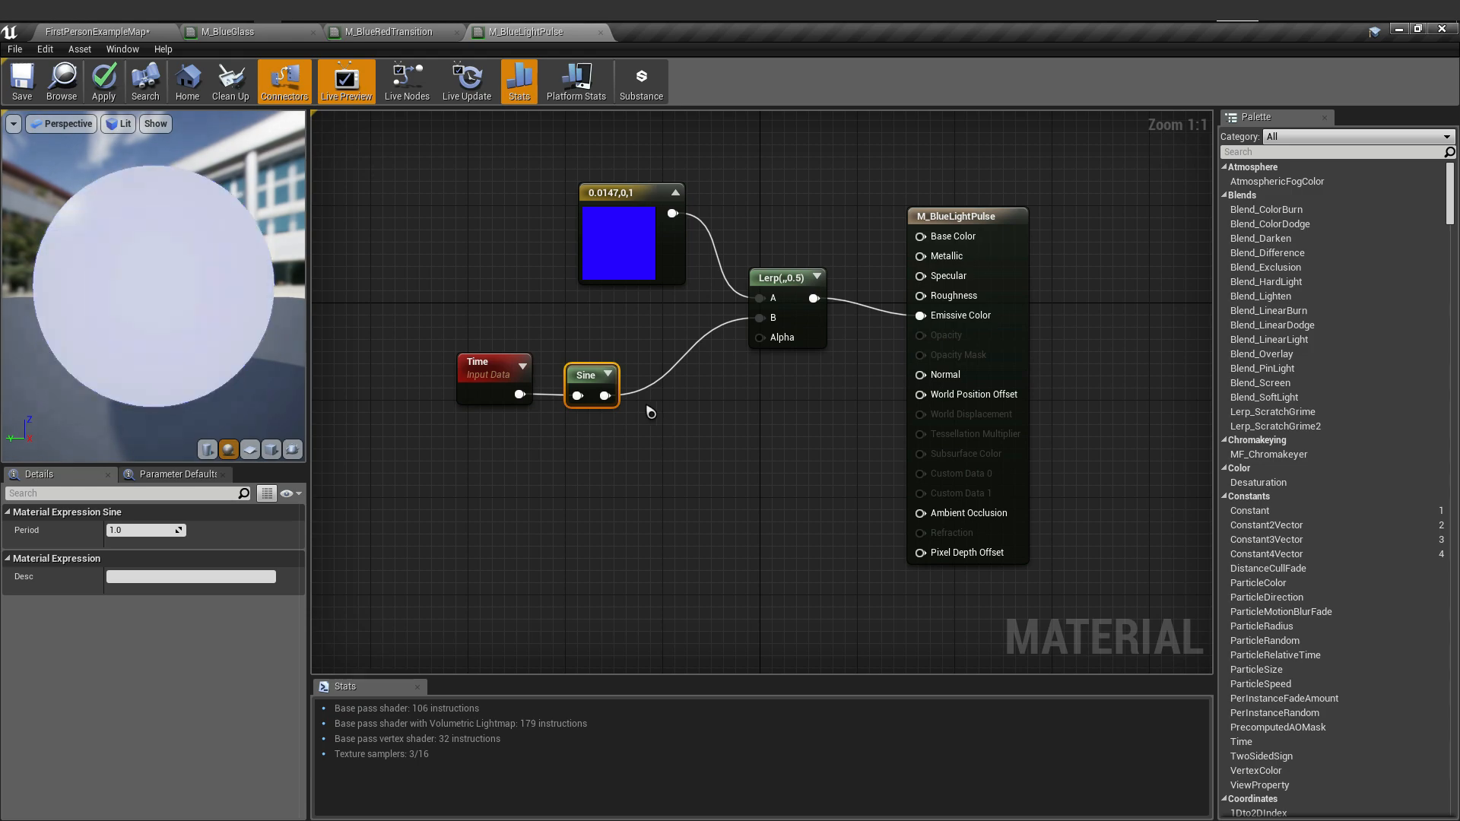
pyautogui.moveTo(445, 318); pyautogui.dragTo(625, 461)
pyautogui.moveTo(590, 376); pyautogui.dragTo(639, 376)
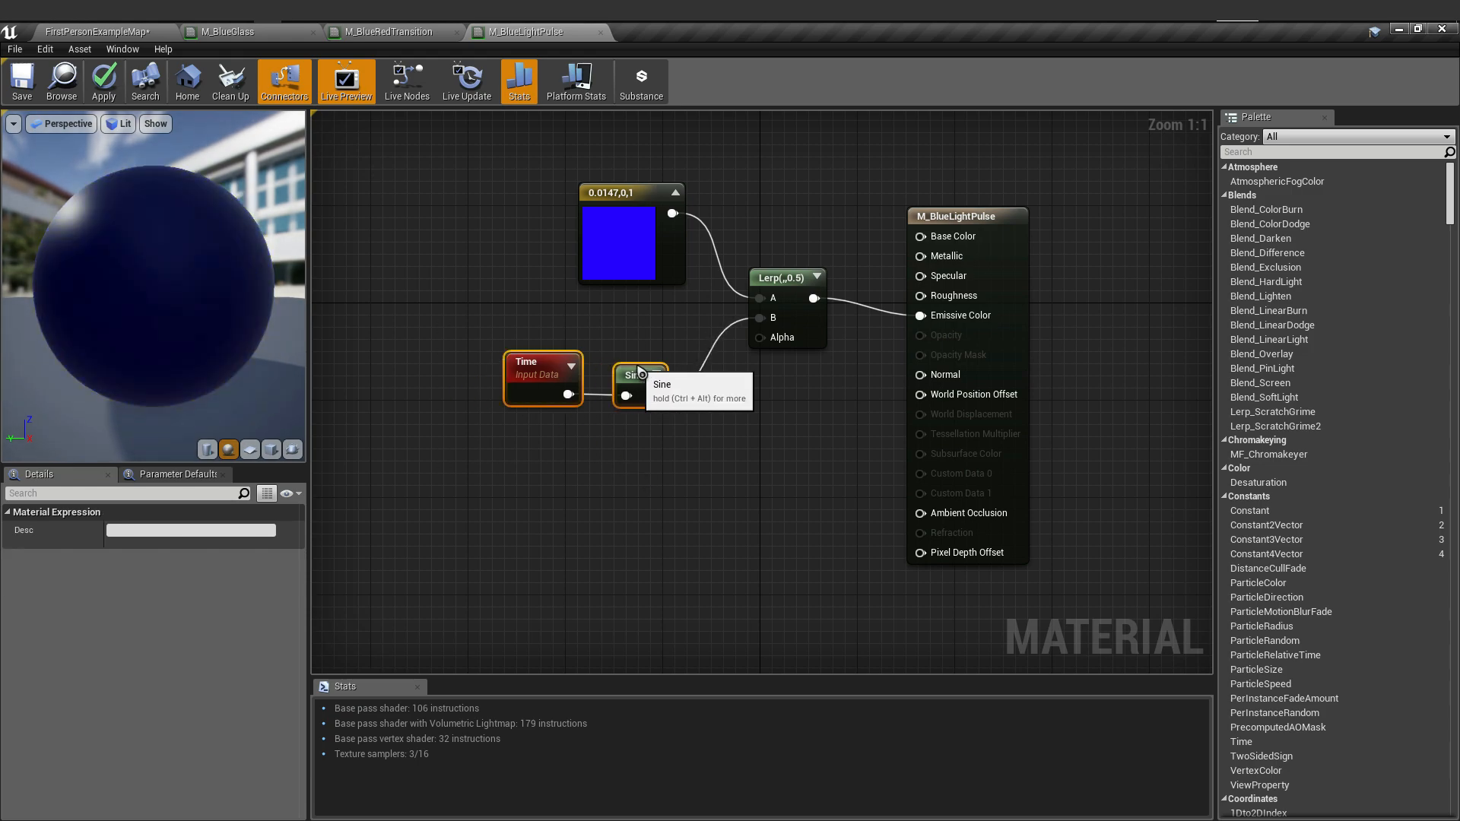
# - Shift the Time node slightly downward and select the Time and Sine nodes together
pyautogui.click(789, 270)
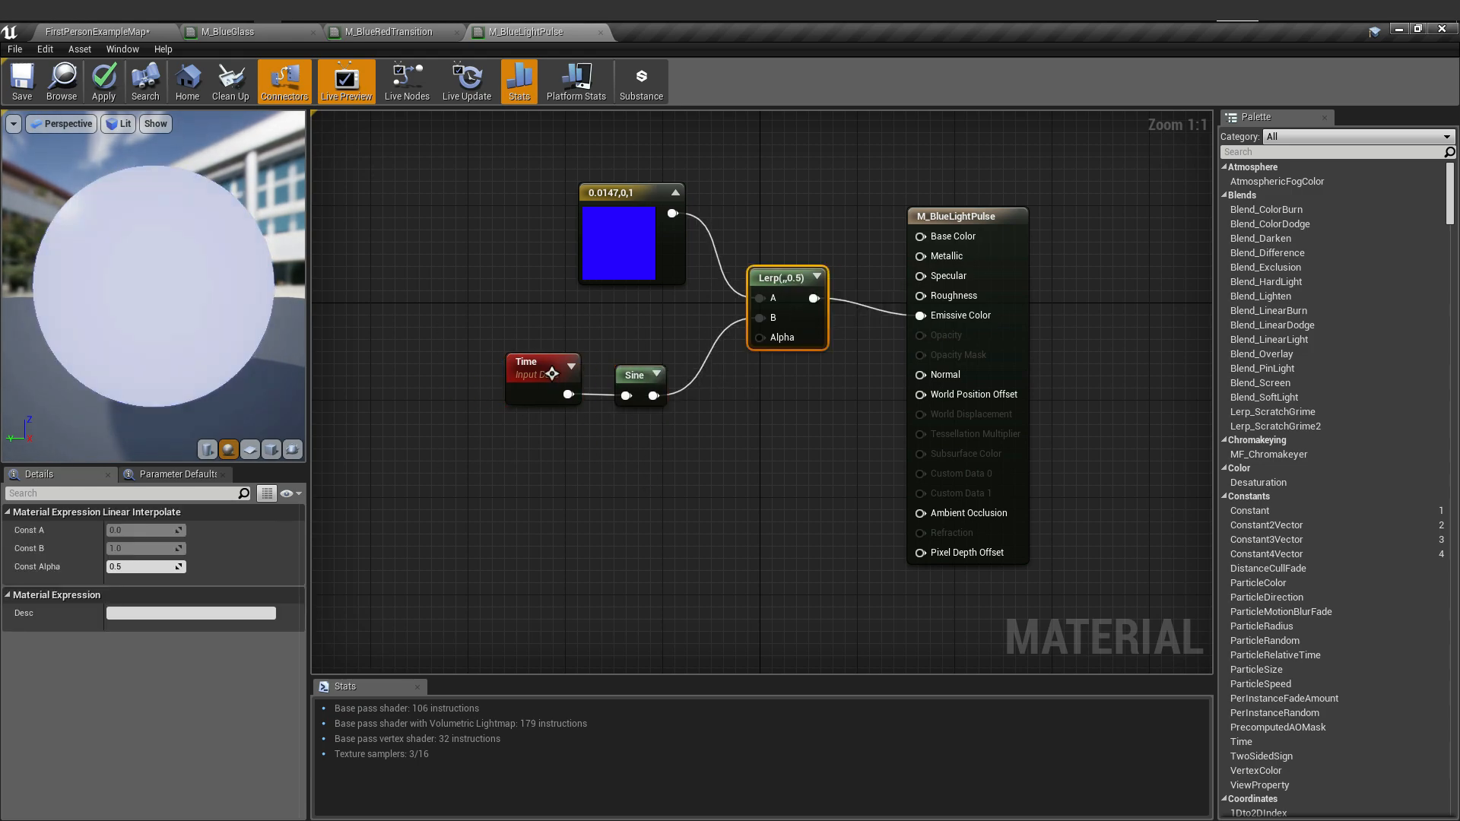
pyautogui.click(593, 340)
pyautogui.moveTo(545, 370); pyautogui.dragTo(544, 381)
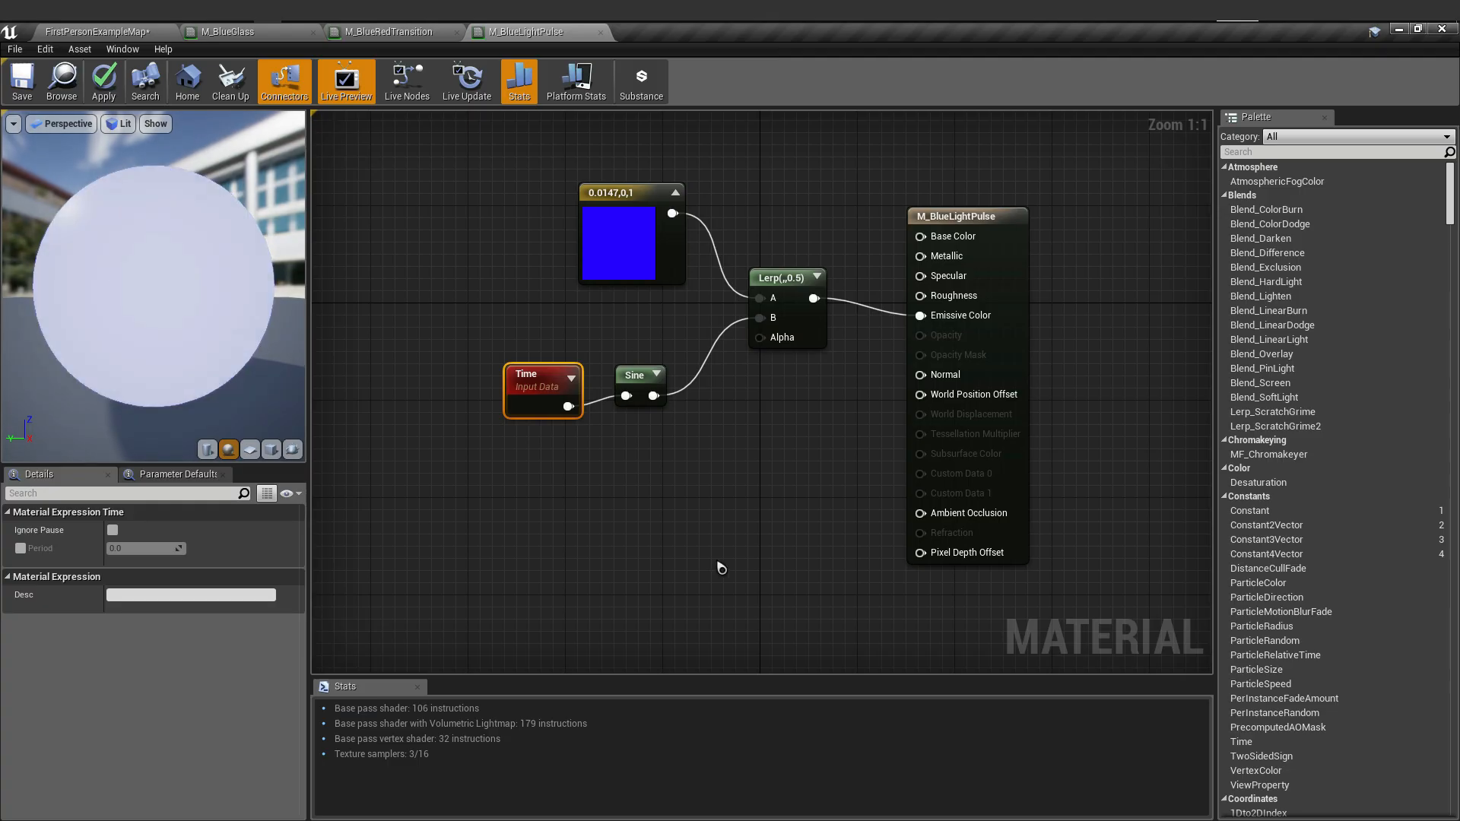
pyautogui.click(688, 532)
pyautogui.moveTo(459, 336); pyautogui.dragTo(668, 430)
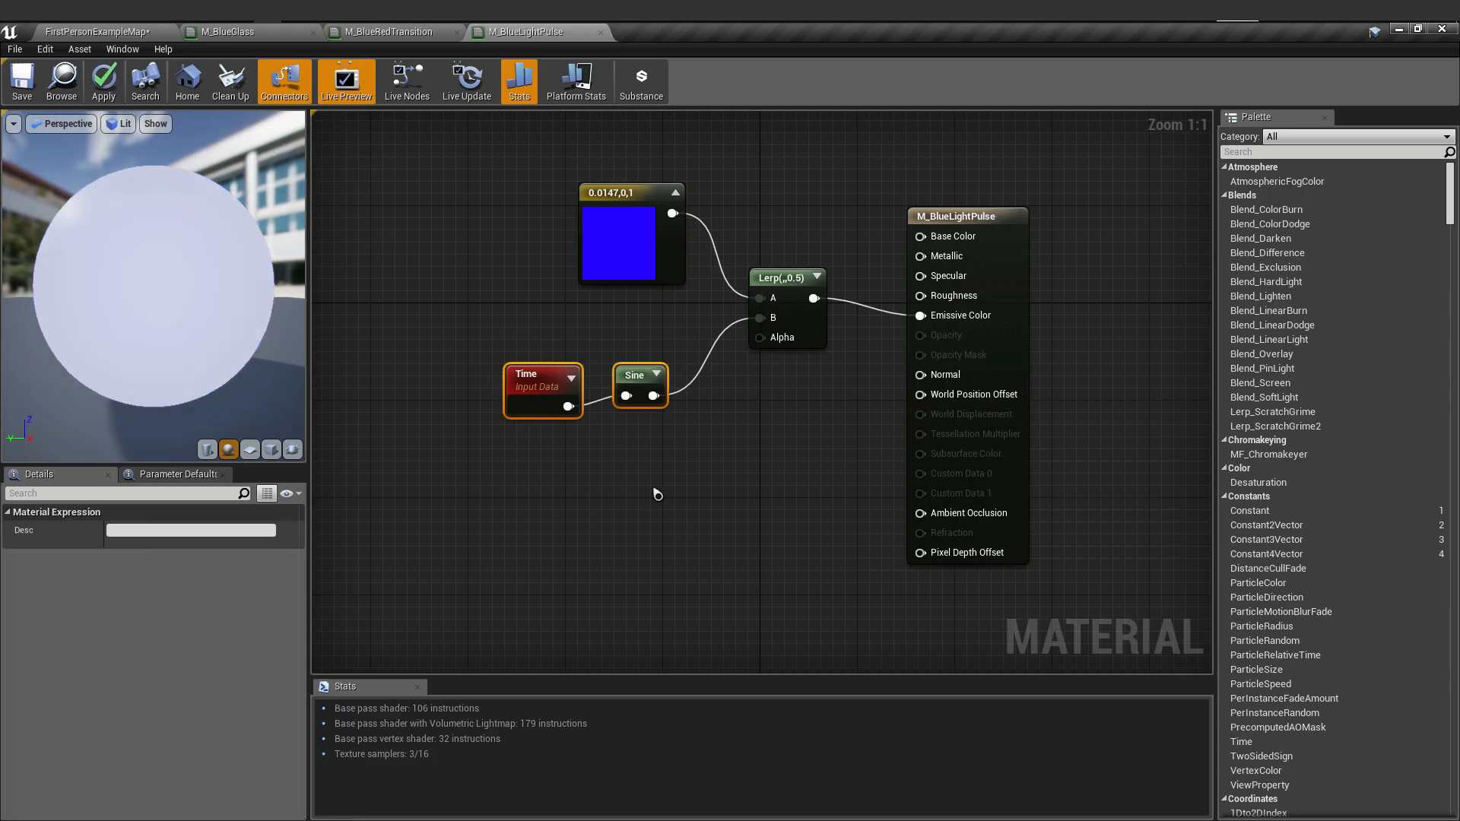
pyautogui.moveTo(649, 484); pyautogui.dragTo(705, 507, button='right')
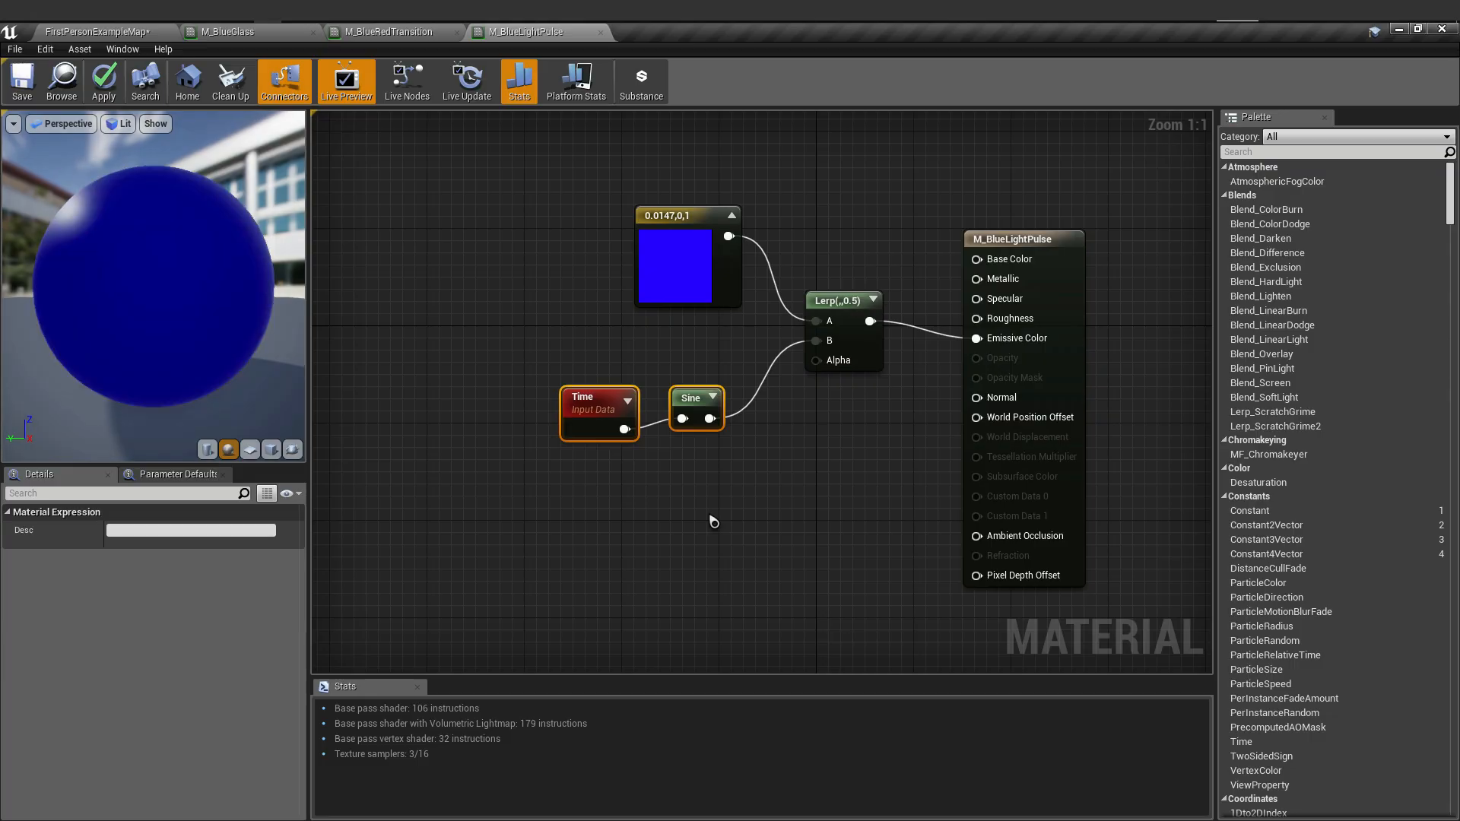
# - Duplicate the Lerp node, place the copy below the original, and move the Time and Sine nodes farther left in the graph
pyautogui.click(780, 582)
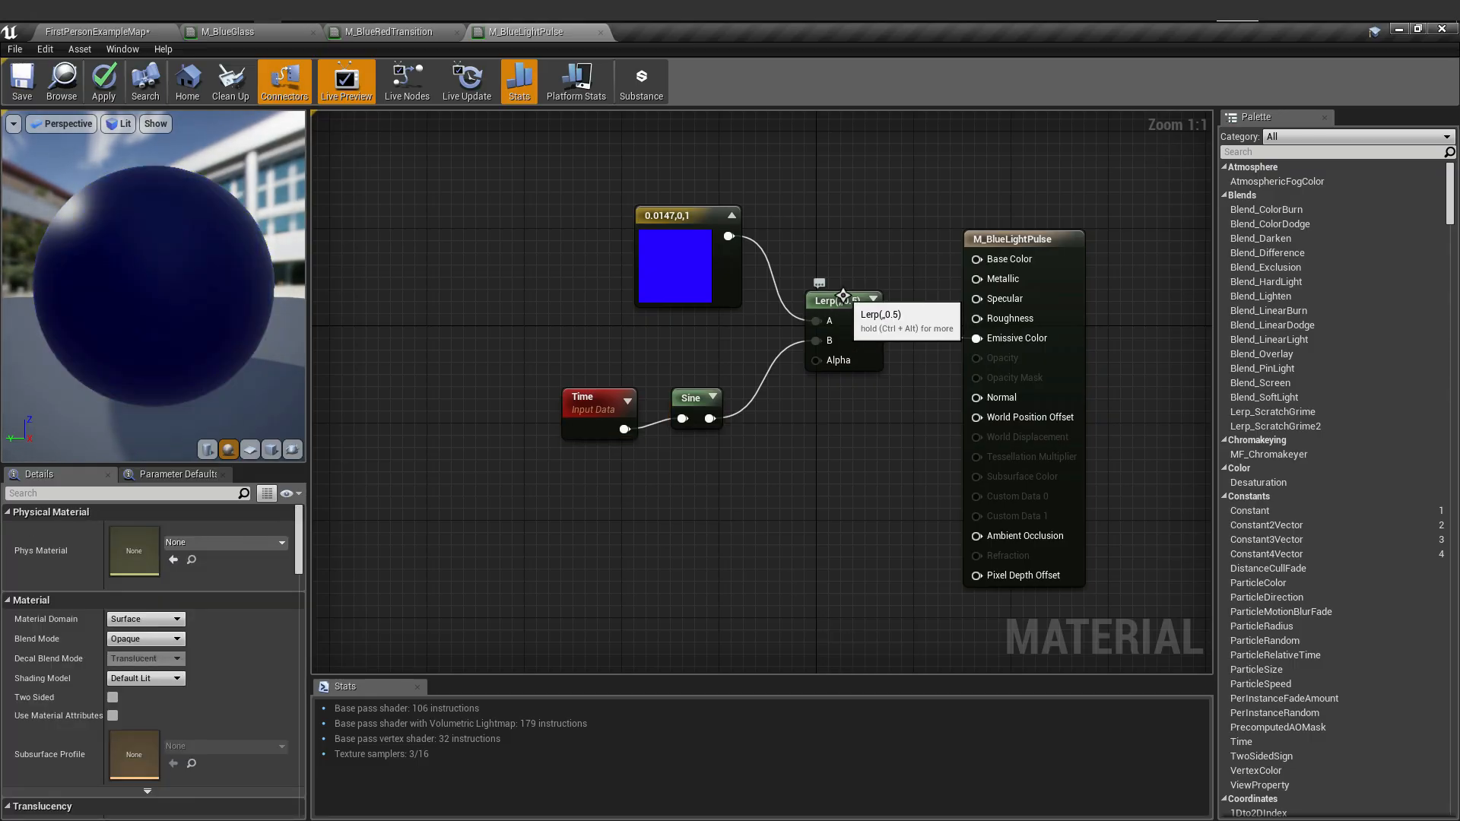
pyautogui.click(842, 297)
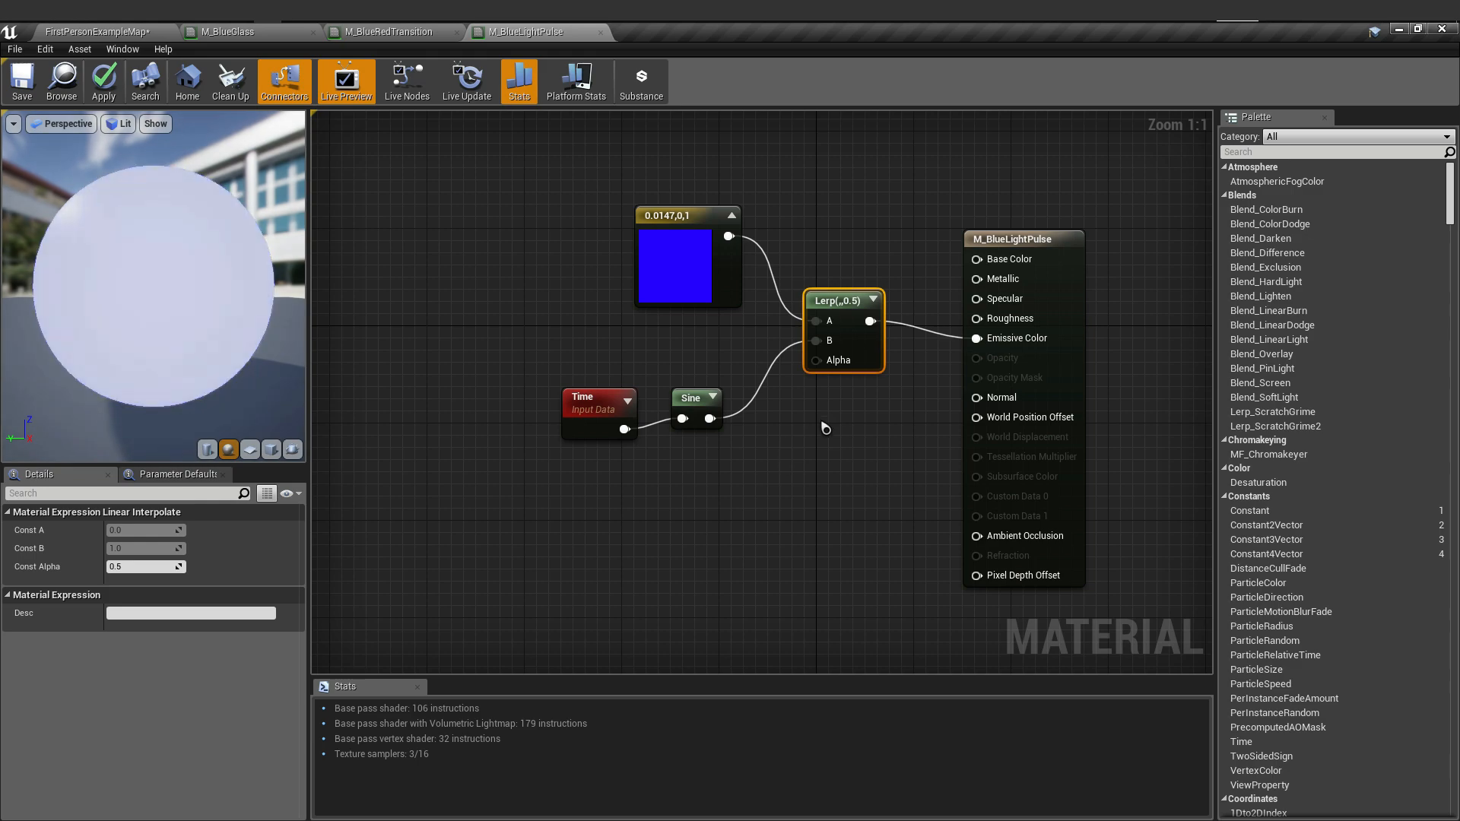
pyautogui.hotkey('ctrl', 'c')
pyautogui.hotkey('ctrl', 'v')
pyautogui.moveTo(828, 426); pyautogui.dragTo(735, 474)
pyautogui.moveTo(574, 368); pyautogui.dragTo(695, 491)
pyautogui.moveTo(679, 397); pyautogui.dragTo(472, 348)
pyautogui.click(548, 425)
# - Duplicate the Sine node three times and stack the copies in a column below the original
pyautogui.click(486, 349)
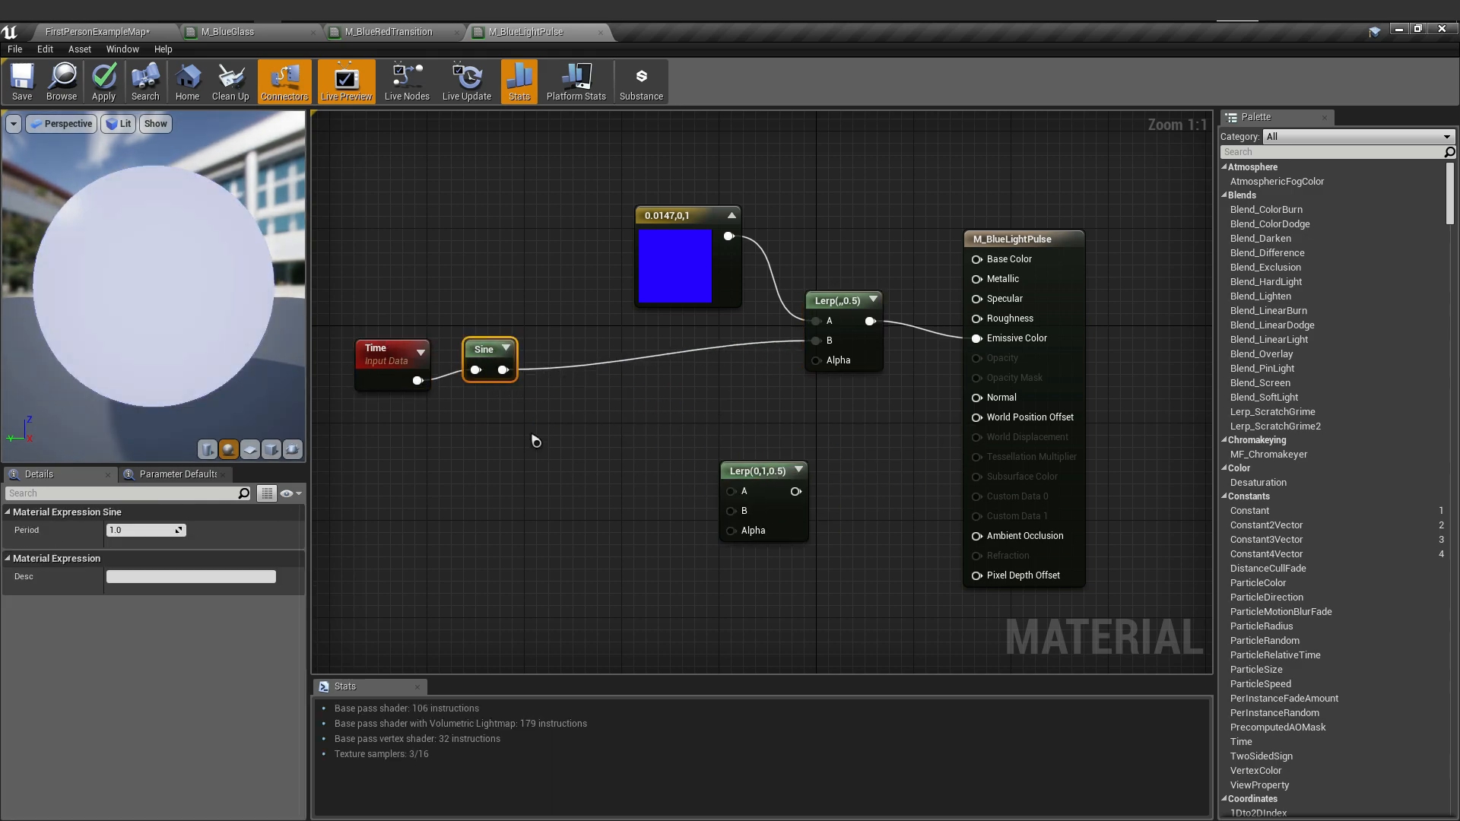
pyautogui.hotkey('ctrl', 'c')
pyautogui.hotkey('ctrl', 'v')
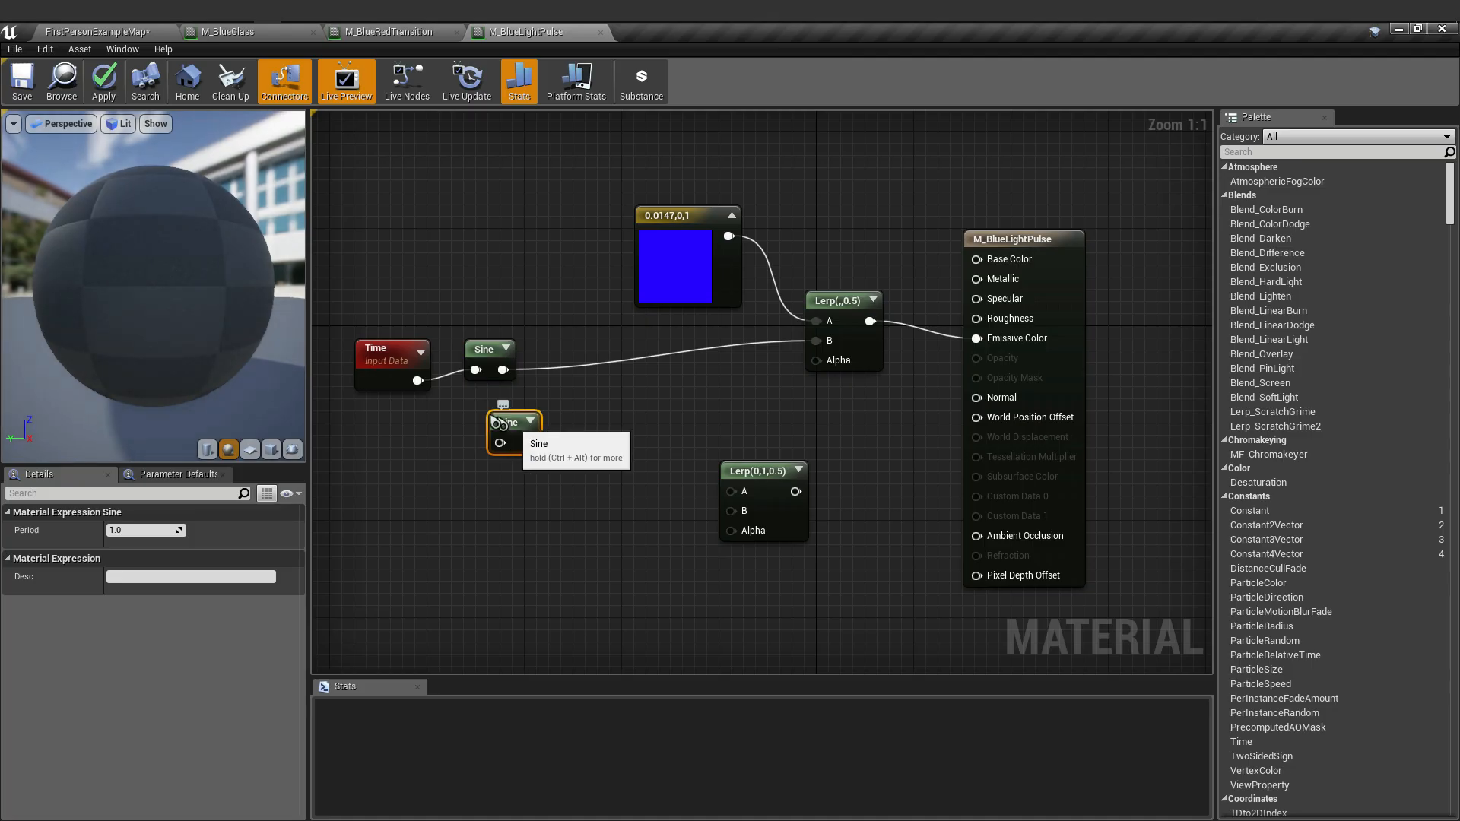
pyautogui.hotkey('ctrl', 'v')
pyautogui.moveTo(511, 473); pyautogui.dragTo(478, 467)
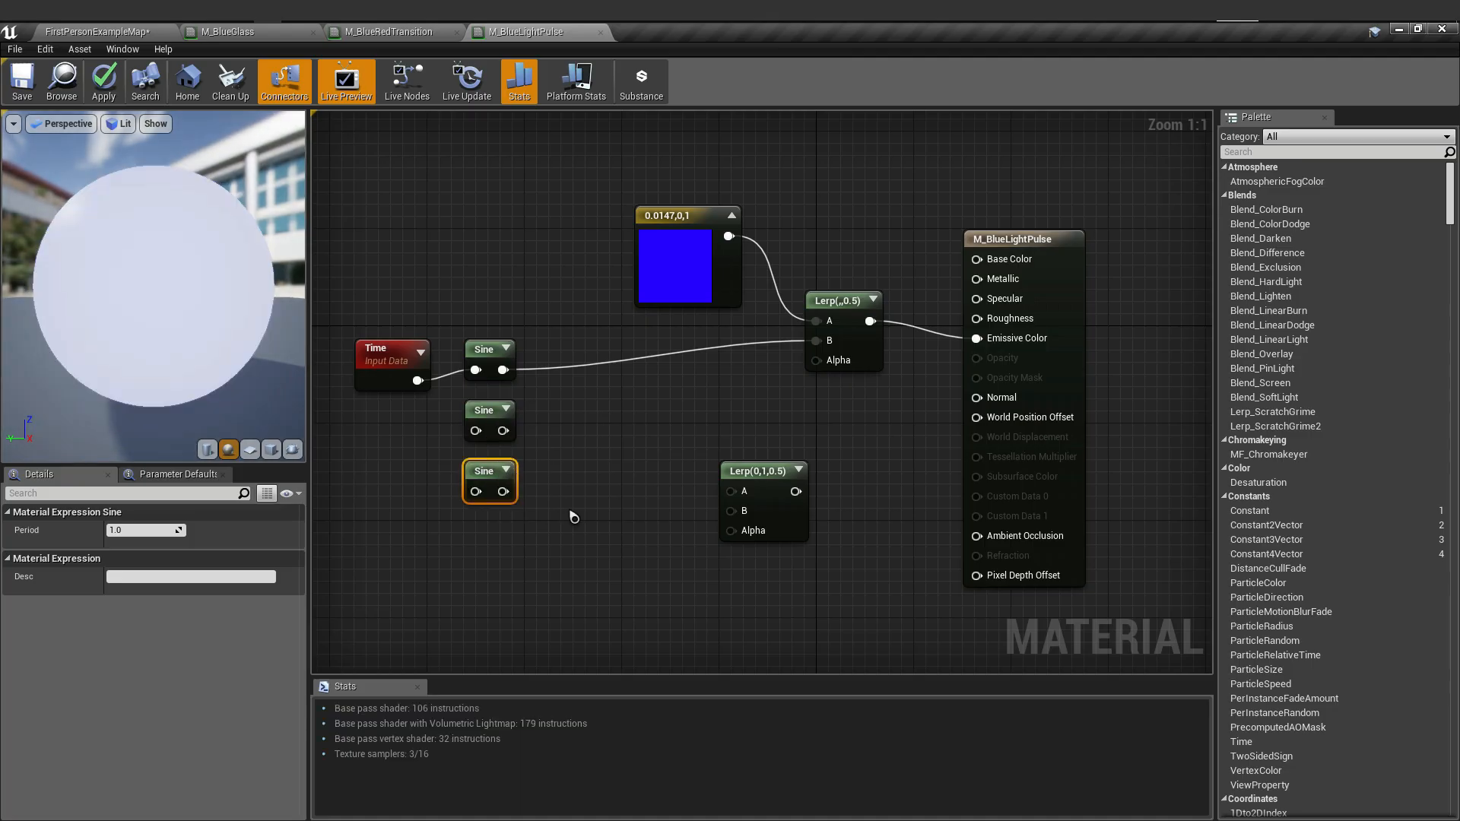
pyautogui.hotkey('ctrl', 'v')
pyautogui.moveTo(582, 507); pyautogui.dragTo(508, 525)
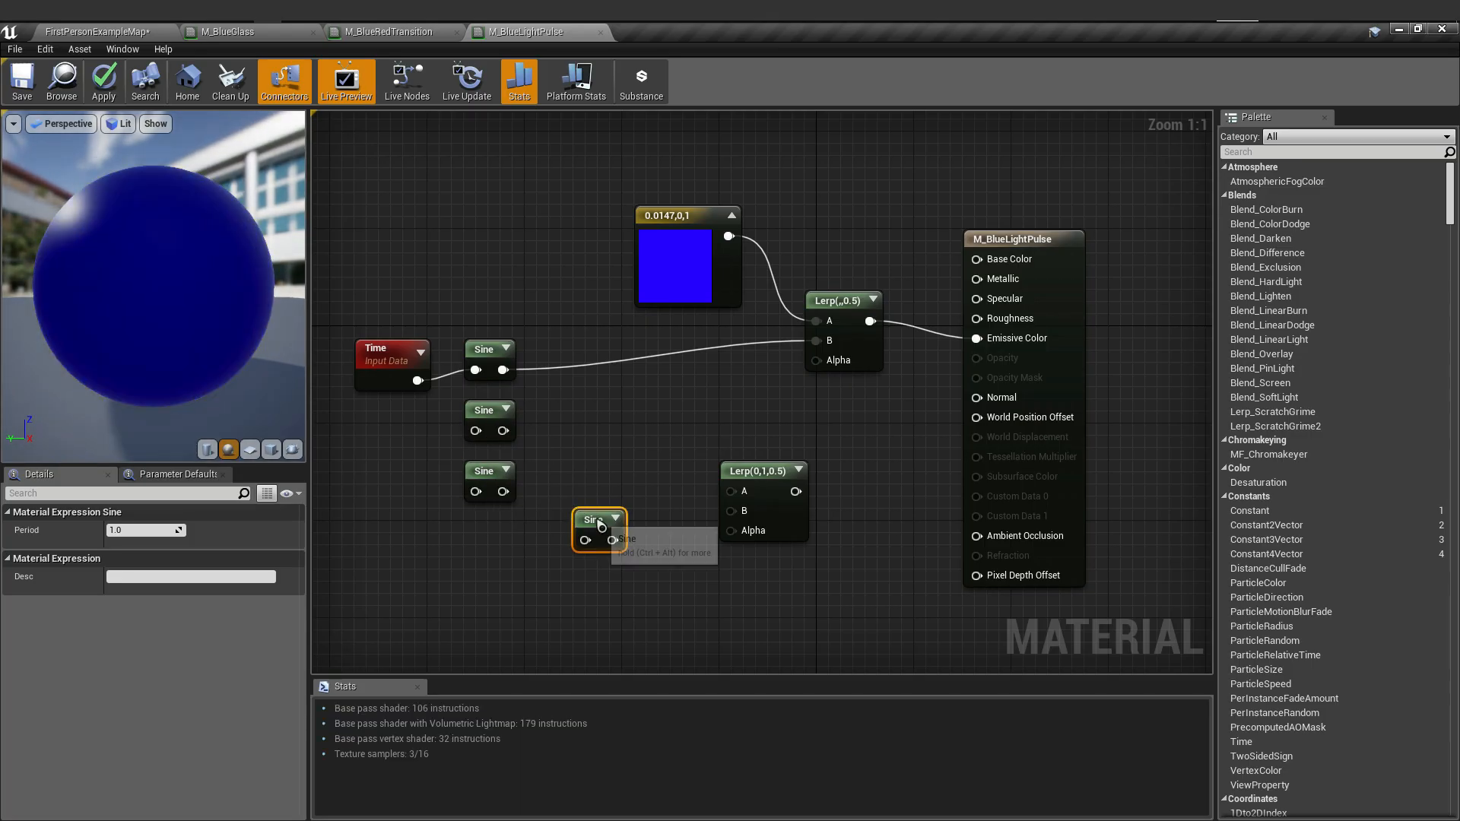
pyautogui.moveTo(600, 522); pyautogui.dragTo(504, 534)
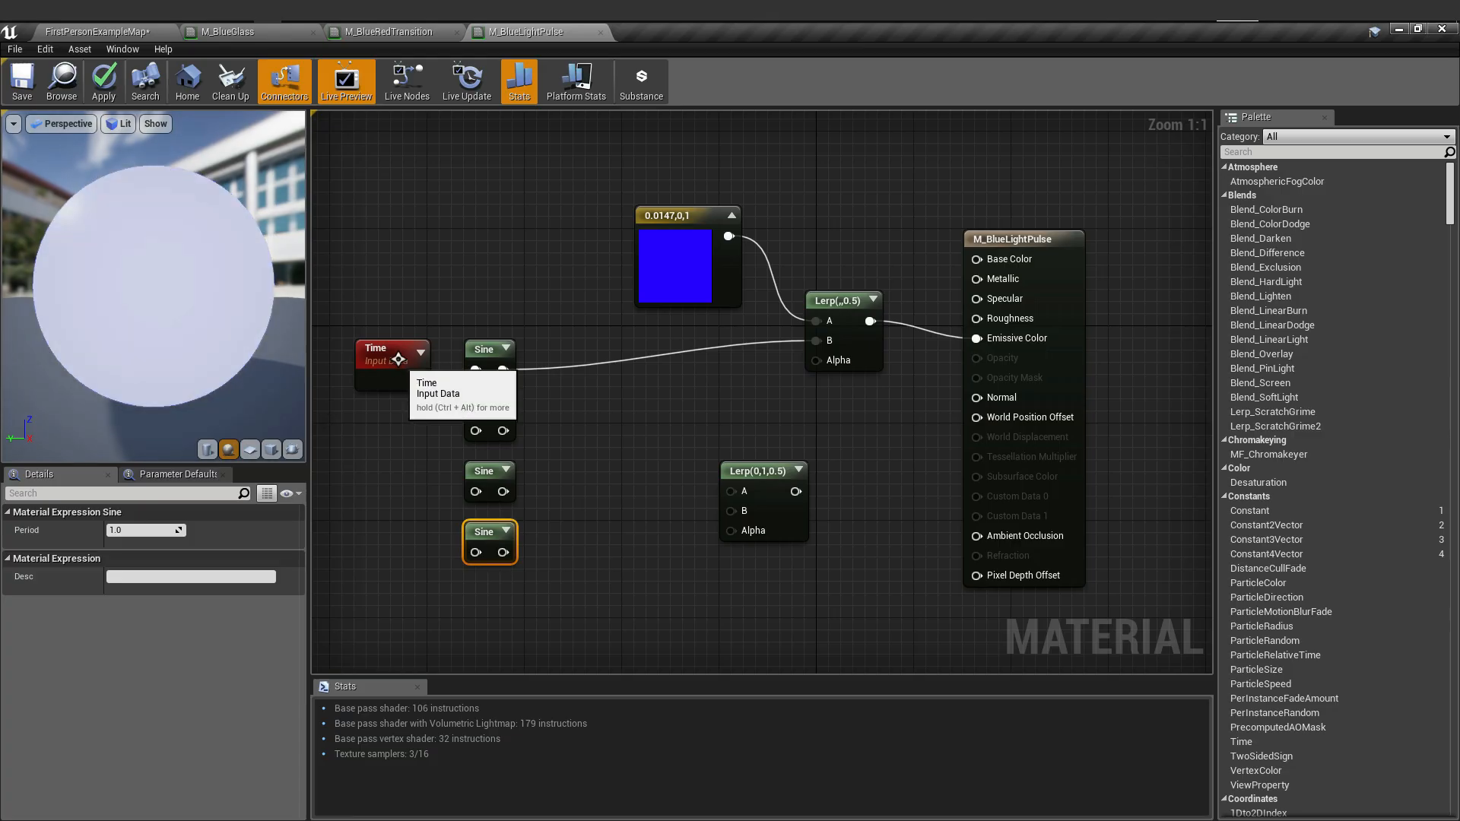
# - Move the Time node down beside the middle of the Sine column and connect its output to the three new Sine nodes
pyautogui.moveTo(405, 367); pyautogui.dragTo(381, 439)
pyautogui.moveTo(380, 440); pyautogui.dragTo(502, 420, button='right')
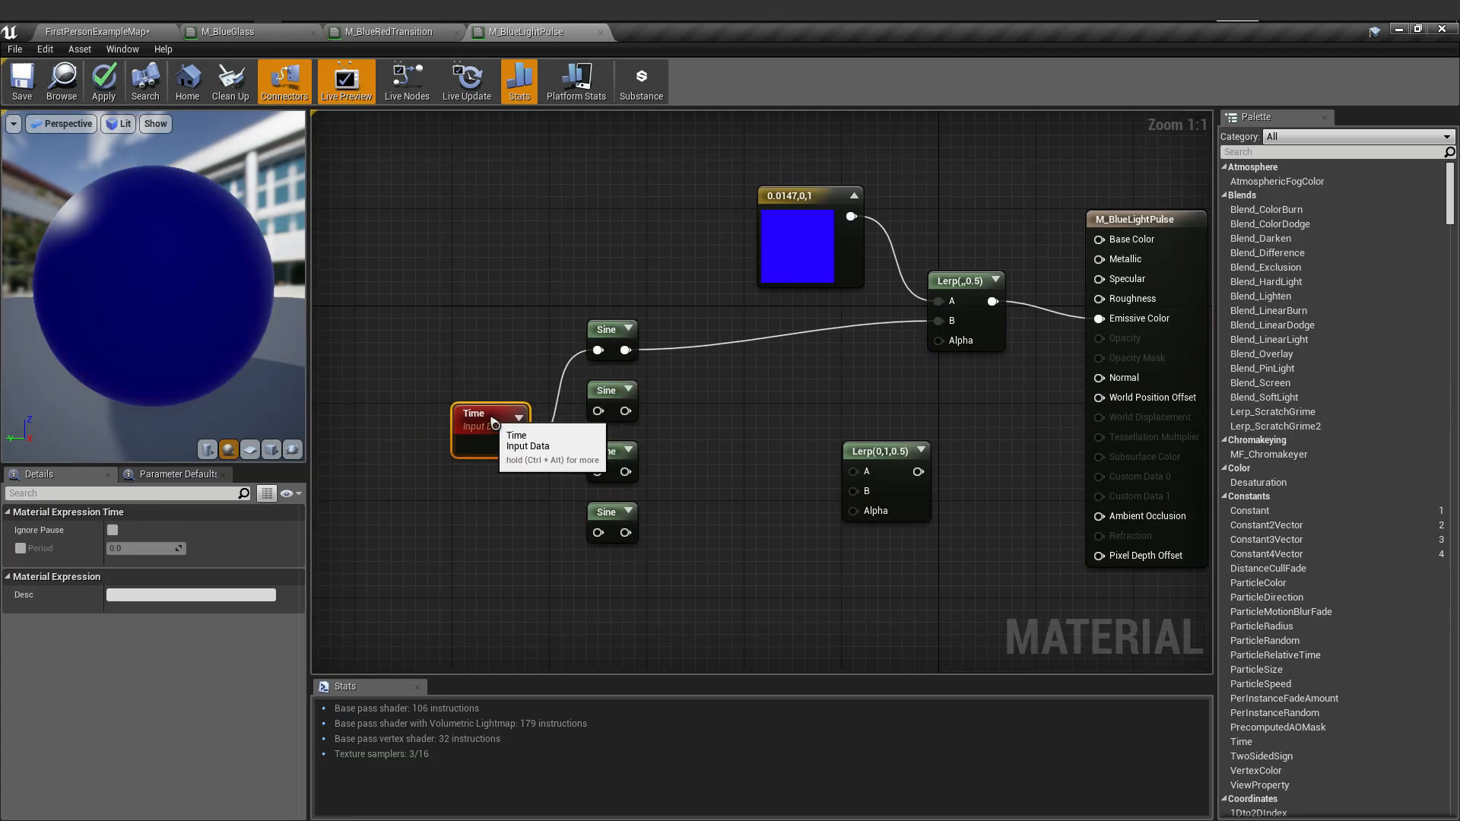
pyautogui.moveTo(502, 446); pyautogui.dragTo(598, 412)
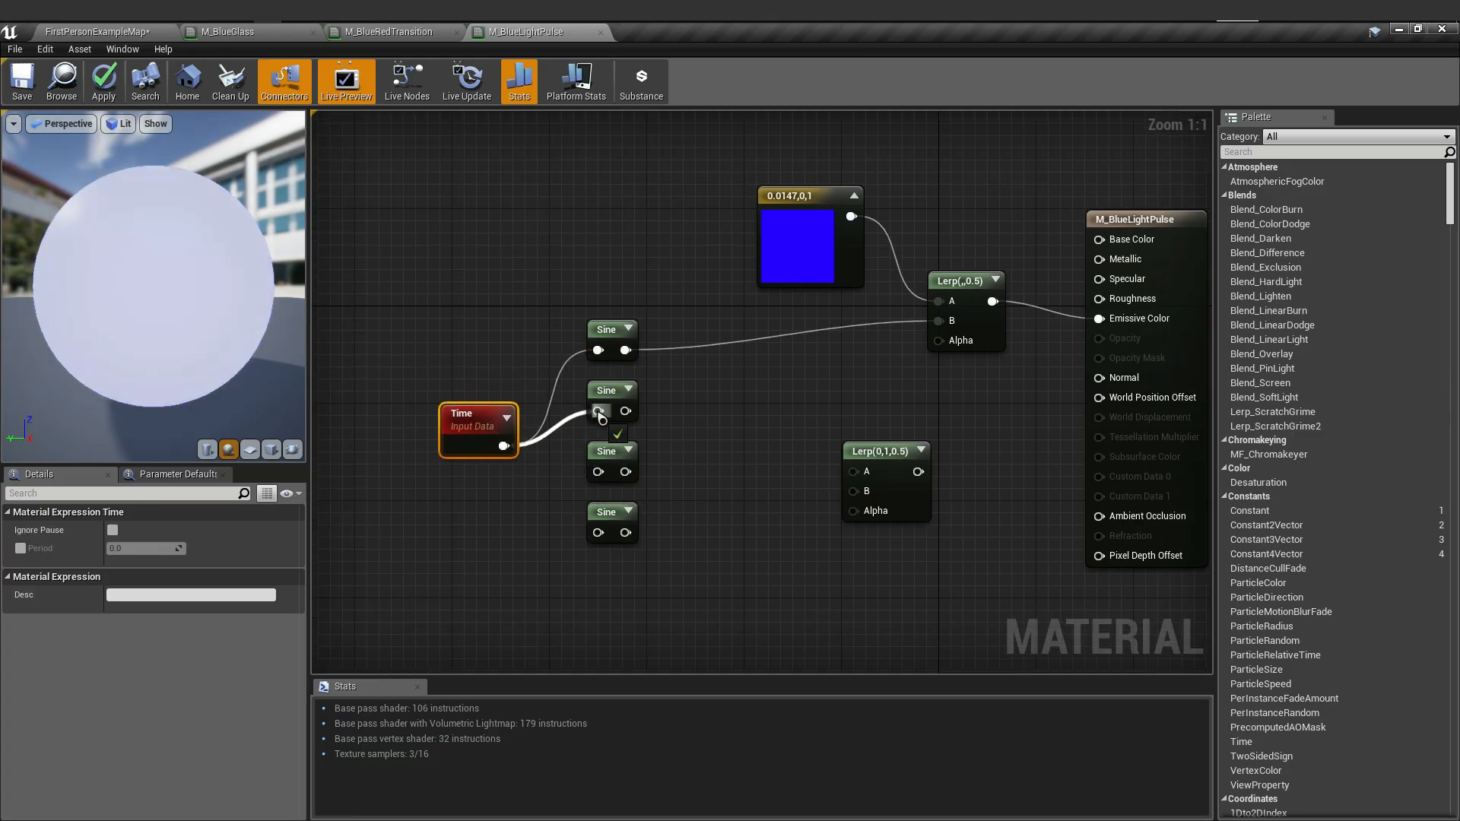
pyautogui.moveTo(554, 456); pyautogui.dragTo(598, 472)
pyautogui.moveTo(503, 445); pyautogui.dragTo(598, 534)
pyautogui.click(793, 502)
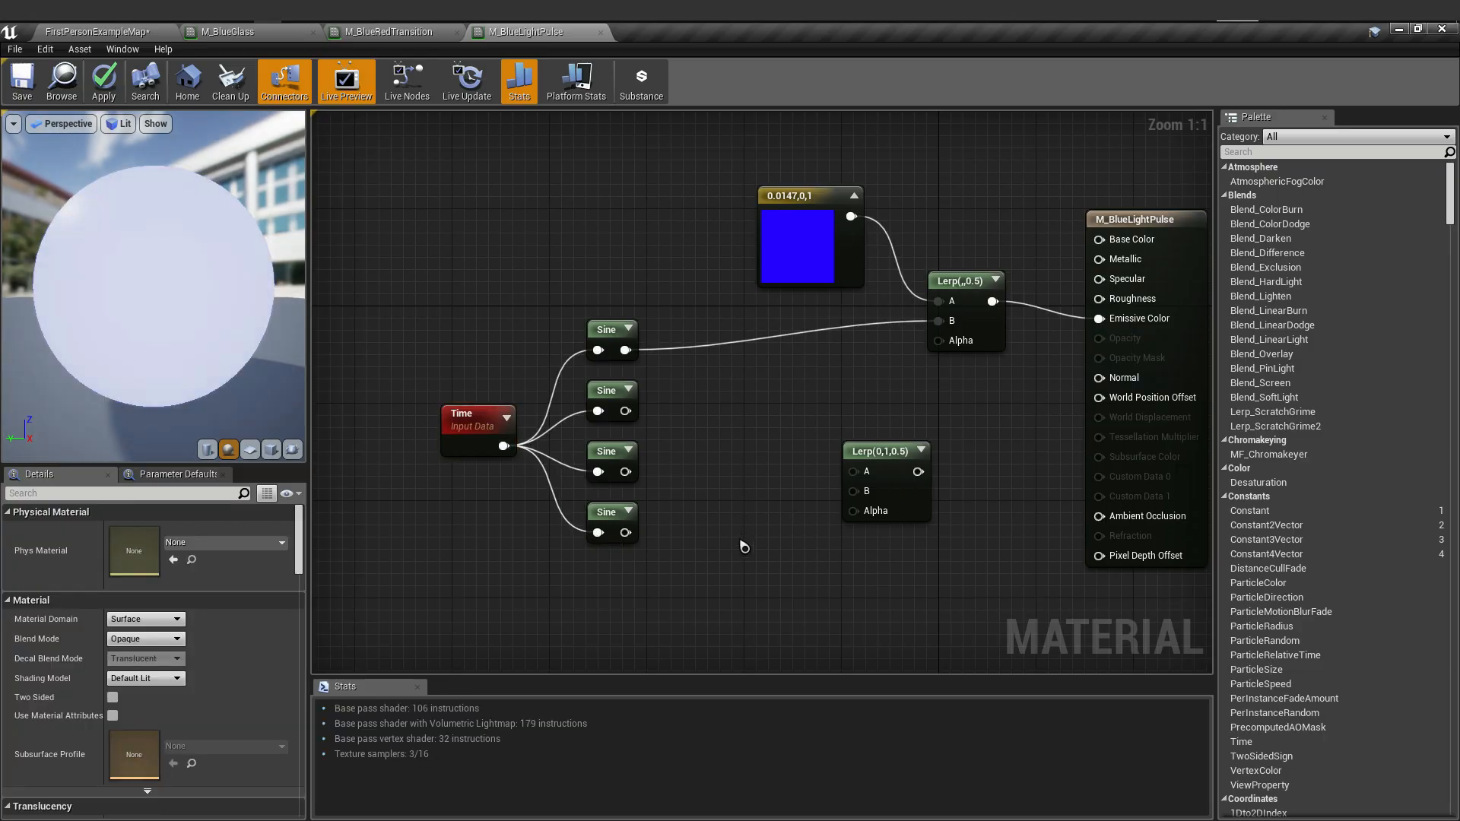
# - Disconnect the Sine from the emissive Lerp's B input and place the spare Lerp plus a second copy stacked beside the Sine column
pyautogui.keyDown('alt'); pyautogui.click(786, 342); pyautogui.keyUp('alt')
pyautogui.moveTo(895, 463); pyautogui.dragTo(774, 352)
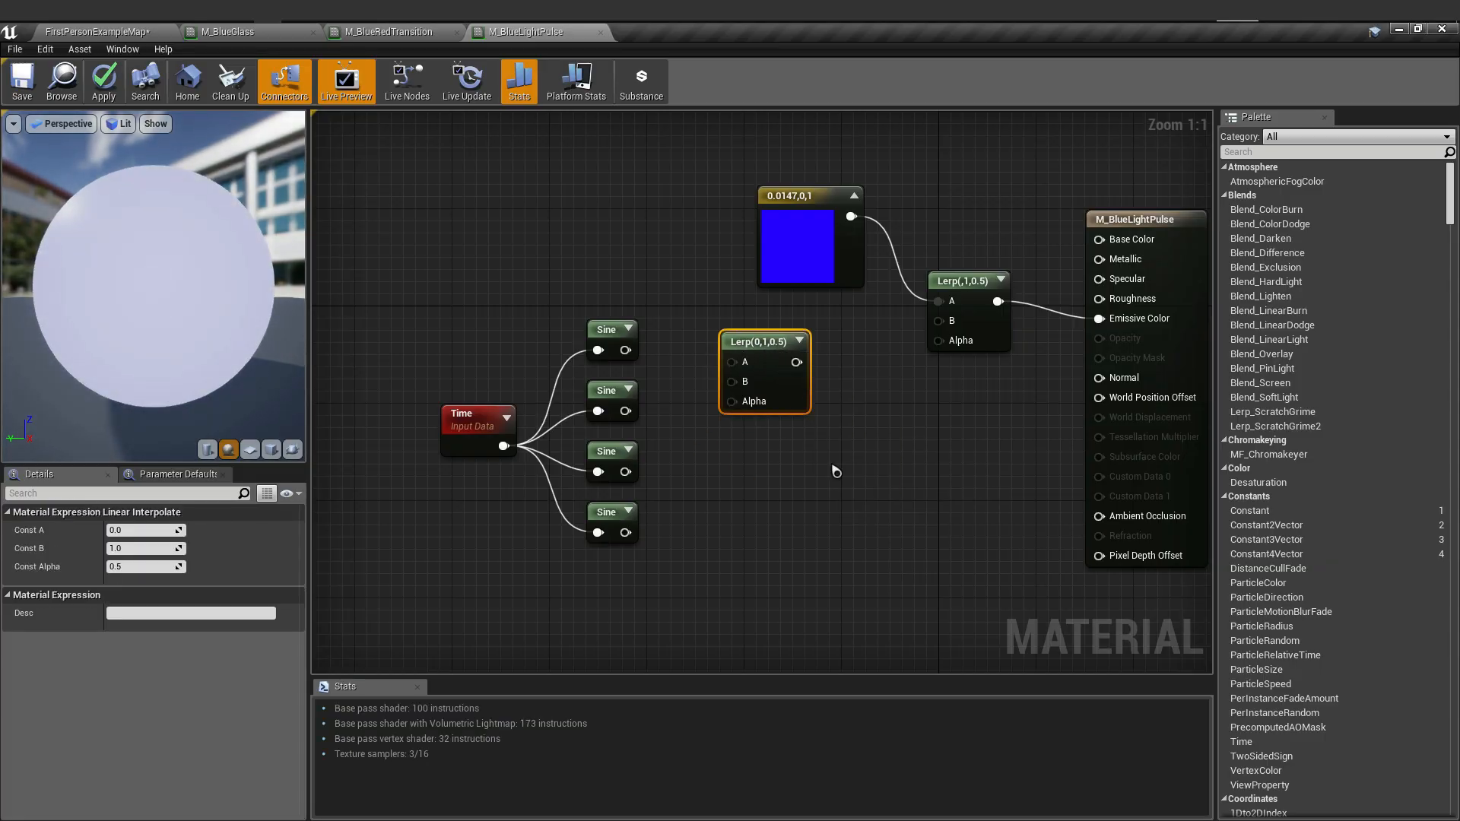
pyautogui.hotkey('ctrl', 'w')
pyautogui.moveTo(834, 476); pyautogui.dragTo(724, 440)
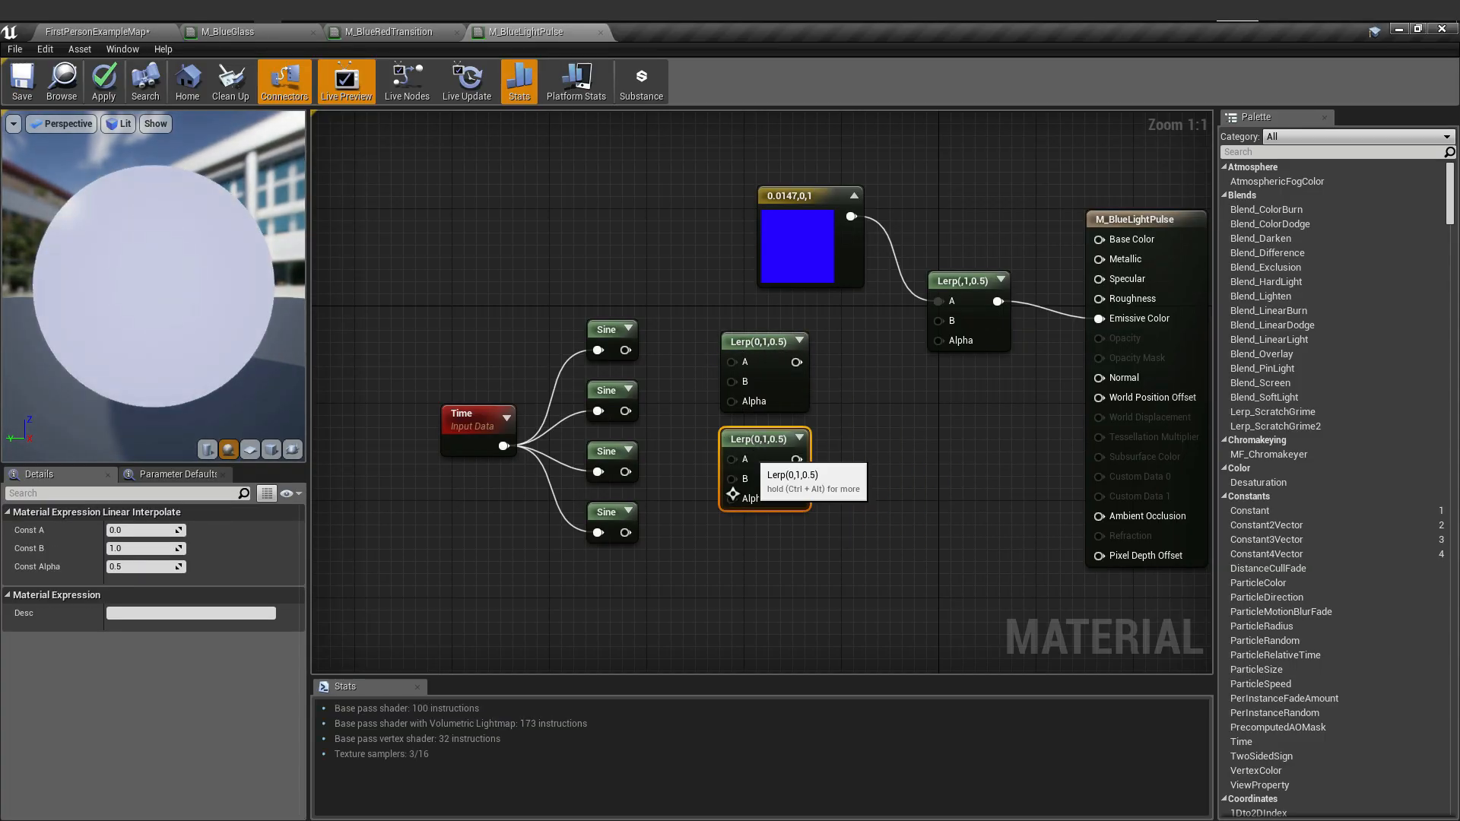
# - Move the Time node and all four Sine nodes together closer to the two stacked Lerps
pyautogui.moveTo(417, 310); pyautogui.dragTo(652, 546)
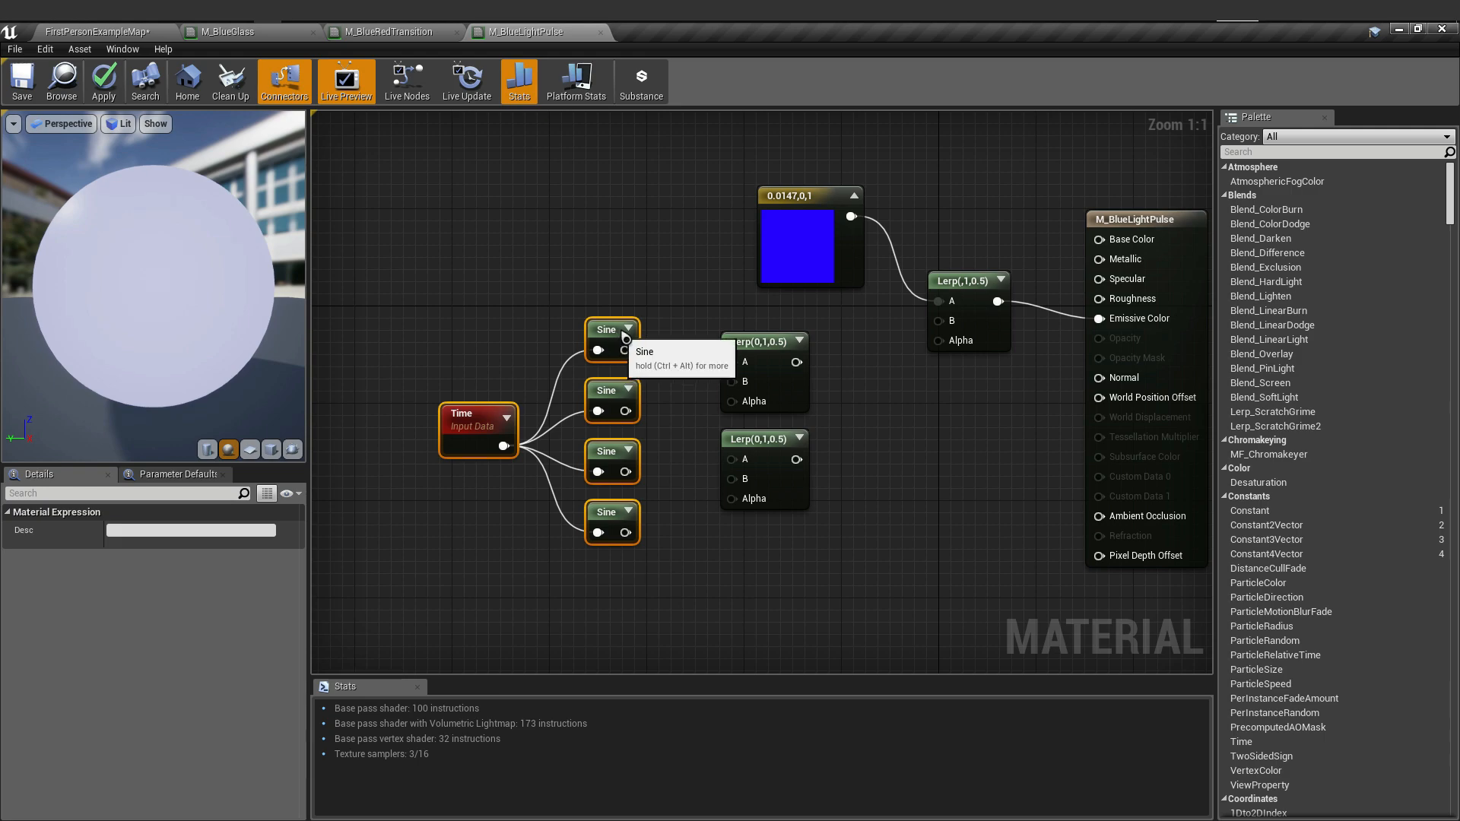
pyautogui.moveTo(619, 347); pyautogui.dragTo(649, 340)
pyautogui.click(897, 602)
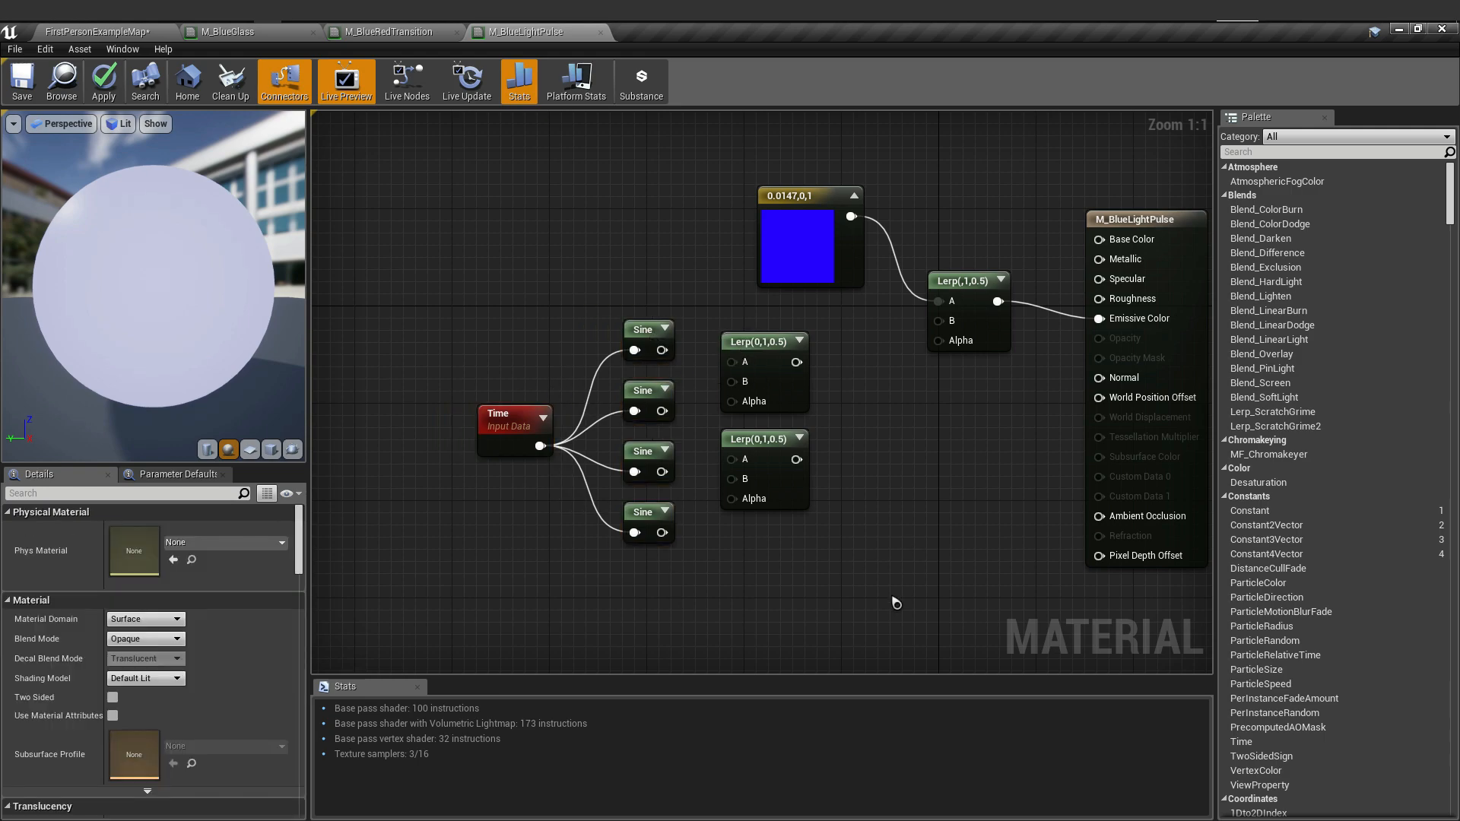
# - Connect the upper two Sine outputs to the upper Lerp's A and B and the lower two to the lower Lerp's A and B
pyautogui.moveTo(662, 350); pyautogui.dragTo(737, 368)
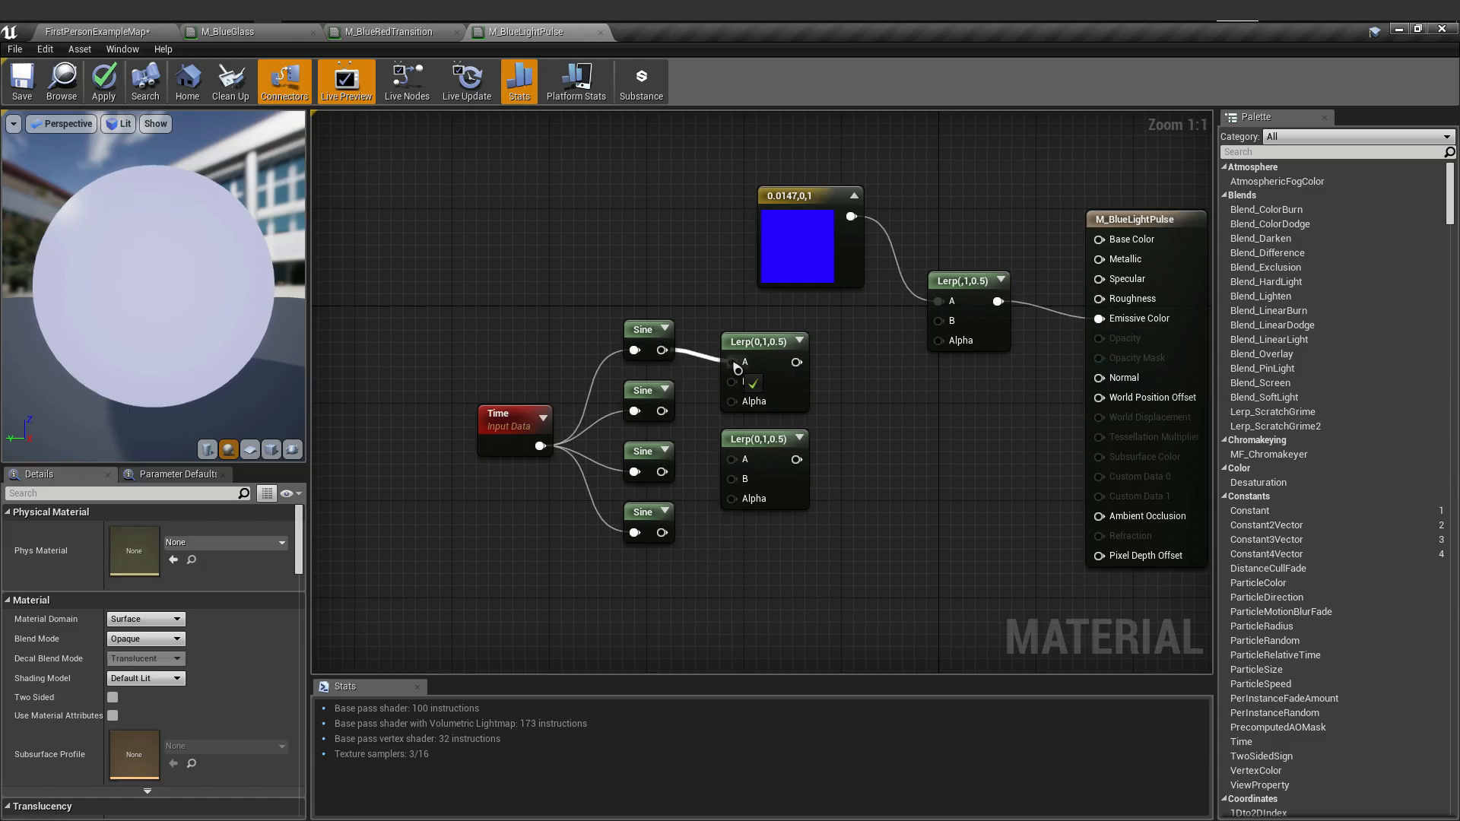
pyautogui.moveTo(738, 369); pyautogui.dragTo(737, 368)
pyautogui.moveTo(661, 411); pyautogui.dragTo(737, 382)
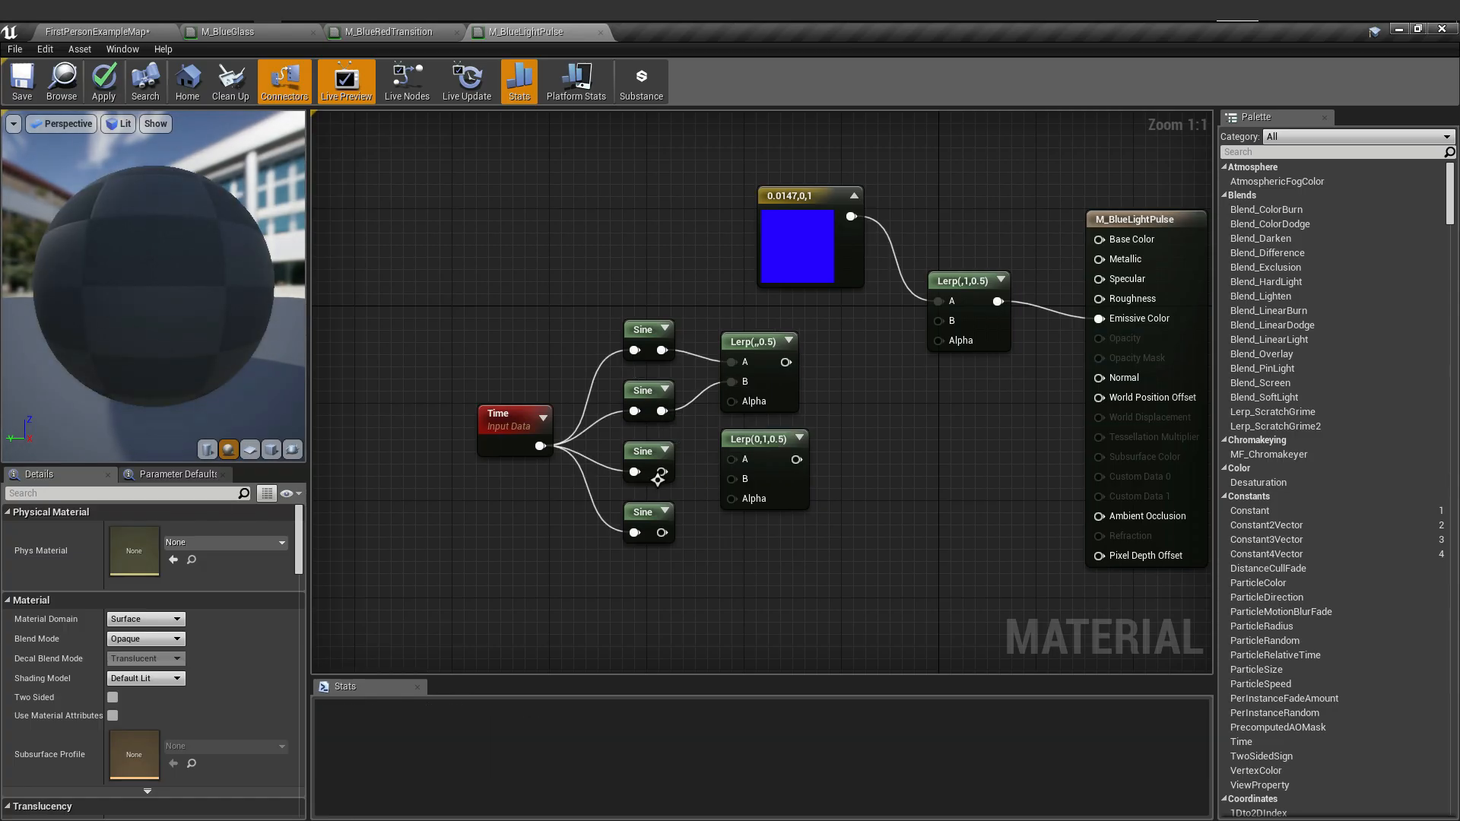
pyautogui.moveTo(662, 471); pyautogui.dragTo(739, 463)
pyautogui.moveTo(662, 532); pyautogui.dragTo(736, 481)
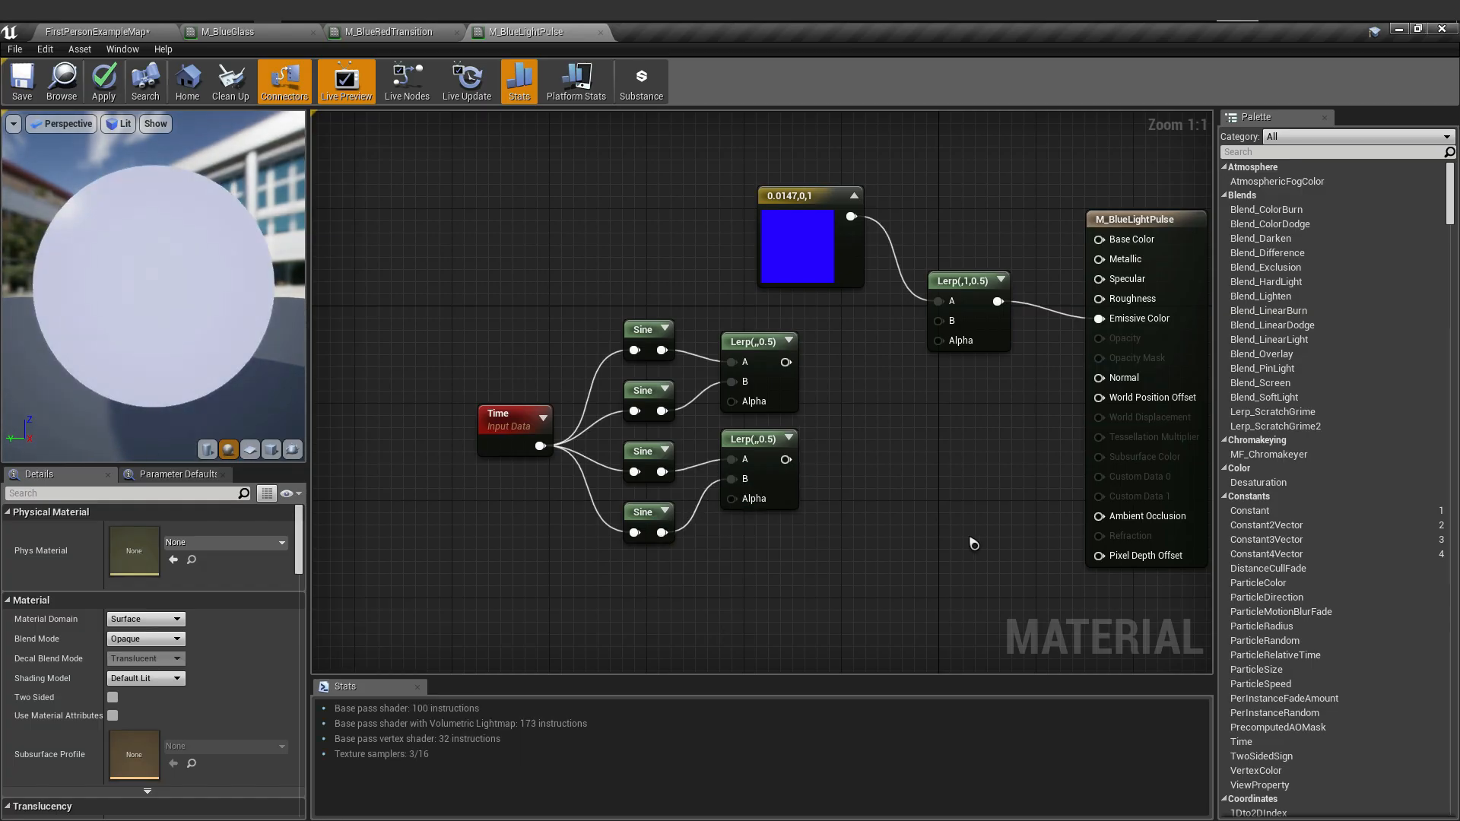
# - Set the period of the second Sine node from the top to 10
pyautogui.click(646, 330)
pyautogui.click(653, 390)
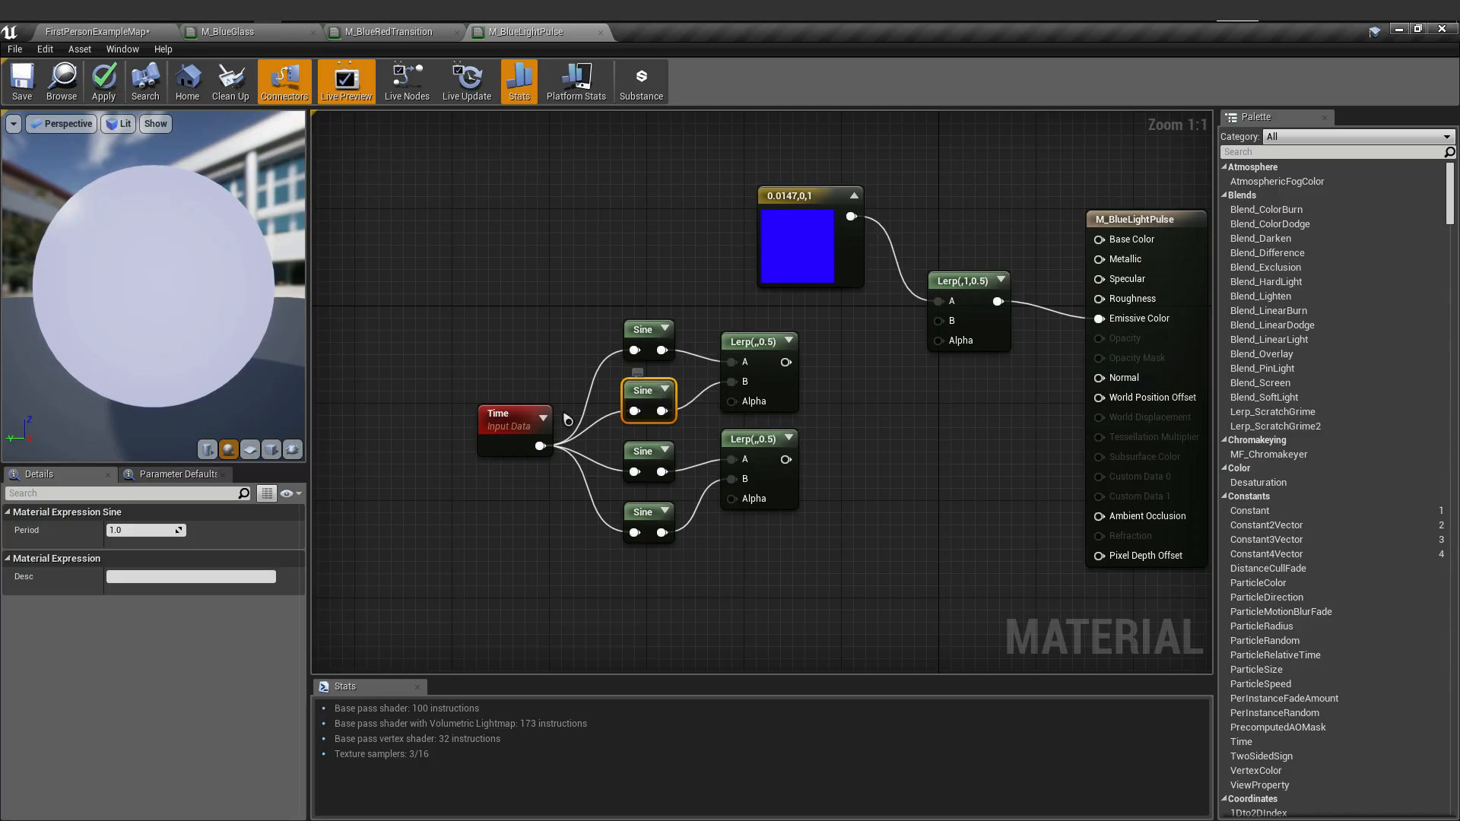
pyautogui.click(652, 352)
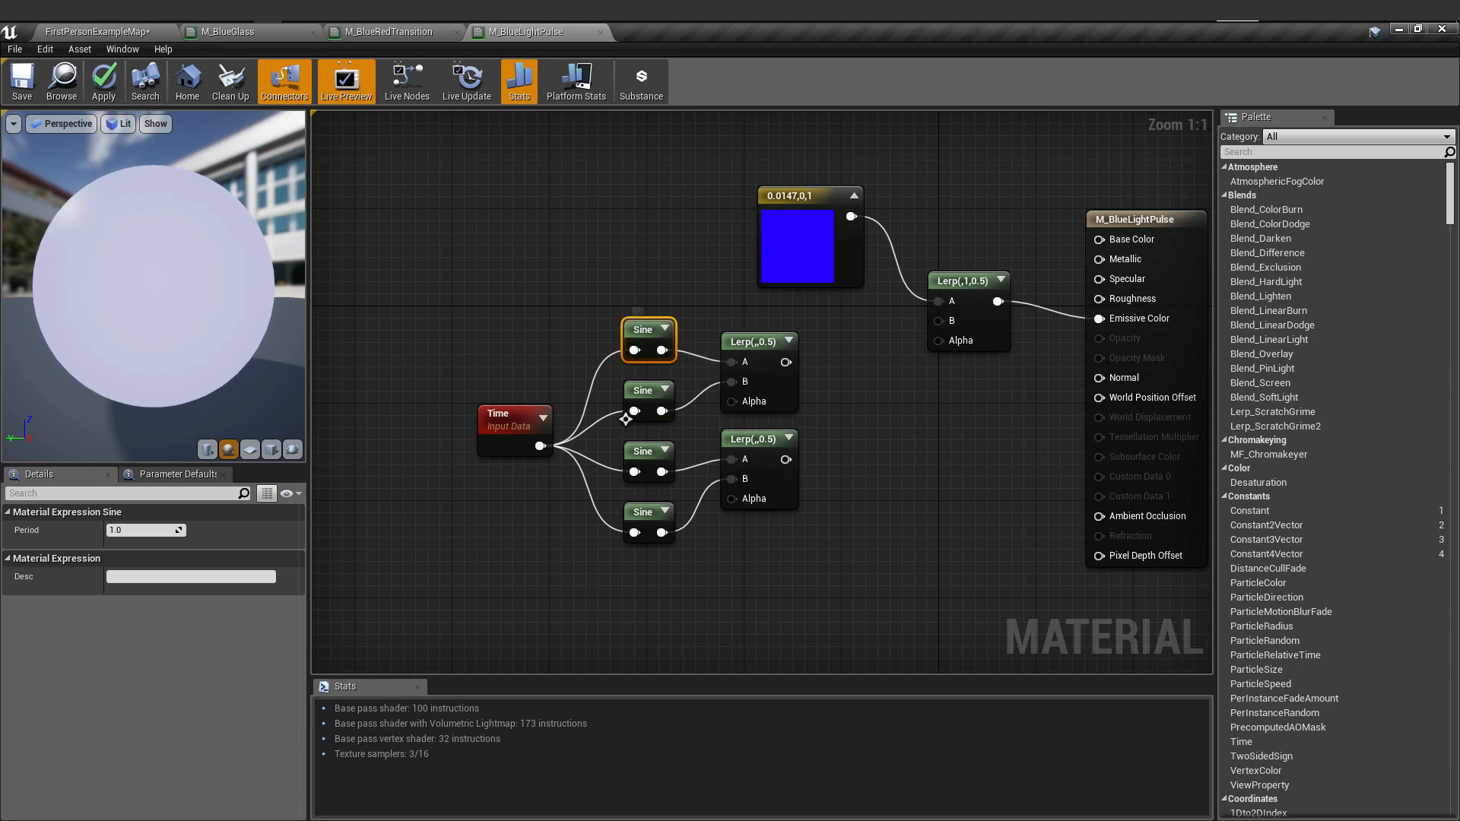
pyautogui.click(651, 396)
pyautogui.click(152, 530)
pyautogui.write('10')
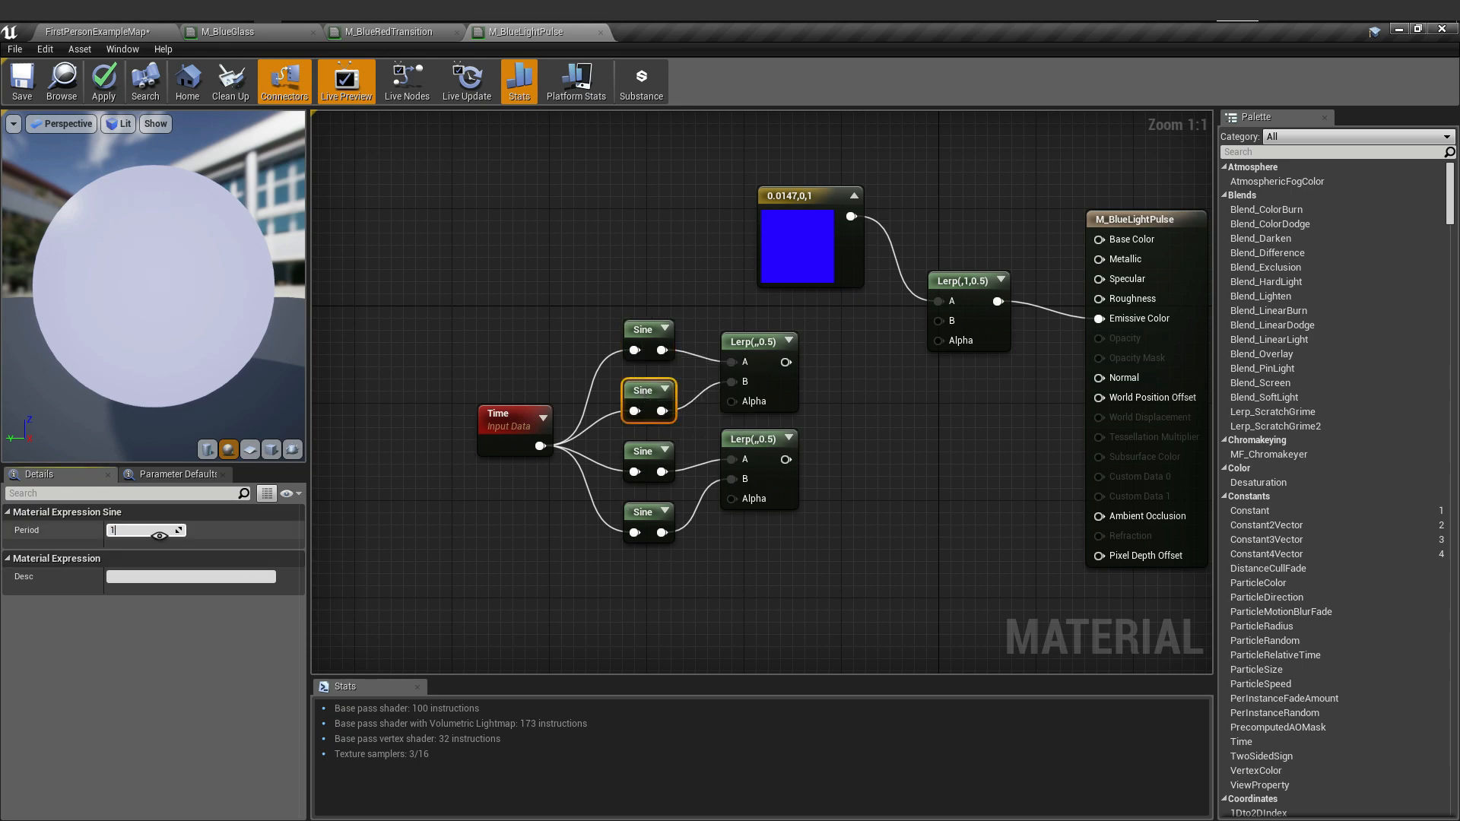
# - Set the third Sine node's period to 30 and the fourth Sine node's period to 50
pyautogui.click(642, 452)
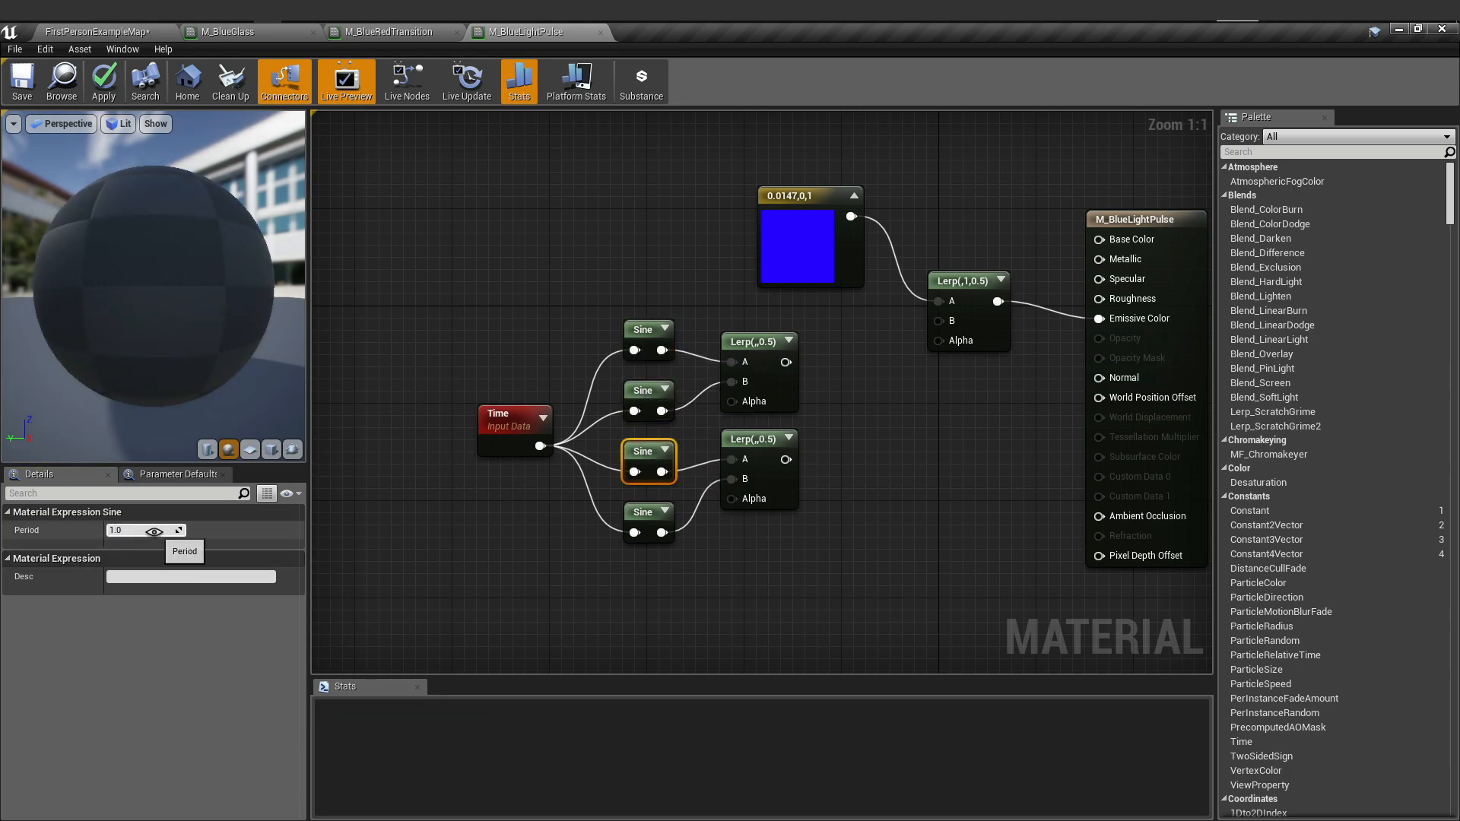
pyautogui.click(154, 531)
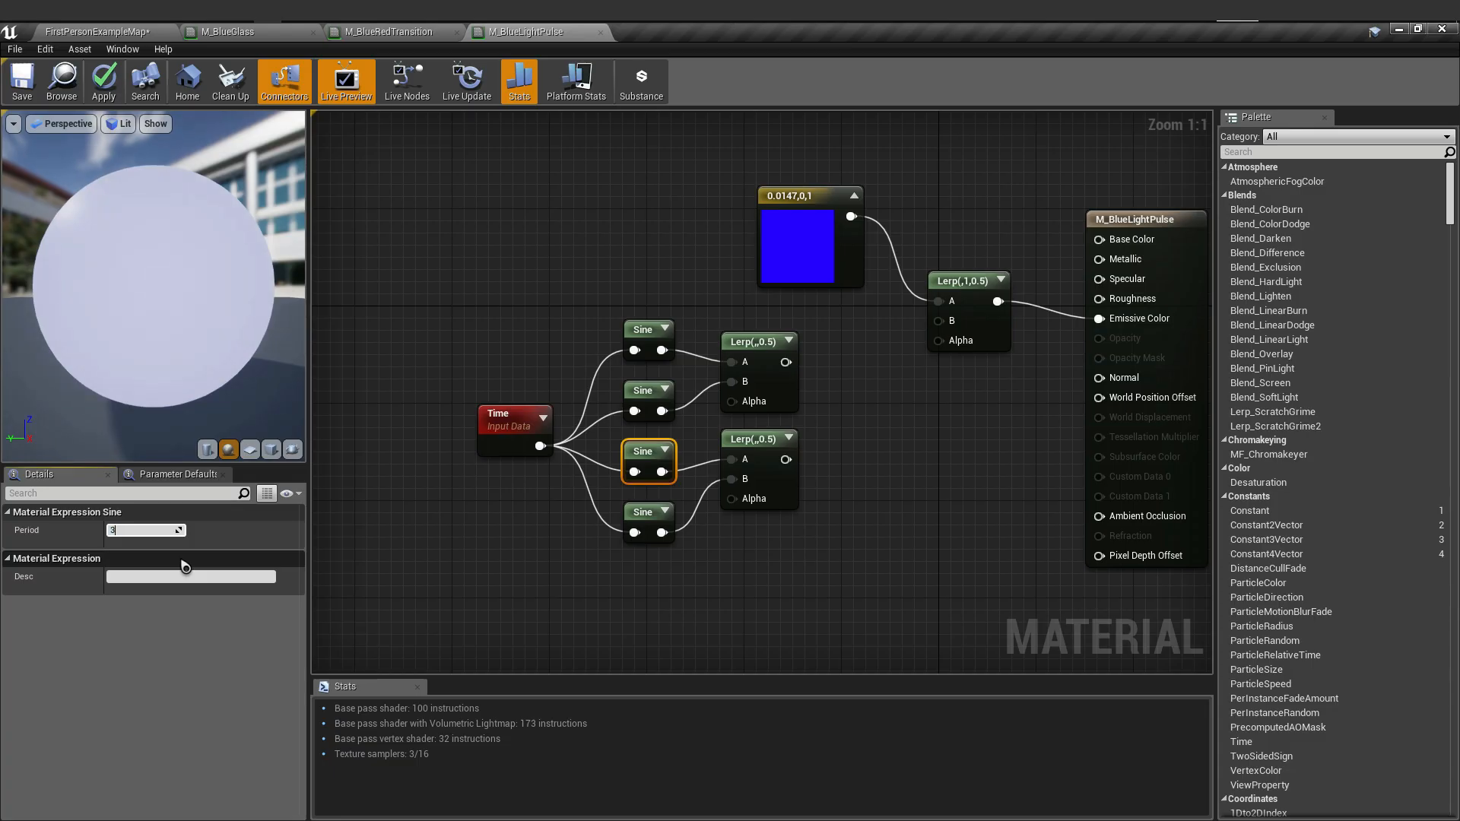
pyautogui.write('3')
pyautogui.click(644, 517)
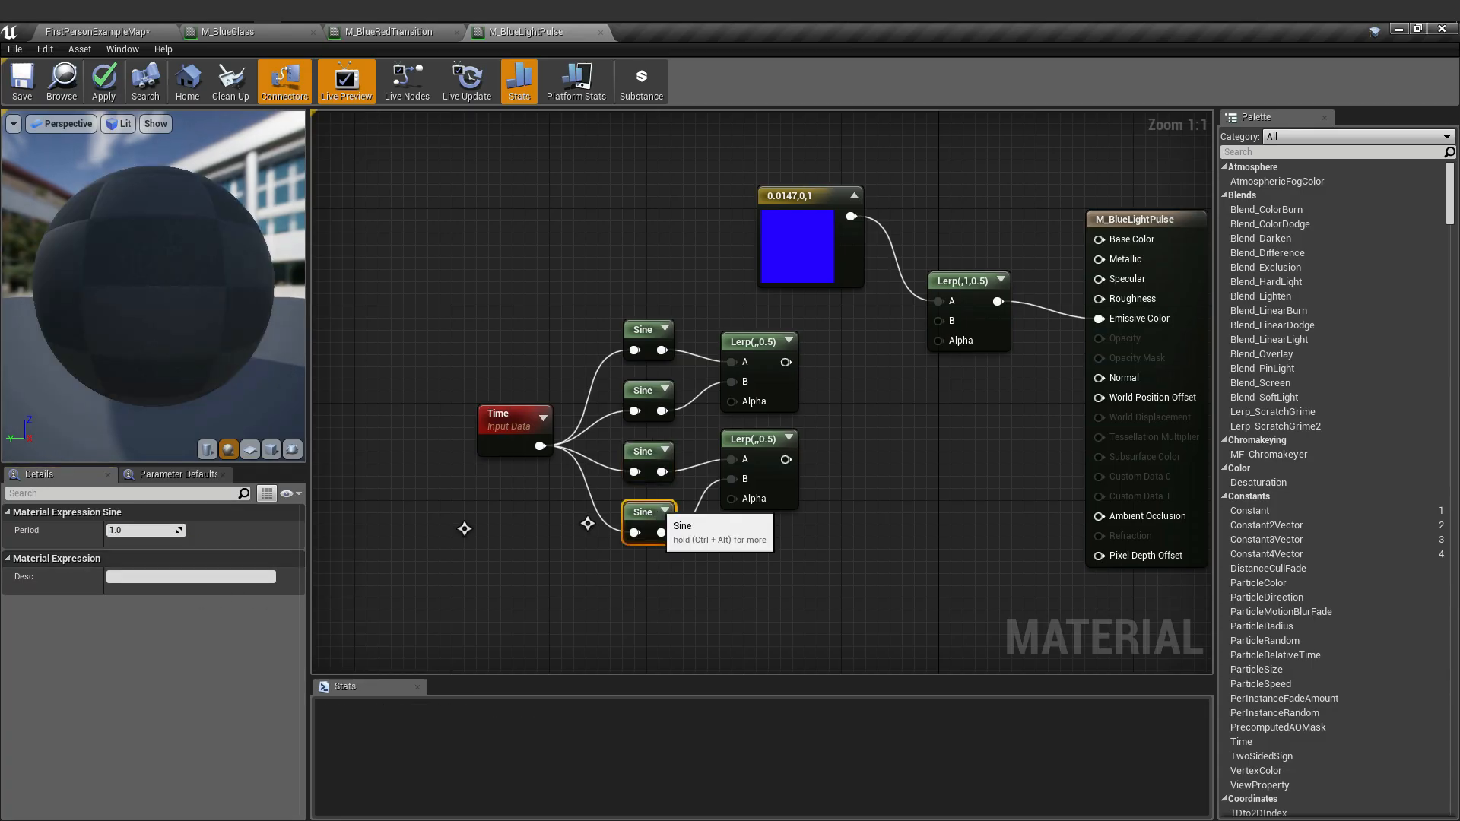
pyautogui.click(142, 532)
pyautogui.write('50')
pyautogui.click(720, 618)
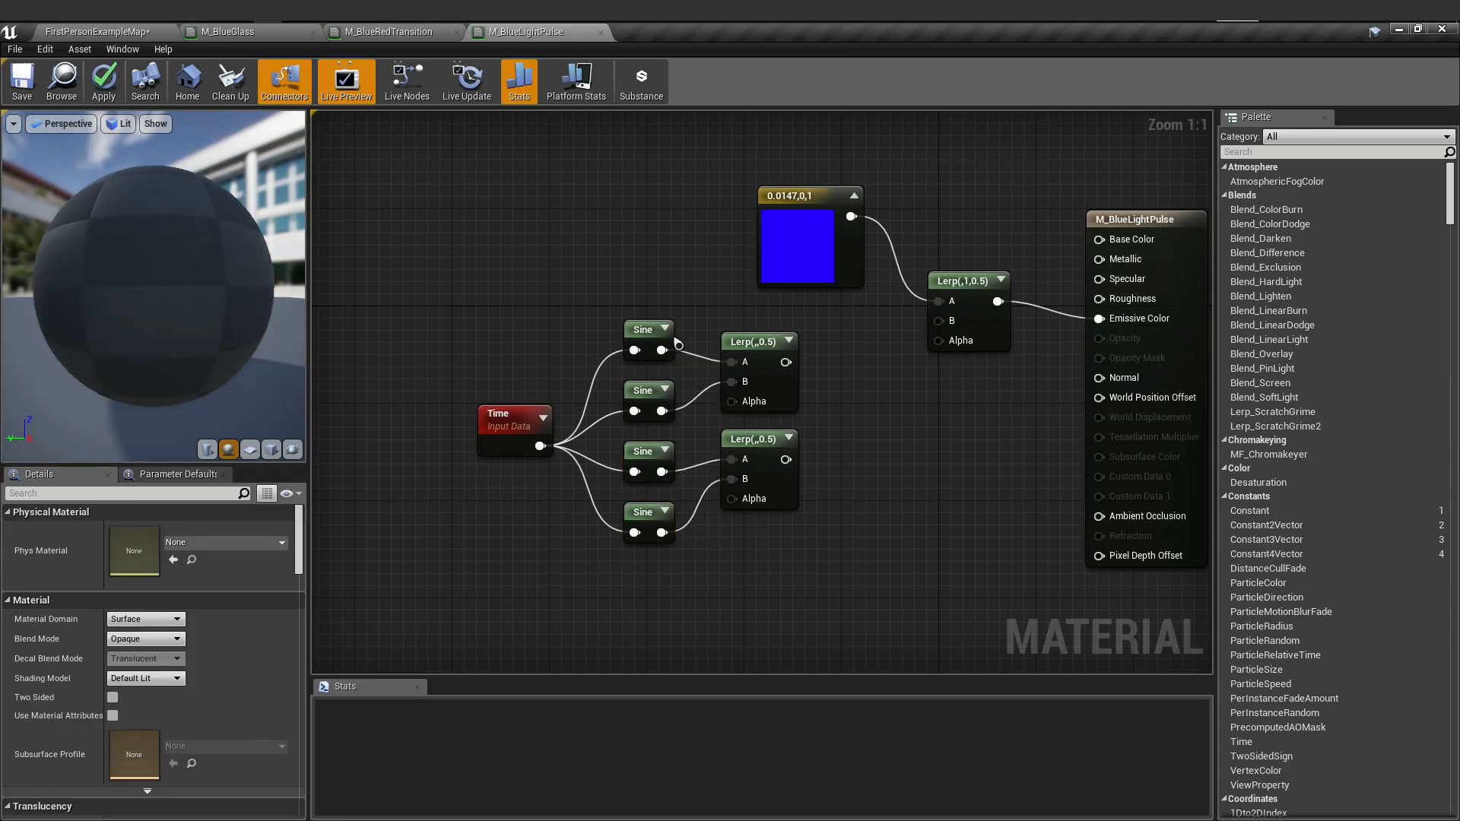
pyautogui.click(645, 392)
pyautogui.click(646, 454)
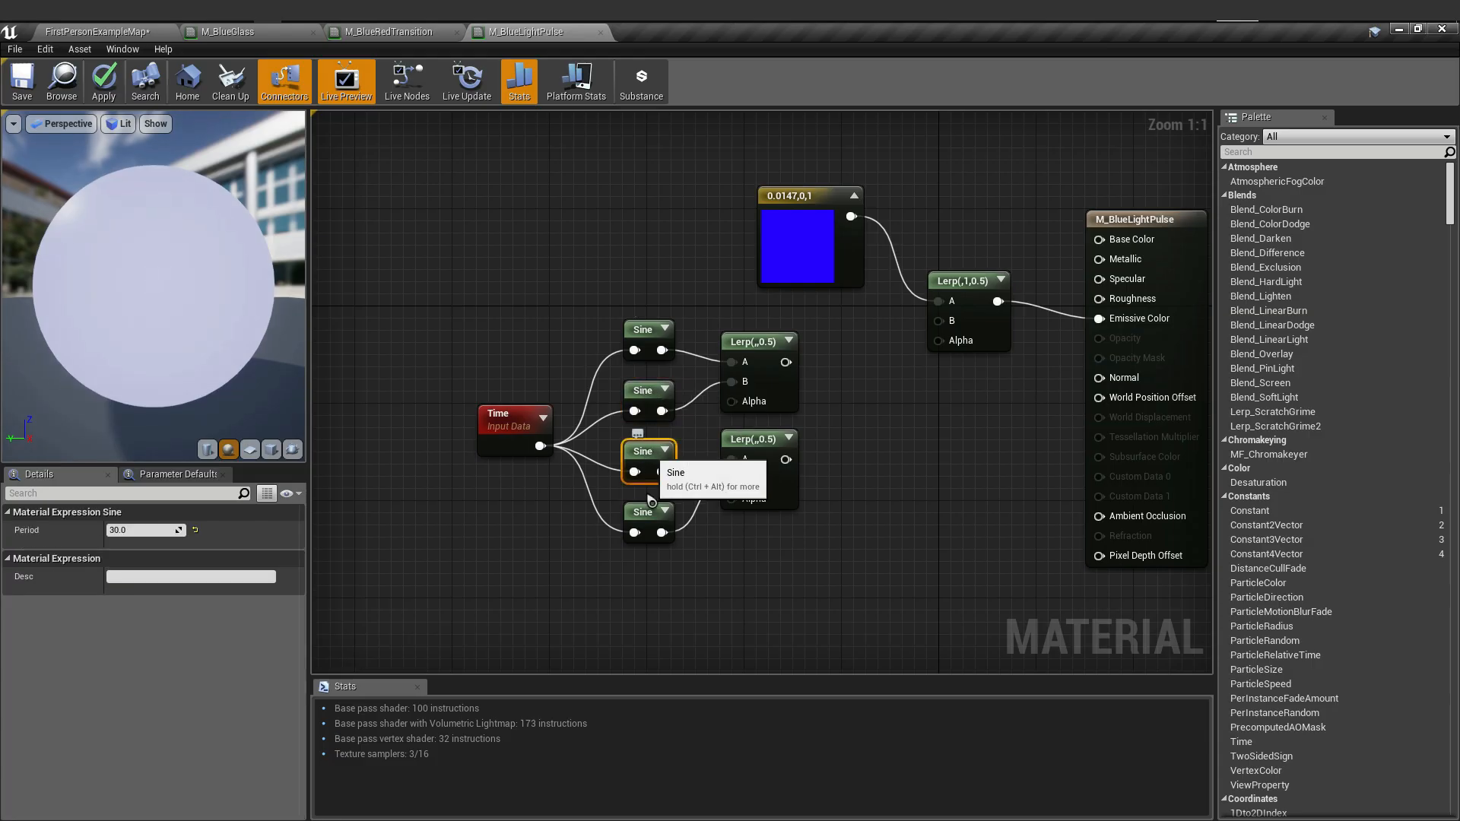
pyautogui.click(658, 522)
pyautogui.click(776, 583)
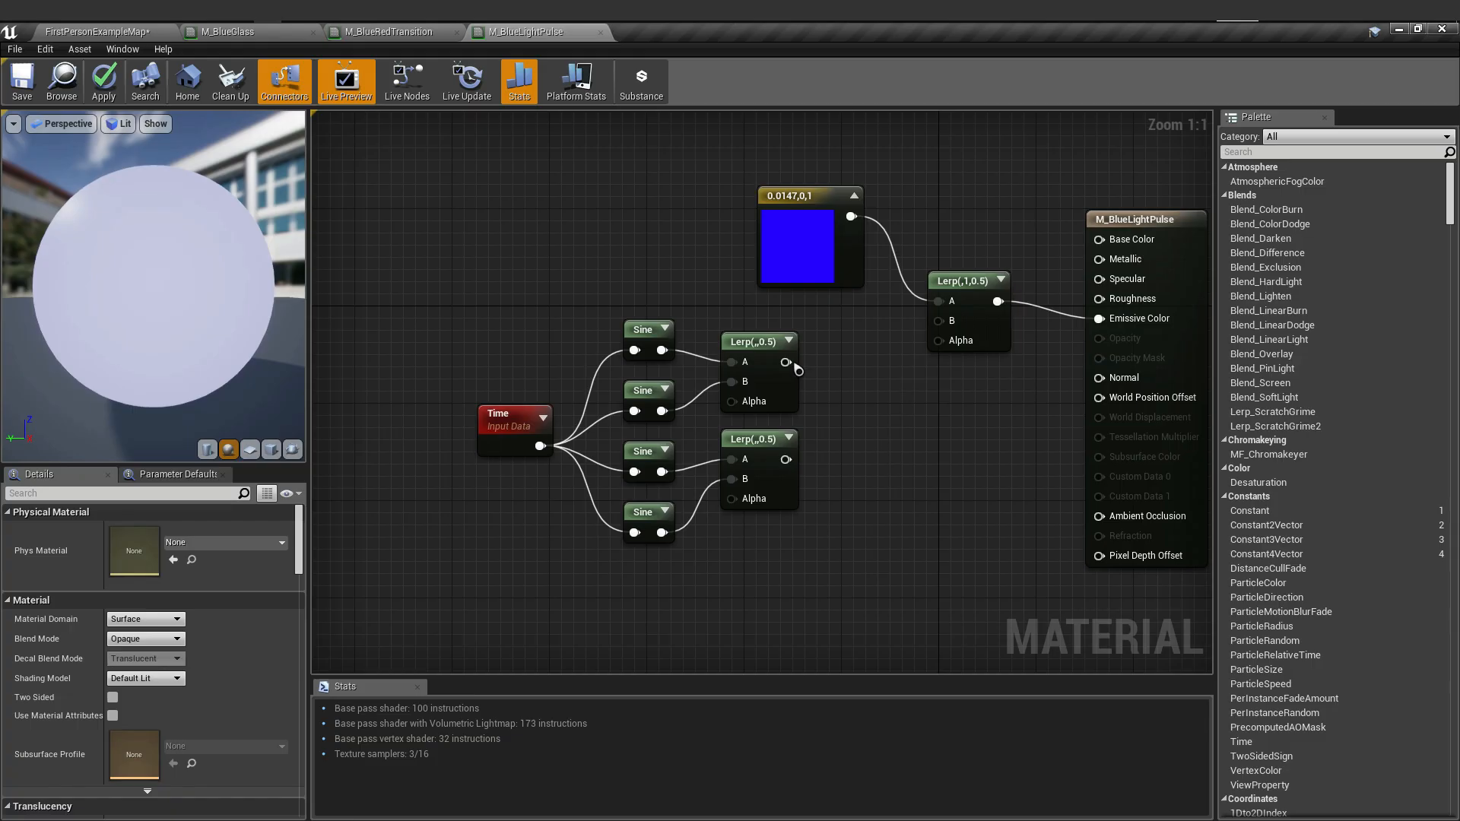
# - Add another Lerp copy beside the two stacked Lerps and connect the upper one to its A input and the lower one to B
pyautogui.click(757, 342)
pyautogui.hotkey('ctrl', 'c')
pyautogui.hotkey('ctrl', 'v')
pyautogui.moveTo(919, 435); pyautogui.dragTo(868, 397)
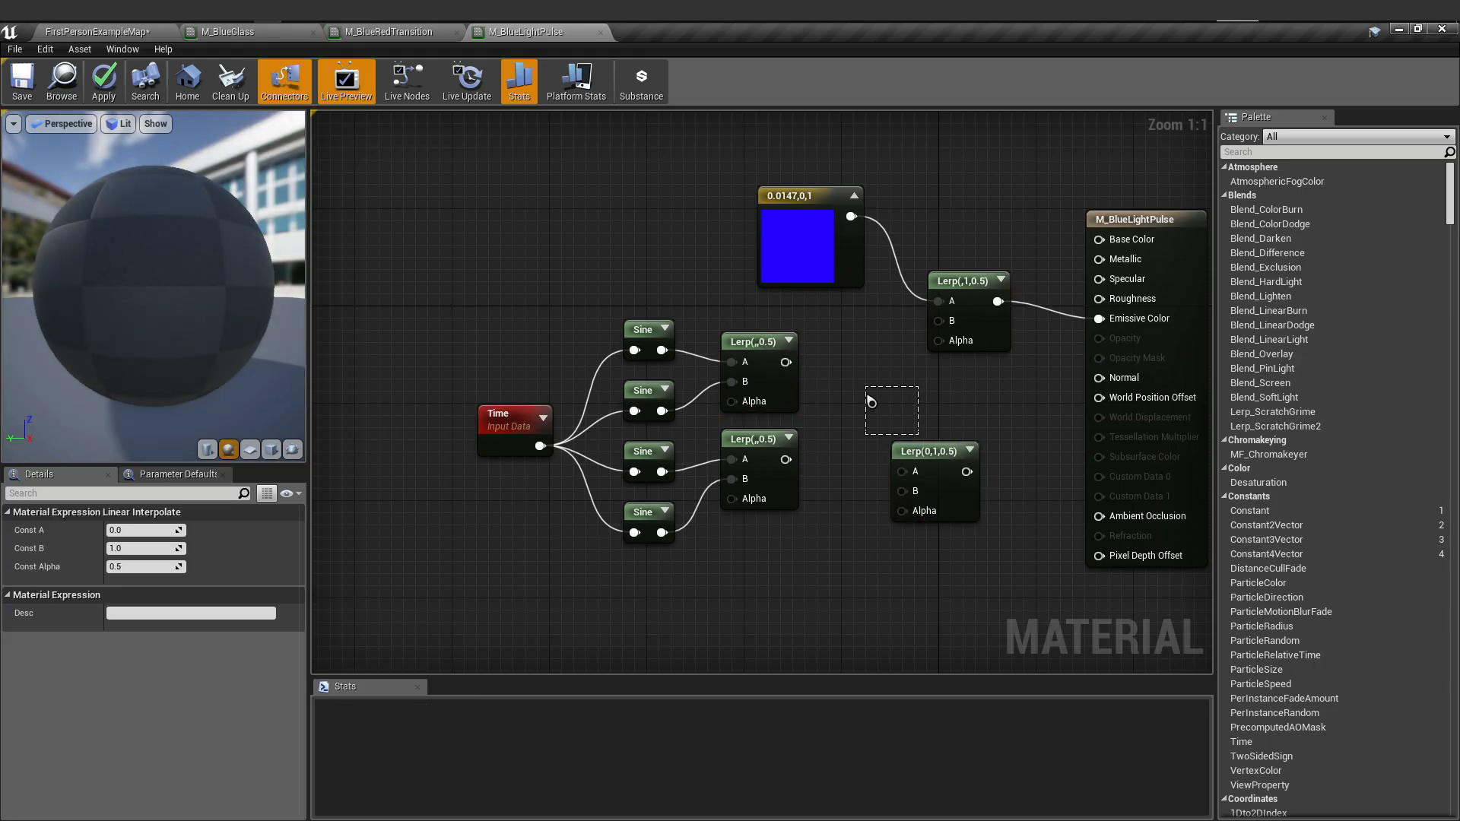
pyautogui.moveTo(924, 456); pyautogui.dragTo(861, 388)
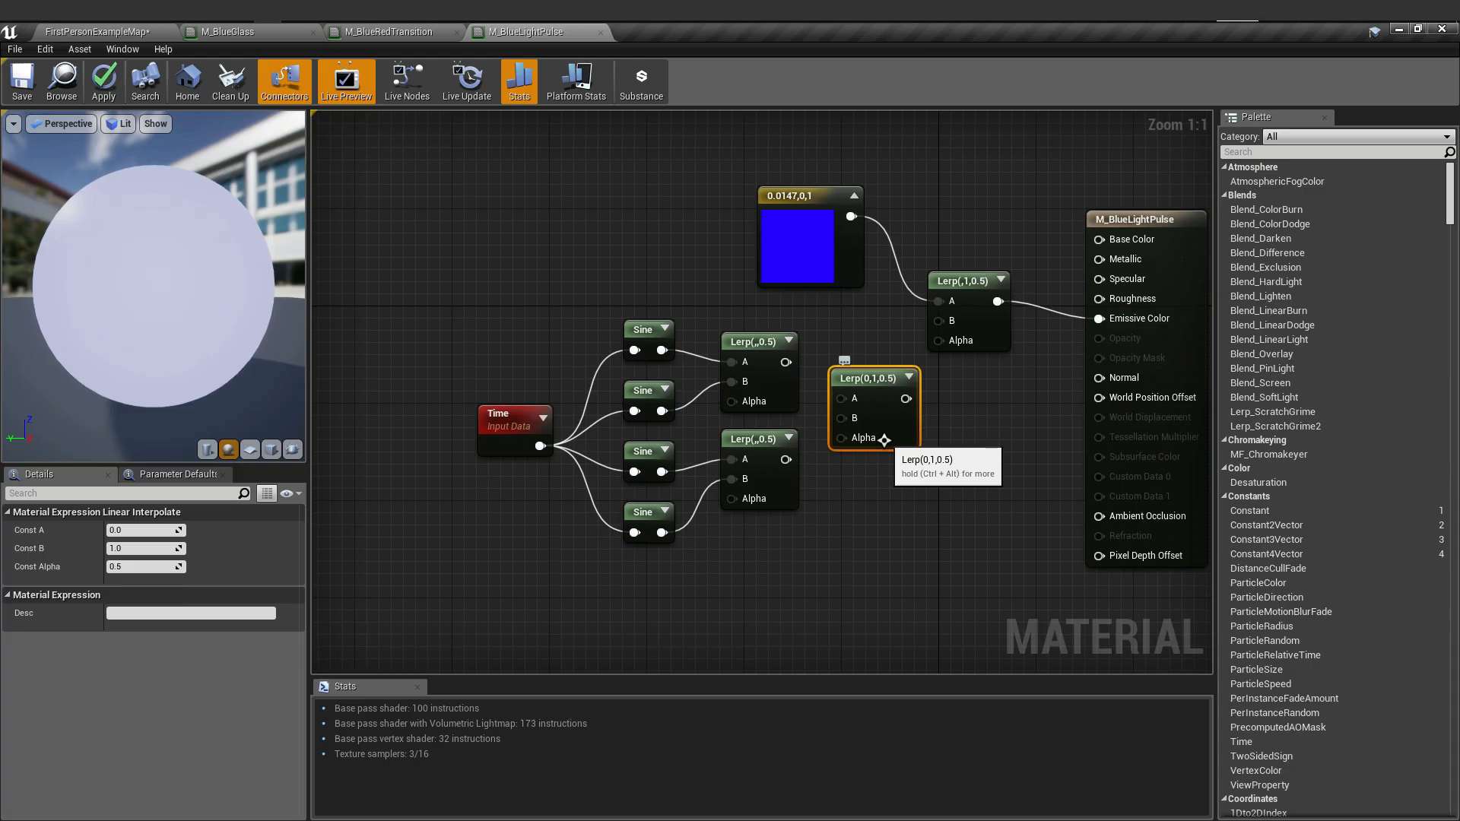
pyautogui.moveTo(786, 362); pyautogui.dragTo(845, 400)
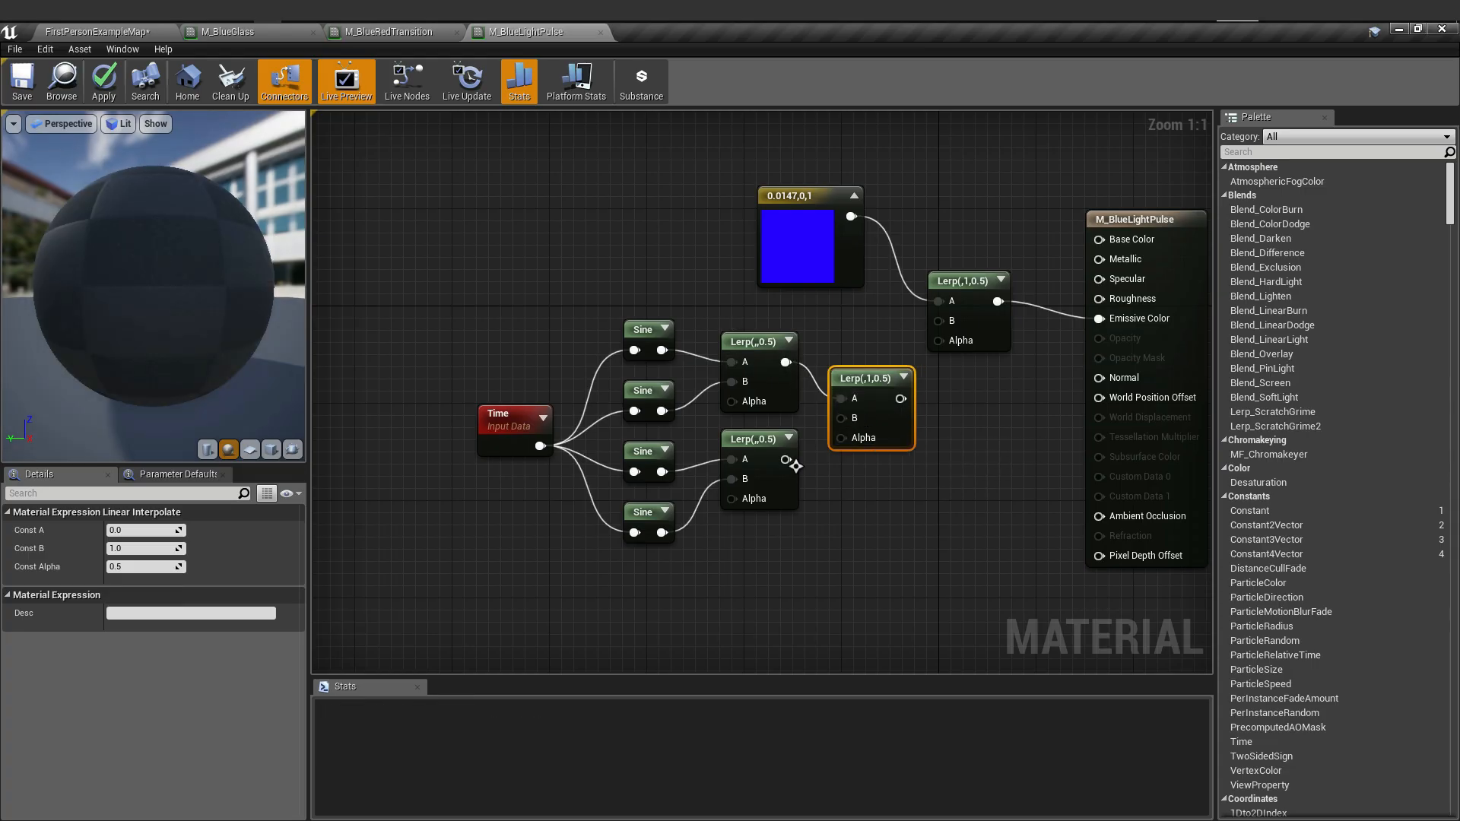
pyautogui.moveTo(785, 460); pyautogui.dragTo(841, 420)
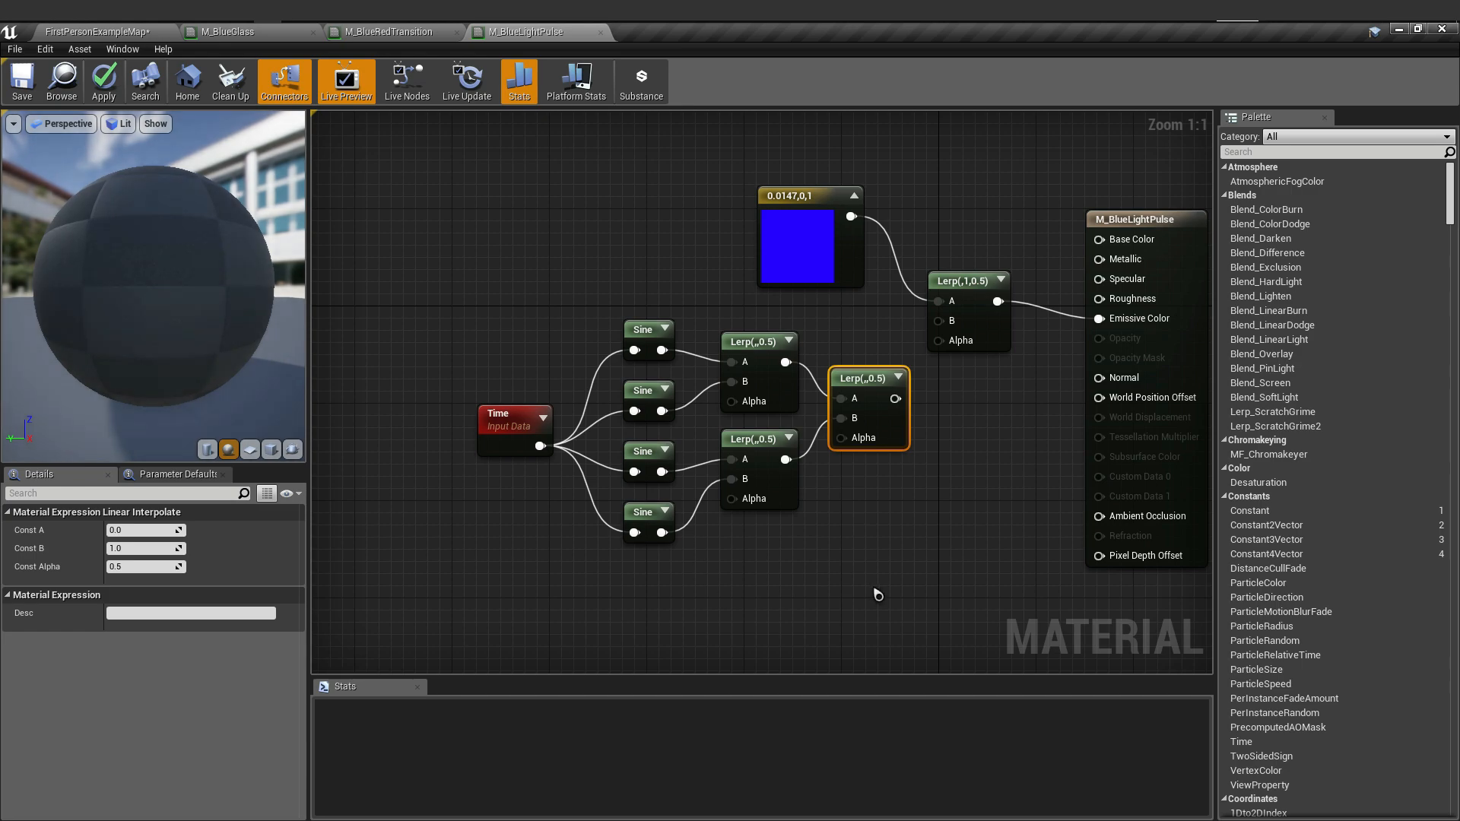
# - Shift the Time, Sine and Lerp network up and left, and connect the combining Lerp's output to the emissive Lerp's B input
pyautogui.moveTo(415, 289); pyautogui.dragTo(483, 303)
pyautogui.moveTo(482, 303); pyautogui.dragTo(889, 584)
pyautogui.moveTo(870, 394); pyautogui.dragTo(935, 323)
pyautogui.click(898, 434)
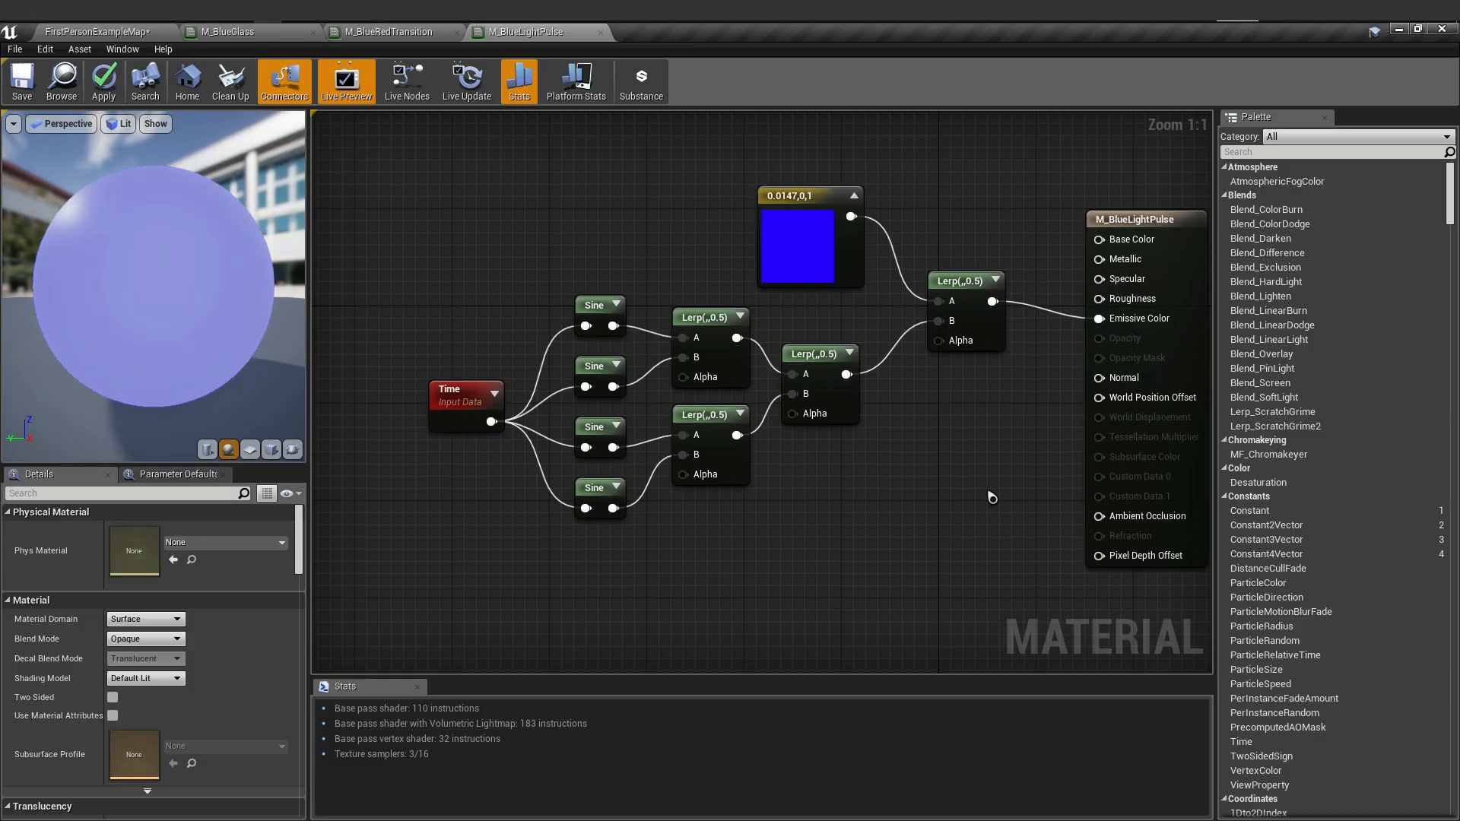
# - Tidy the graph by moving the Time node and the two stacked Lerps slightly closer to the Sine column
pyautogui.moveTo(516, 240); pyautogui.dragTo(648, 606)
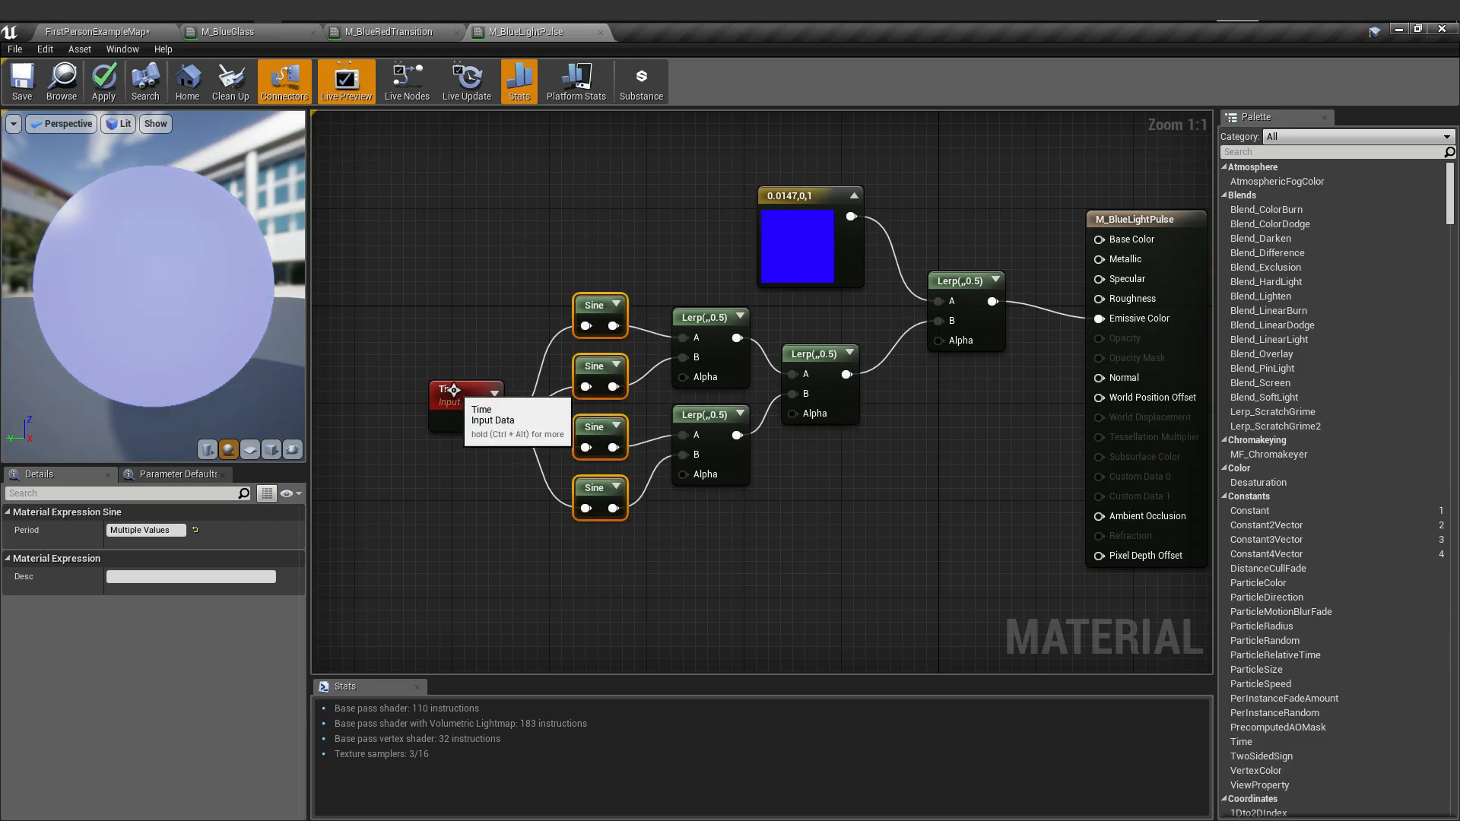
pyautogui.moveTo(452, 389); pyautogui.dragTo(464, 390)
pyautogui.click(819, 558)
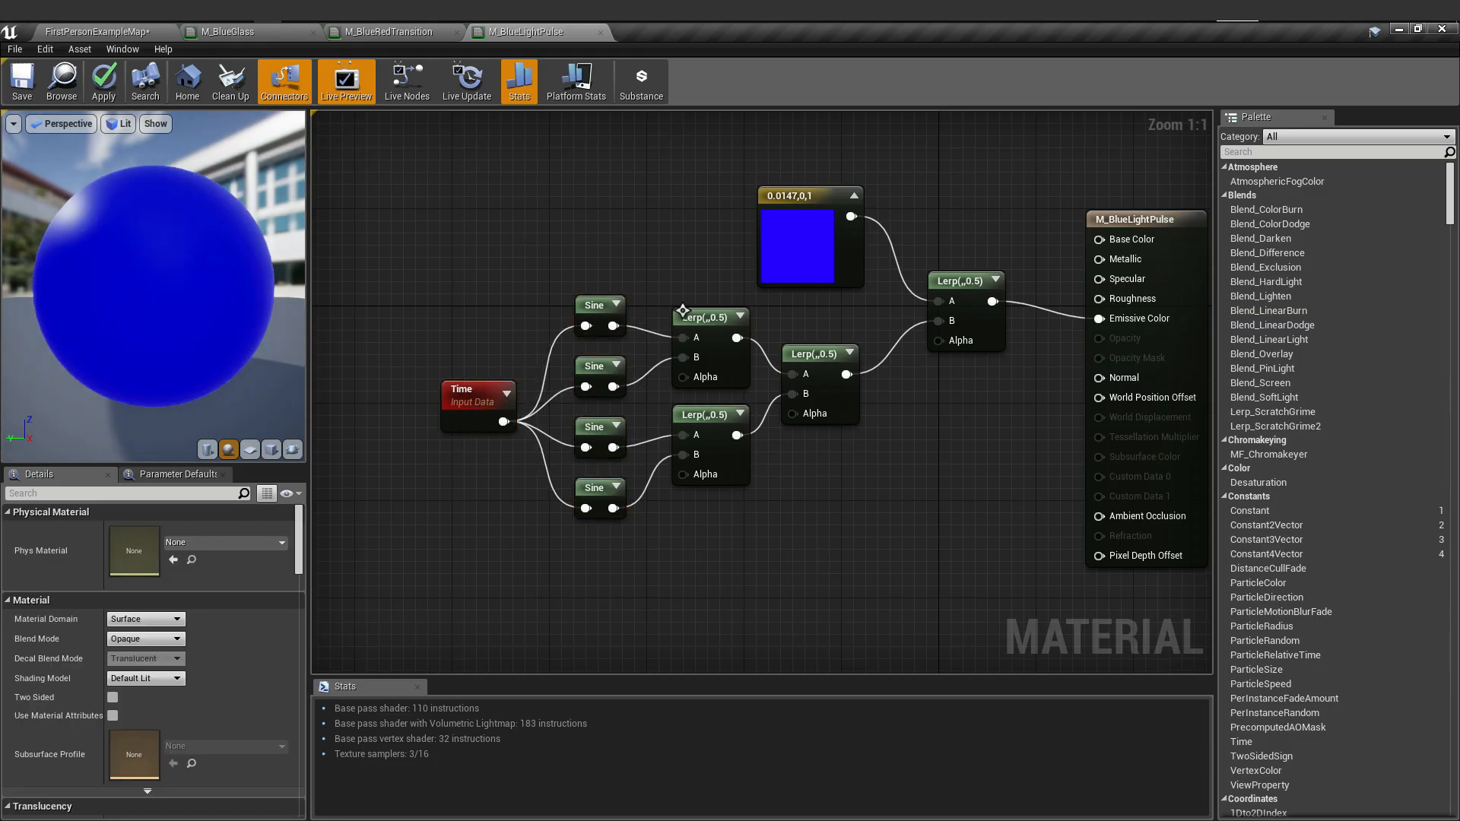
pyautogui.moveTo(669, 274); pyautogui.dragTo(709, 451)
pyautogui.moveTo(723, 333); pyautogui.dragTo(711, 333)
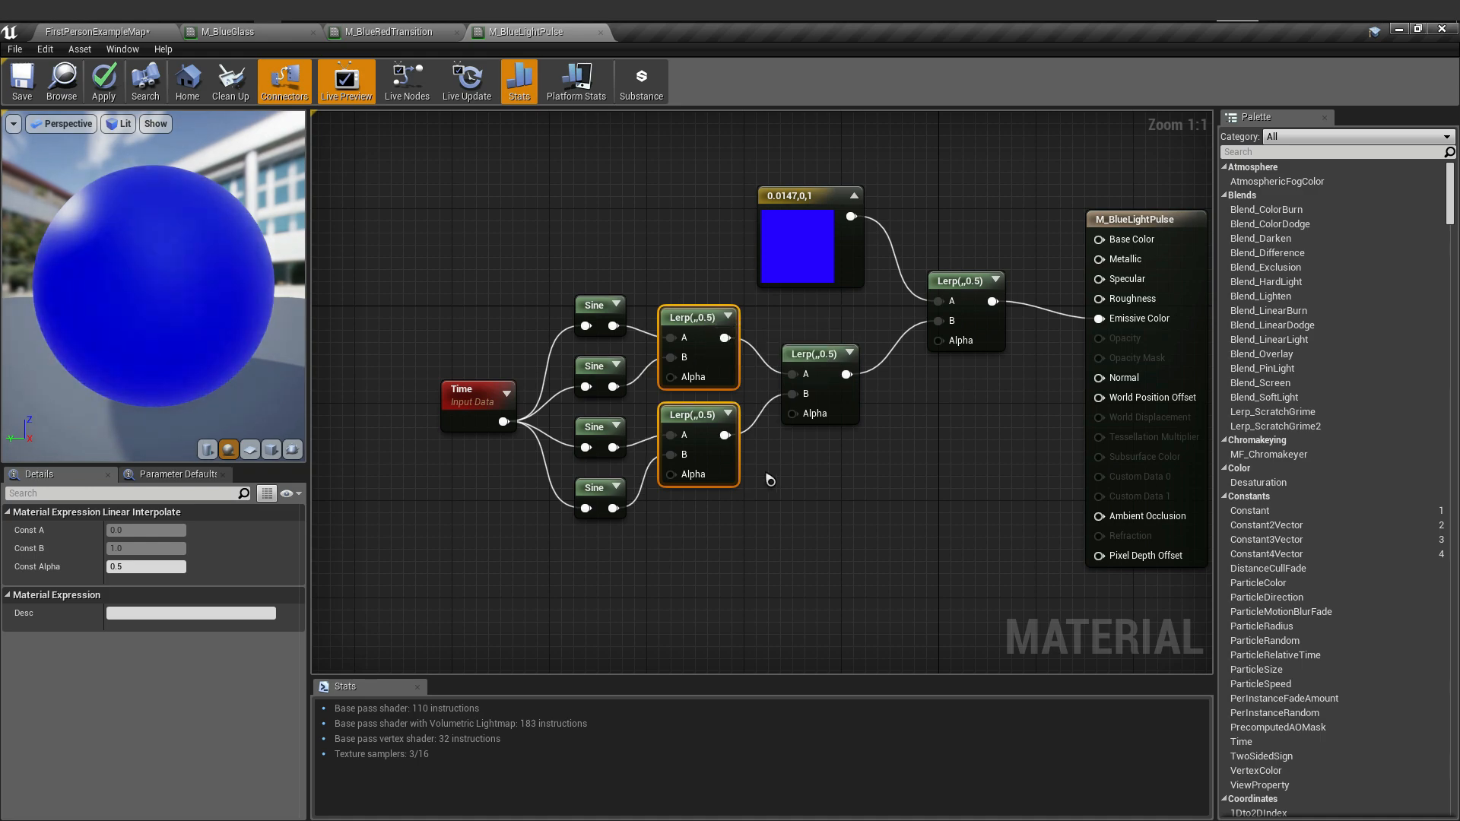
pyautogui.click(776, 530)
pyautogui.moveTo(776, 529); pyautogui.dragTo(767, 533, button='right')
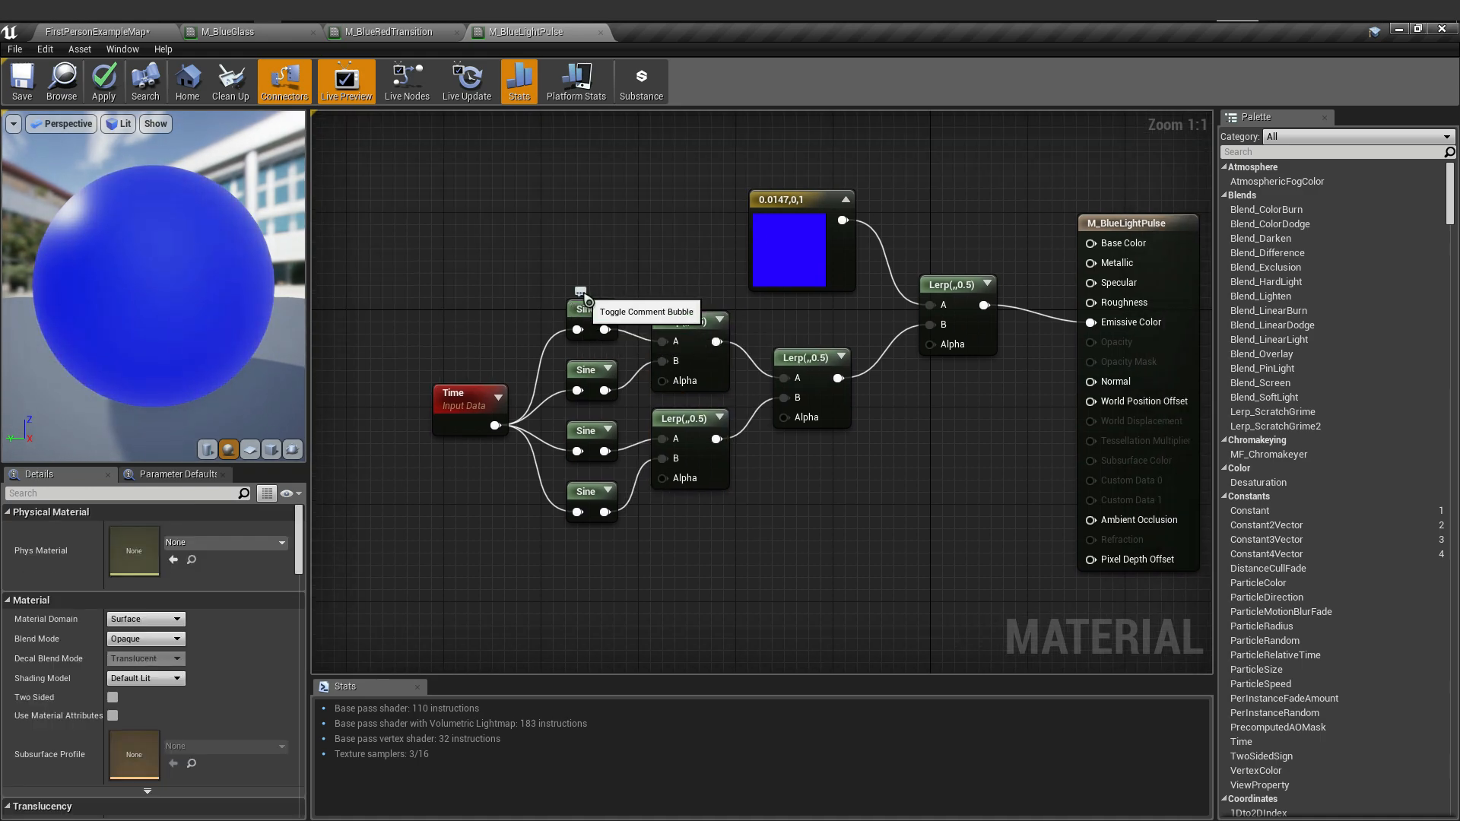
# - Add comment bubbles to the two upper Sine nodes, labelling the first 1 and the second 10
pyautogui.click(581, 293)
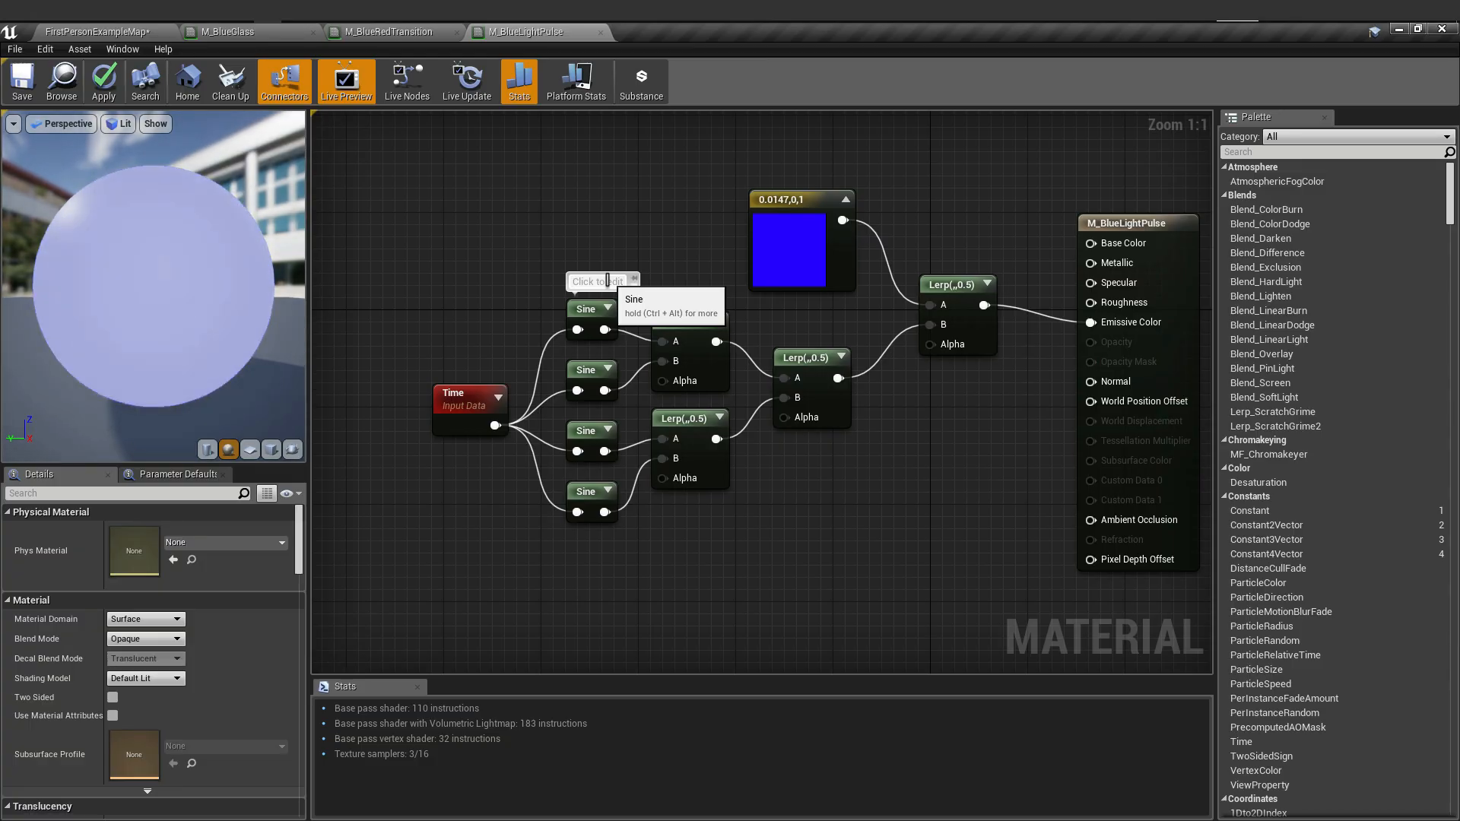
pyautogui.write('1')
pyautogui.click(492, 233)
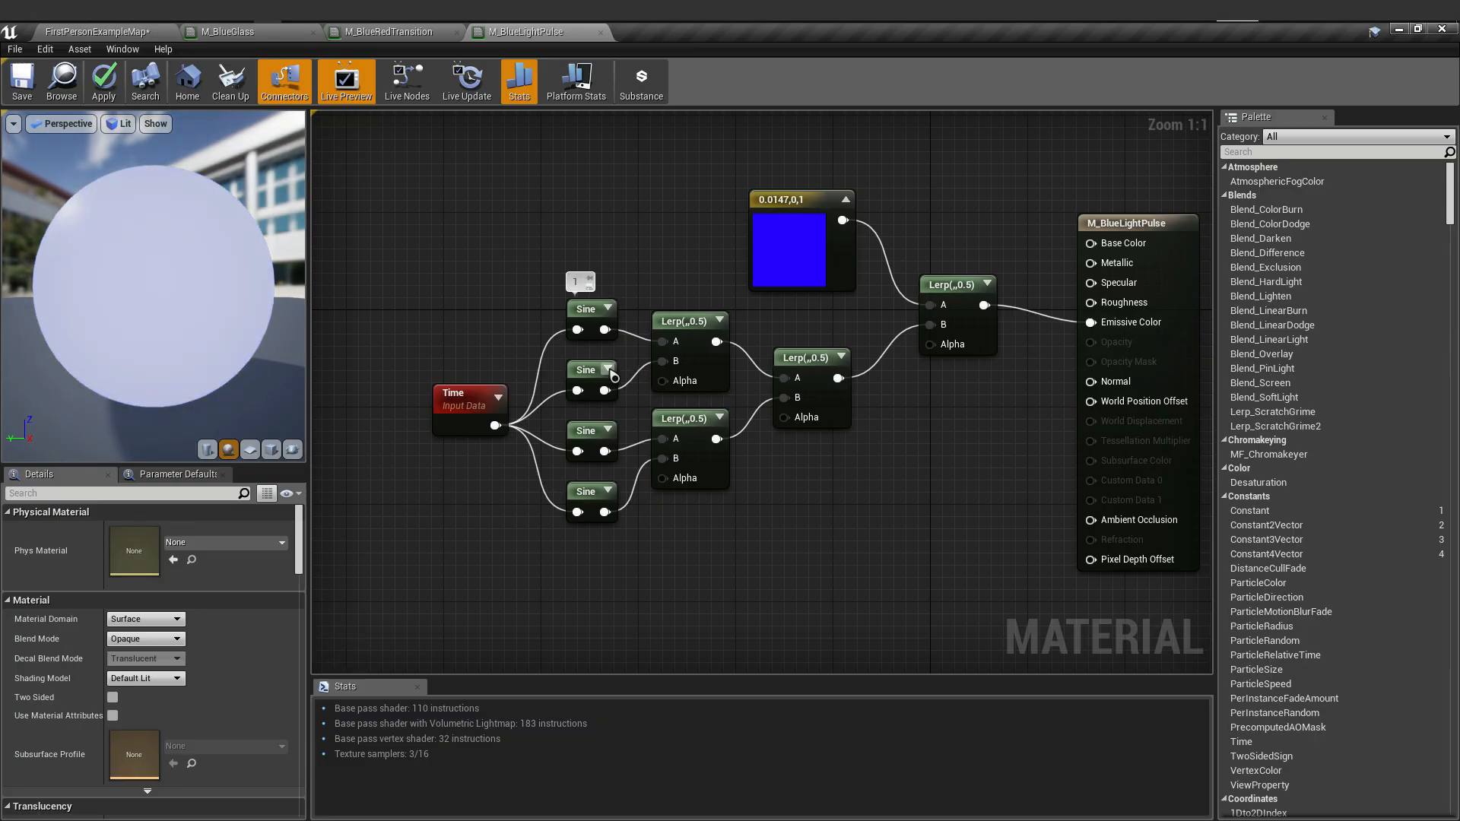
pyautogui.click(584, 370)
pyautogui.rightClick(584, 370)
pyautogui.click(570, 369)
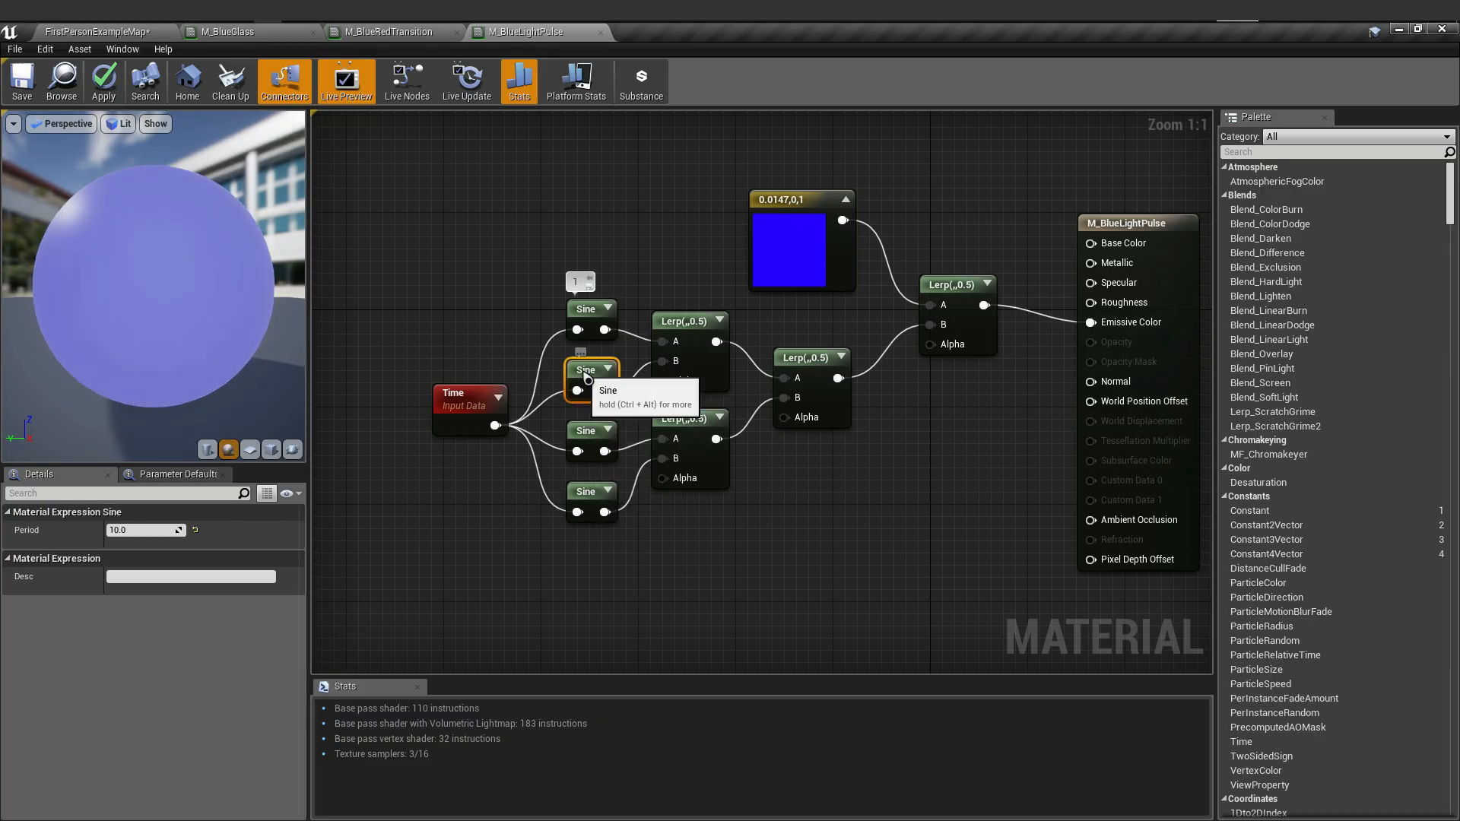
pyautogui.click(581, 352)
pyautogui.click(589, 349)
pyautogui.write('10')
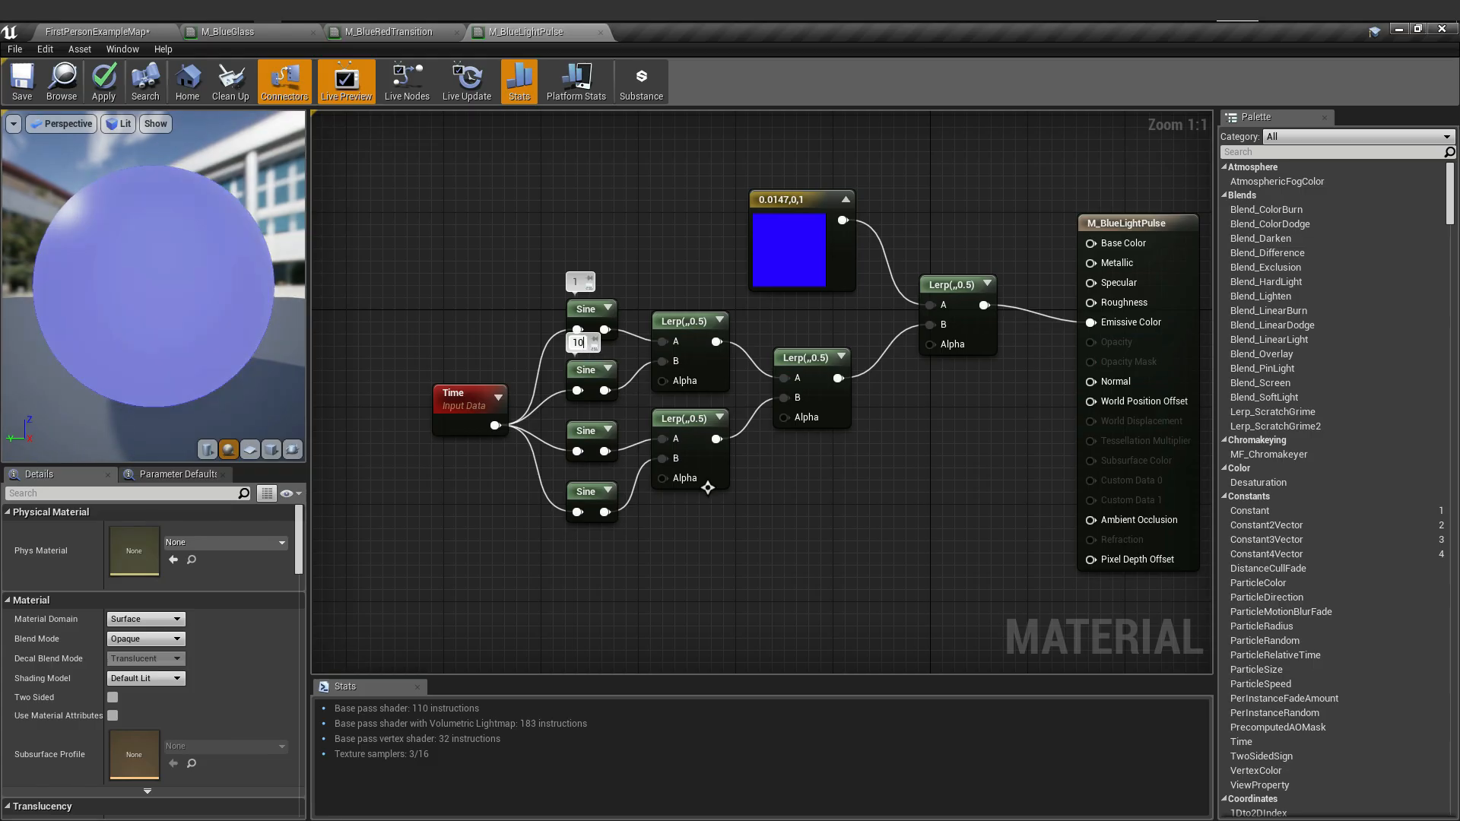
pyautogui.click(695, 597)
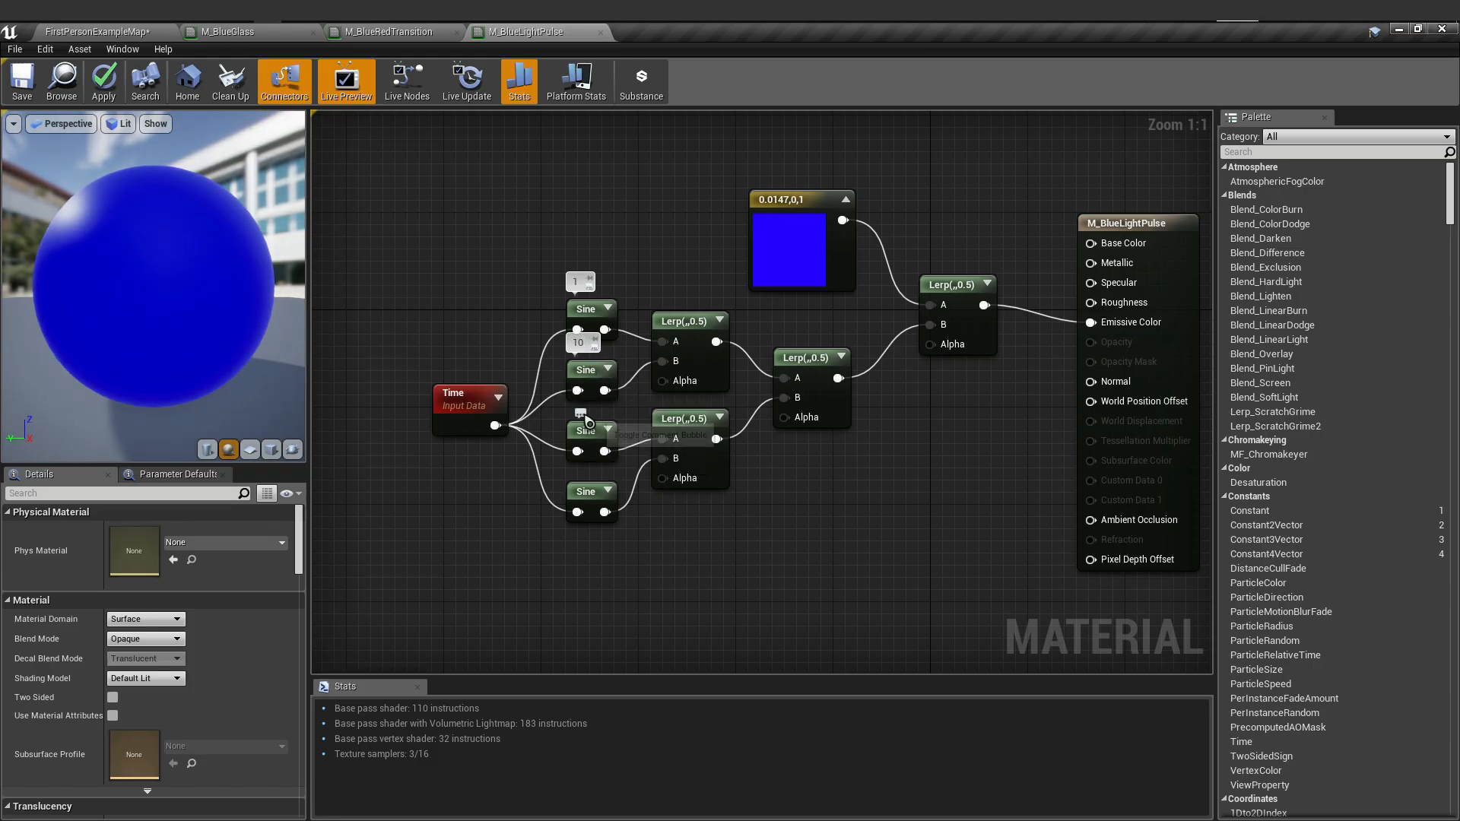
# - Label the third Sine node with the comment 30 and the fourth Sine node with the comment 50
pyautogui.click(581, 422)
pyautogui.click(578, 403)
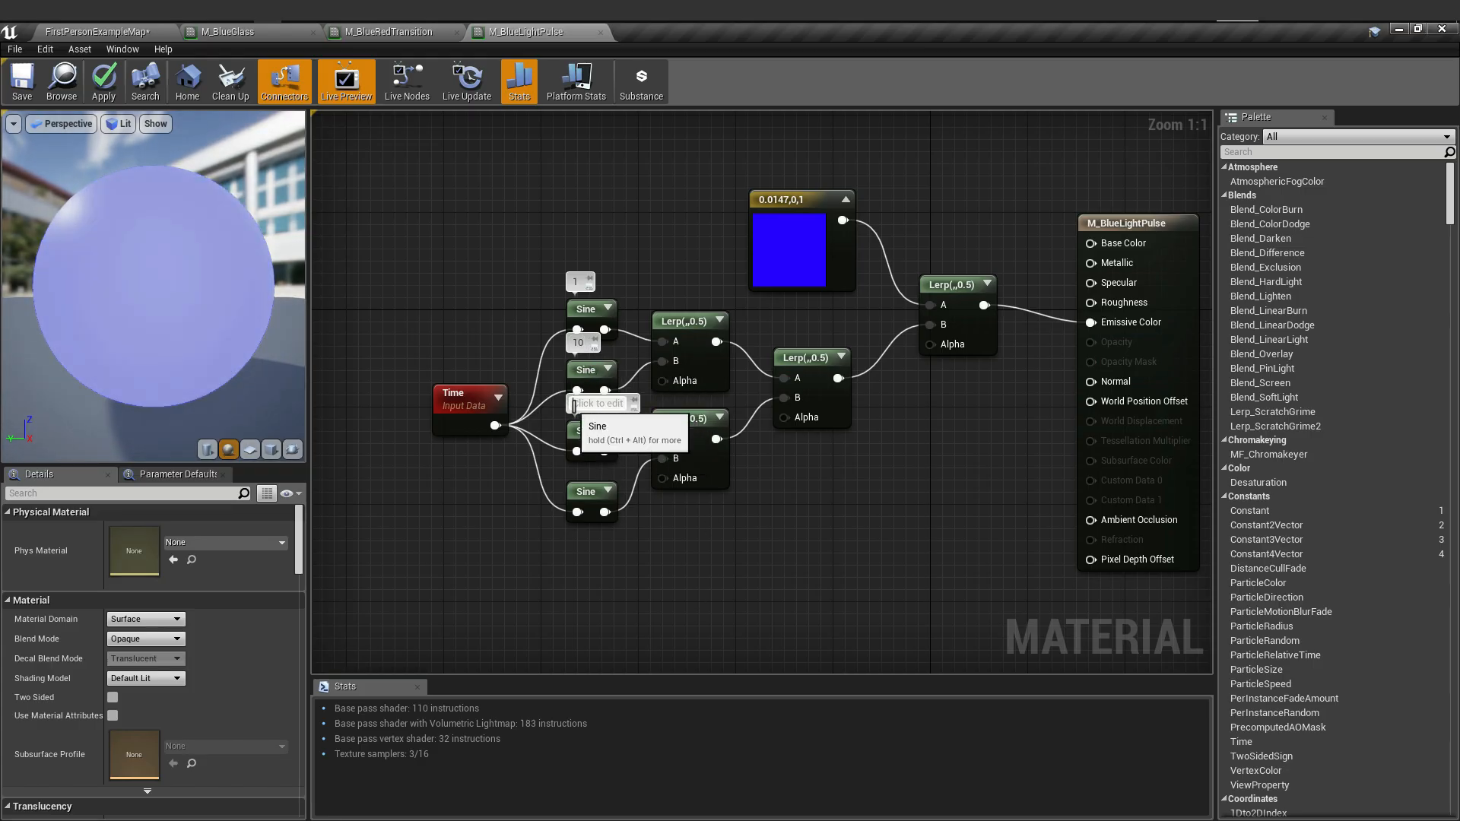
pyautogui.write('30')
pyautogui.click(680, 536)
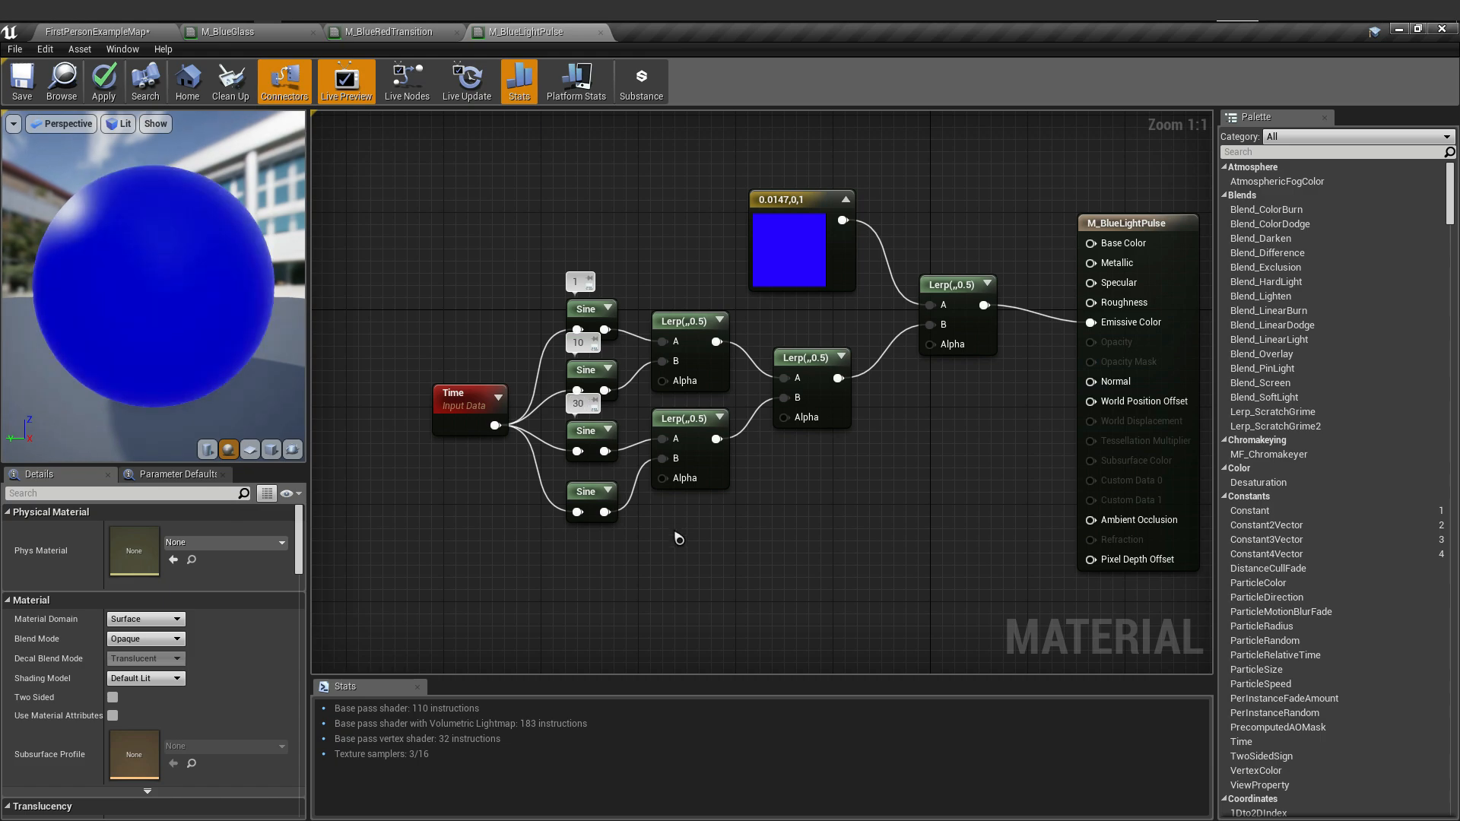
pyautogui.click(581, 475)
pyautogui.click(579, 464)
pyautogui.write('50')
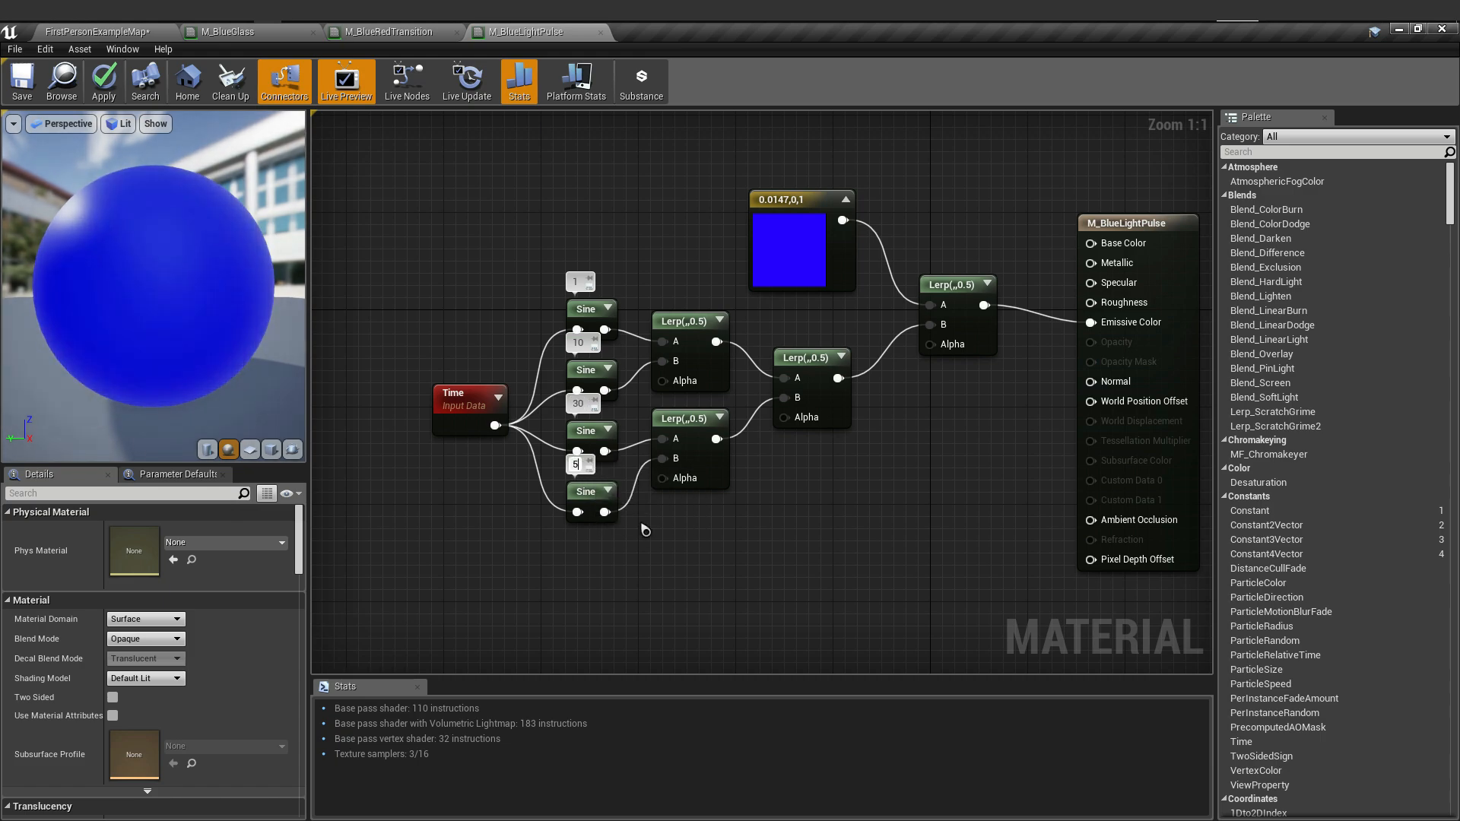
pyautogui.click(695, 558)
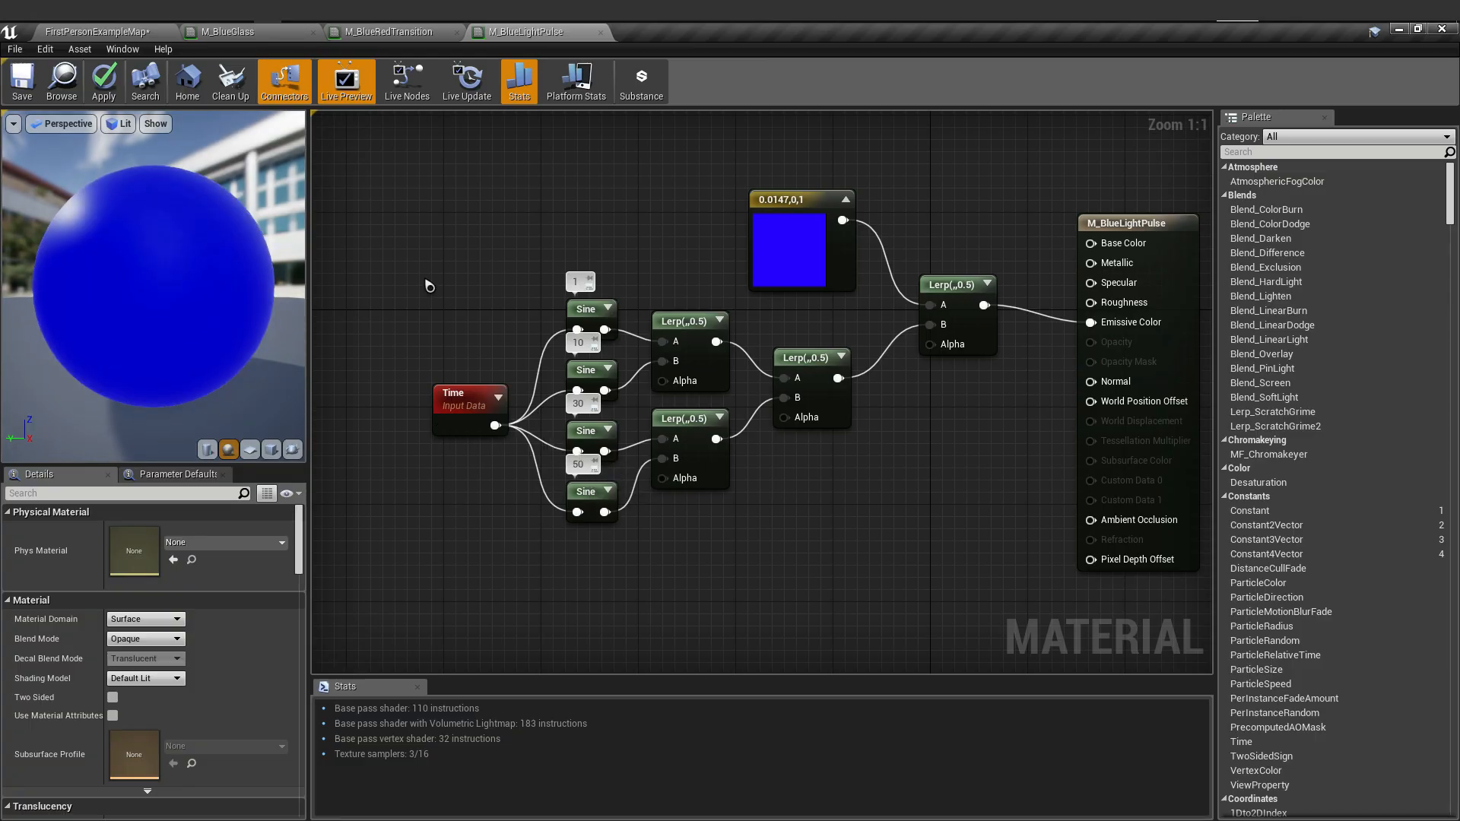
# - Tighten the graph by moving the Time, Sine and Lerp network and the output node closer to the emissive Lerp, and save the material
pyautogui.moveTo(395, 300); pyautogui.dragTo(836, 607)
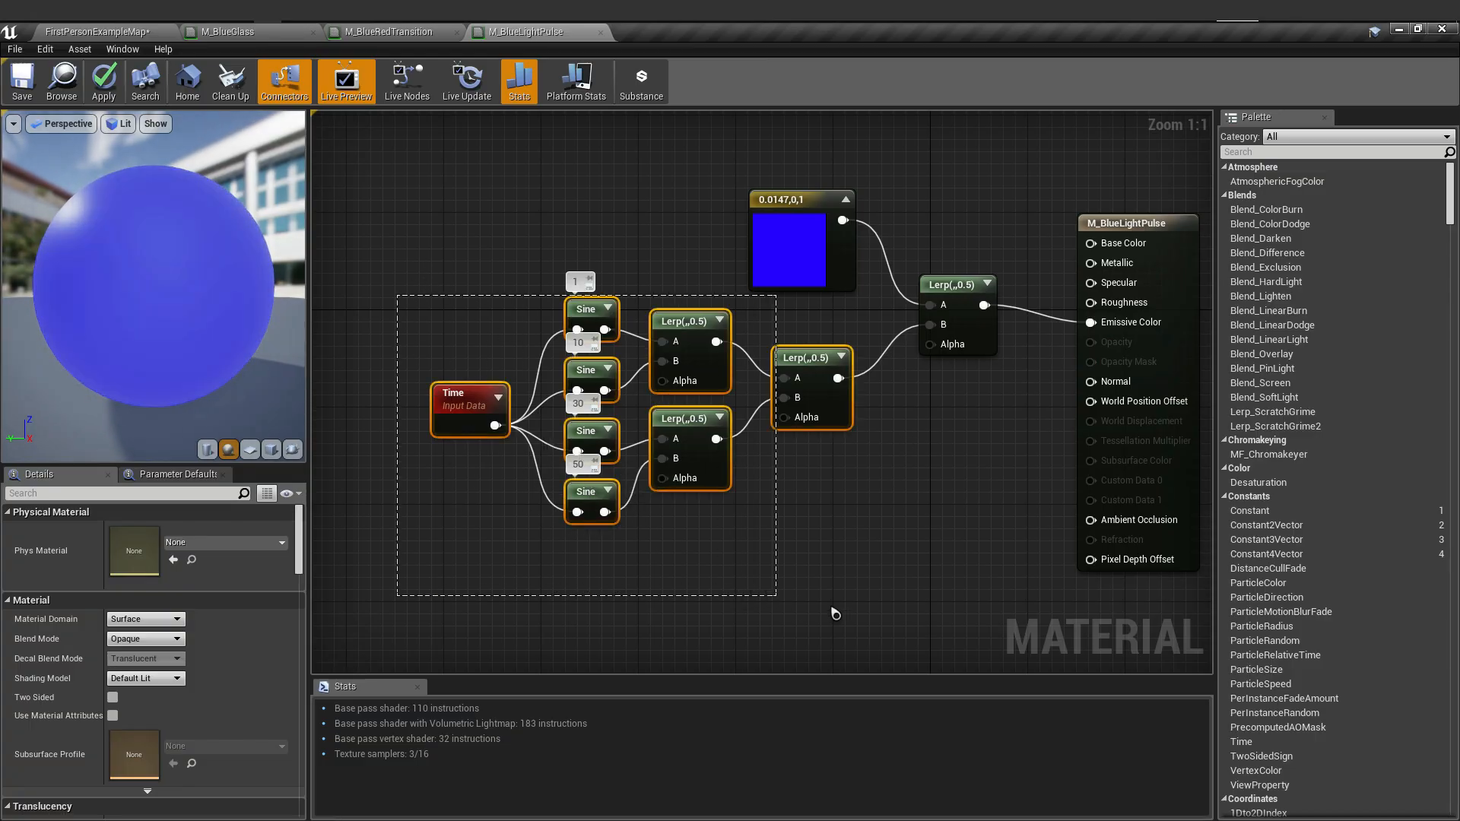
pyautogui.click(816, 528)
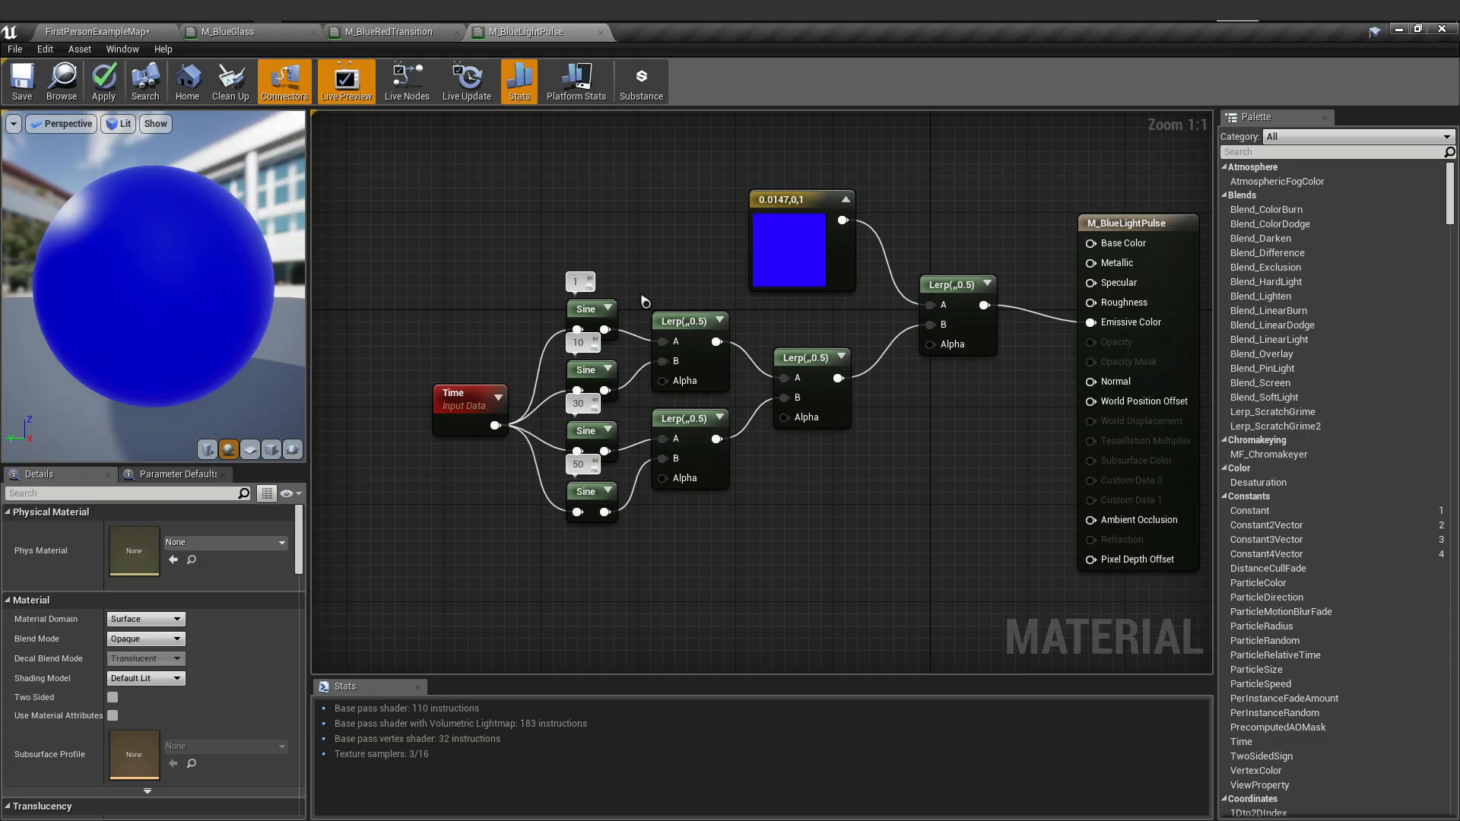
pyautogui.moveTo(420, 308); pyautogui.dragTo(740, 550)
pyautogui.moveTo(693, 322); pyautogui.dragTo(705, 325)
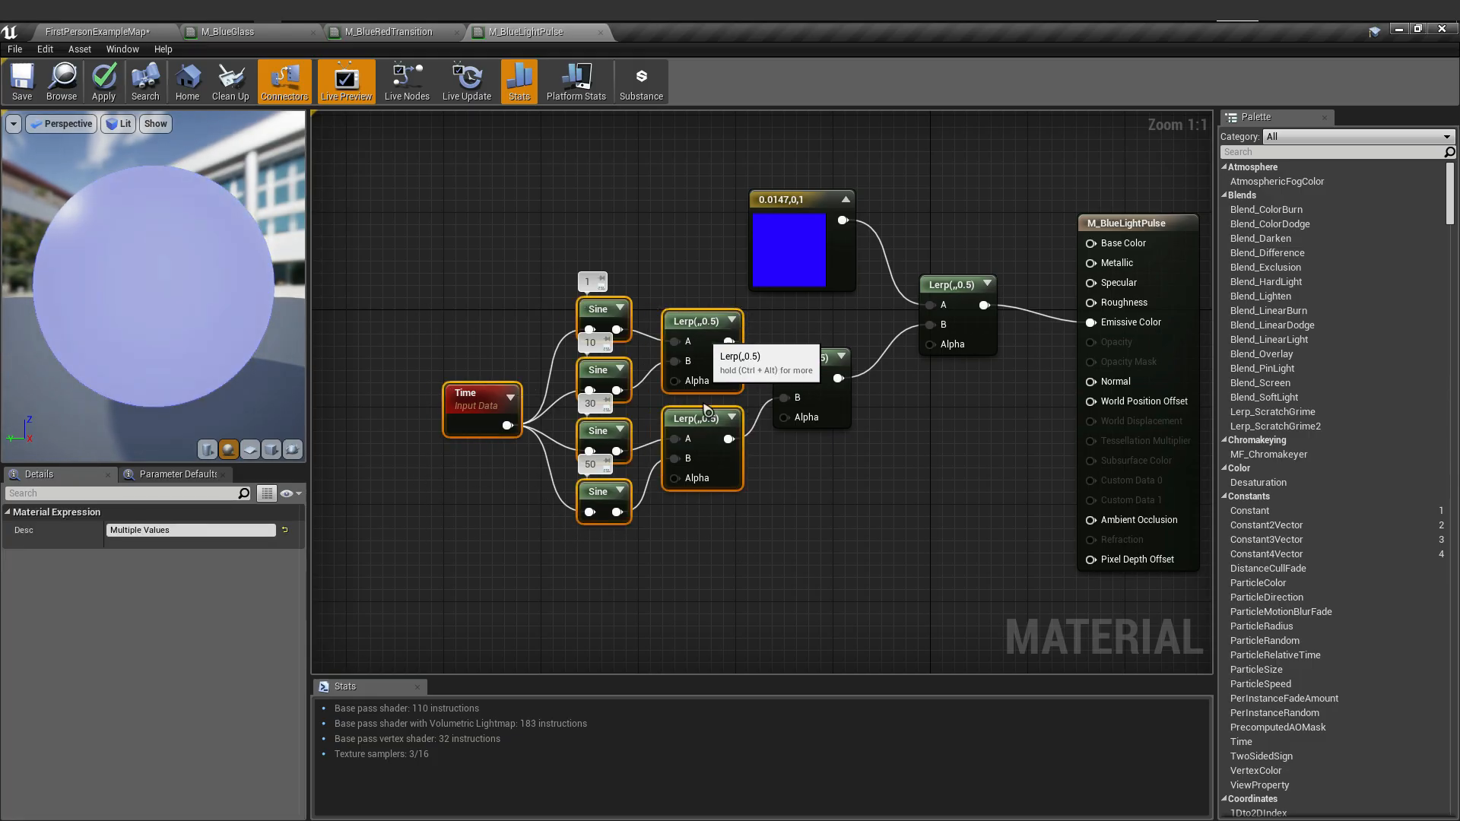
pyautogui.click(765, 456)
pyautogui.moveTo(424, 306); pyautogui.dragTo(807, 531)
pyautogui.moveTo(808, 356); pyautogui.dragTo(843, 359)
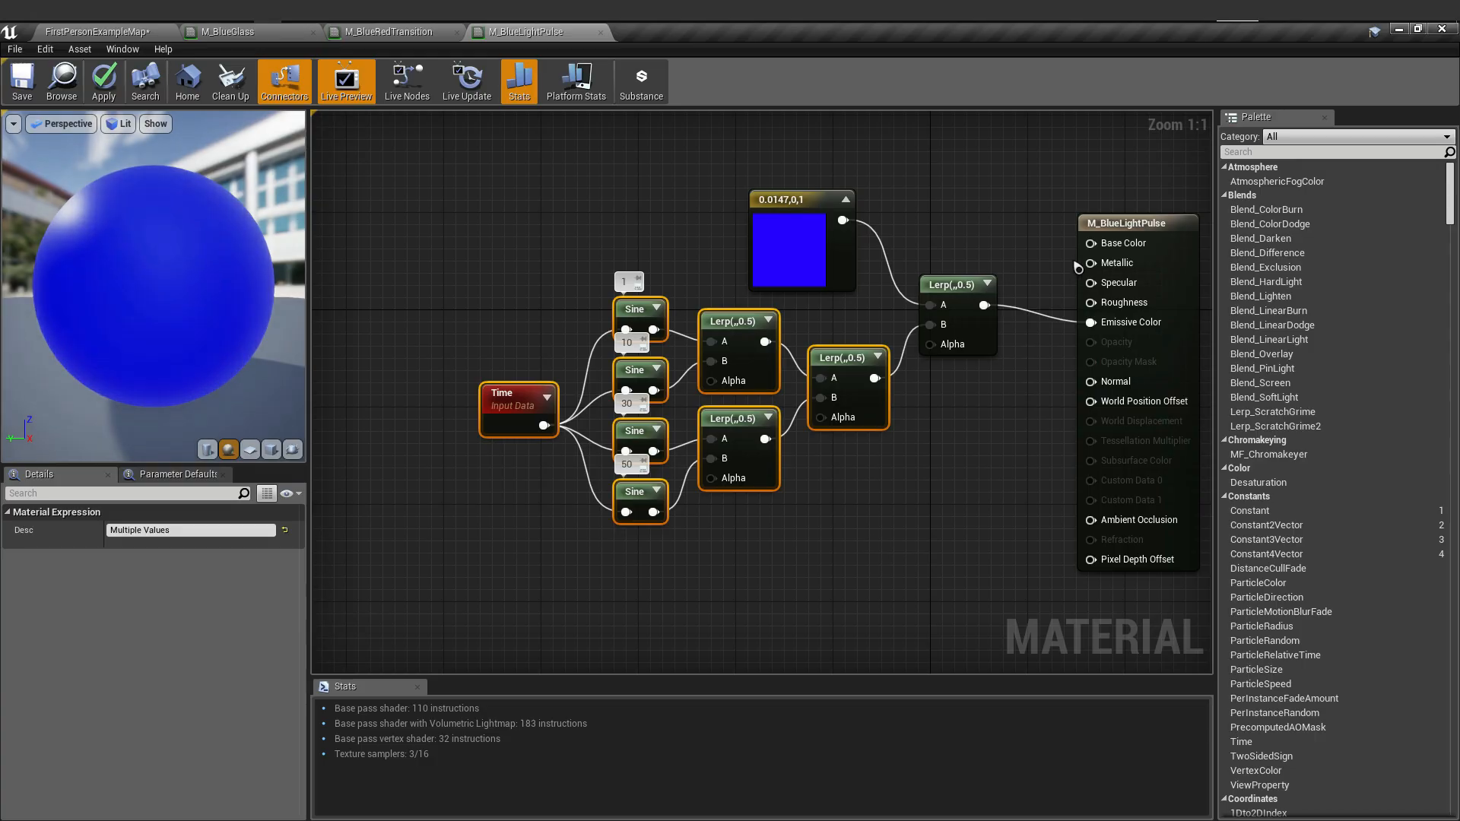
pyautogui.moveTo(1129, 225); pyautogui.dragTo(1104, 226)
pyautogui.click(989, 430)
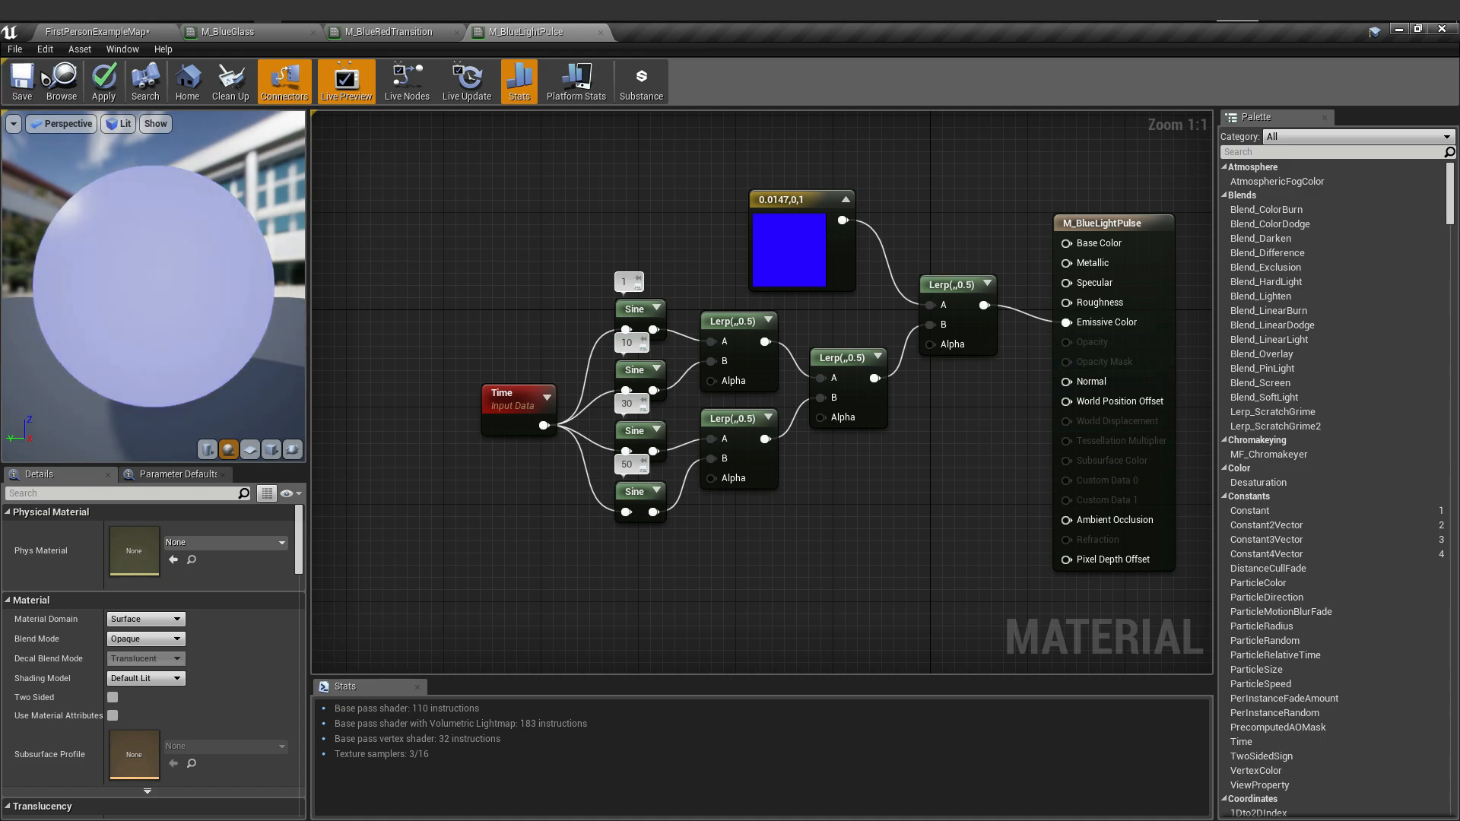
pyautogui.click(22, 80)
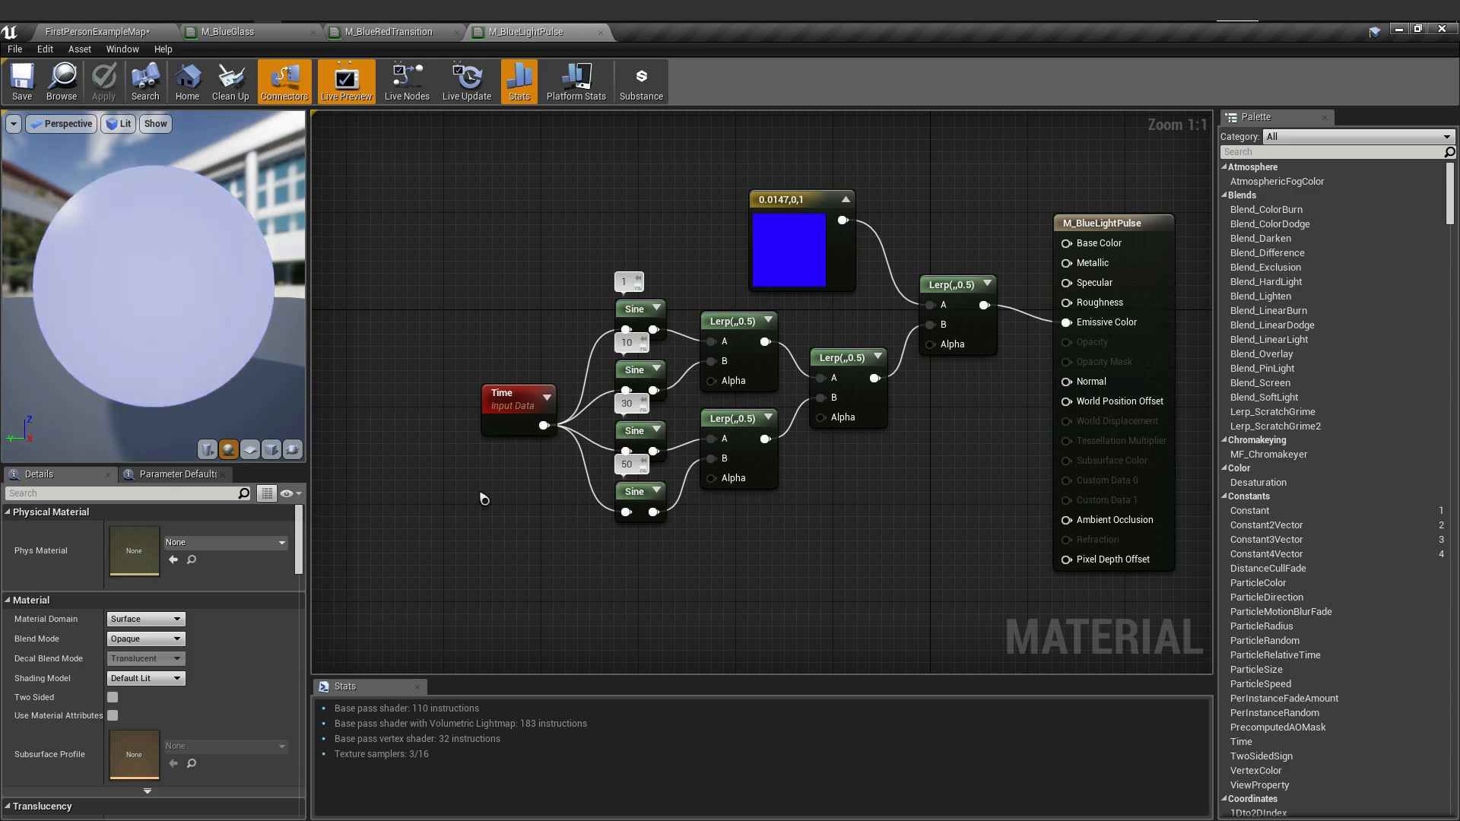
pyautogui.moveTo(759, 532); pyautogui.dragTo(759, 518, button='right')
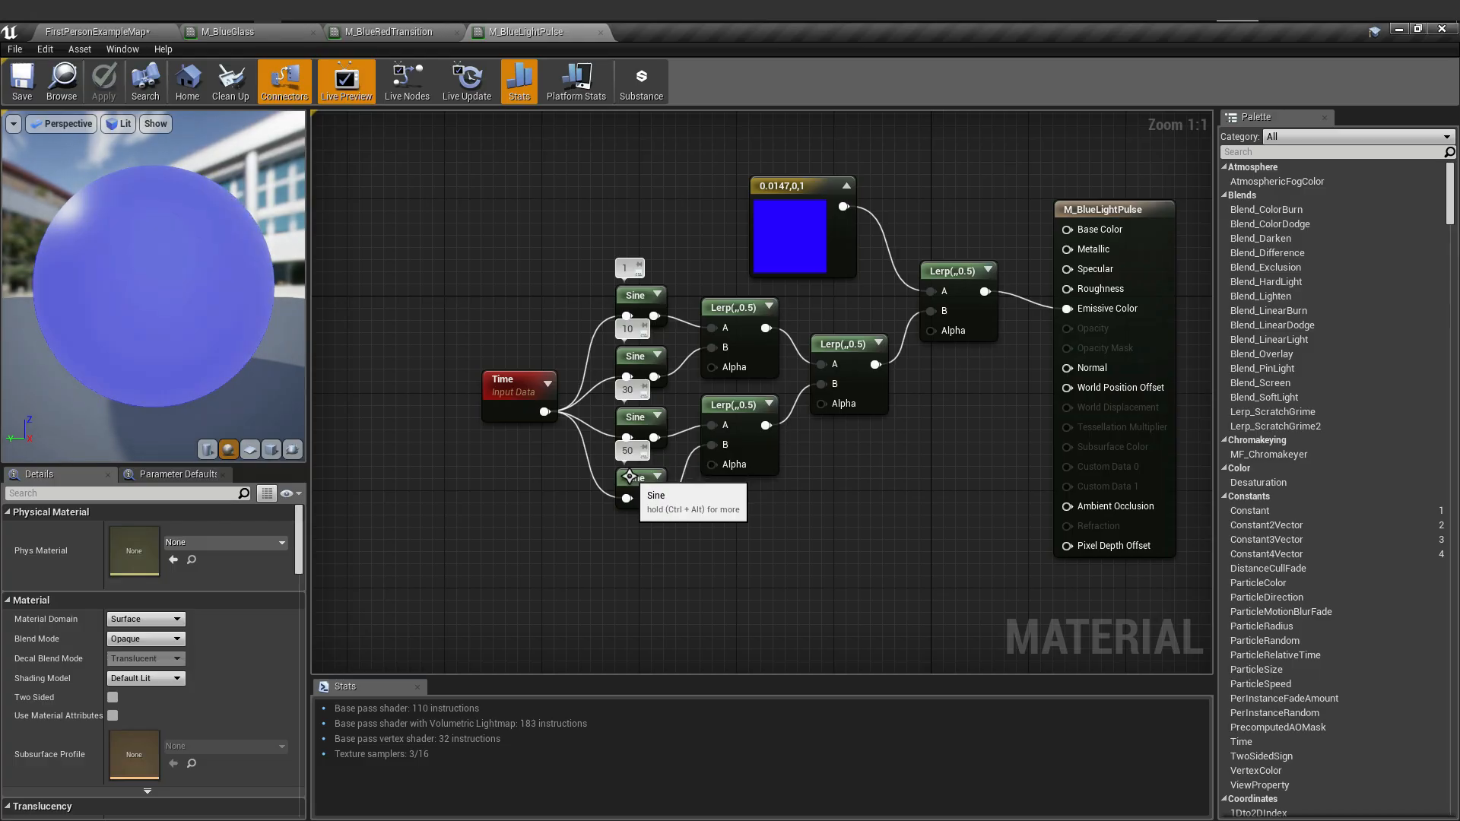
pyautogui.moveTo(905, 526); pyautogui.dragTo(852, 531, button='right')
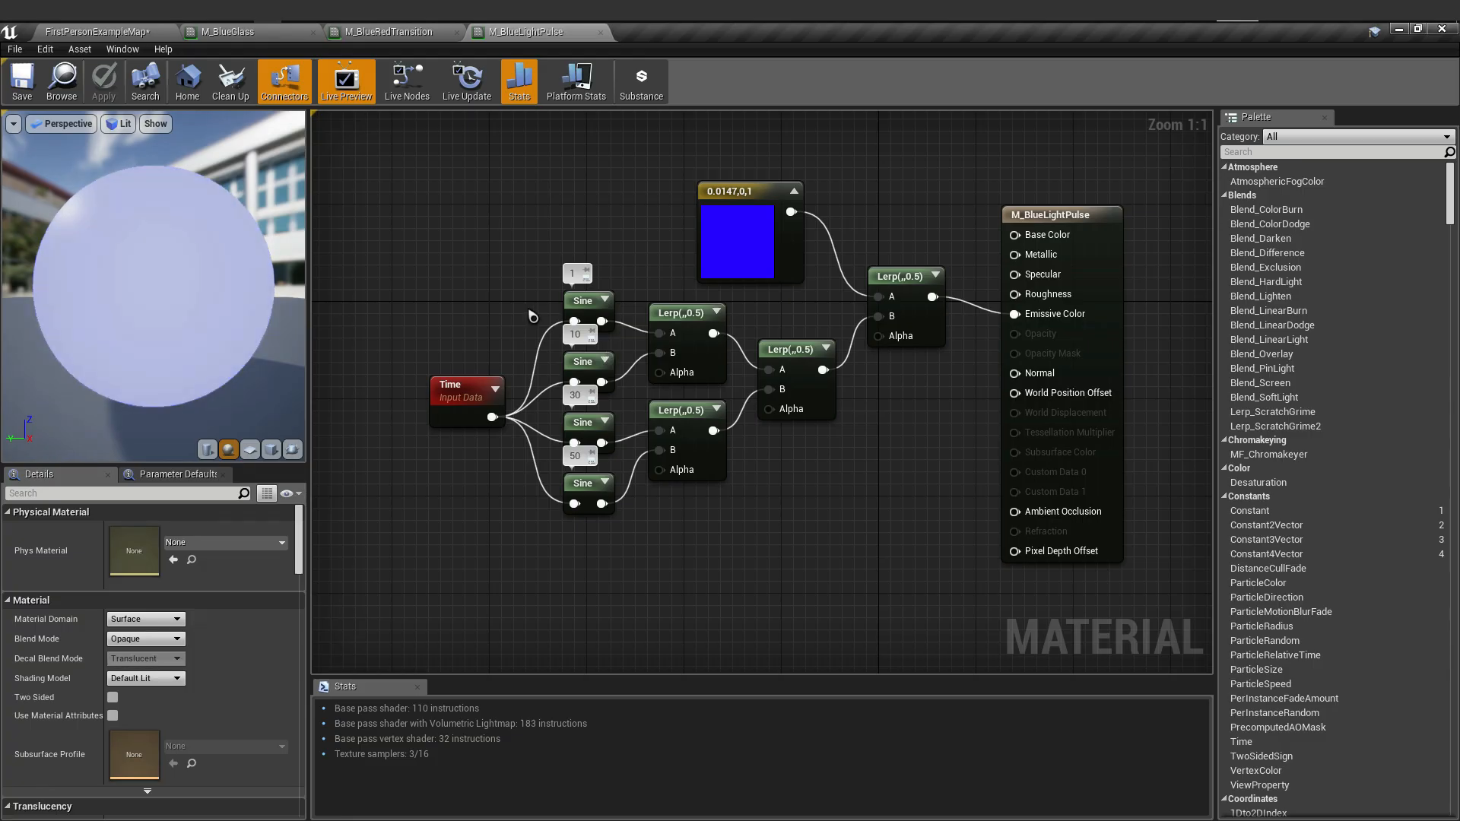
pyautogui.moveTo(443, 293); pyautogui.dragTo(743, 573)
pyautogui.click(759, 549)
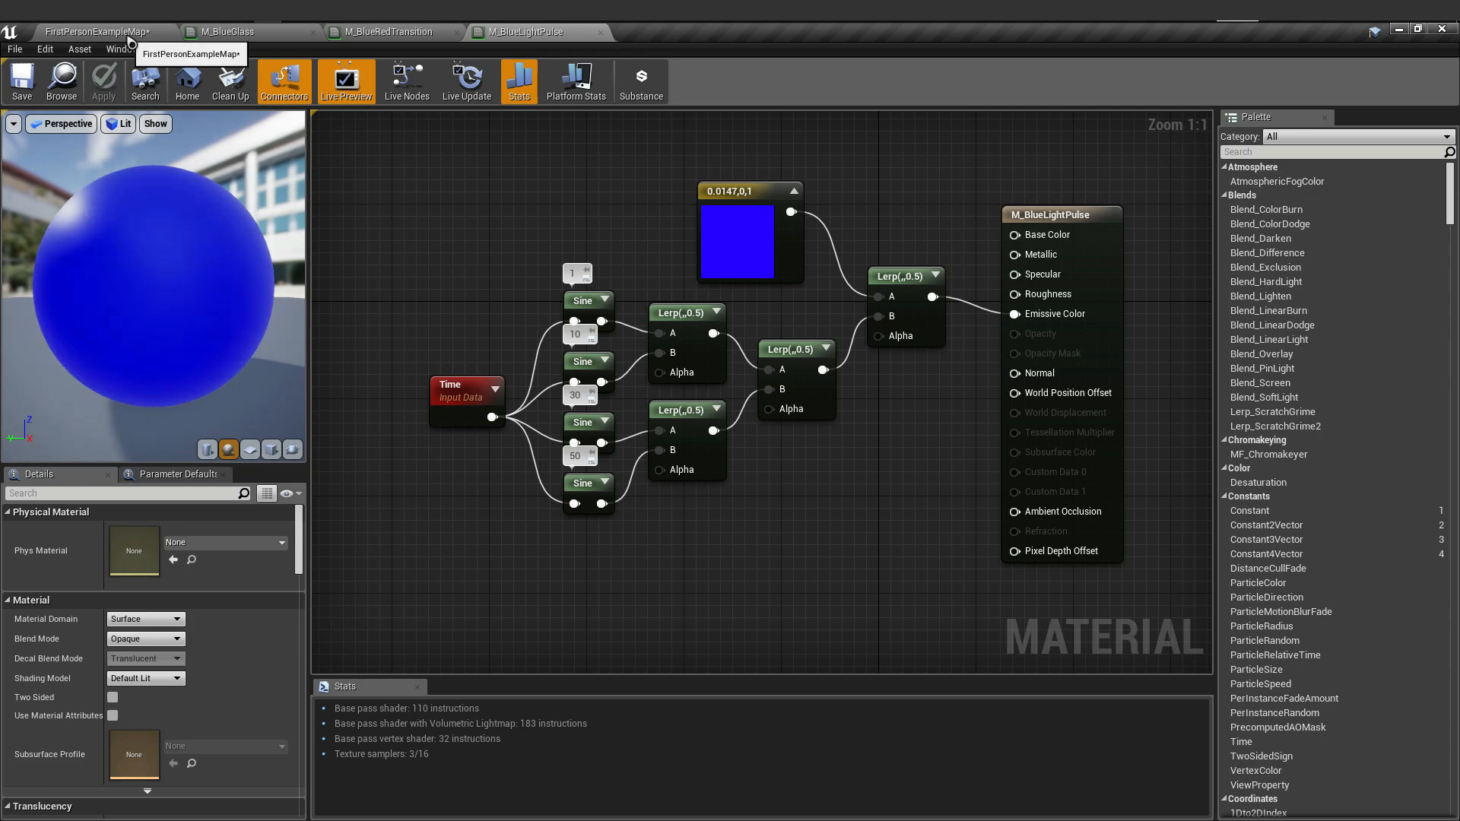
# - Return to FirstPersonExampleMap and apply M_BlueLightPulse to the white cube at the end of the row
pyautogui.click(138, 32)
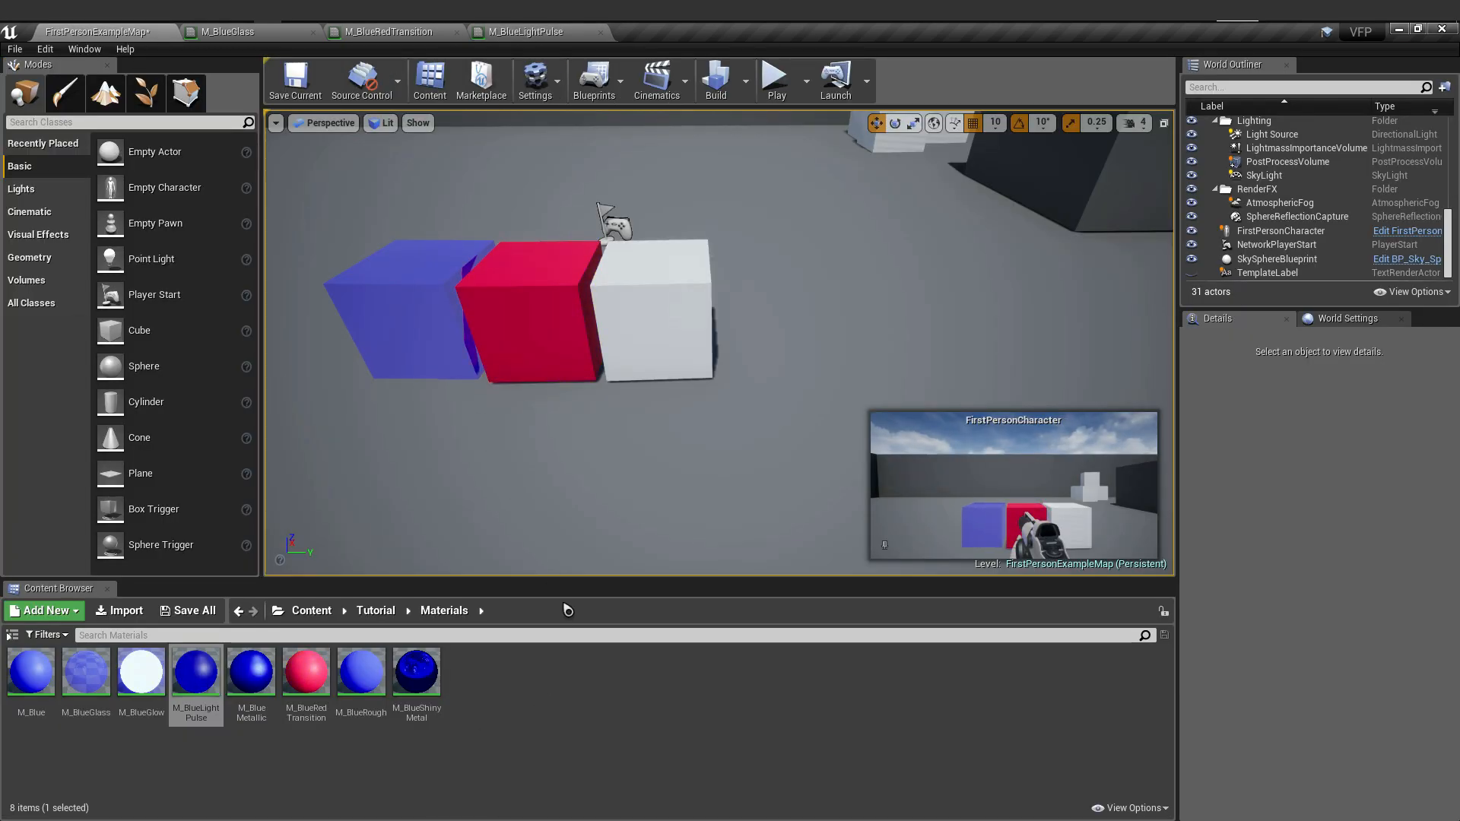
pyautogui.moveTo(196, 671); pyautogui.dragTo(652, 297)
pyautogui.moveTo(669, 431)
pyautogui.mouseDown(button='right')
pyautogui.moveTo(667, 456)
pyautogui.moveTo(648, 429)
pyautogui.mouseUp(button='right')
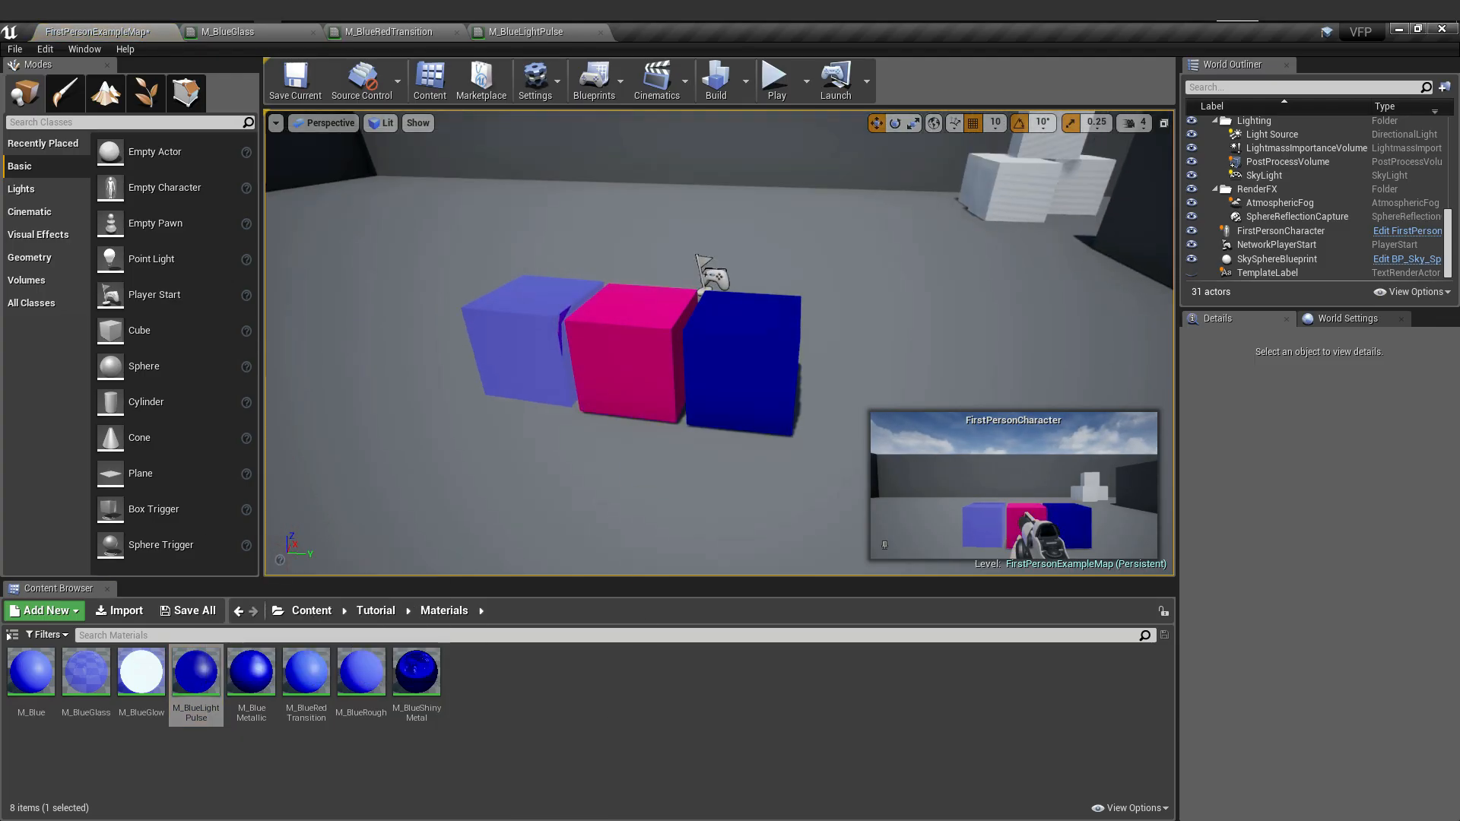
# - Play the level and walk and jump around the three cubes to examine the pulsing light, colour transition and glass materials
pyautogui.click(775, 90)
pyautogui.press('d')
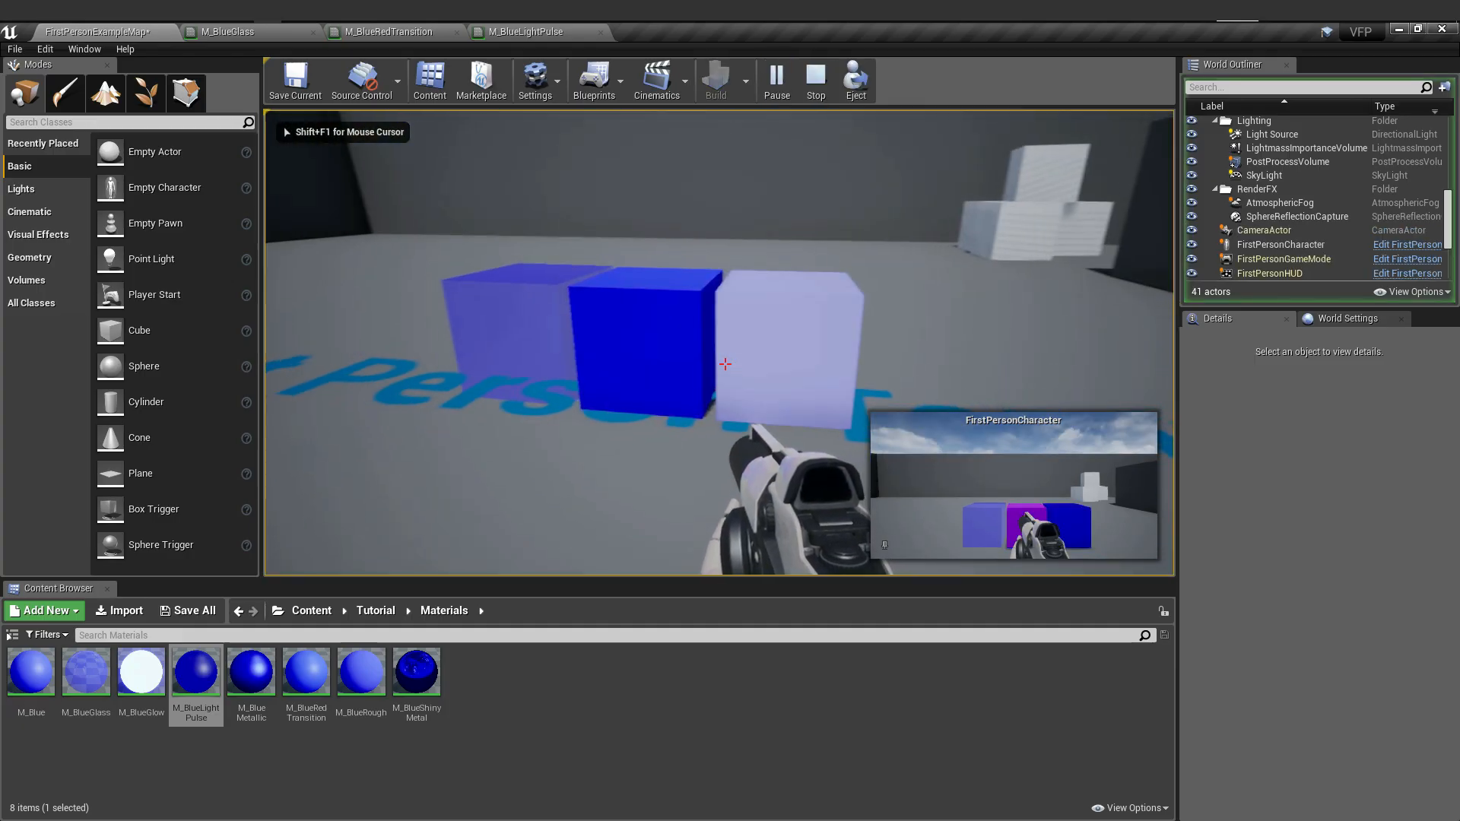
pyautogui.press('d')
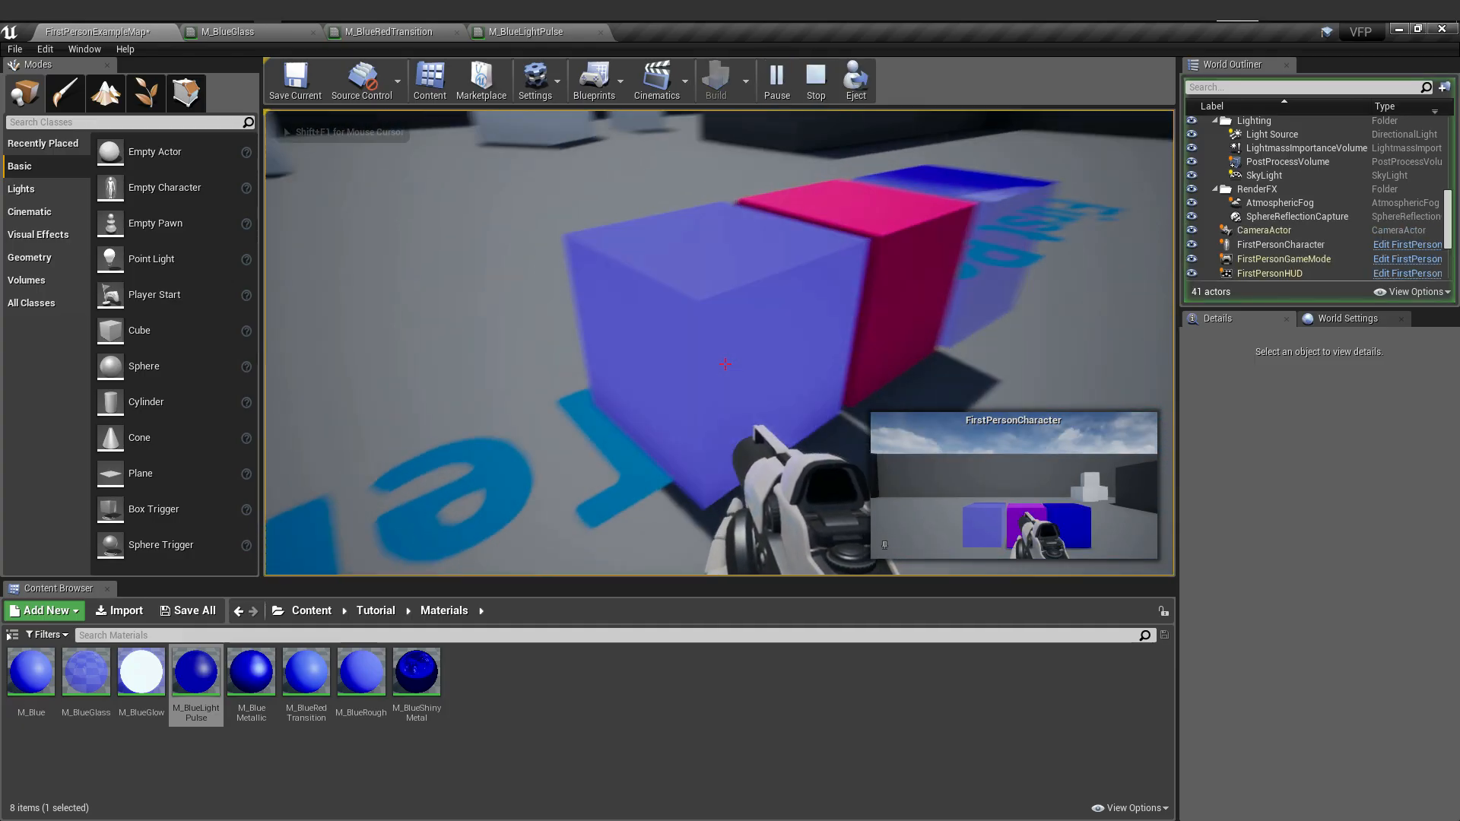
pyautogui.press('space')
pyautogui.press('space')
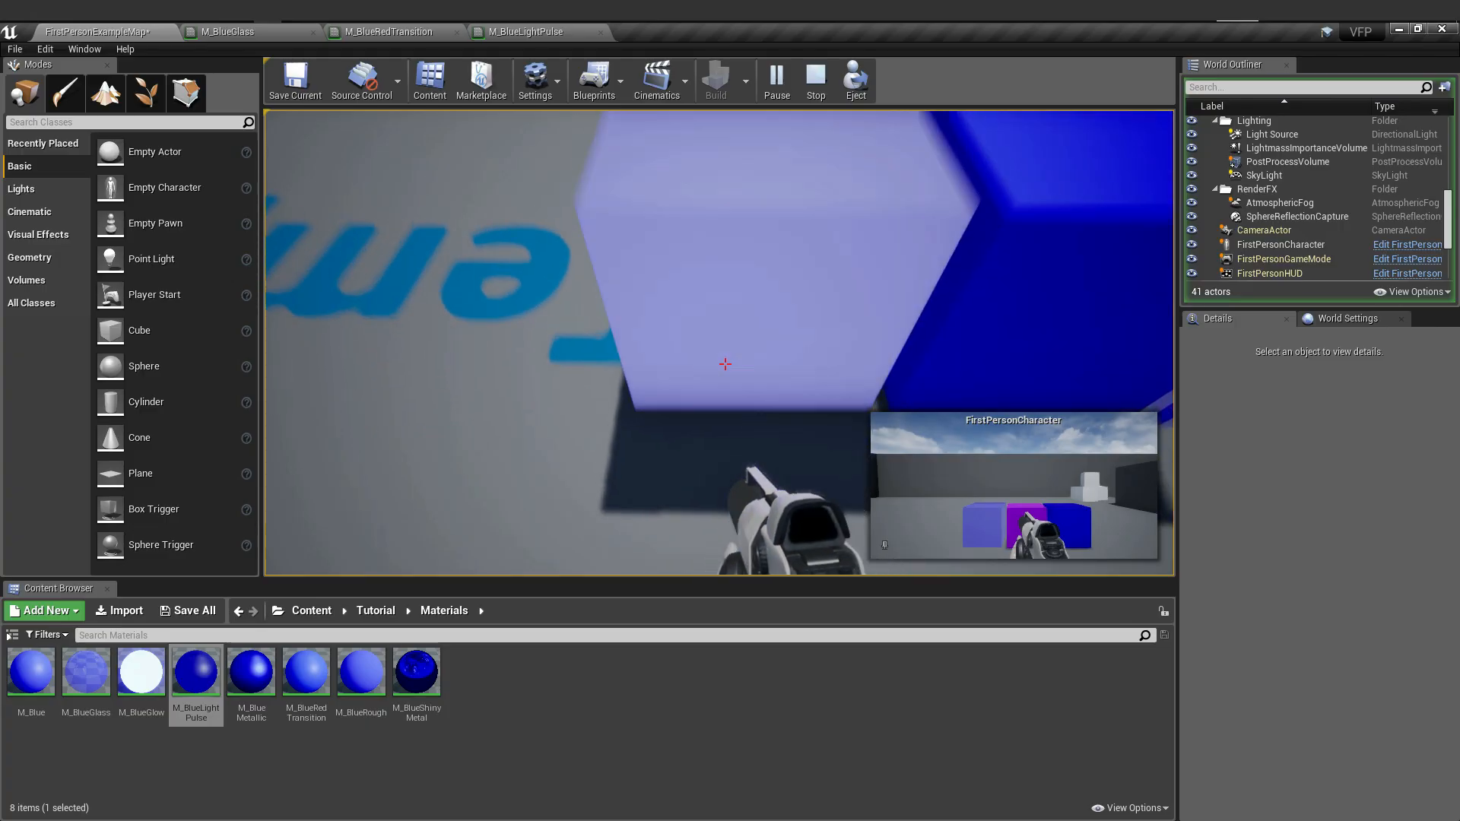
pyautogui.press('space')
pyautogui.press('space')
pyautogui.press('space')
pyautogui.press('a')
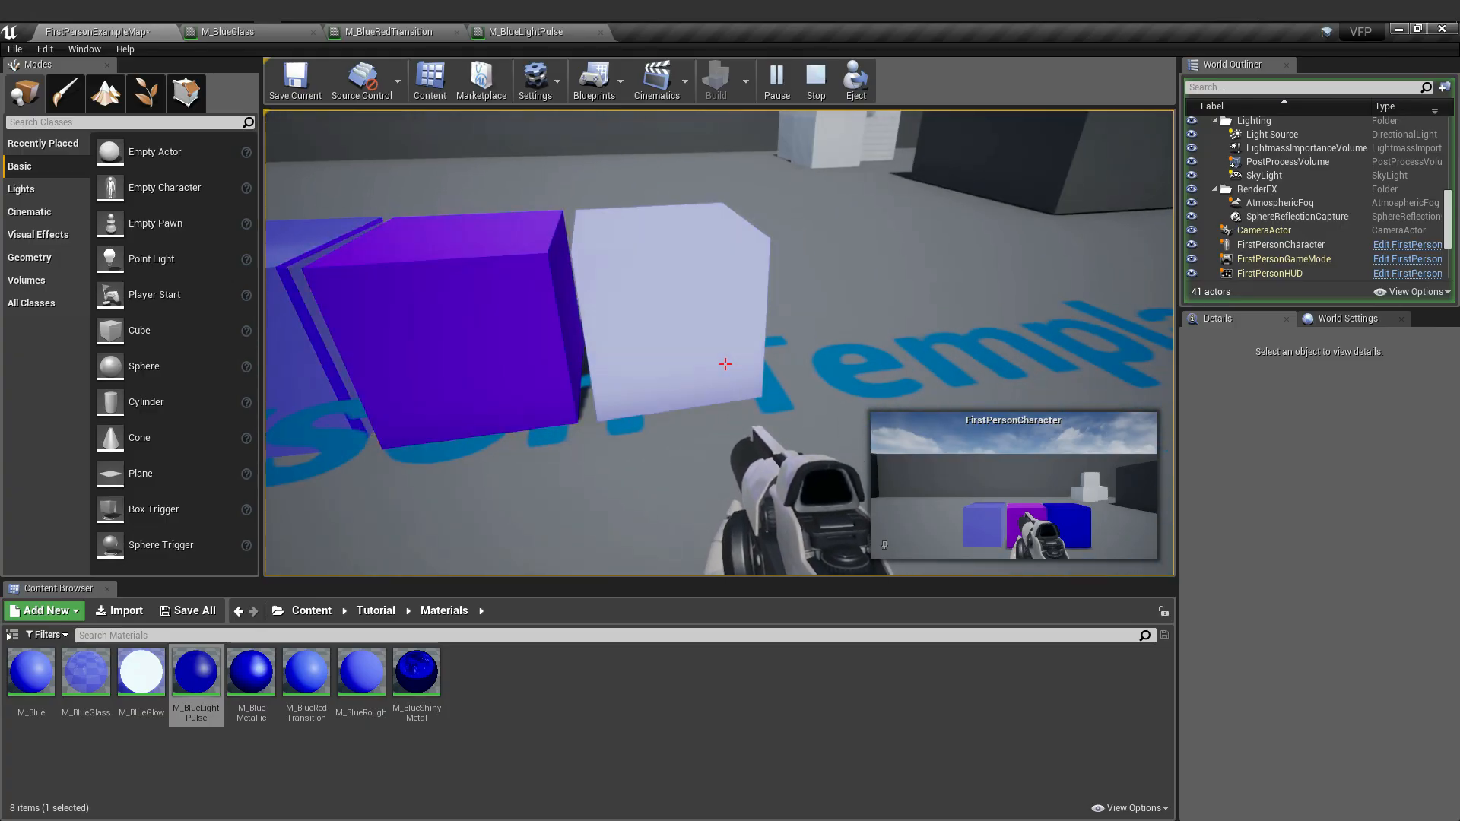
pyautogui.press('d')
pyautogui.press('d')
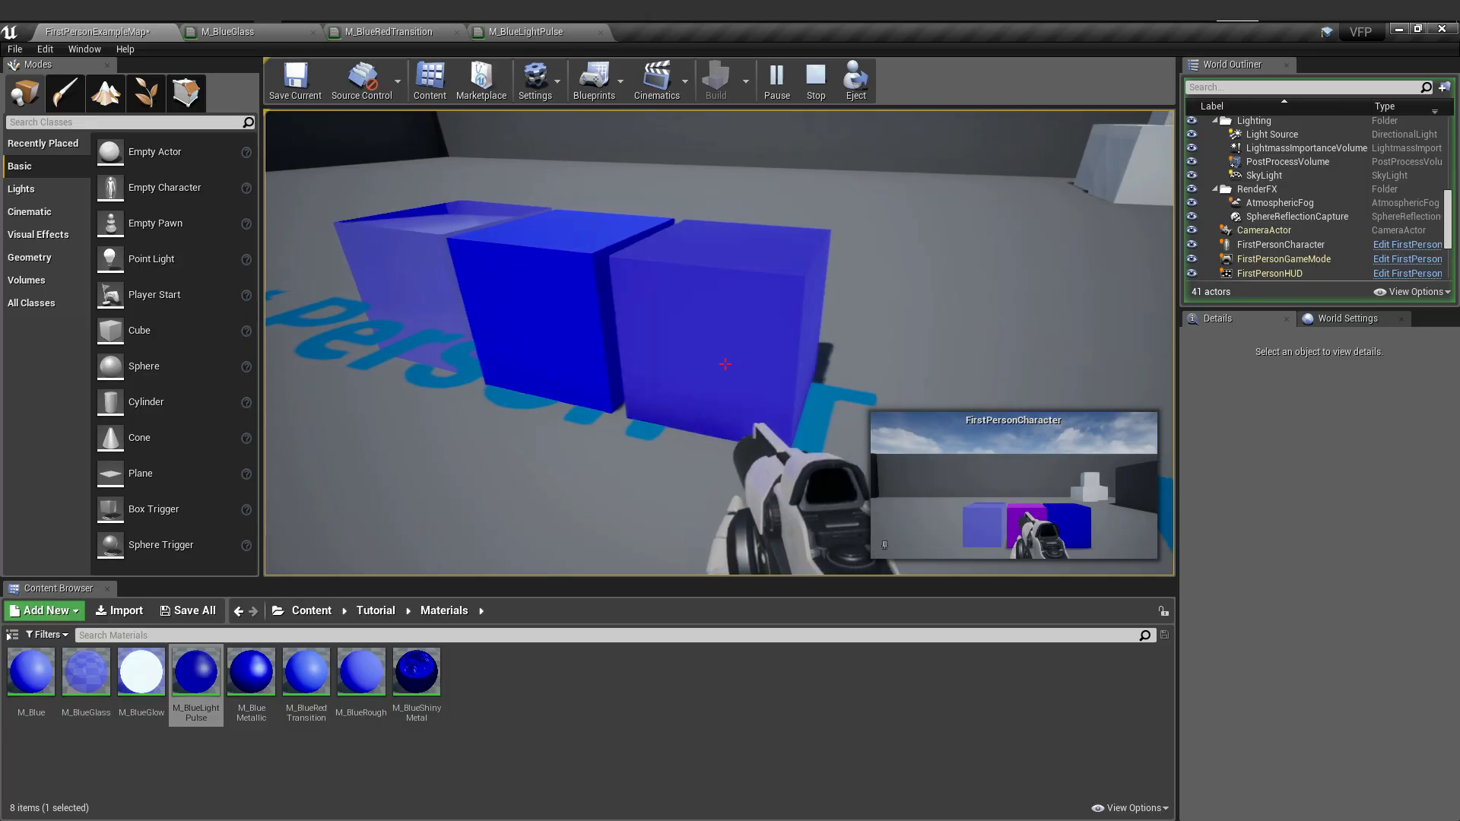
pyautogui.press('a')
pyautogui.press('d')
pyautogui.press('a')
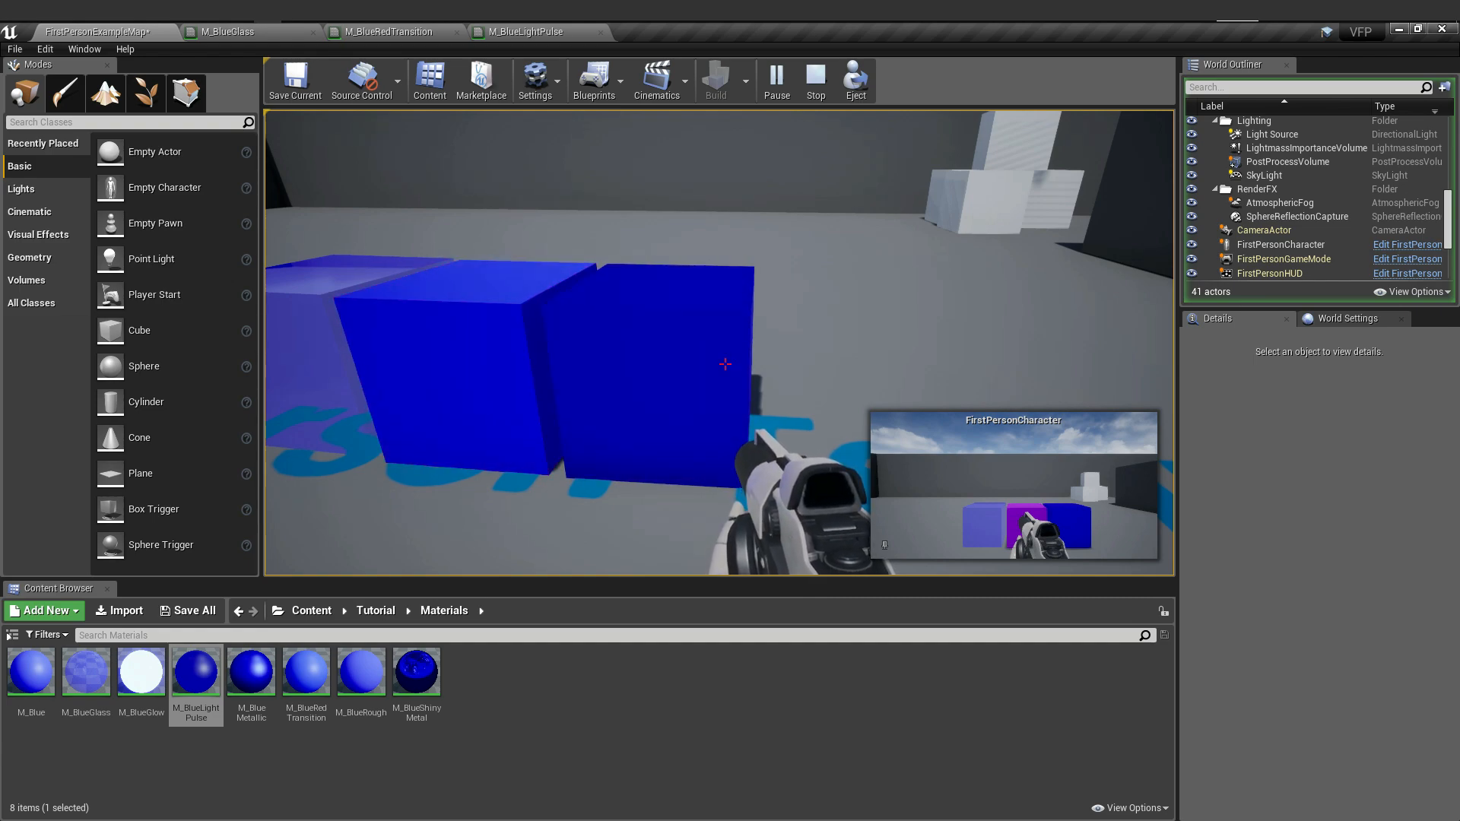
pyautogui.press('d')
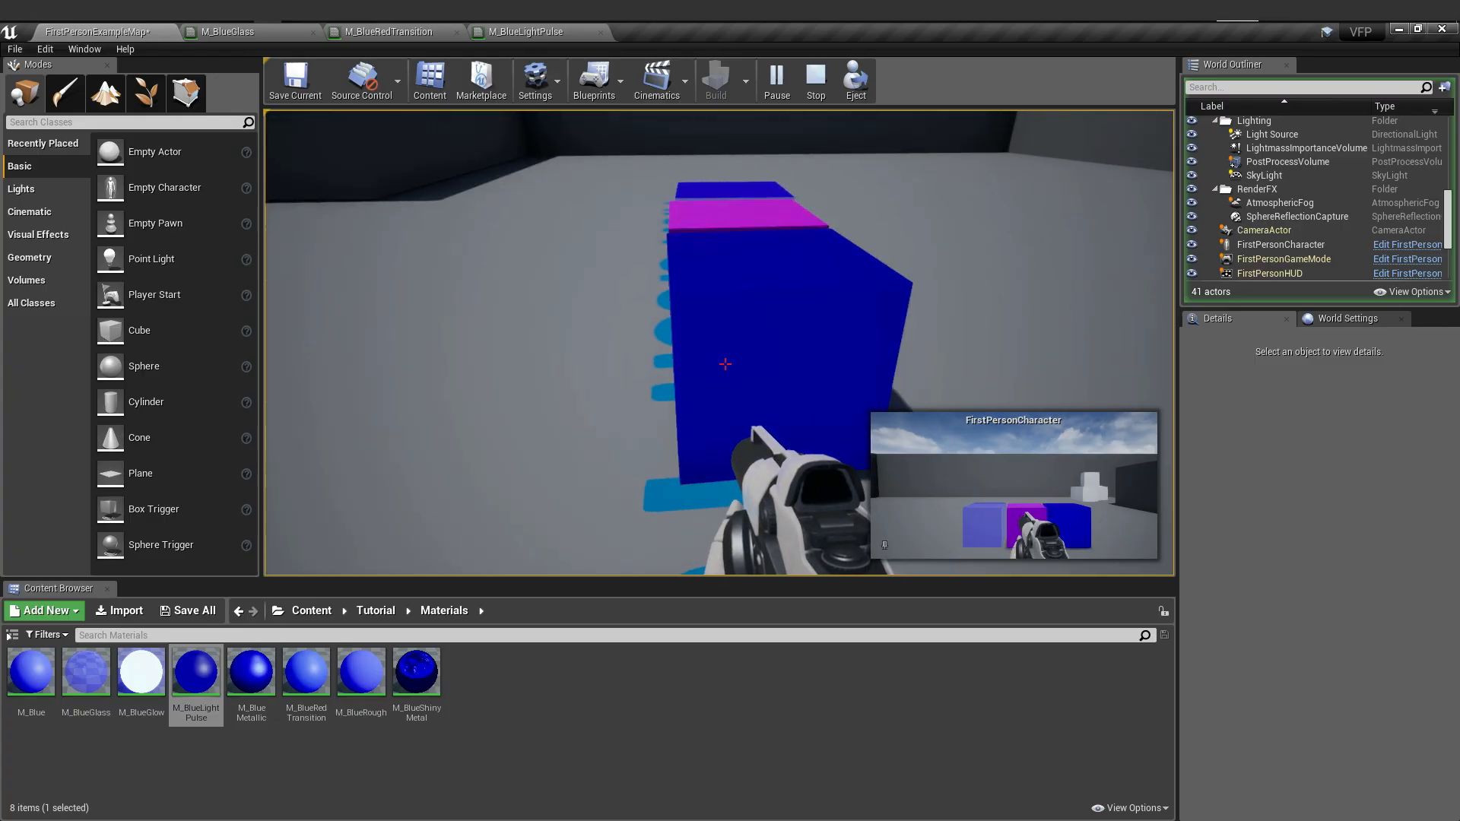
pyautogui.press('a')
pyautogui.press('a')
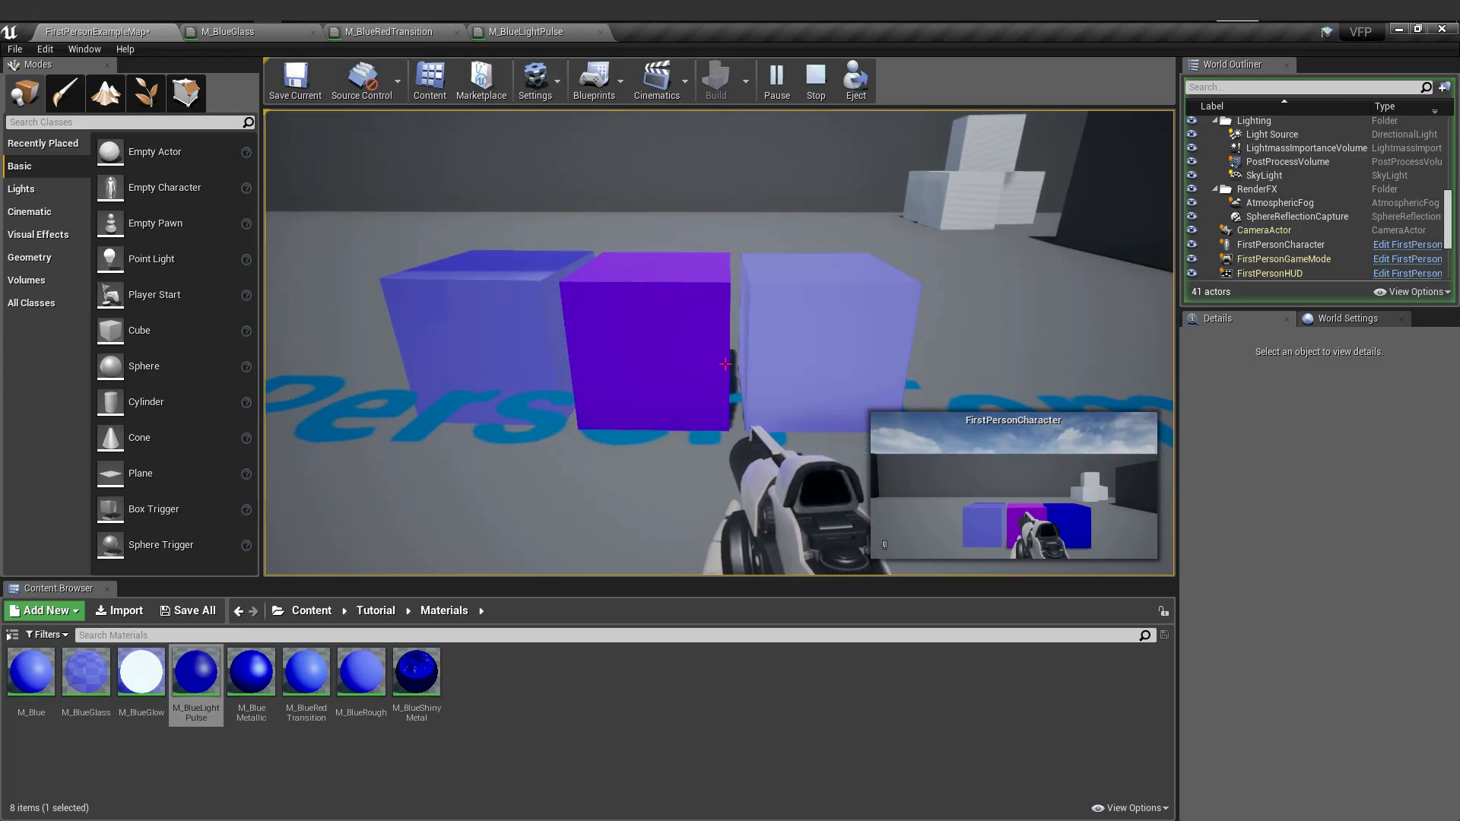
pyautogui.press('s')
pyautogui.press('d')
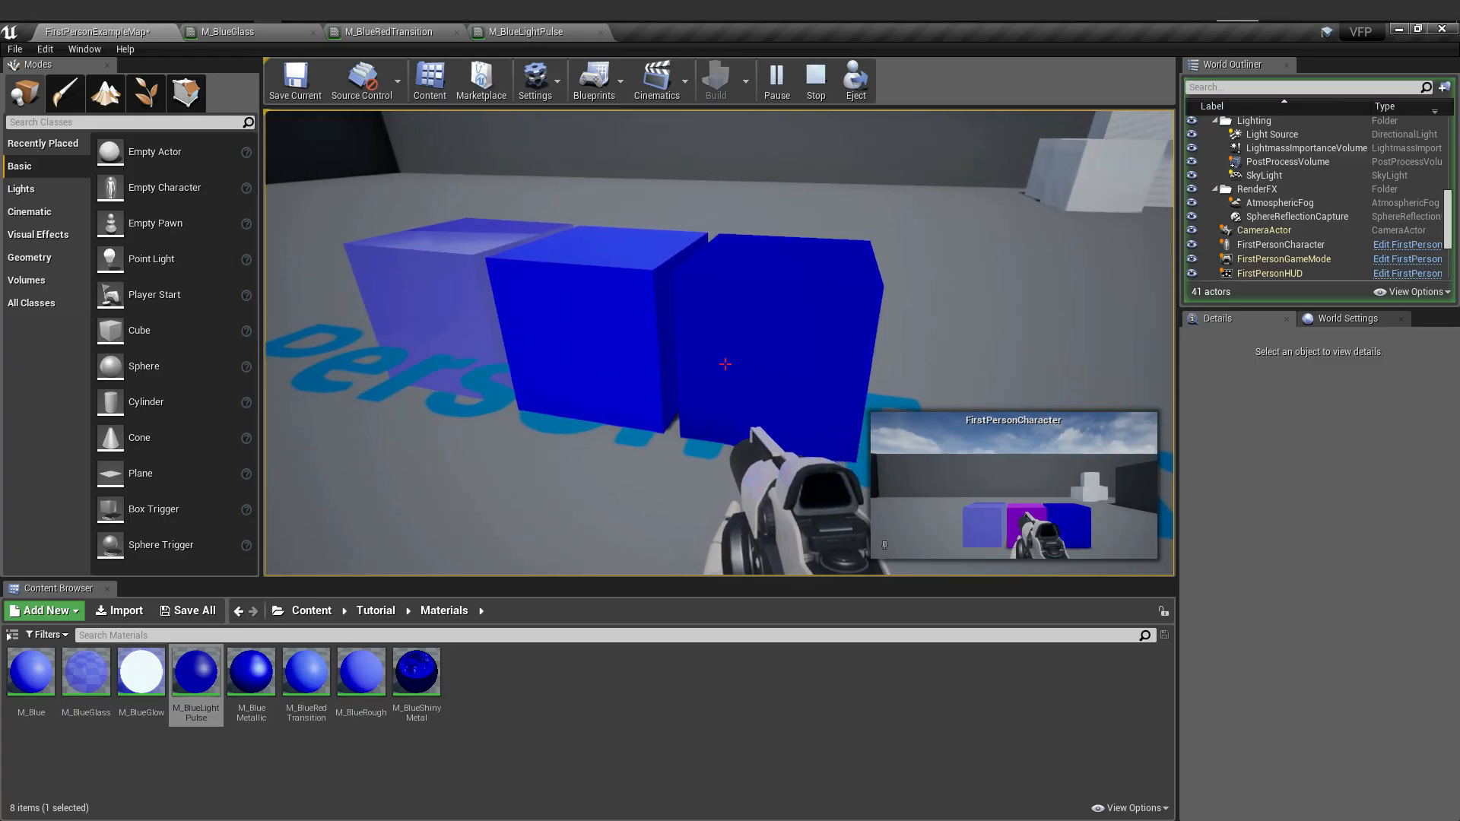
pyautogui.press('s')
pyautogui.press('a')
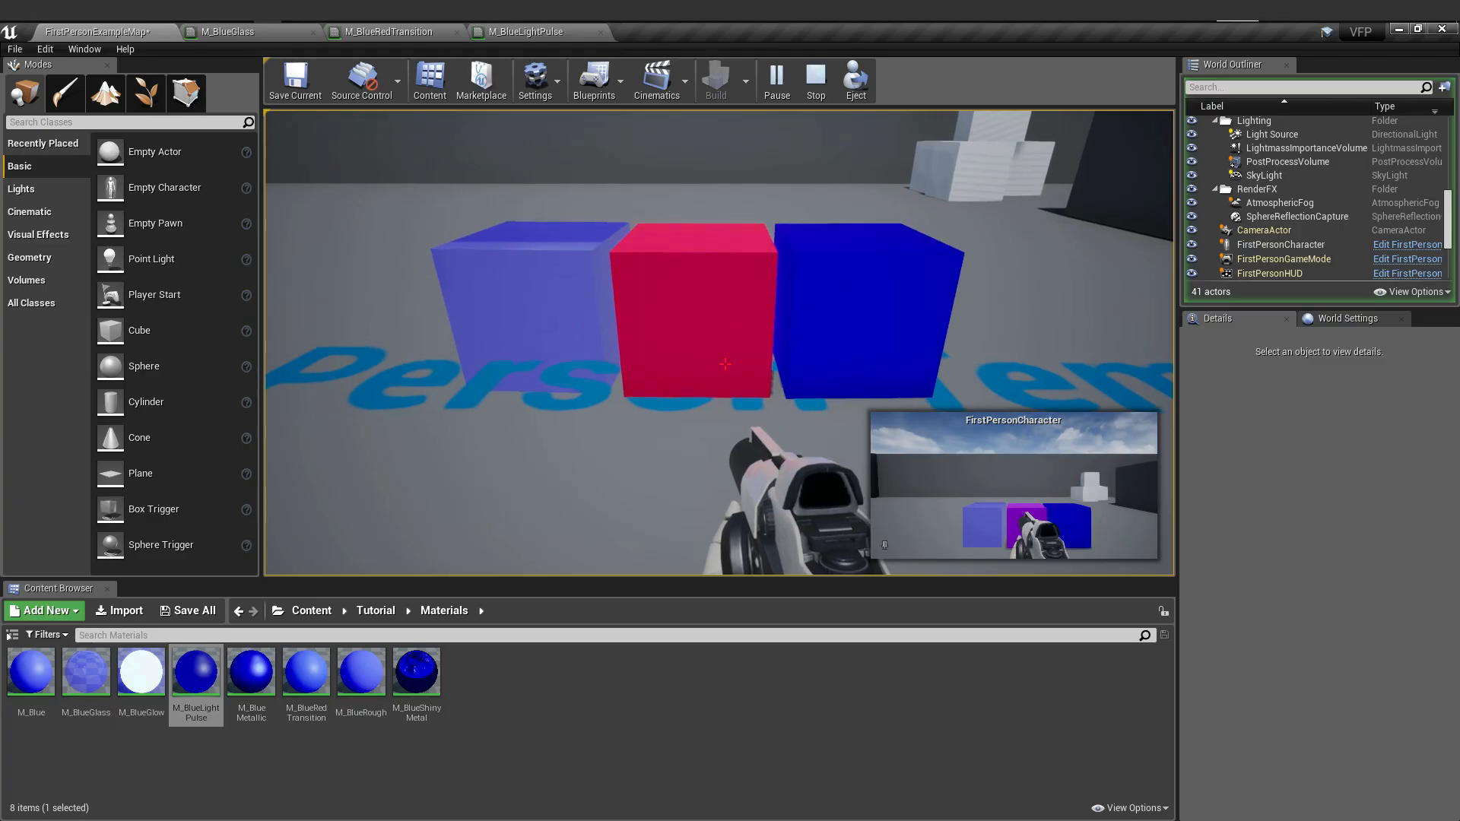
pyautogui.press('d')
pyautogui.press('s')
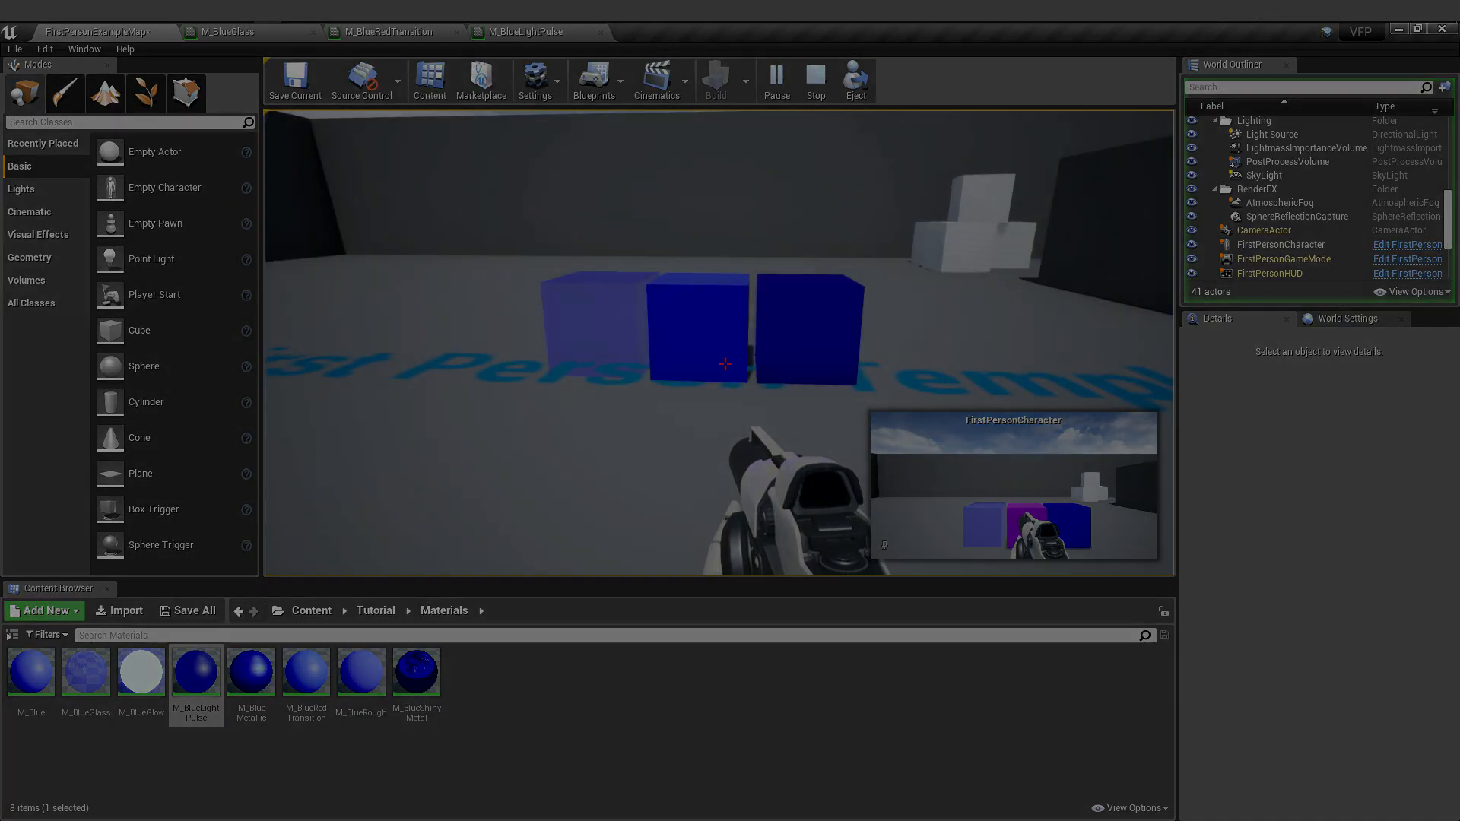